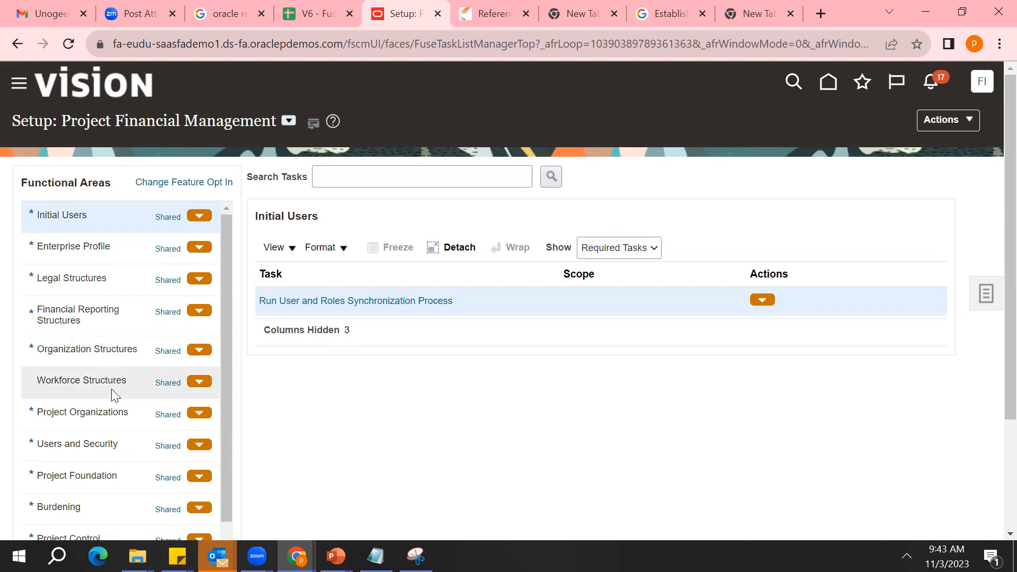
Review the required setup tasks of the Project Foundation, Project Organizations and Financial Reporting Structures functional areas
left_click(70, 480)
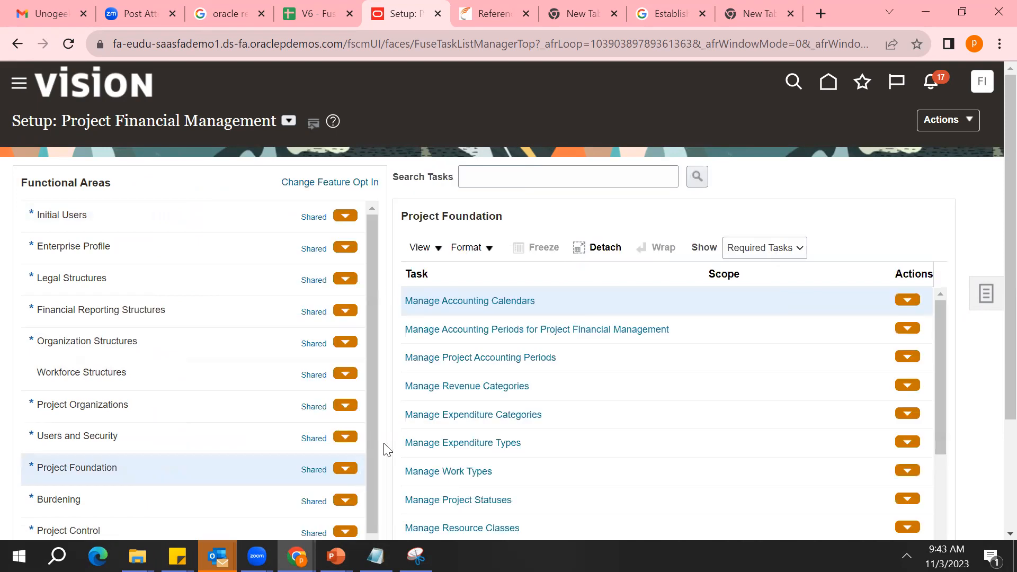
left_click(193, 405)
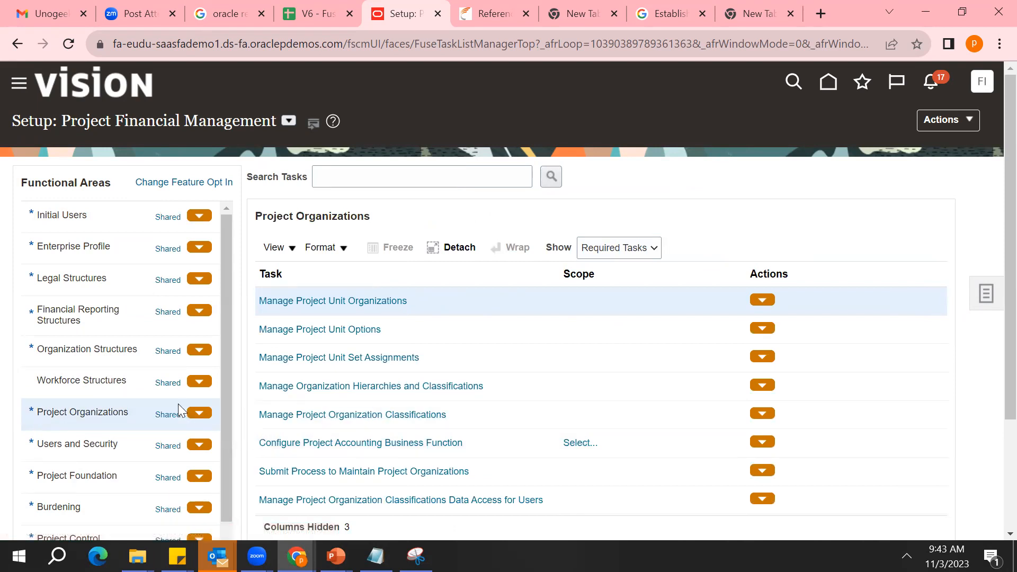
left_click(143, 321)
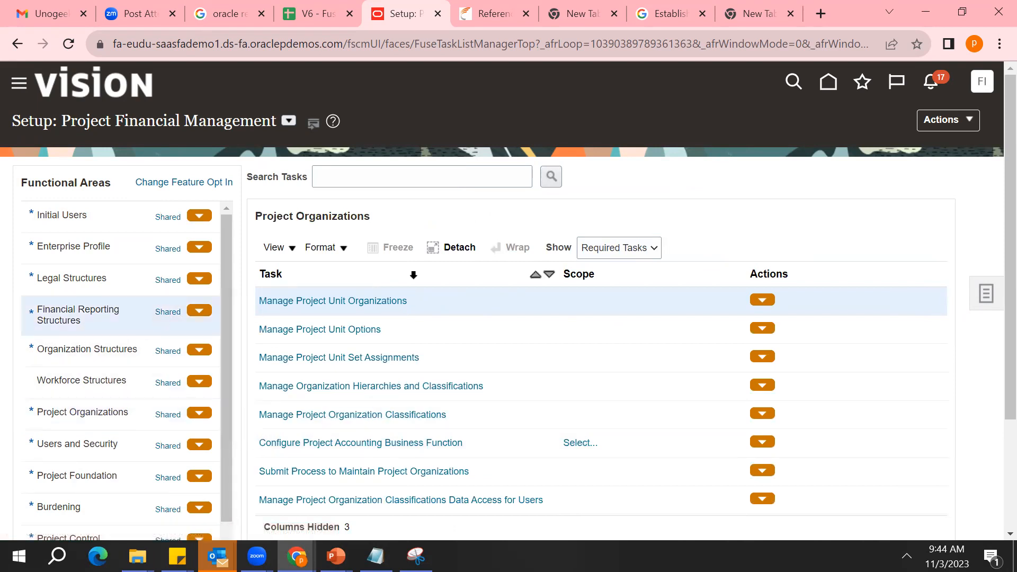
Search the setup tasks for Enterprise Structure and open the Establish Enterprise Structures task
left_click(409, 179)
type("Enterprise Structure")
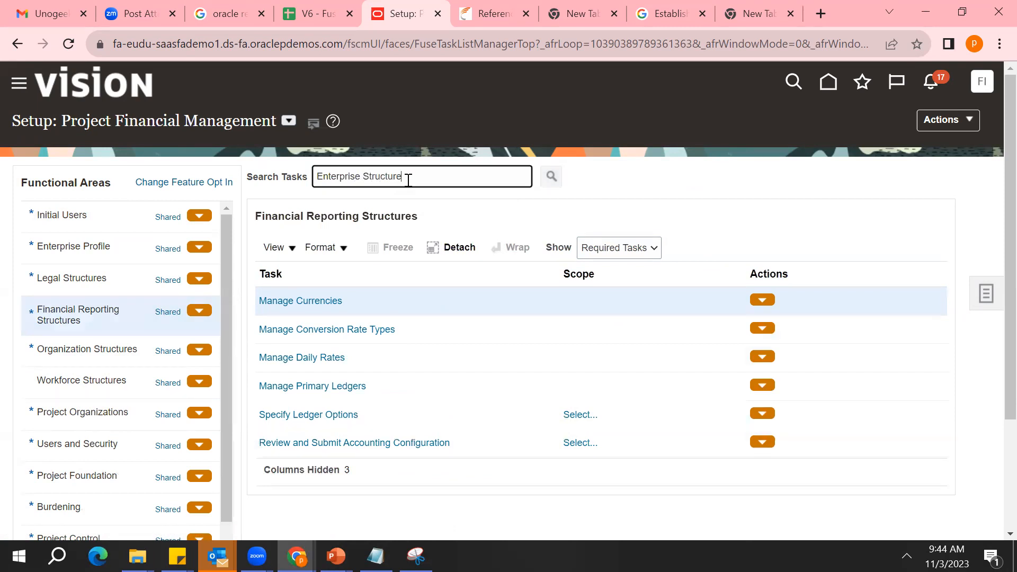
key("Return")
left_click(480, 303)
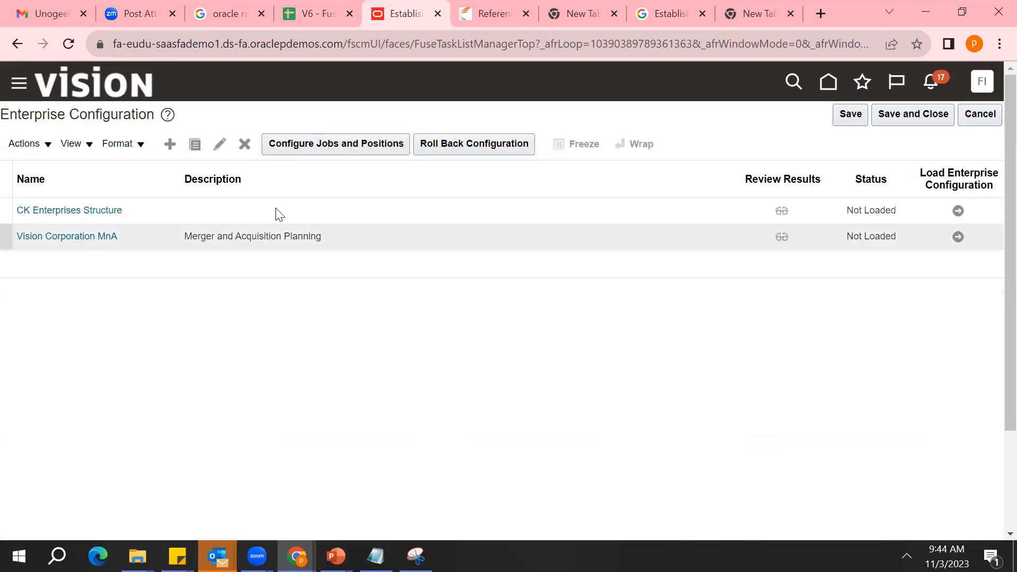
View the Vision Corporation MnA enterprise configuration, discard any changes and return to the setup task list
left_click(303, 233)
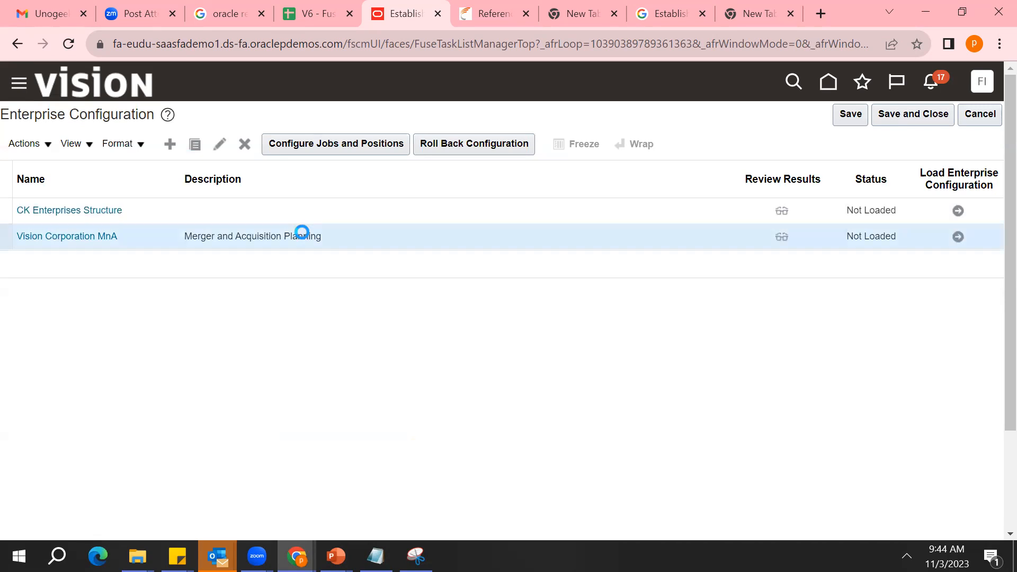
left_click(94, 238)
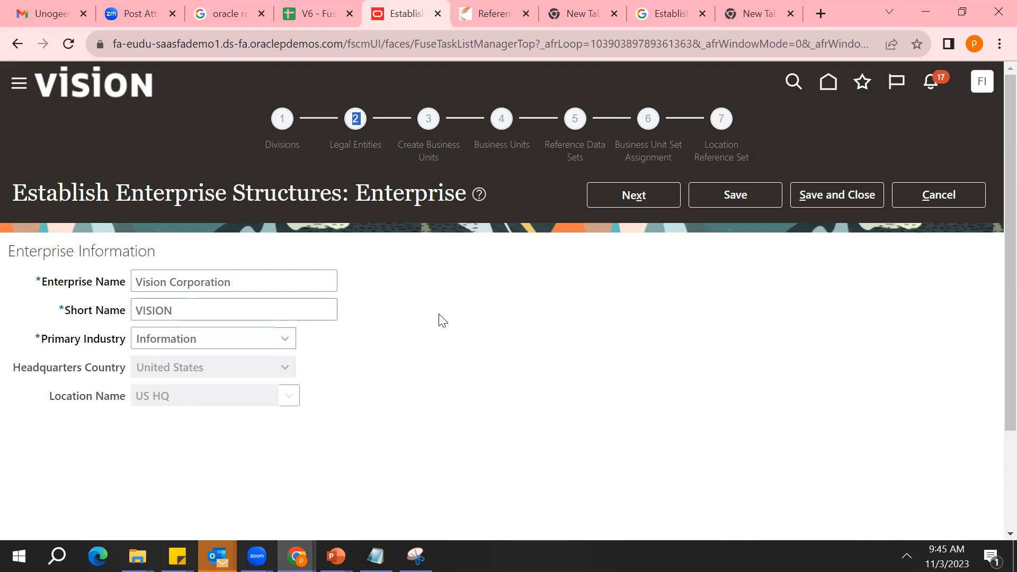
left_click(948, 199)
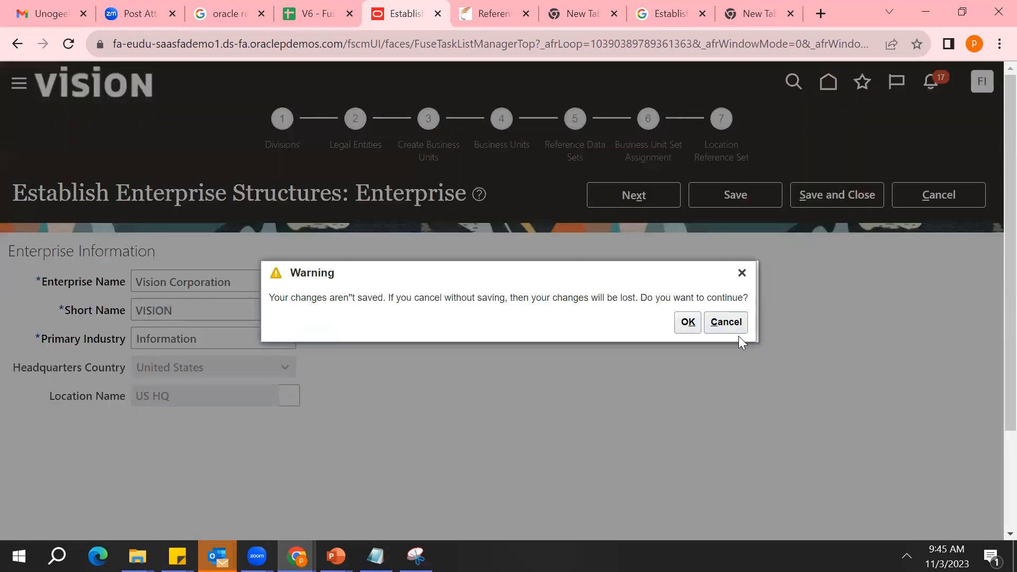
left_click(687, 323)
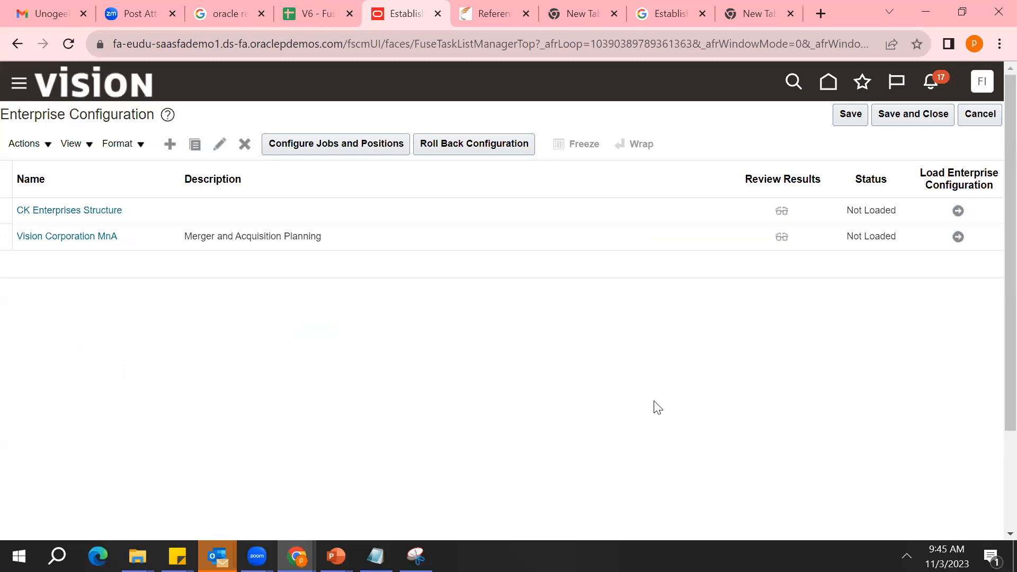
left_click(988, 121)
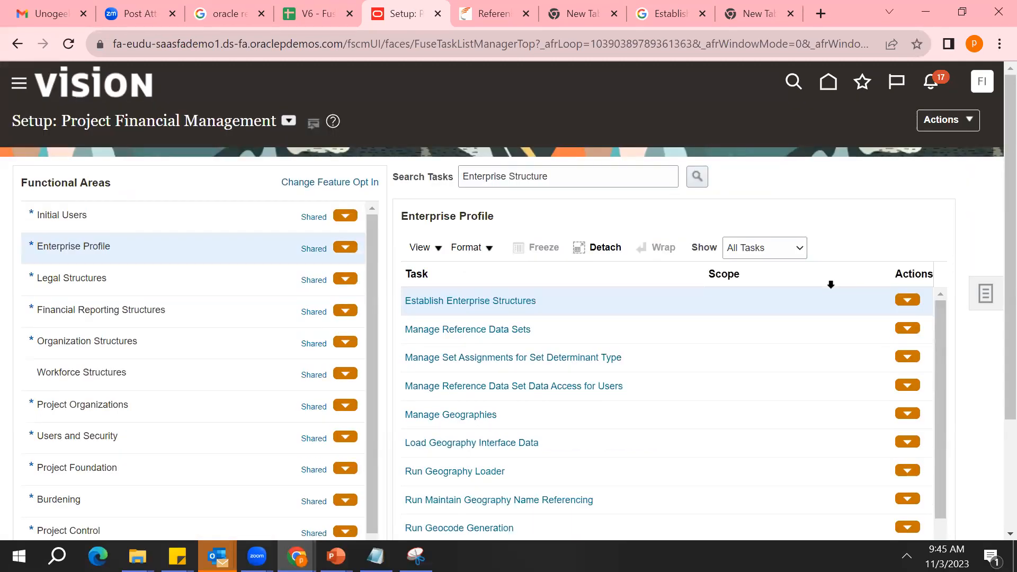
Clear the task search and choose Project Financial Management as the setup offering
triple_click(592, 170)
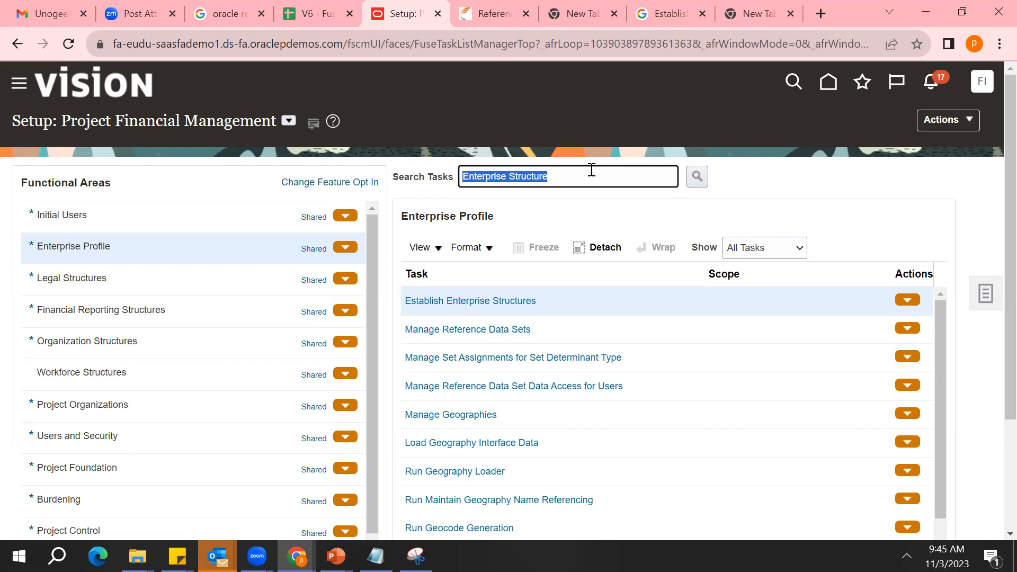
key("BackSpace")
left_click(289, 120)
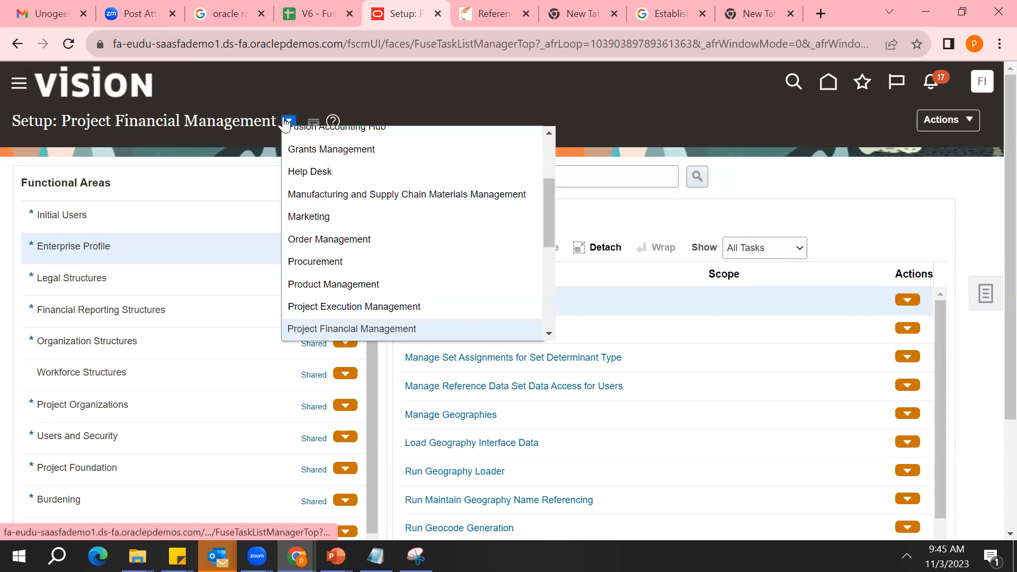
left_click(385, 330)
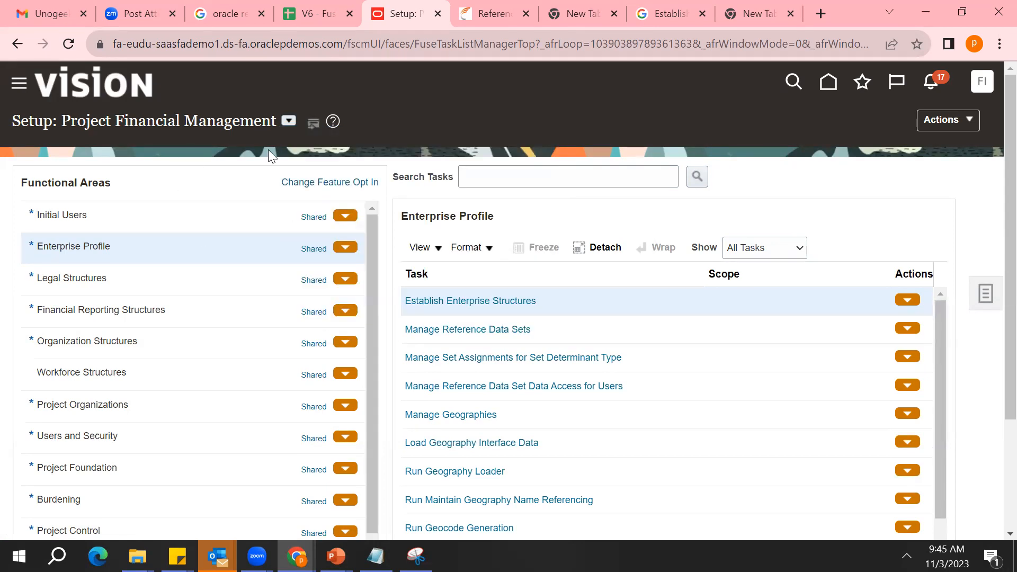
triple_click(88, 126)
Fill the task search with the suggested entry Enterprise Structure and dismiss the detached task table
left_click(537, 181)
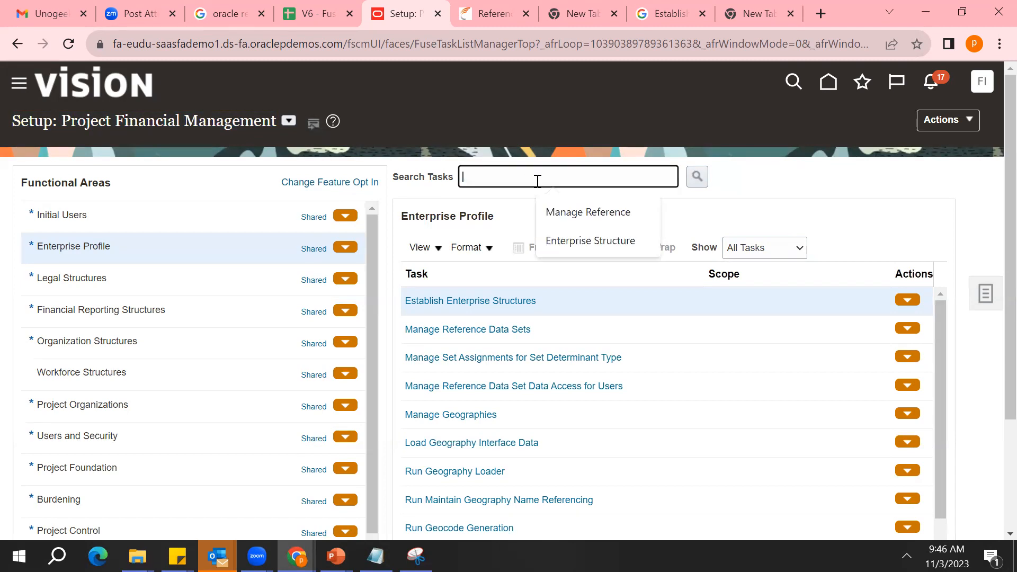
left_click(590, 242)
left_click(592, 245)
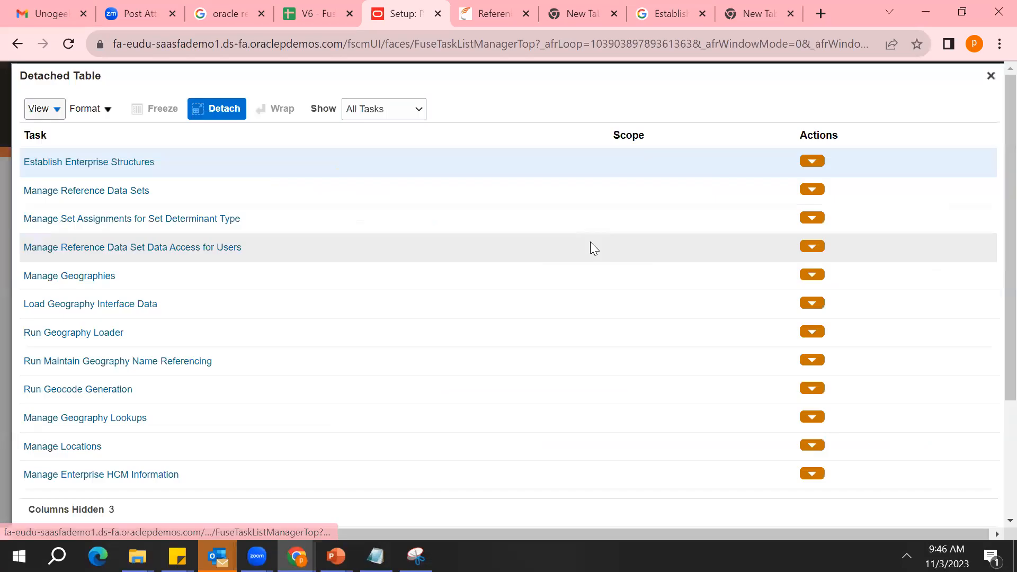
left_click(995, 83)
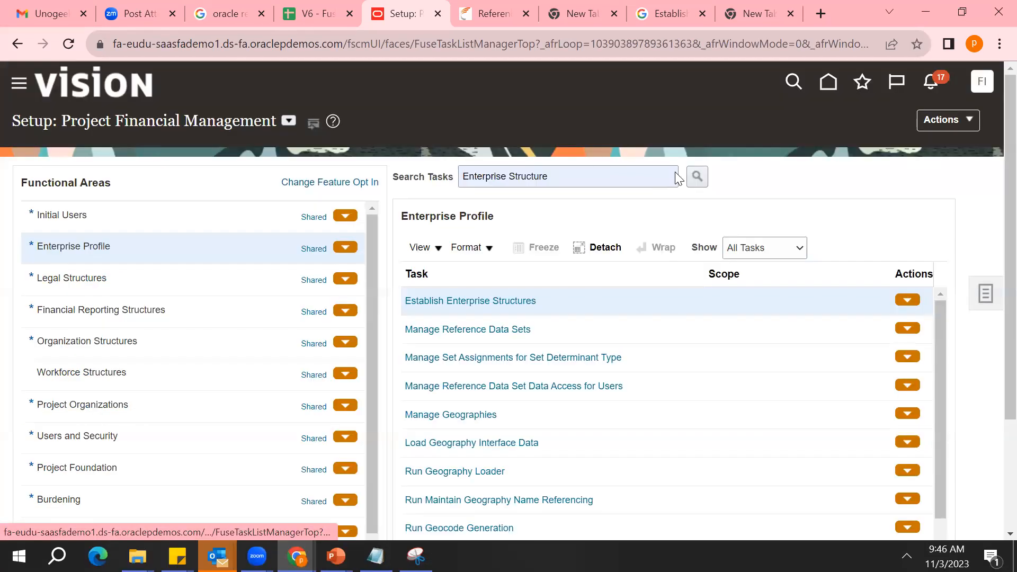
Look over the tasks of the Workforce Structures and Project Organizations functional areas
left_click(141, 371)
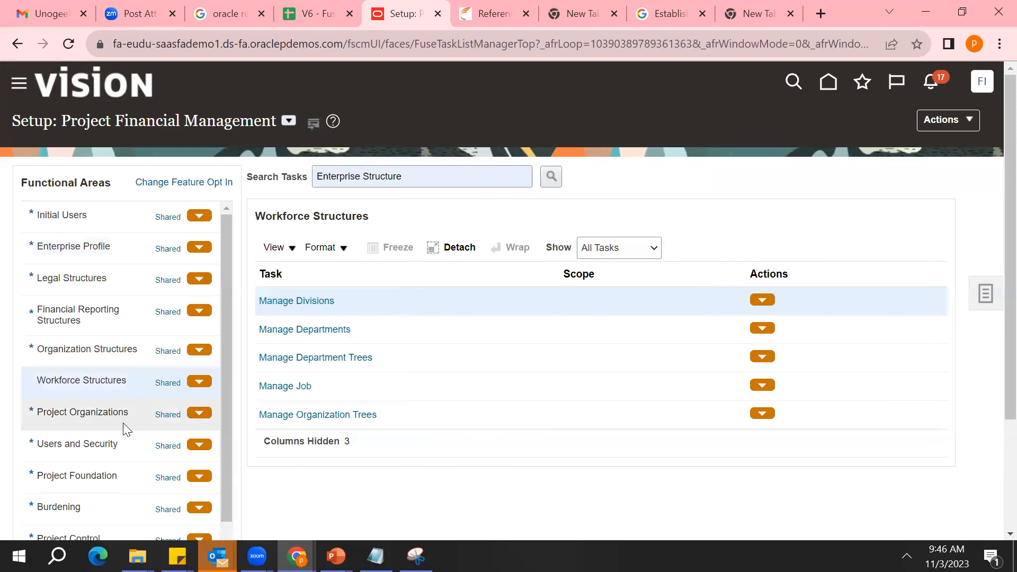
left_click(122, 425)
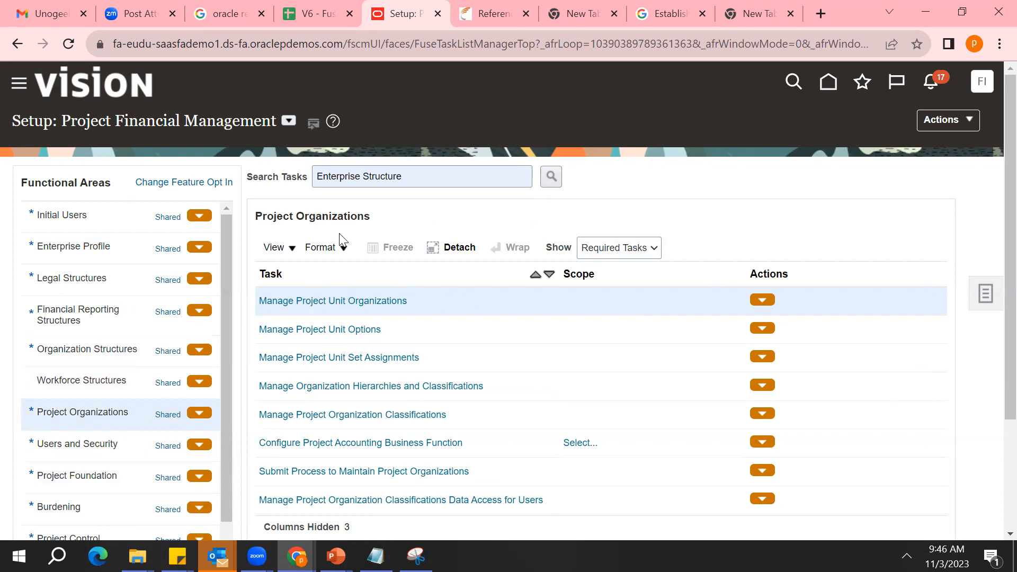
Search the setup tasks for Enterprise Structure again from the Project Organizations area
left_click(420, 185)
key("ctrl+shift+Left")
key("ctrl+shift+Left")
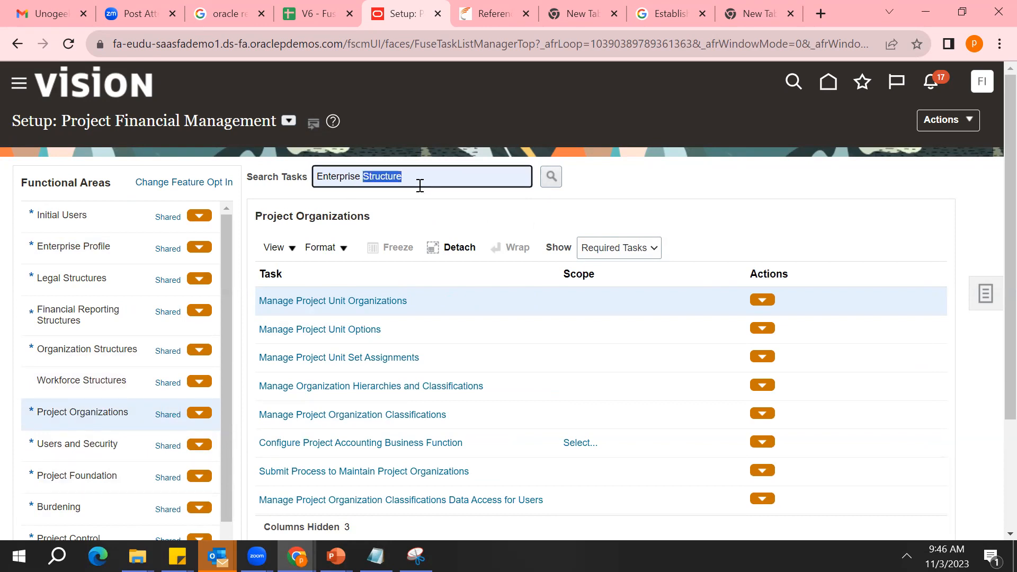
key("BackSpace")
type("En")
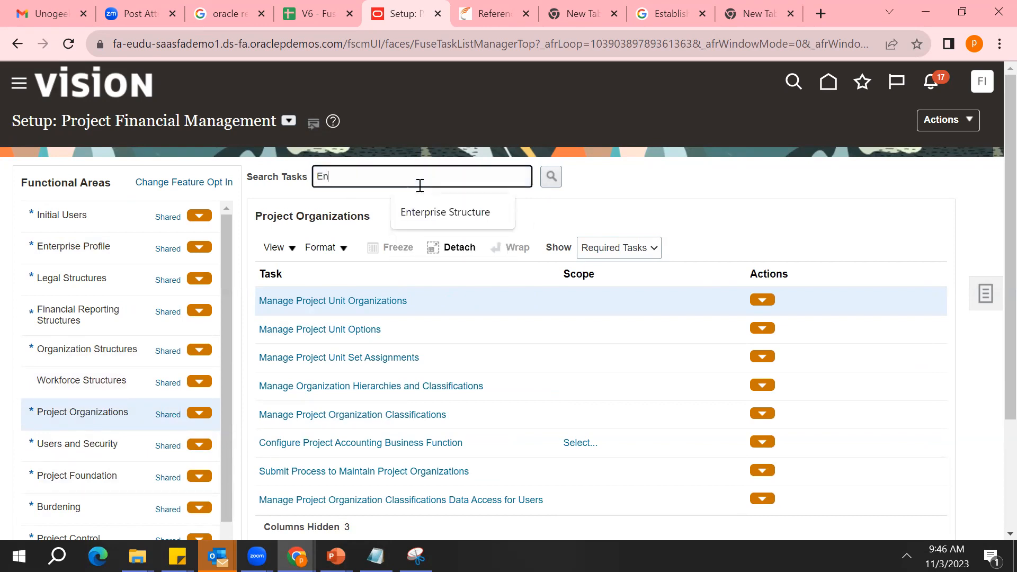
type("terprise Structure")
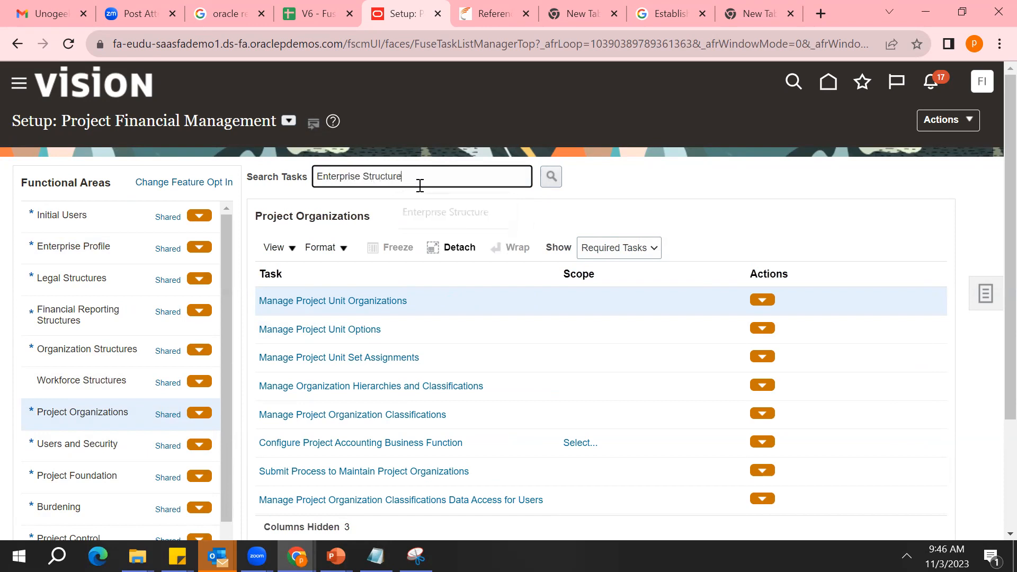
key("Return")
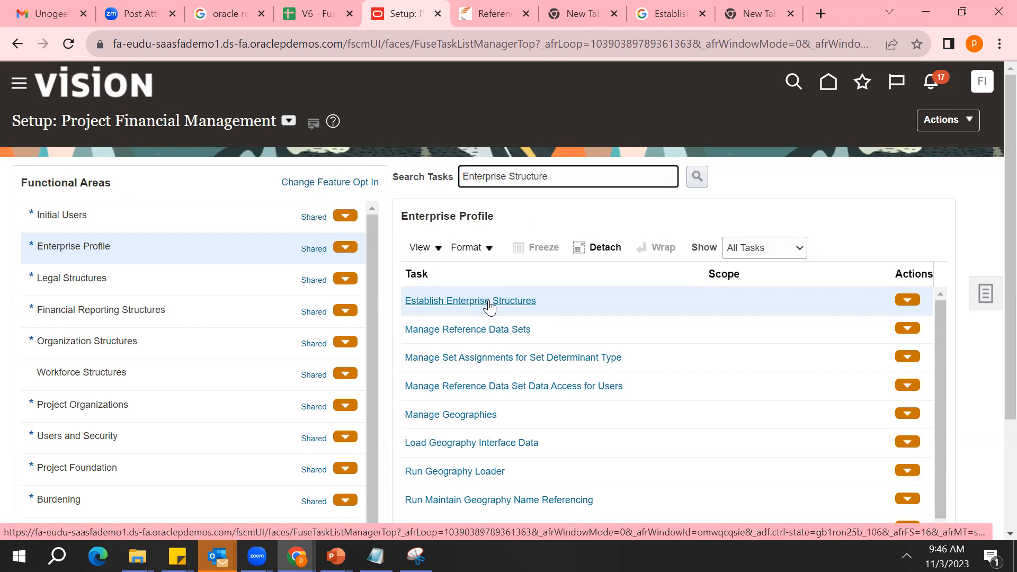
Replace the task search text with Revenue Cat and run the search
triple_click(565, 183)
key("BackSpace")
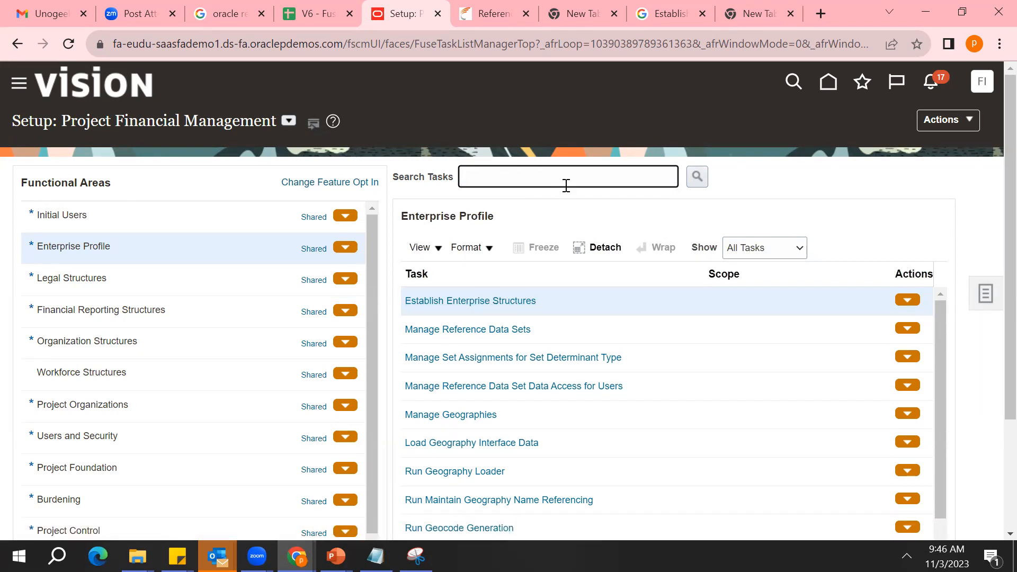
type("Revenue Cat")
key("Return")
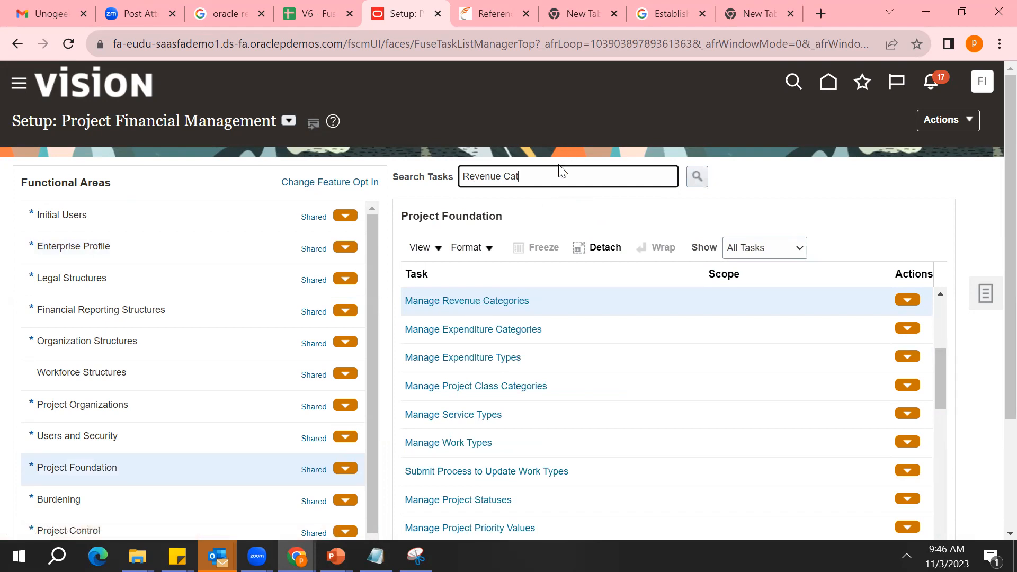
Search the setup tasks for Project Tem and locate the Manage Project Templates task
key("ctrl+shift+Left")
key("ctrl+shift+Left")
key("BackSpace")
type("Project Tem")
key("Return")
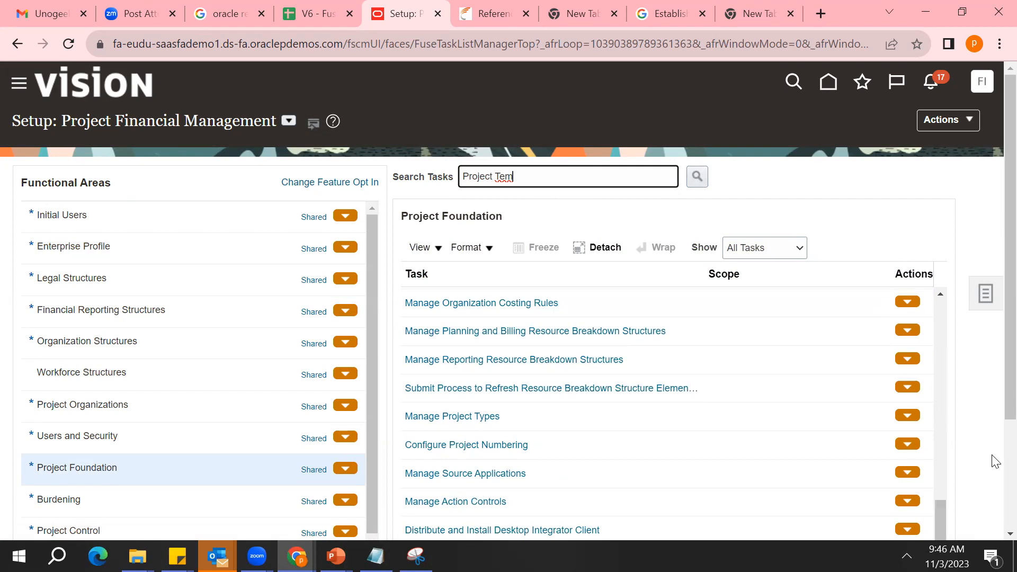
scroll(996, 462, "down", 3)
left_click(476, 409)
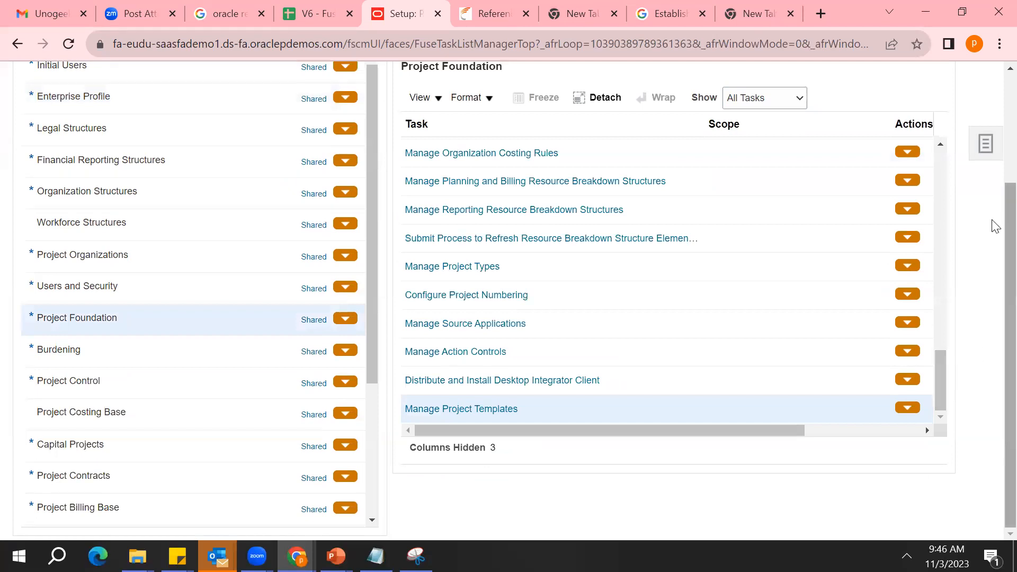
scroll(994, 212, "up", 2)
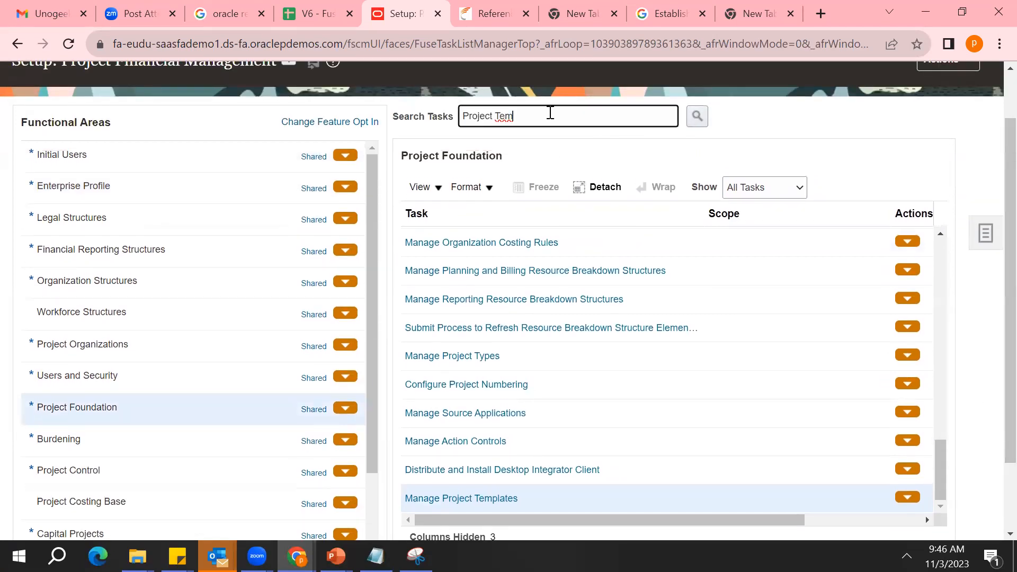
Replace the task search with Enterprise Structure, run it and open the Establish Enterprise Structures task
triple_click(551, 113)
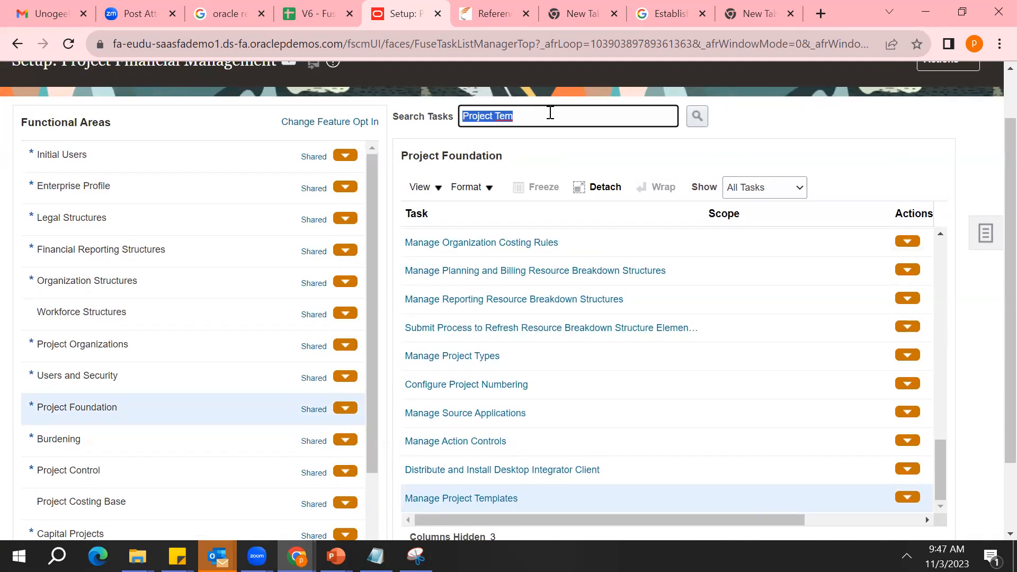
key("BackSpace")
type("terprise Structure")
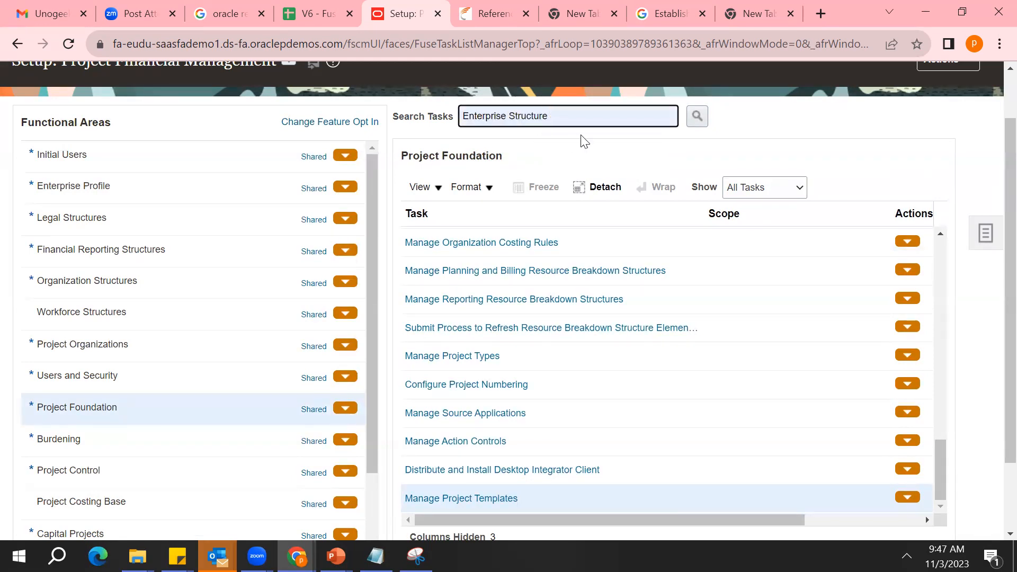
left_click(693, 118)
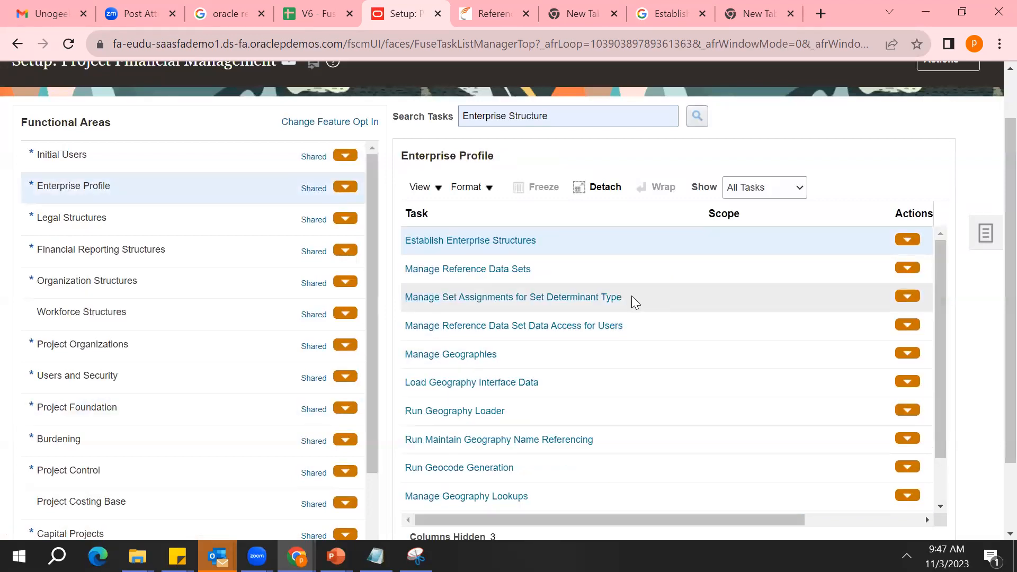
left_click(518, 244)
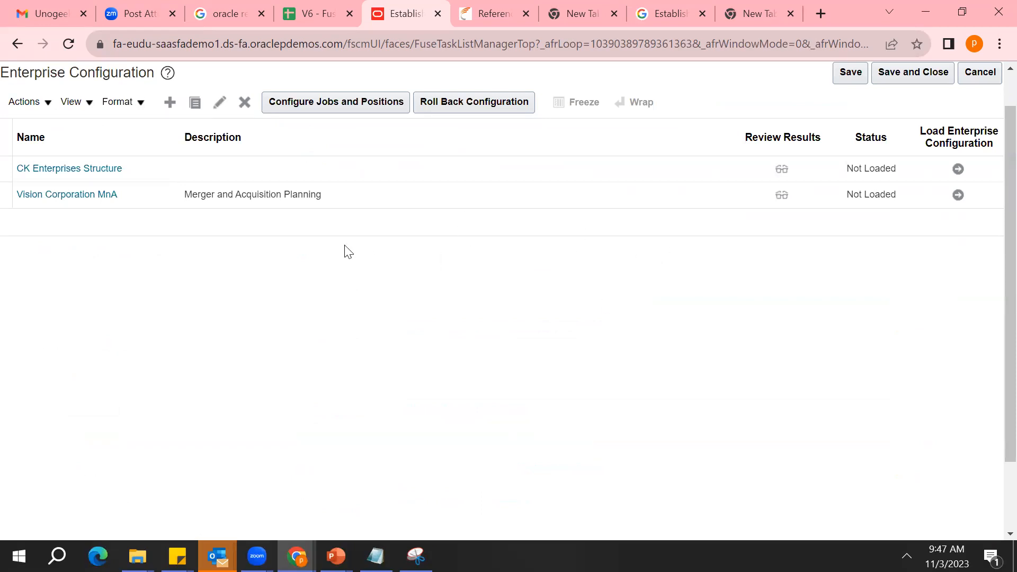
Open the Vision Corporation MnA configuration to view its enterprise information, and leave it without saving
left_click(77, 196)
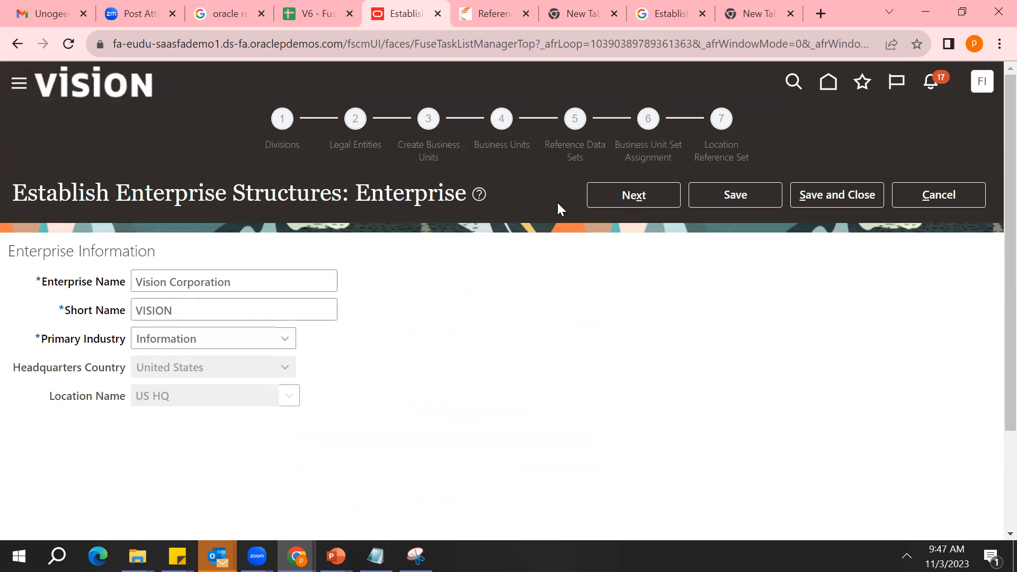
left_click(962, 198)
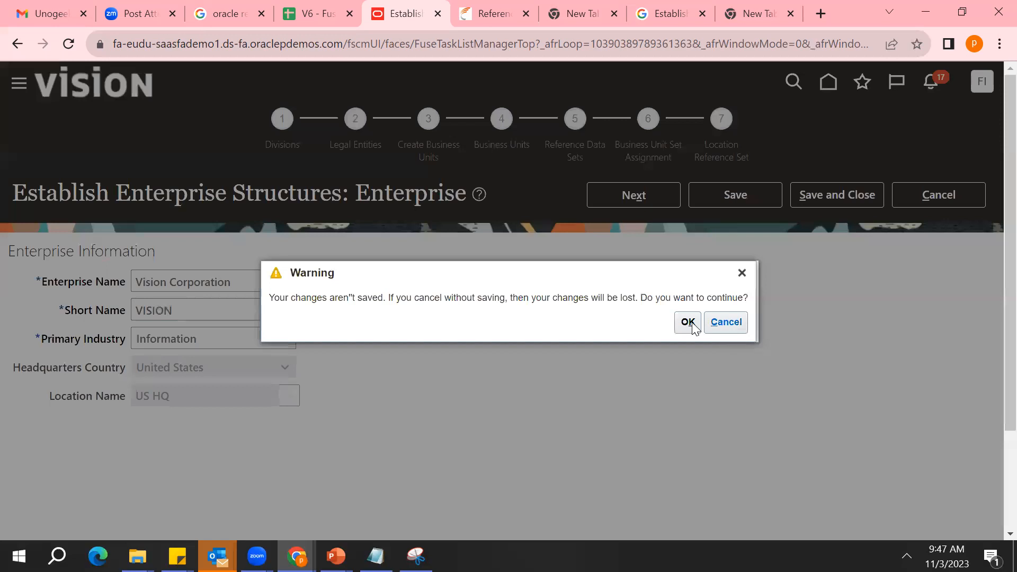
left_click(689, 323)
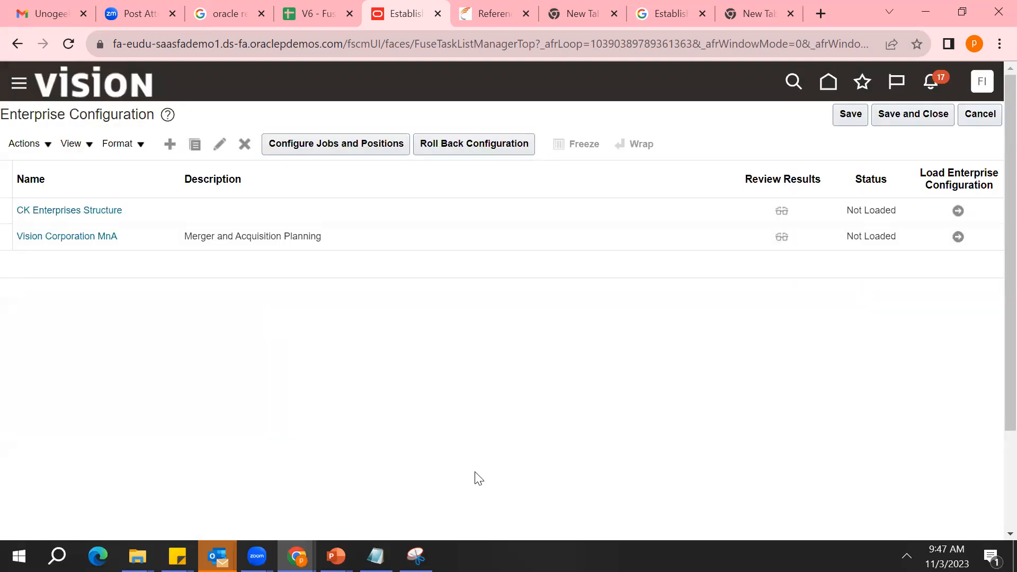
Leave the enterprise configuration list without saving and open the Manage Reference Data Sets task
left_click(979, 115)
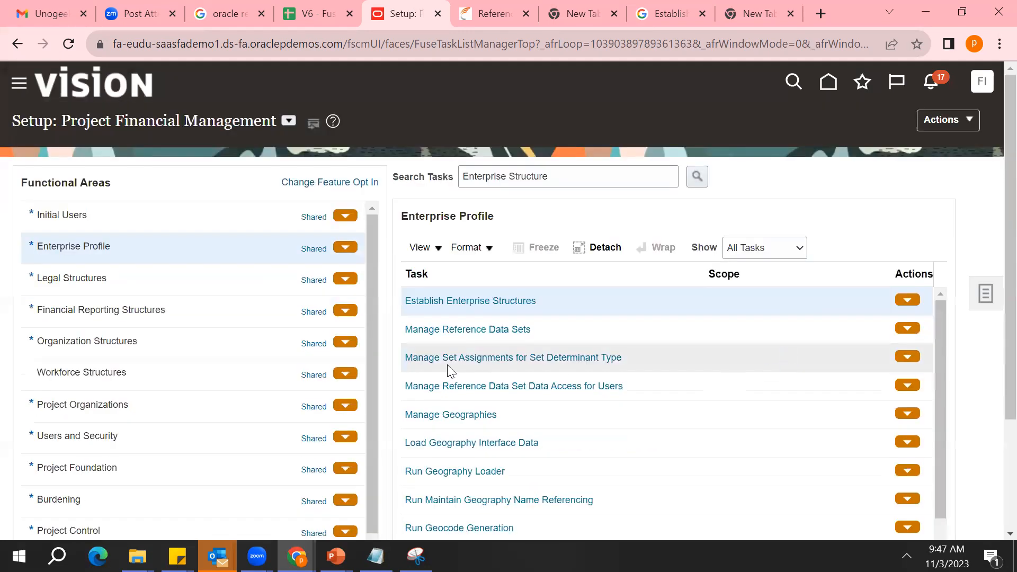
left_click(479, 331)
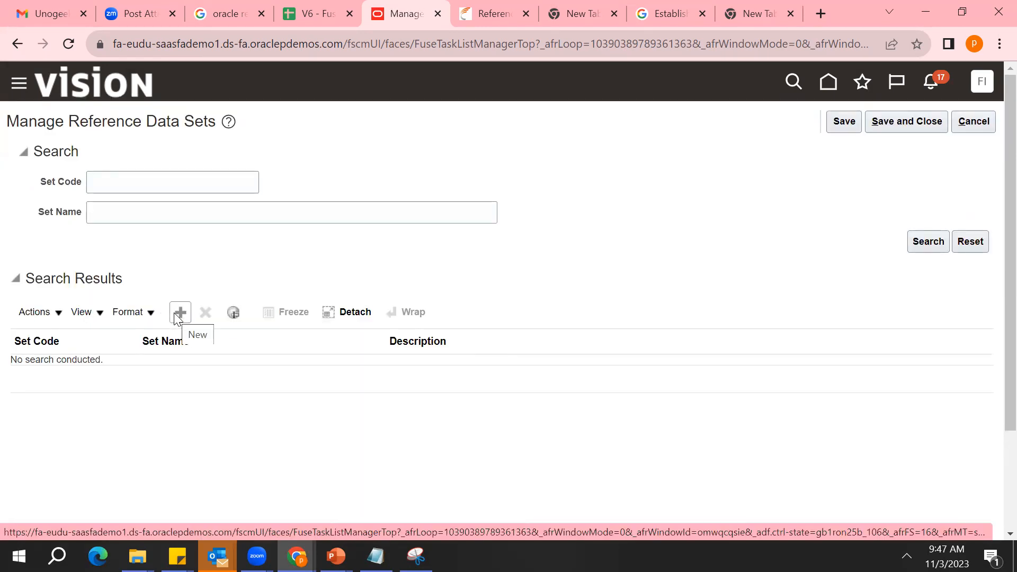
Create a reference data set with XX_TEST_MUMBAI as both set code and set name, then save and close
left_click(177, 315)
left_click(90, 381)
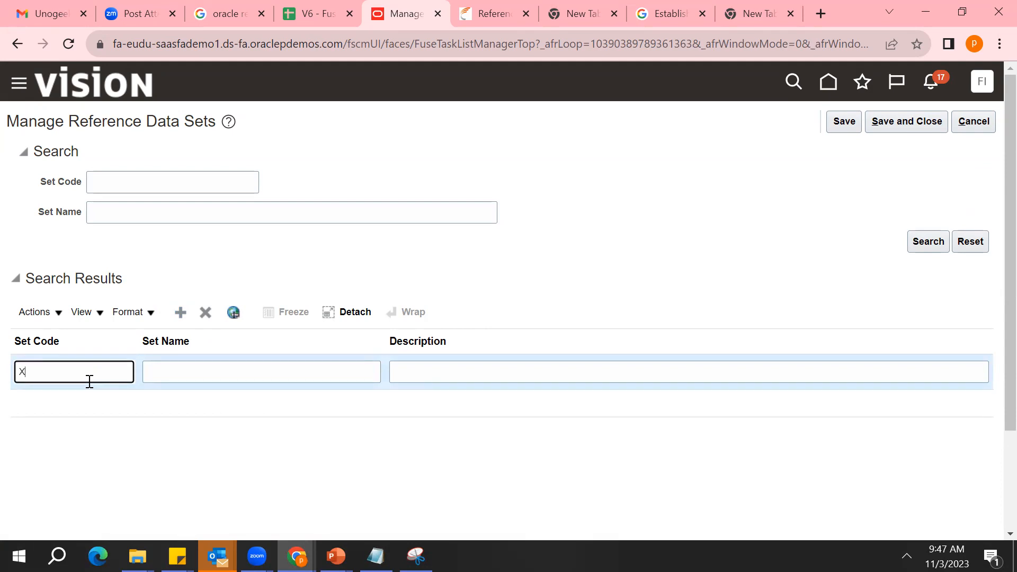
type("XX_TEST_MUMBAI")
double_click(90, 382)
key("ctrl+c")
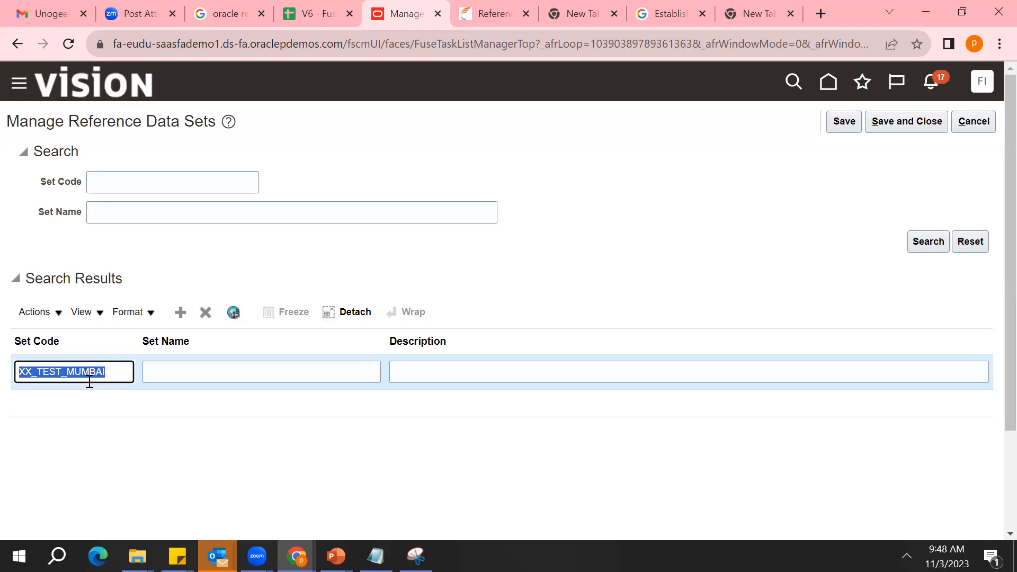
key("Tab")
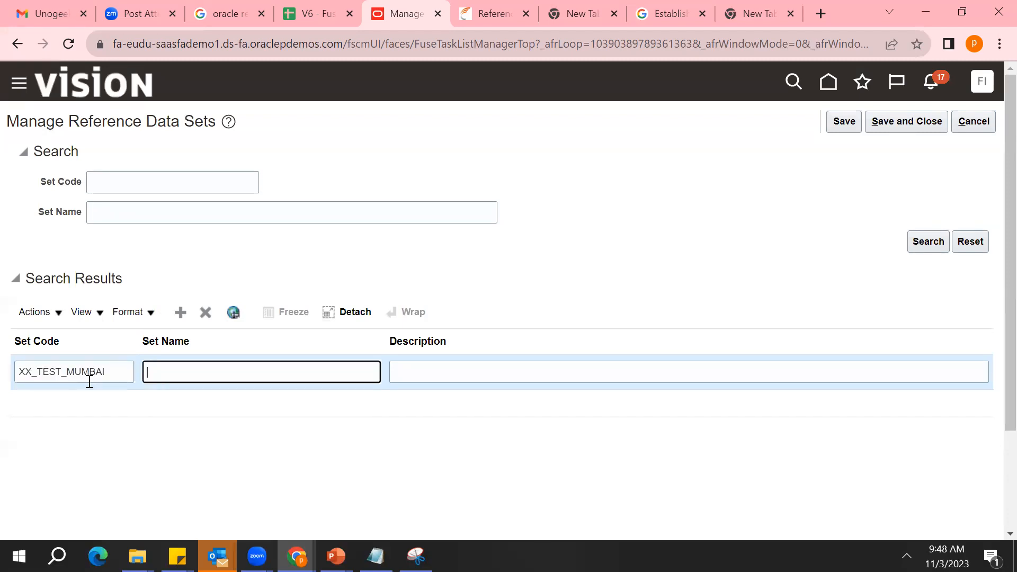
key("ctrl+v")
left_click(909, 121)
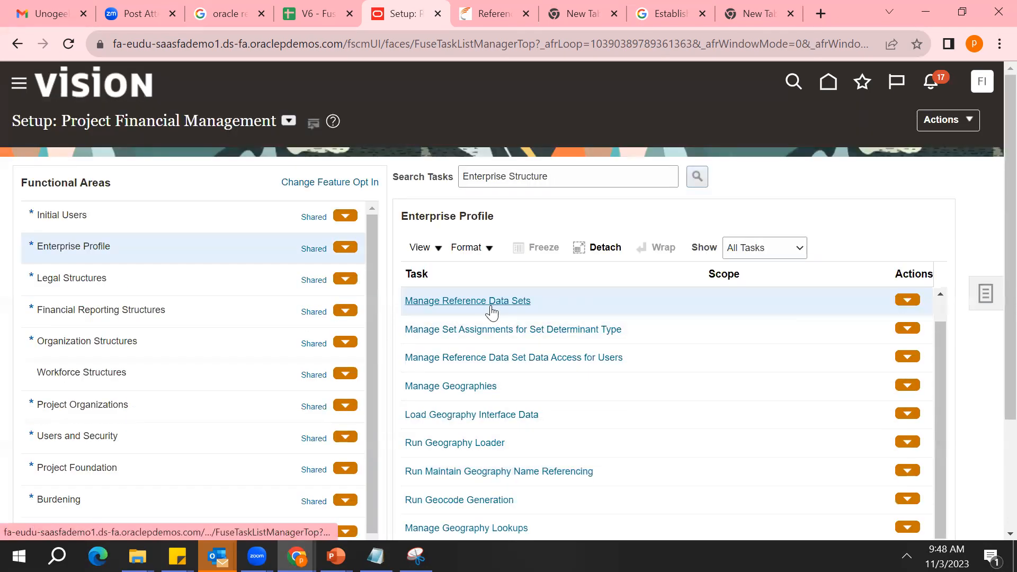
Replace the task search with Manage Business Unit, run it and open the Manage Business Unit task
triple_click(594, 171)
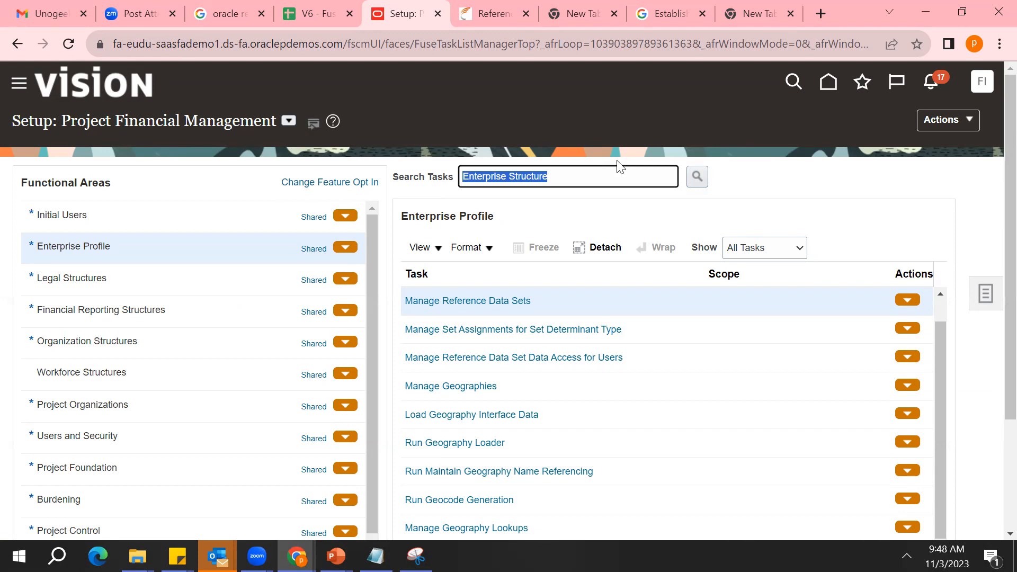
key("BackSpace")
type("Mana")
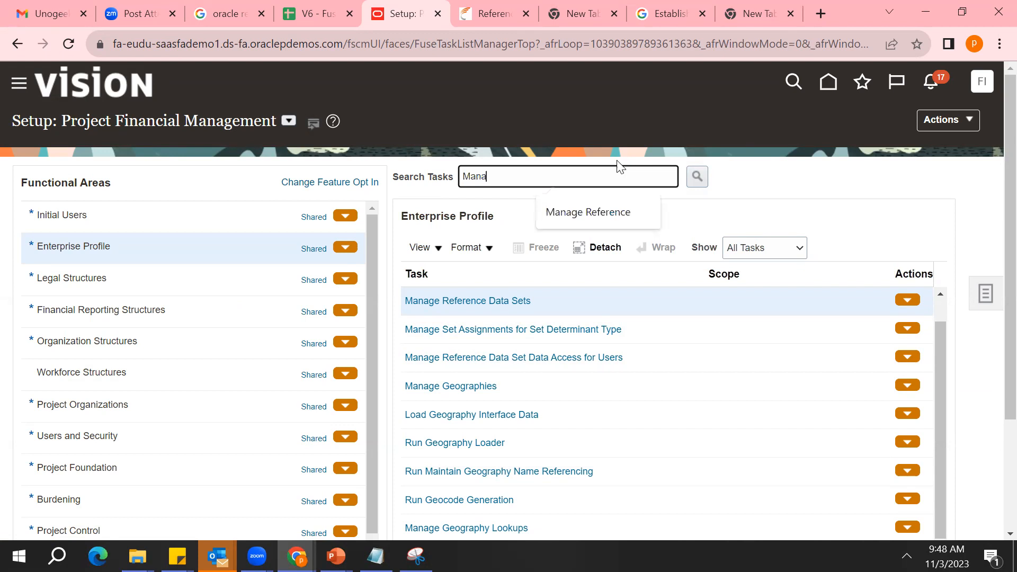
type("ge Business")
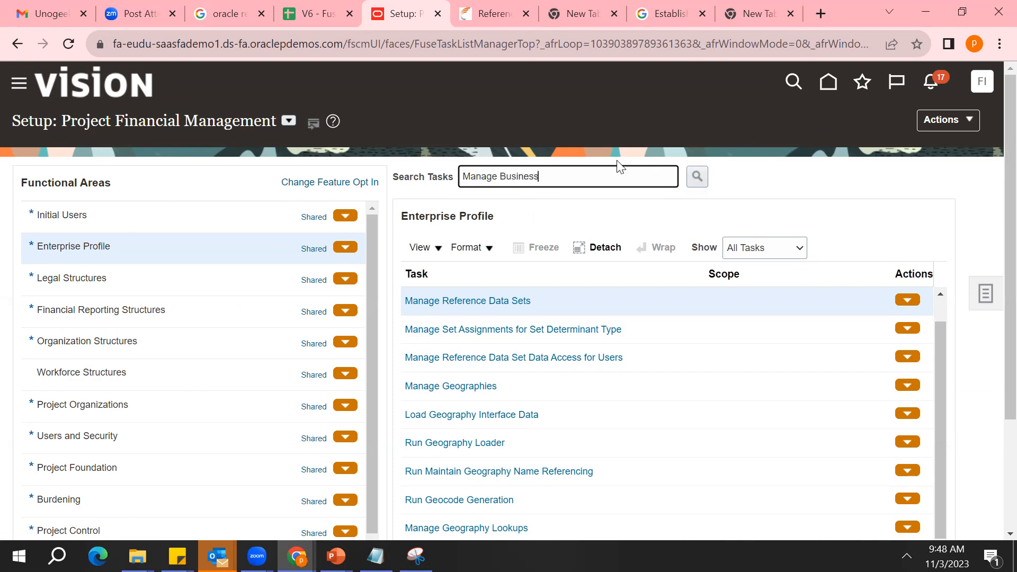
type(" Unit")
key("Return")
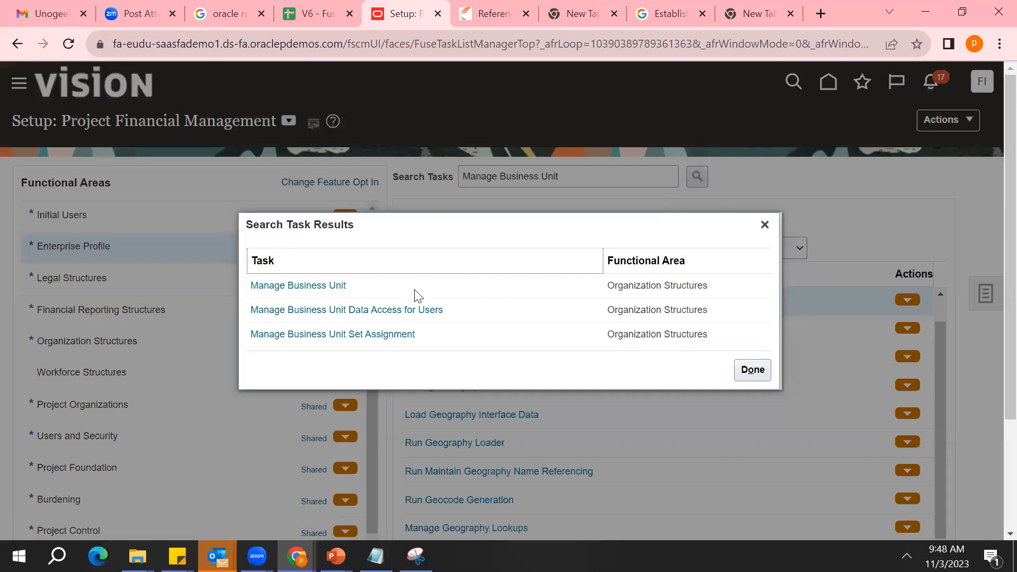
left_click(324, 289)
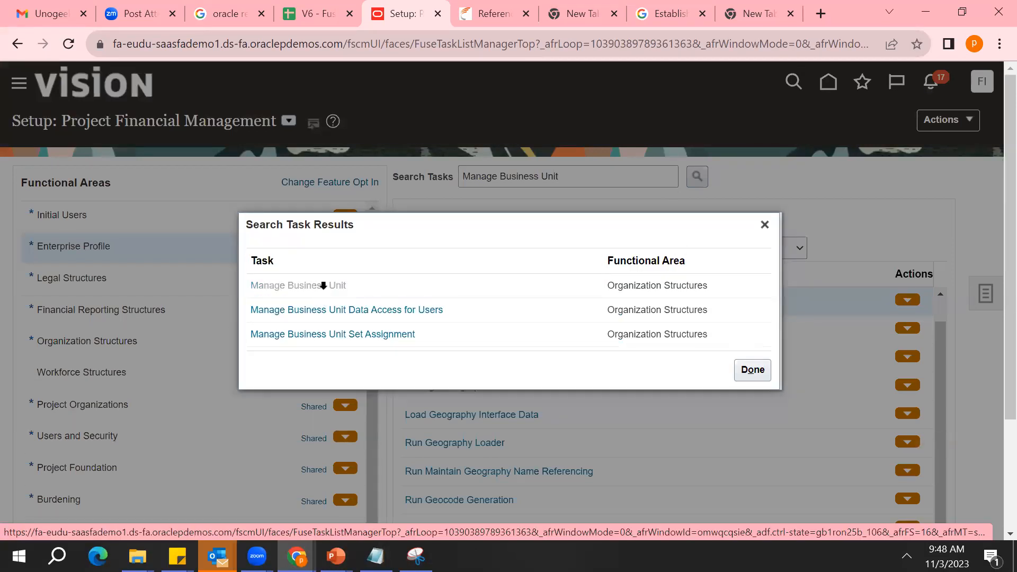
left_click(309, 302)
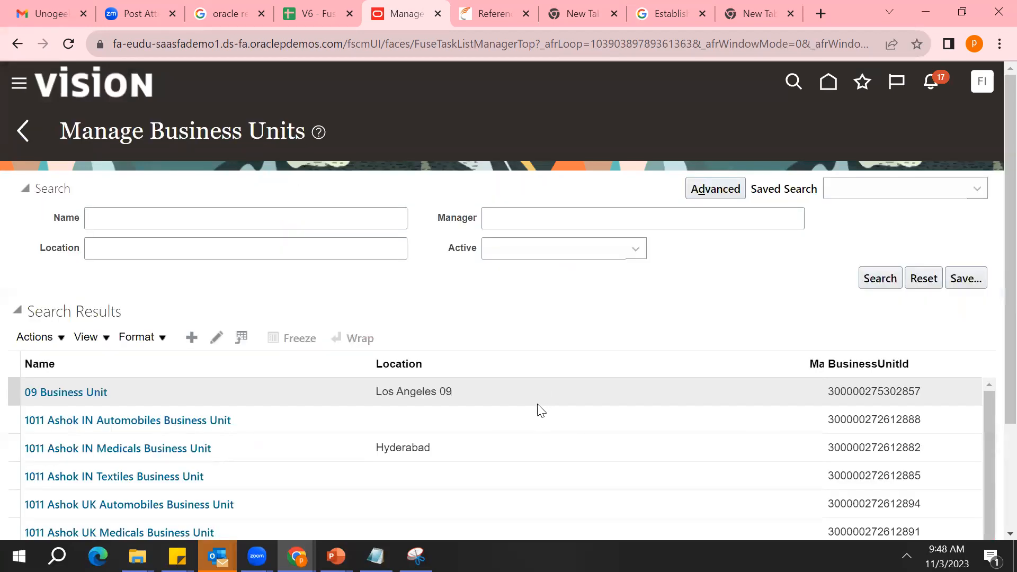
Search the business units by the name India and open India Business Unit
scroll(992, 449, "down", 3)
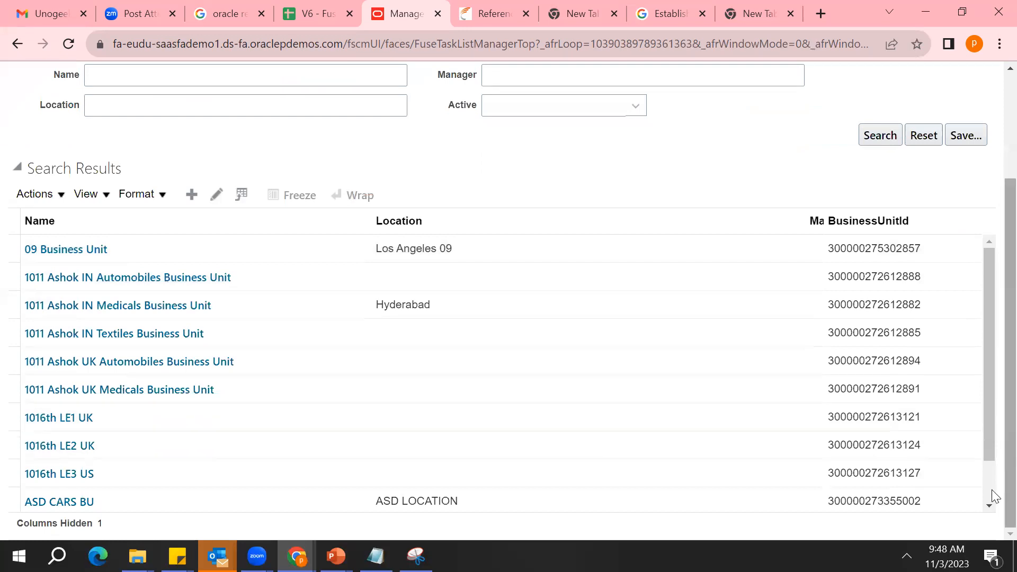
scroll(994, 491, "down", 1)
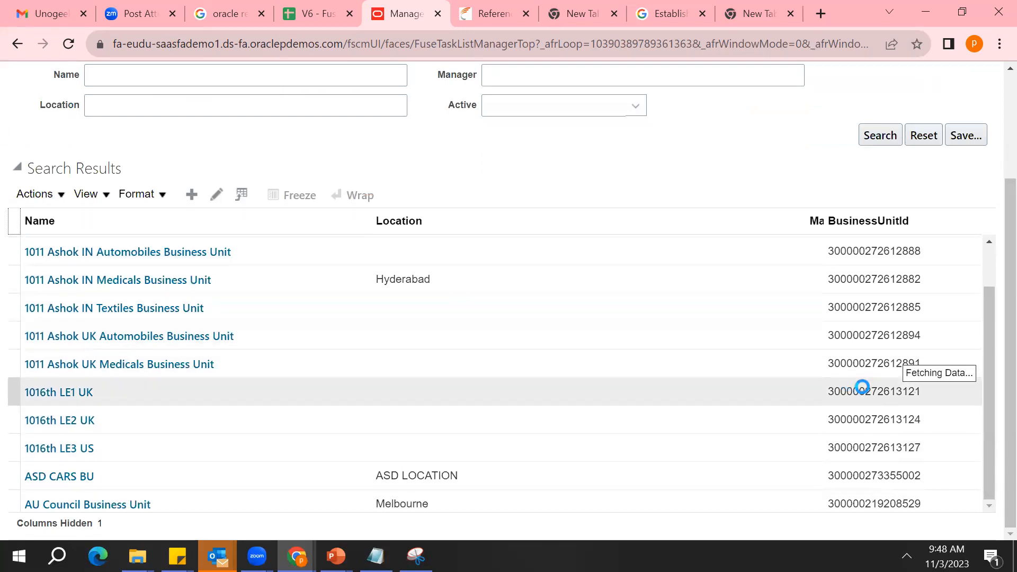
scroll(981, 391, "down", 1)
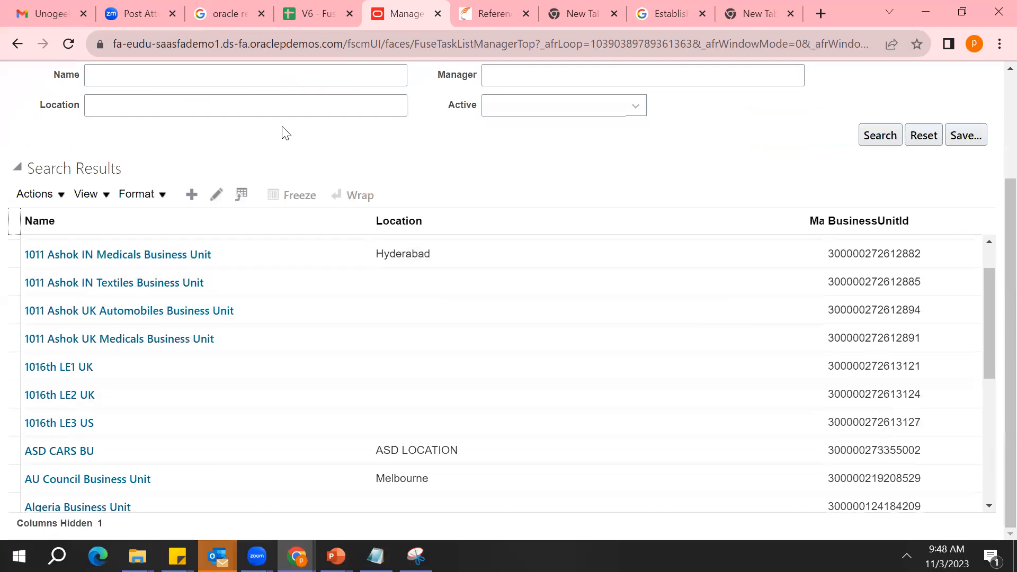
left_click(290, 81)
type("India")
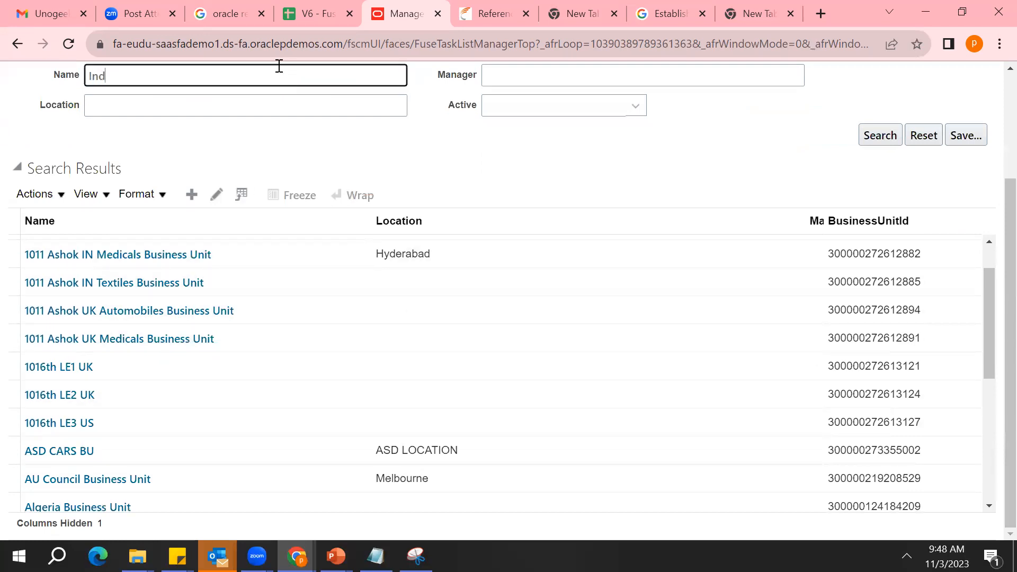
key("Return")
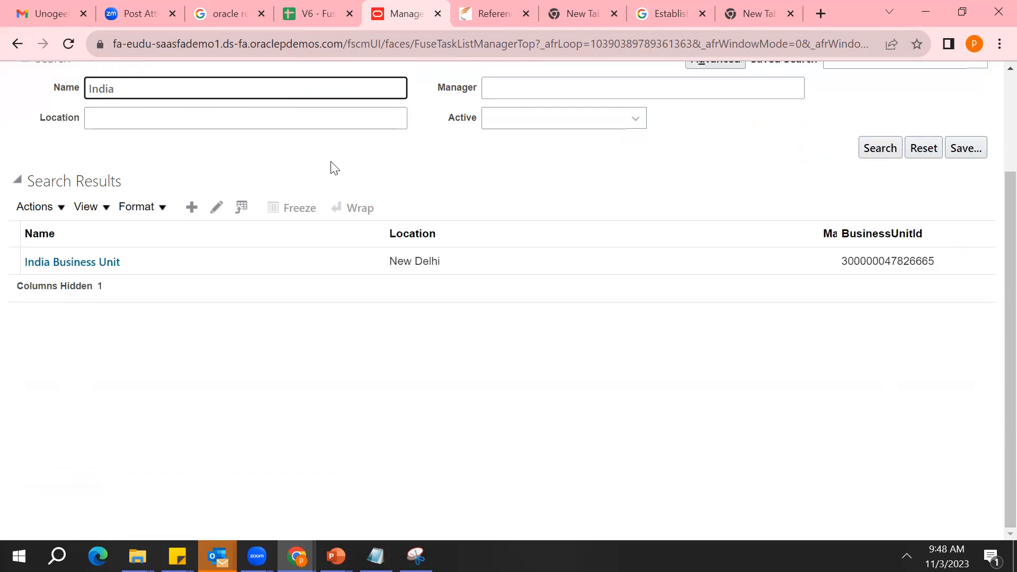
left_click(80, 262)
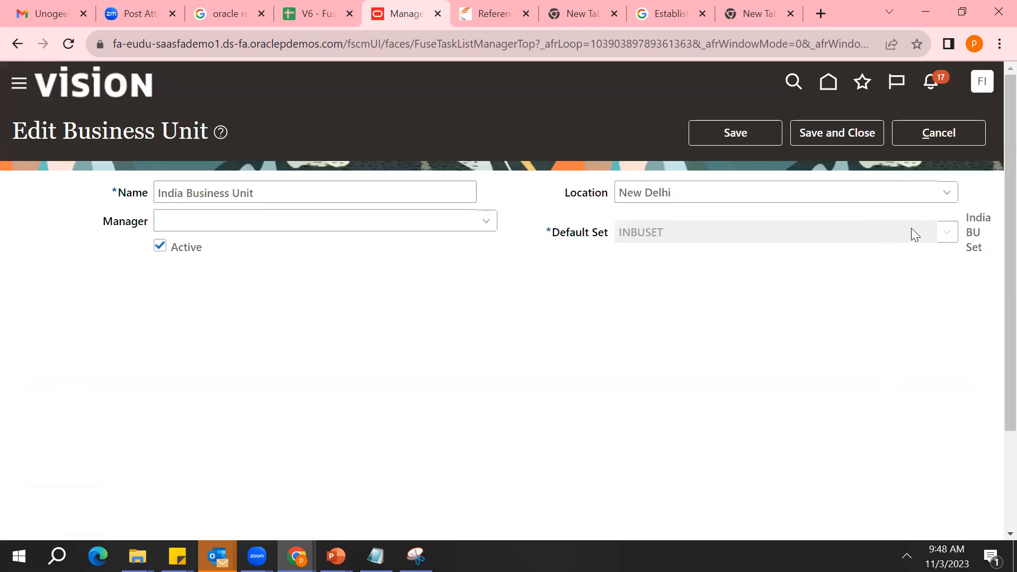
Examine the Default Set assigned to India Business Unit and leave the business unit without saving
double_click(809, 224)
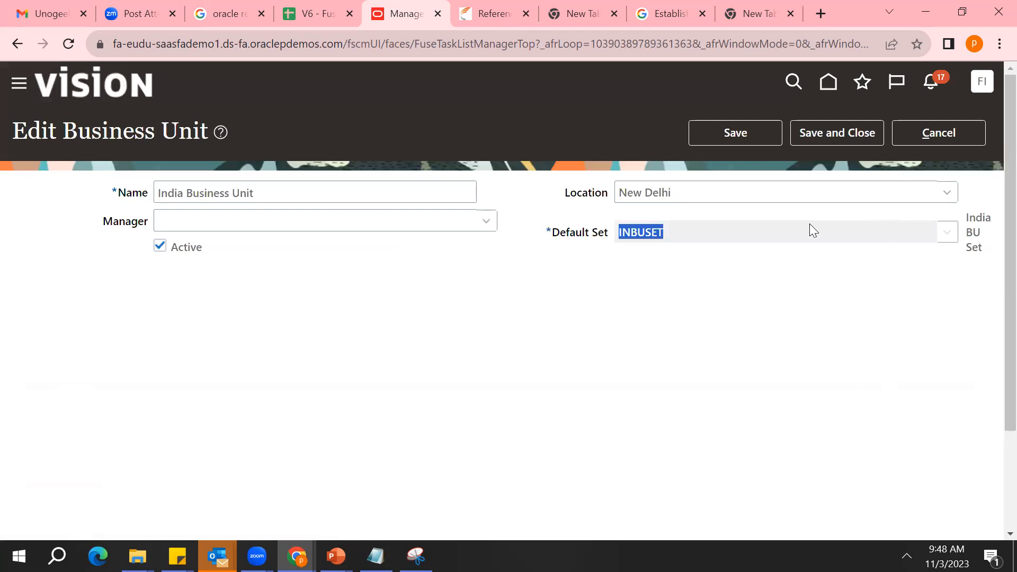
left_click(956, 240)
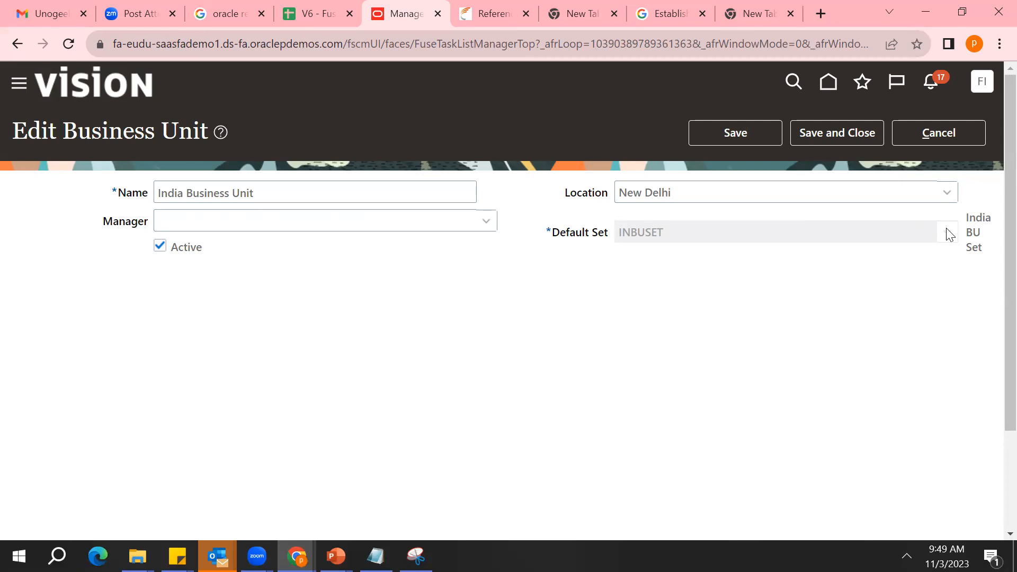
double_click(688, 236)
left_click(923, 131)
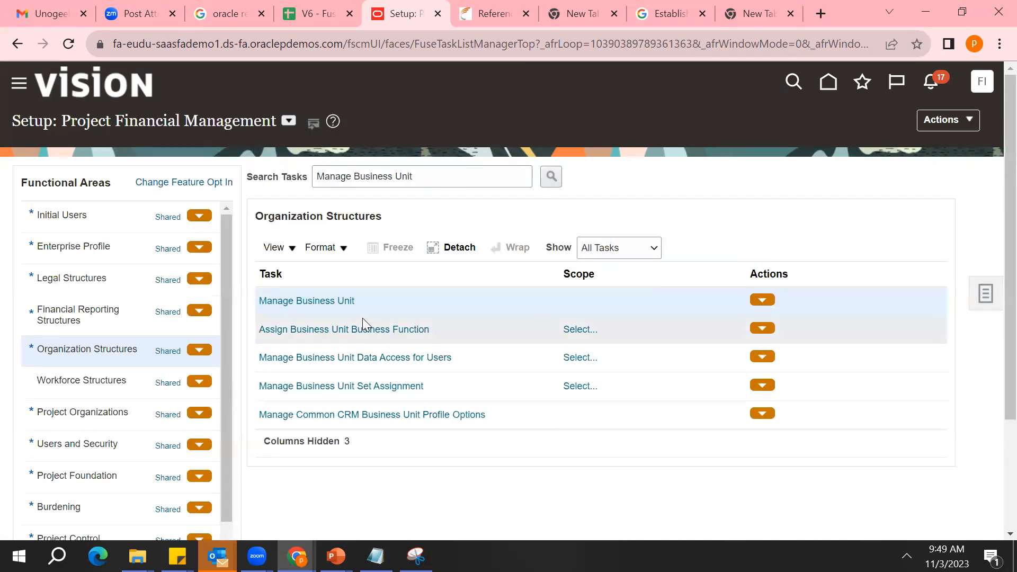
View the Financial Reporting Structures tasks, then search all setup tasks for Business Unit and close the results
left_click(99, 321)
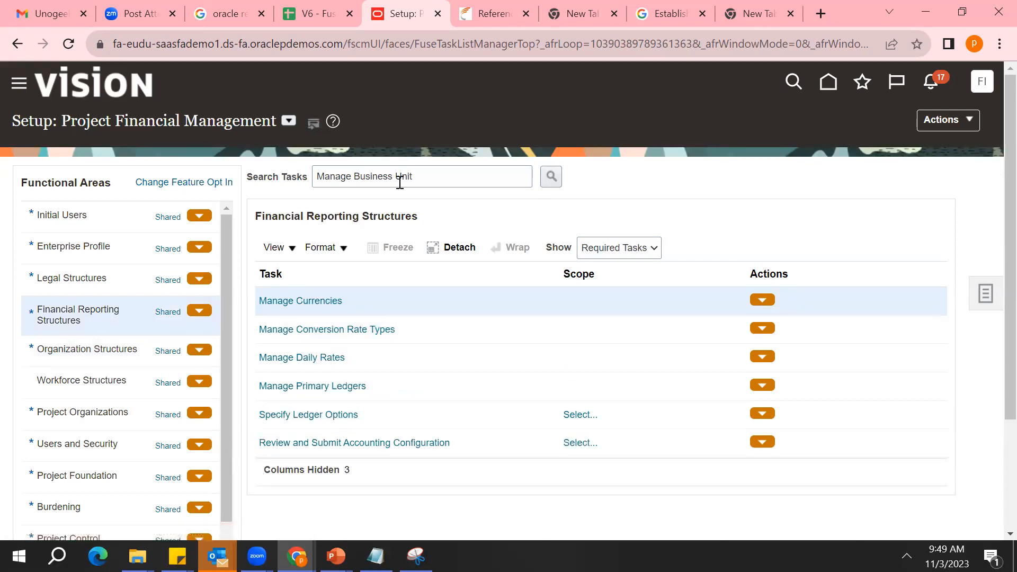
left_click(423, 178)
key("ctrl+a")
type("Business")
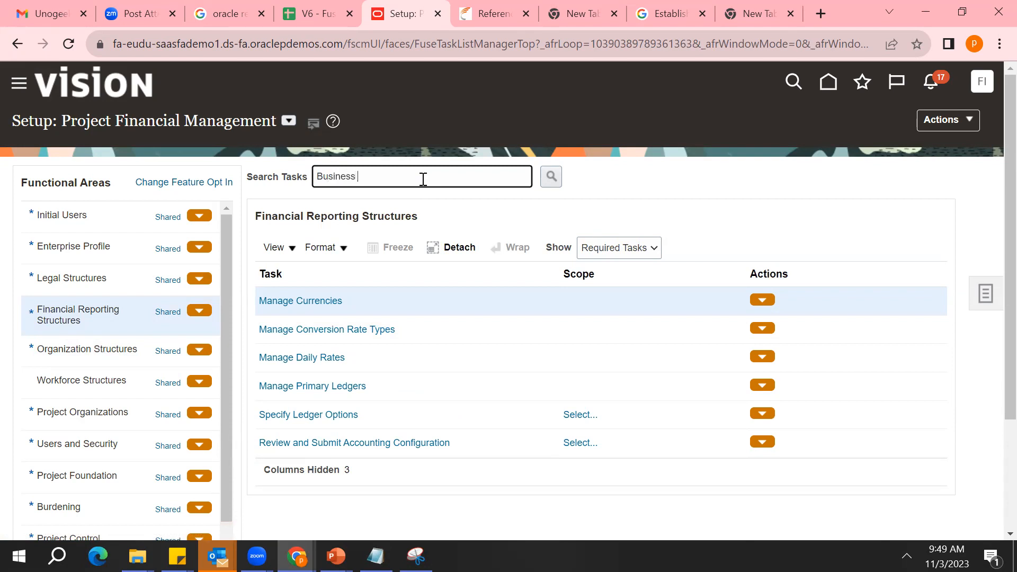
key("Return")
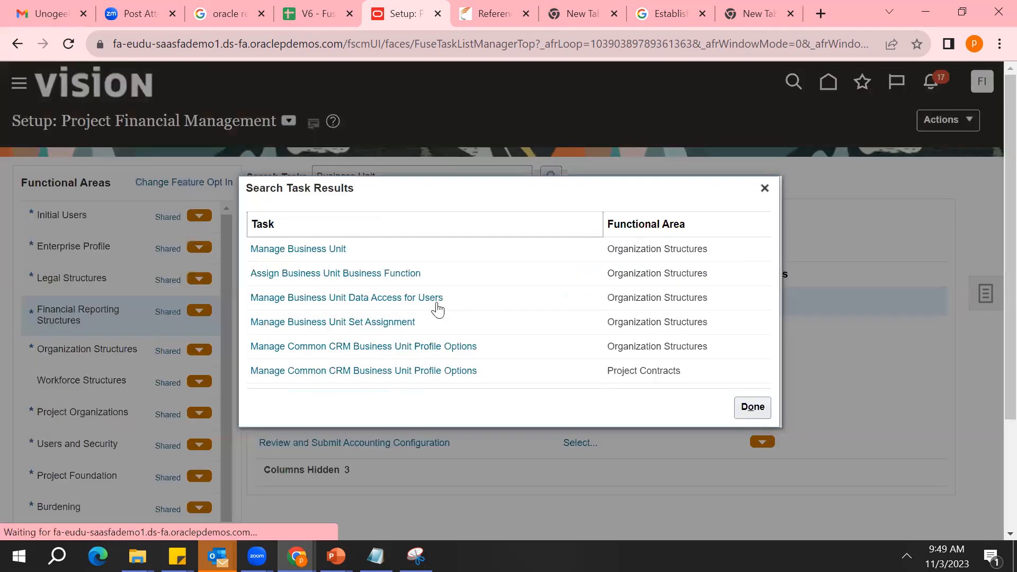
left_click(753, 407)
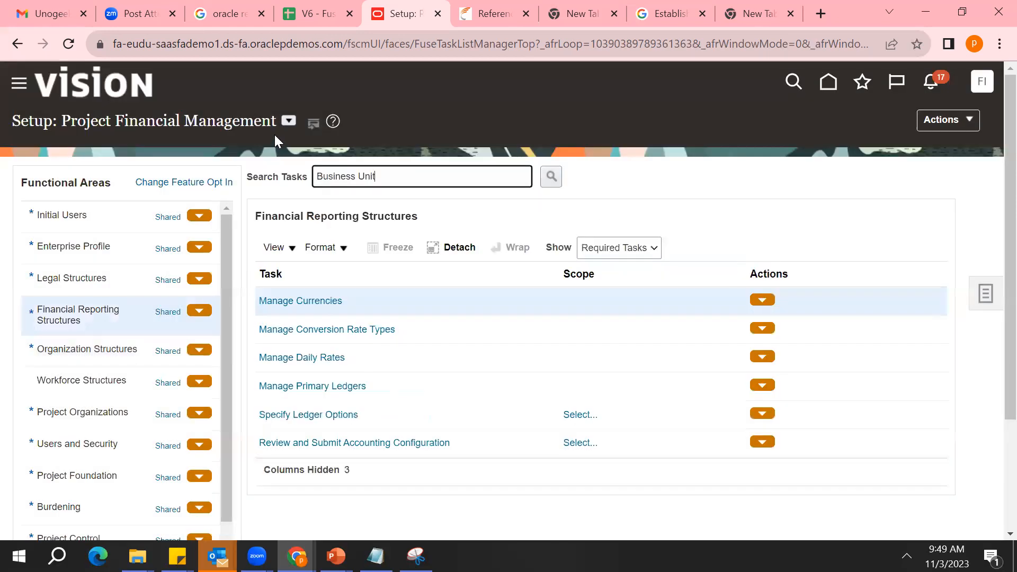
Switch the setup offering from Project Financial Management to Financials
left_click(289, 121)
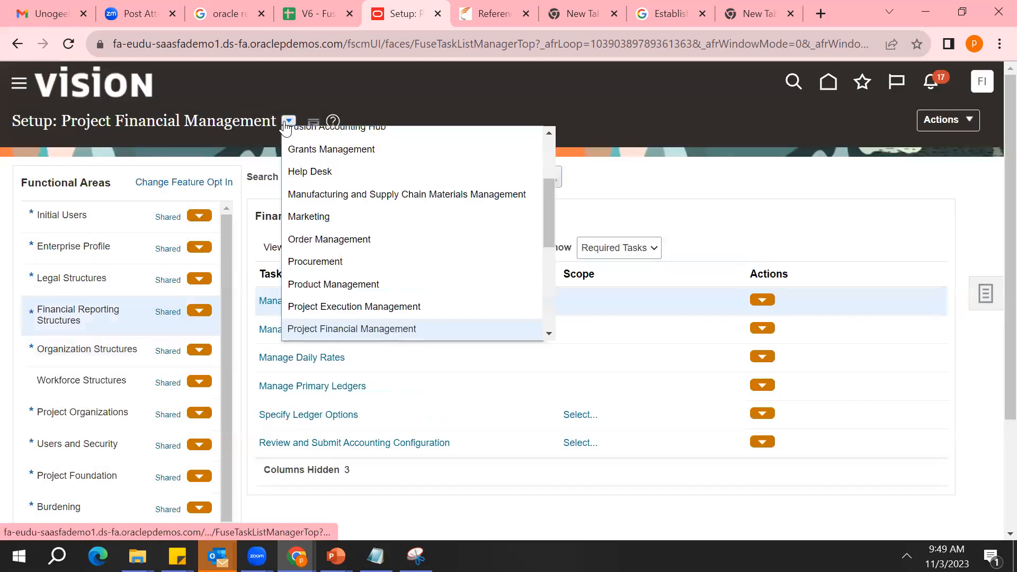
left_click(547, 276)
left_click(548, 182)
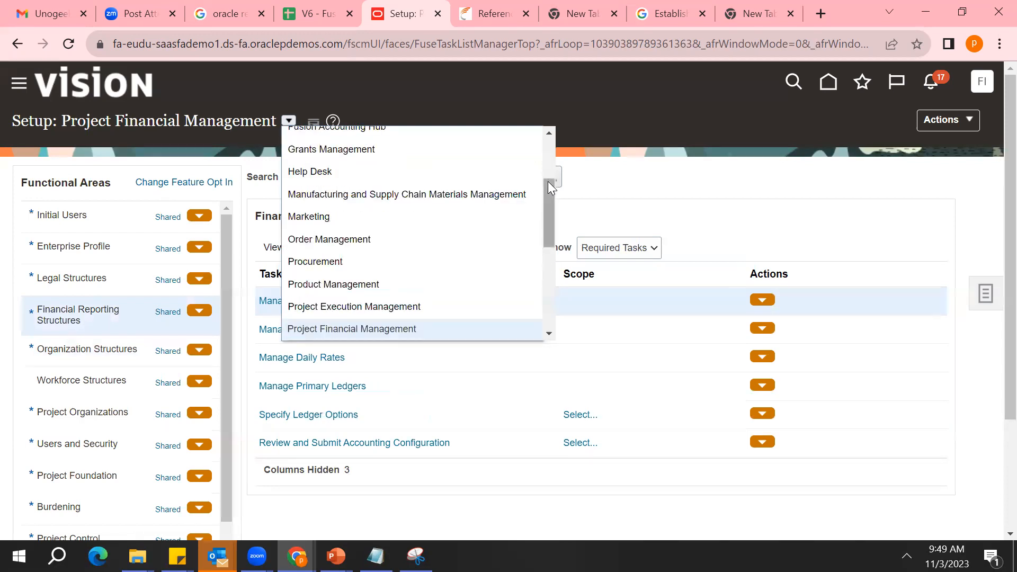
left_click(550, 163)
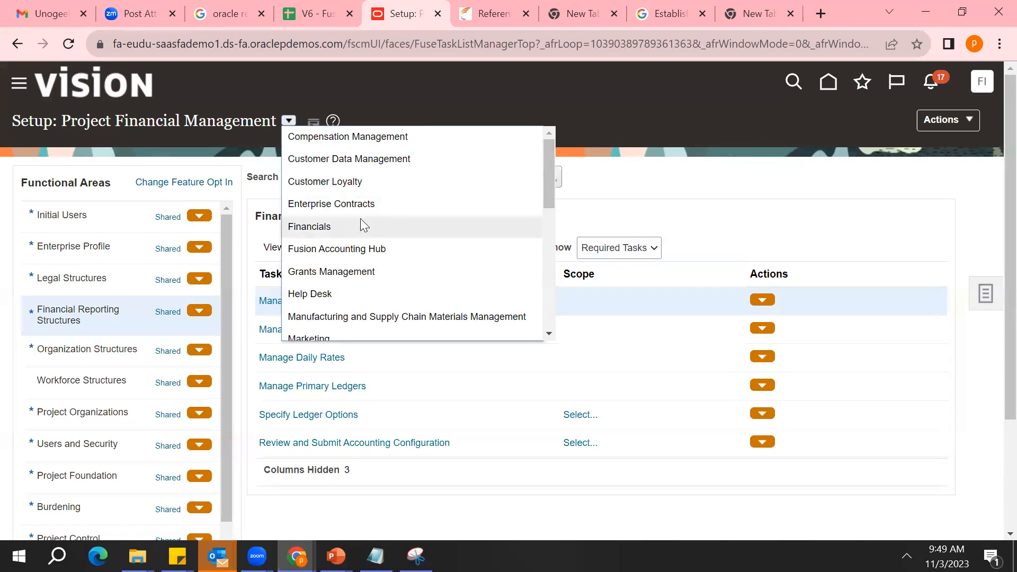
left_click(318, 226)
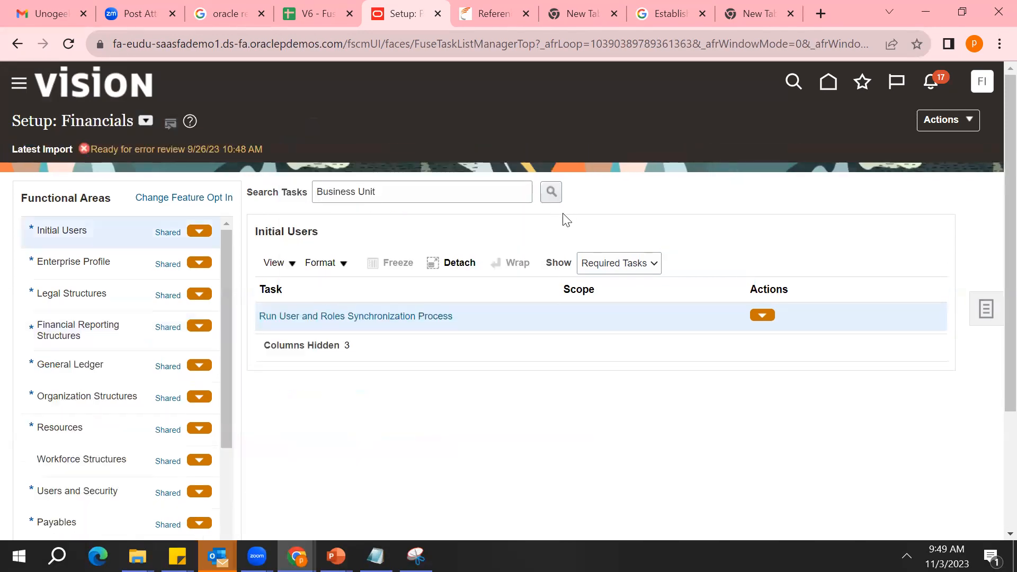
Search the Financials tasks for Business Unit and open Assign Business Unit Business Function for Greenwood Wholesale LLC
left_click(551, 193)
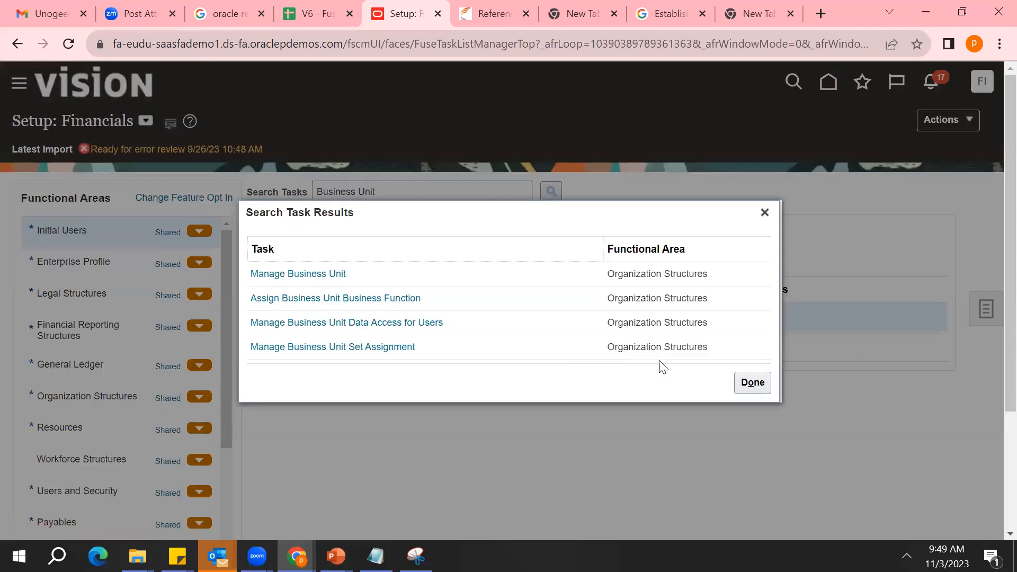
left_click(339, 307)
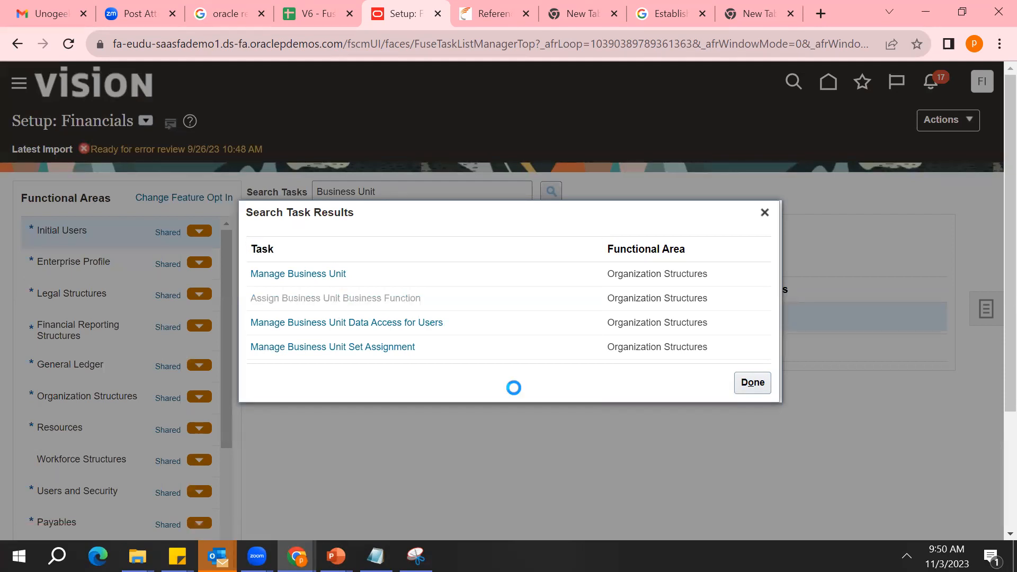
left_click(719, 315)
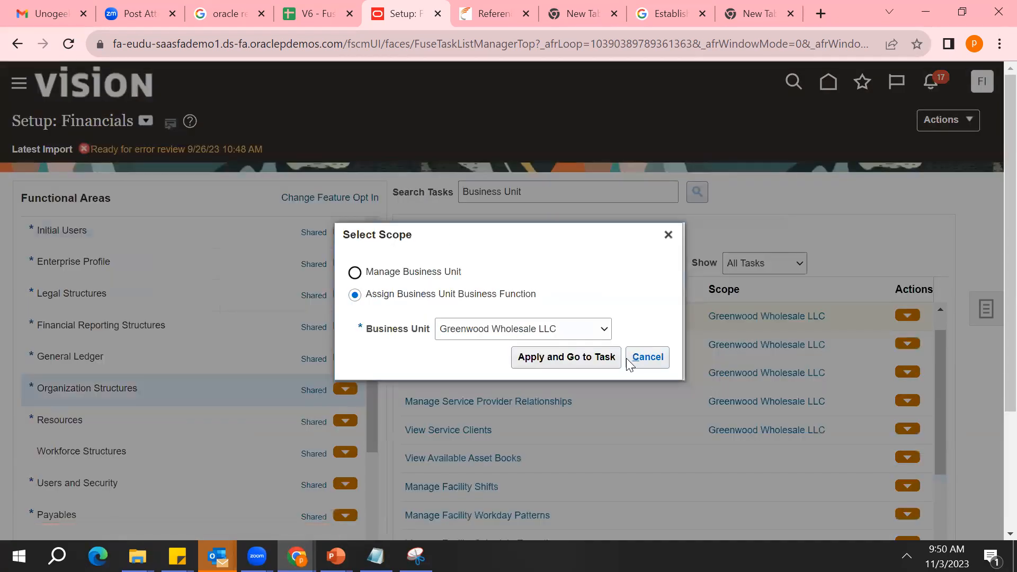
left_click(580, 356)
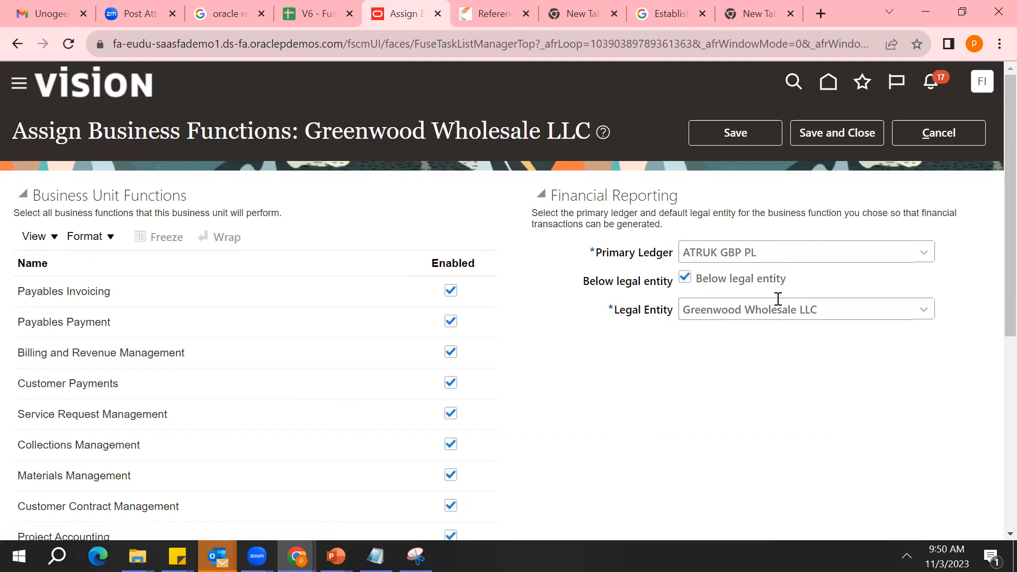
Examine the primary ledger and the available legal entities in the financial reporting settings of Greenwood Wholesale LLC
triple_click(742, 260)
triple_click(742, 260)
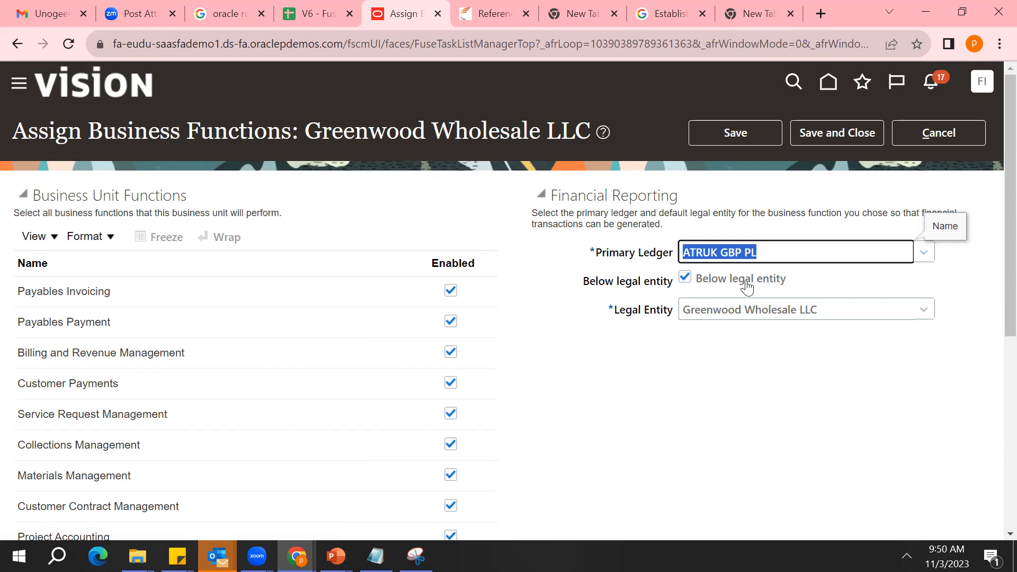
left_click(753, 307)
left_click(925, 309)
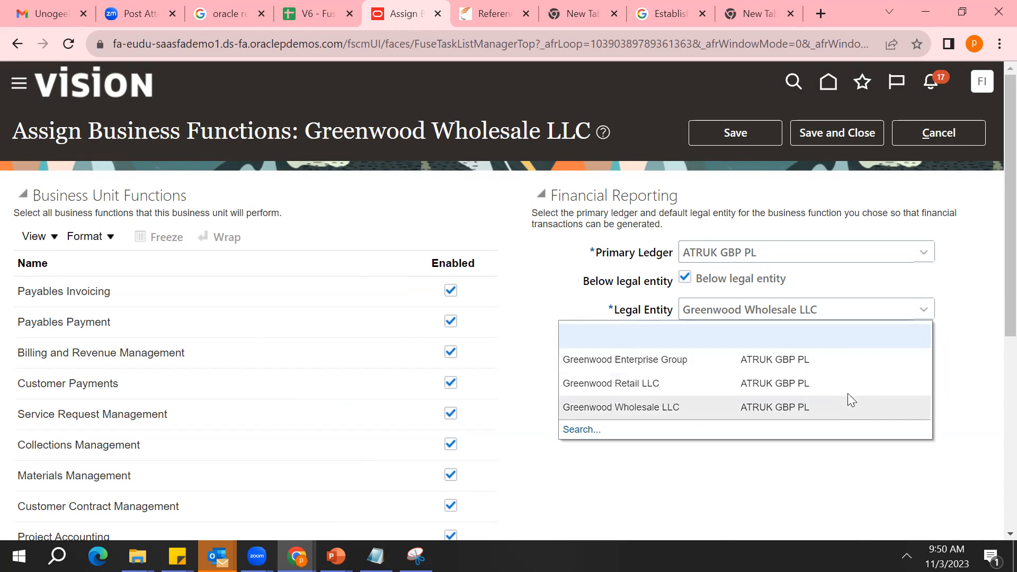
left_click(860, 485)
Leave the business function assignment without saving and open the Manage Business Unit Set Assignment task
left_click(967, 130)
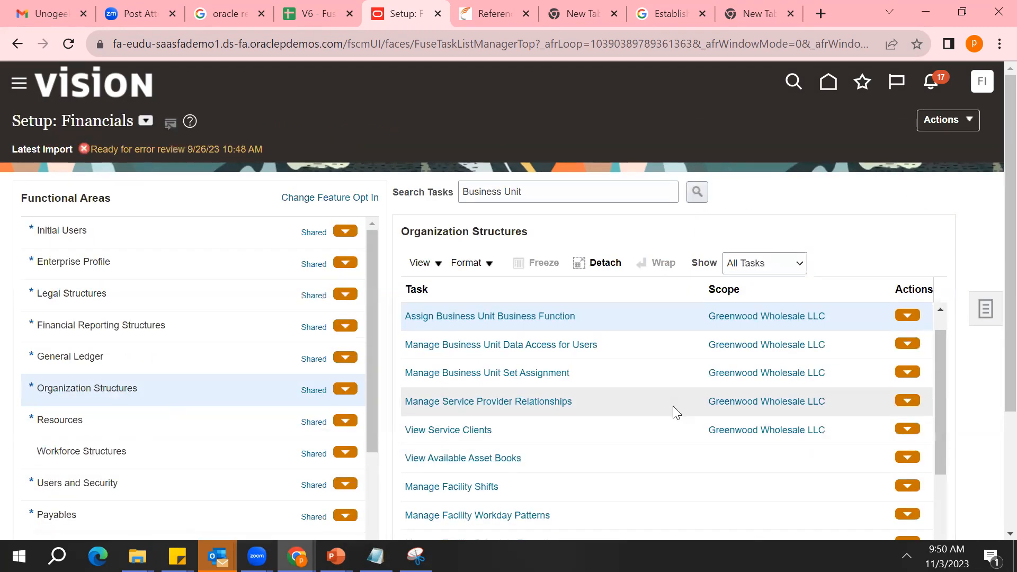
left_click(550, 382)
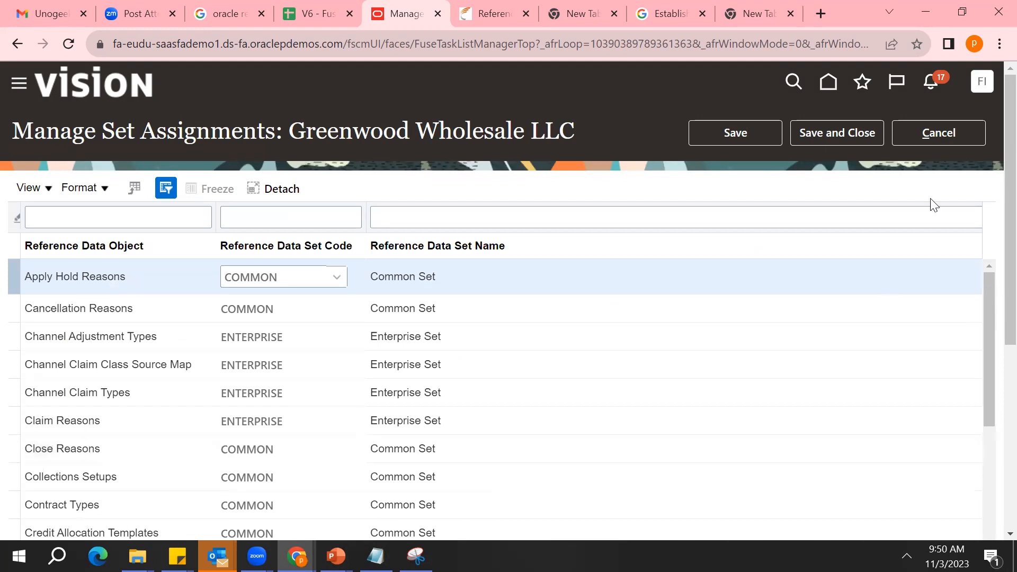
Leave the Greenwood Wholesale LLC set assignments without saving and open Manage Data Access Sets in the General Ledger functional area
left_click(968, 132)
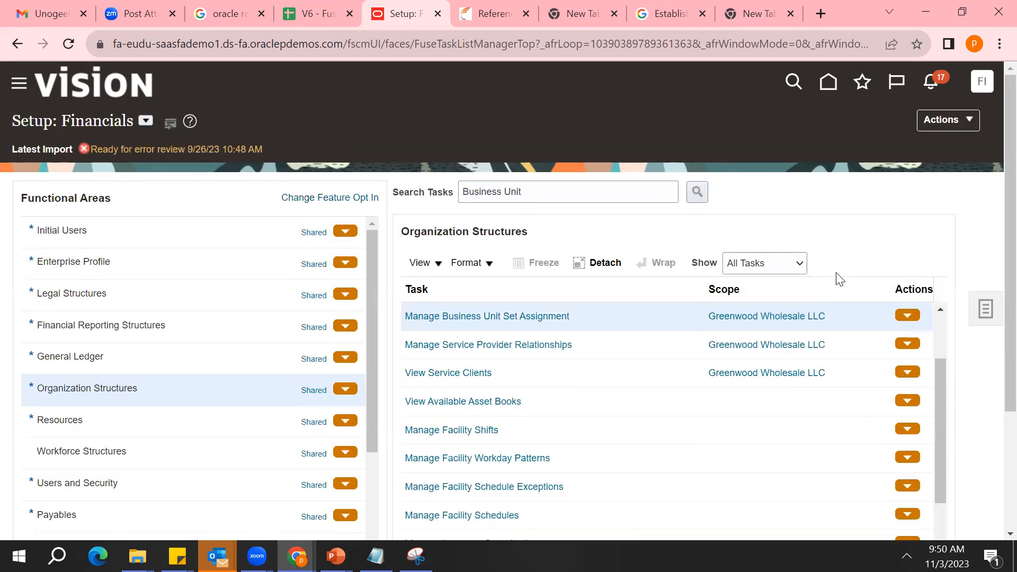
left_click(187, 369)
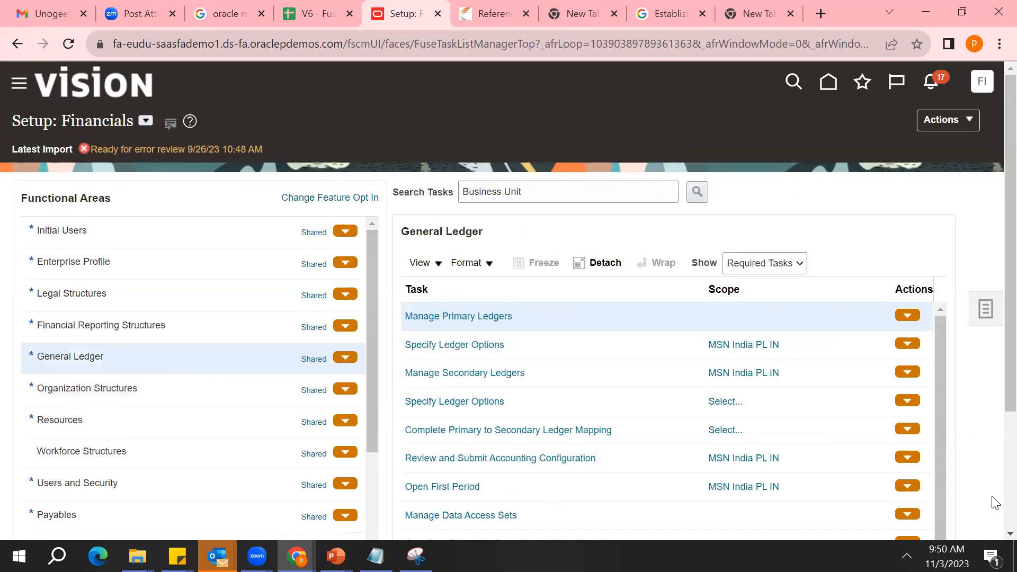
scroll(995, 530, "down", 3)
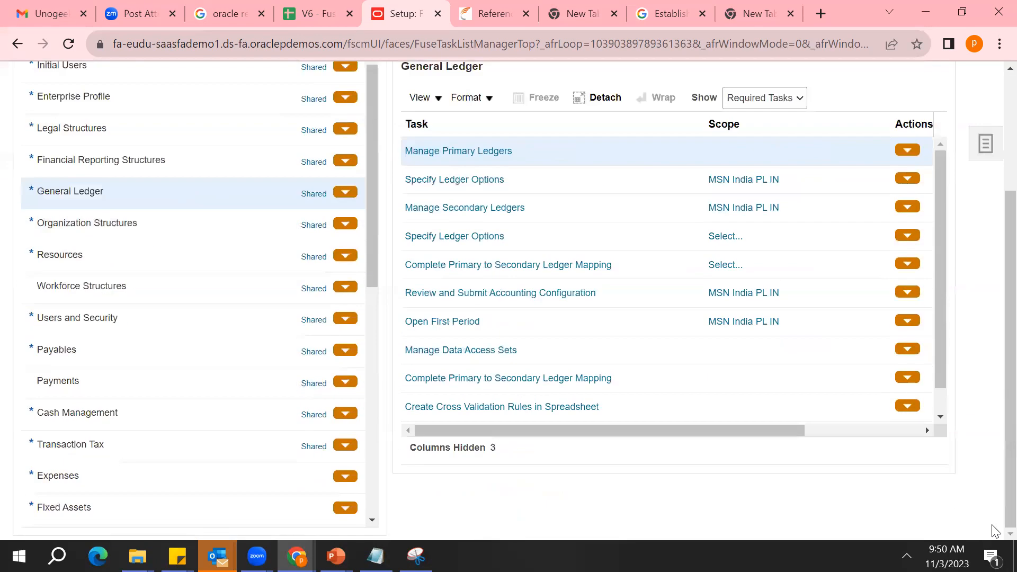
left_click(941, 417)
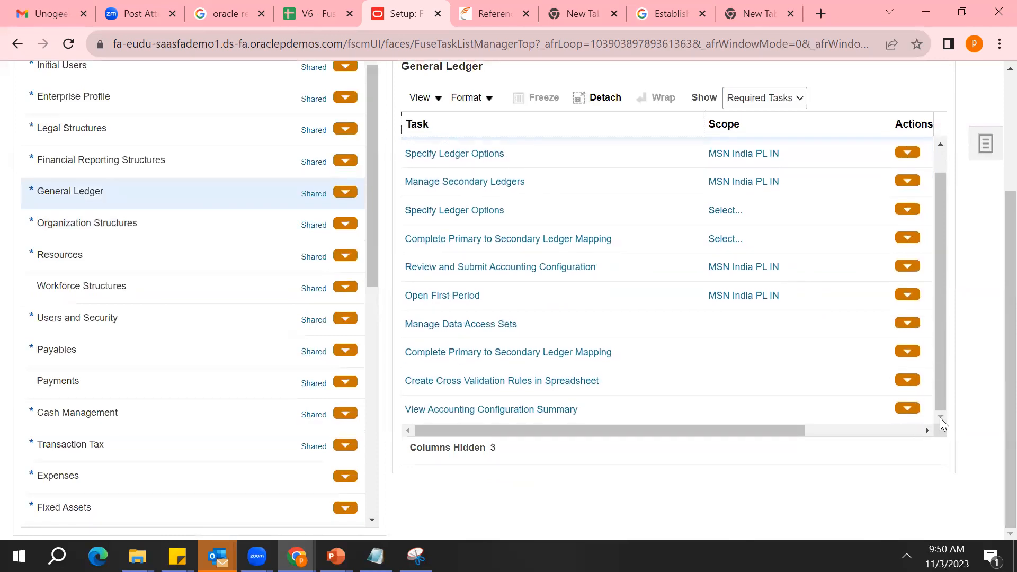
left_click(457, 323)
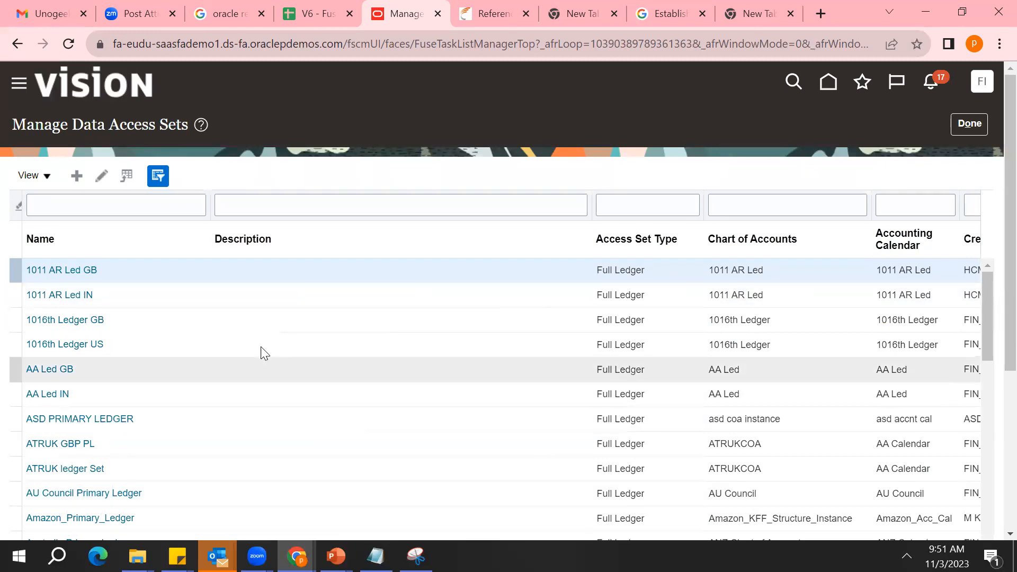
Inspect the access set assignments of the ASD PRIMARY LEDGER data access set and return to the Financials setup tasks
left_click(77, 419)
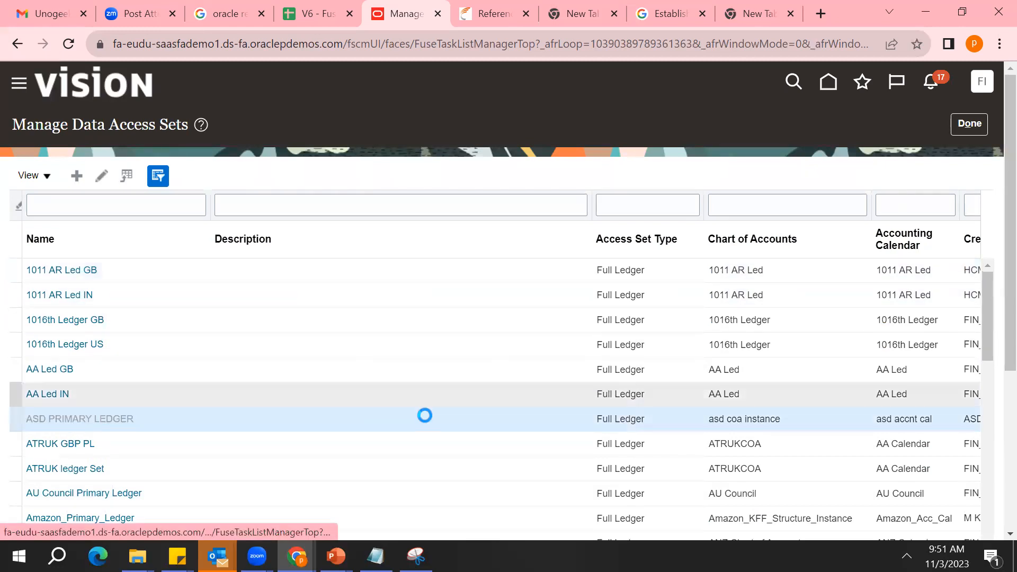
scroll(630, 458, "down", 2)
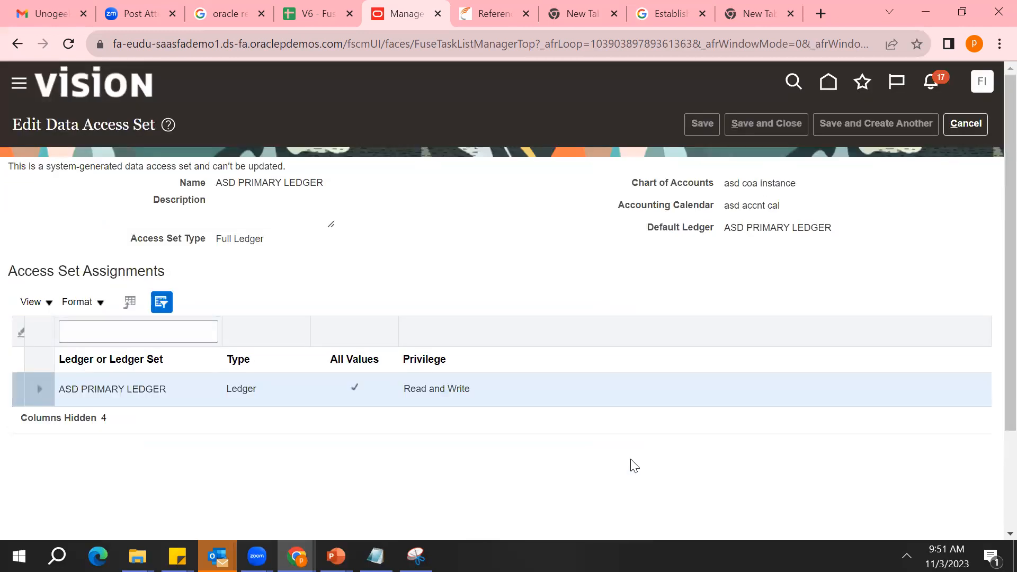
left_click(379, 368)
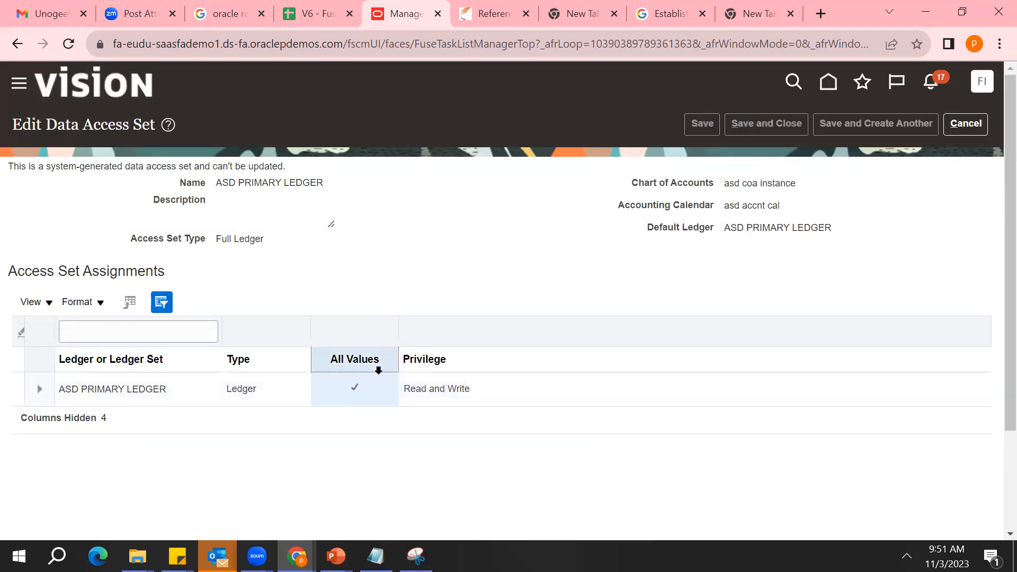
left_click(962, 117)
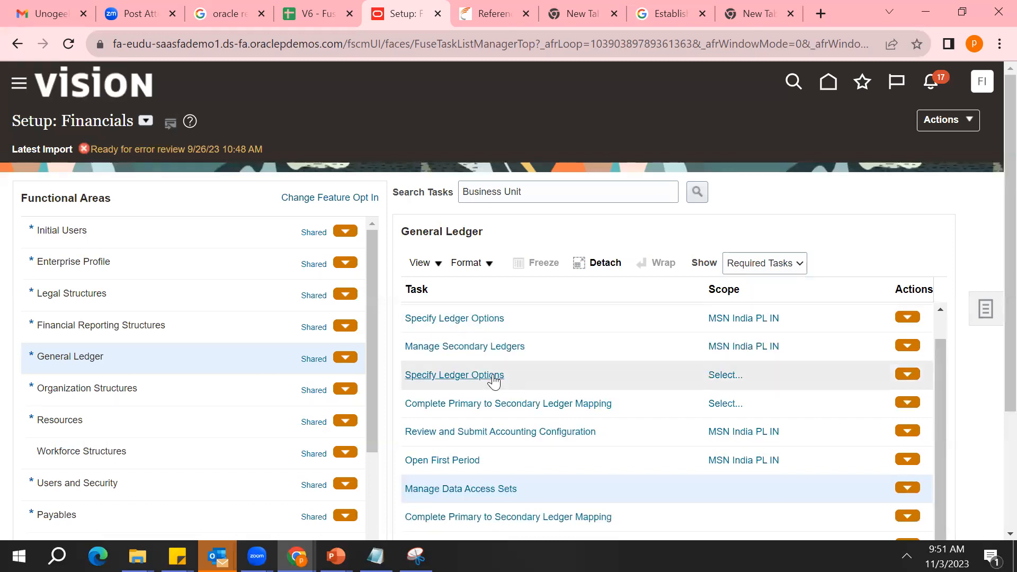
View the business functions assigned to Greenwood Wholesale LLC from the Organization Structures tasks and leave without saving
left_click(243, 388)
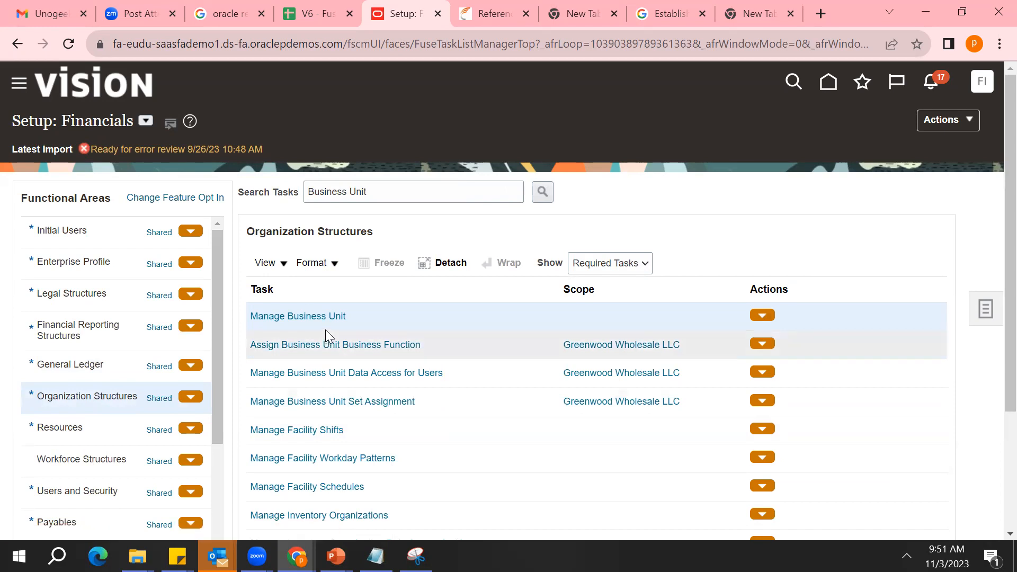
left_click(323, 346)
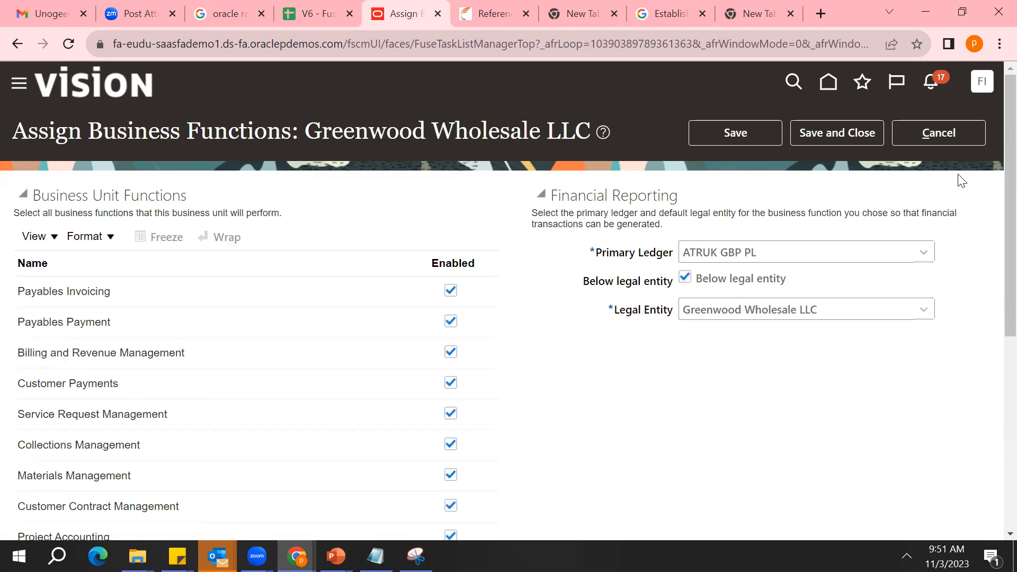
left_click(958, 135)
Open 09 Business Unit from the Manage Business Unit task and inspect its default set
left_click(341, 316)
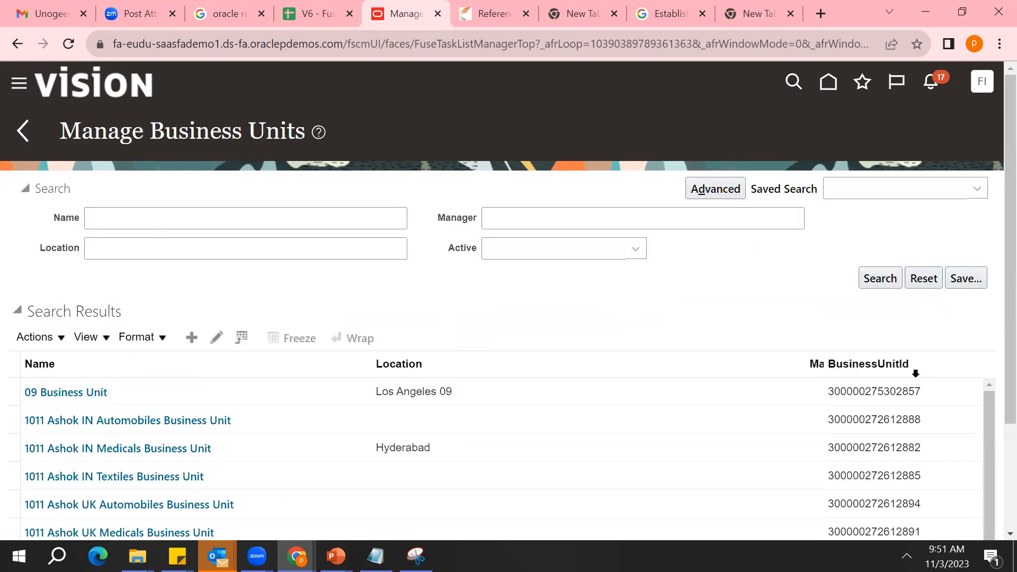
left_click(75, 401)
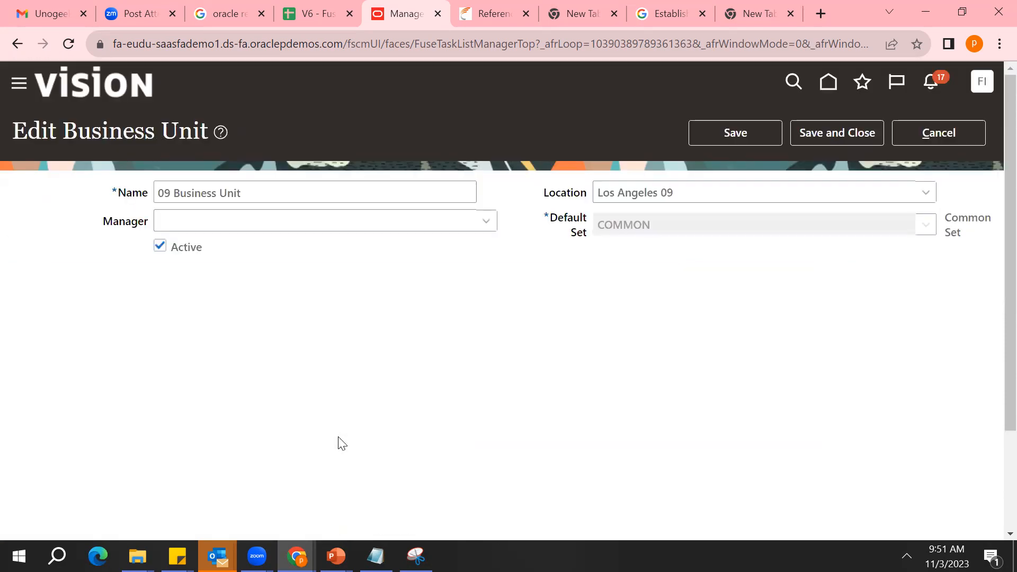
double_click(658, 229)
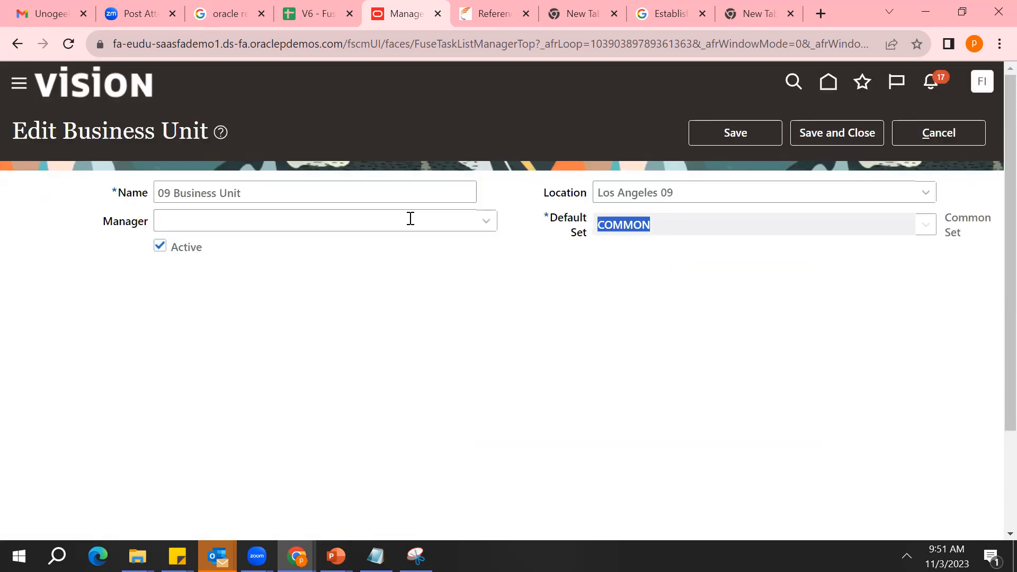
Deactivate 09 Business Unit, reactivate it, and save and close the record
left_click(159, 246)
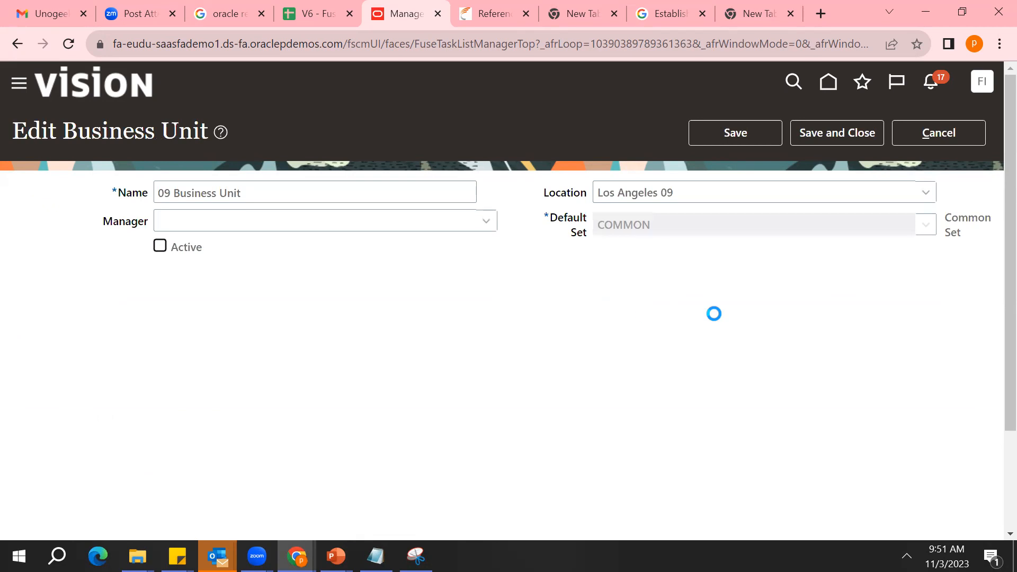
left_click(698, 324)
left_click(159, 247)
left_click(823, 130)
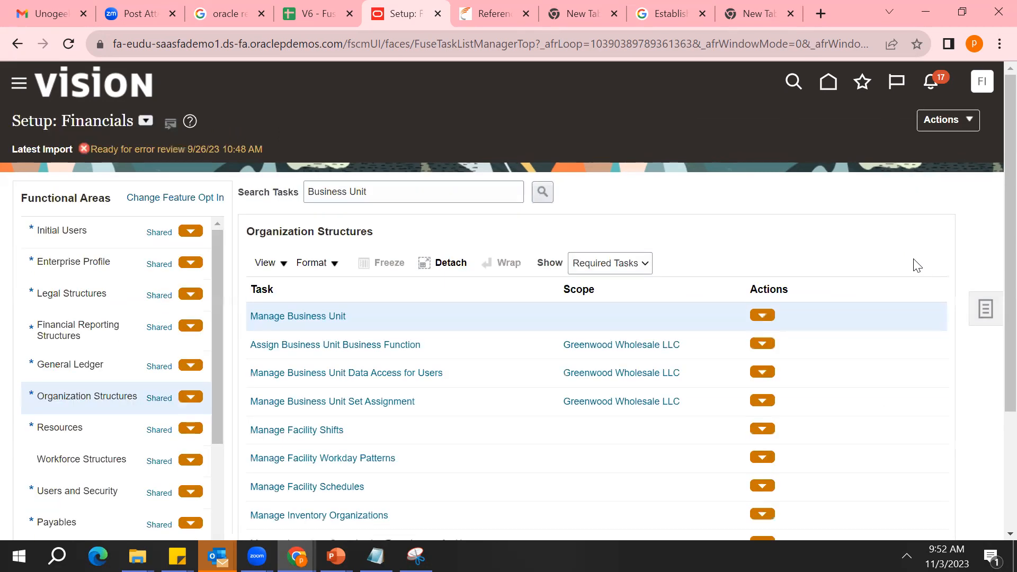
Reopen Assign Business Unit Business Function for Greenwood Wholesale LLC and cancel back to the Organization Structures tasks
scroll(989, 483, "down", 3)
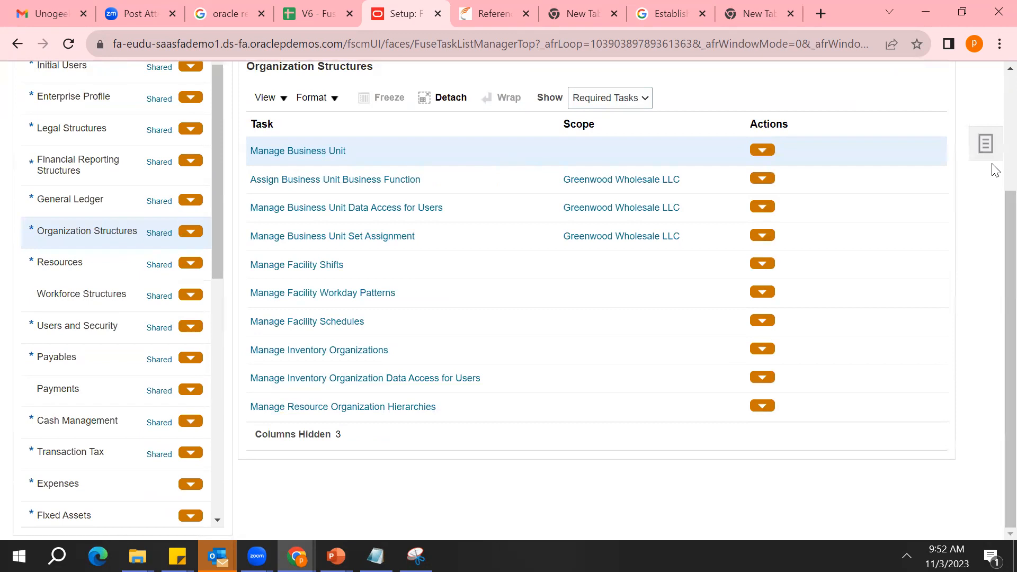
left_click(377, 183)
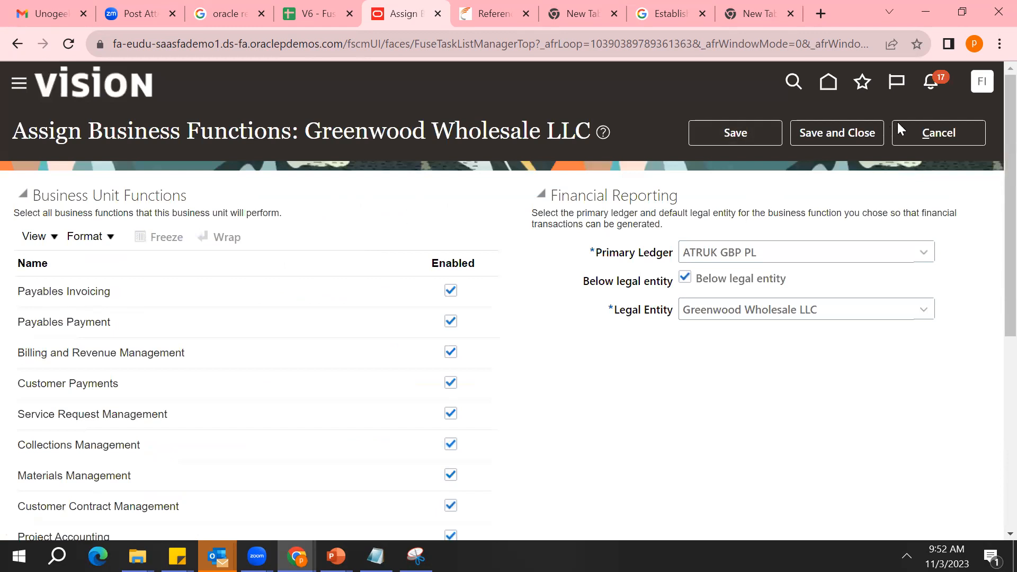
left_click(908, 130)
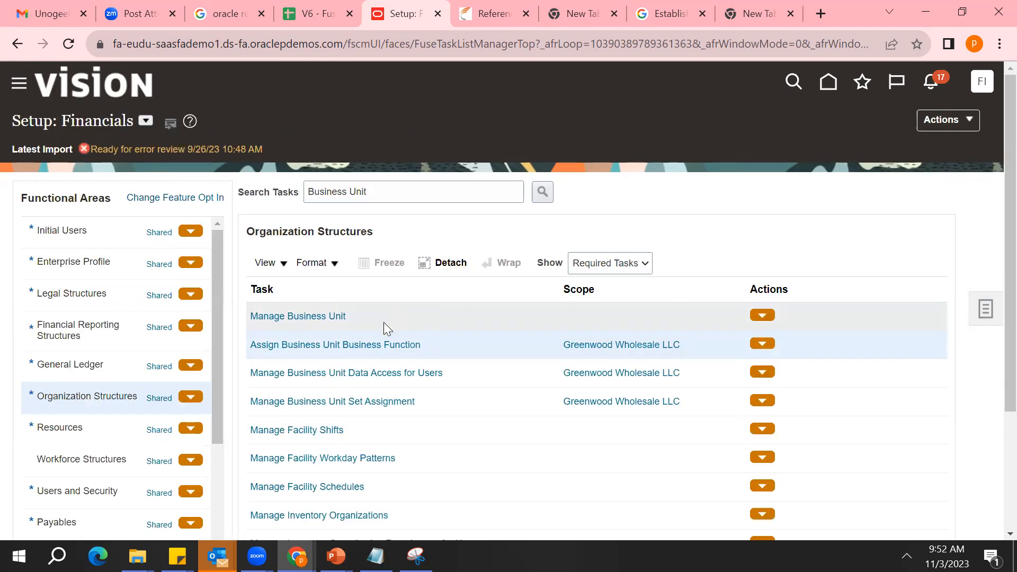
Examine the reference data sets assigned to each data object in Manage Business Unit Set Assignment for Greenwood Wholesale LLC and leave without saving
left_click(340, 394)
left_click(350, 404)
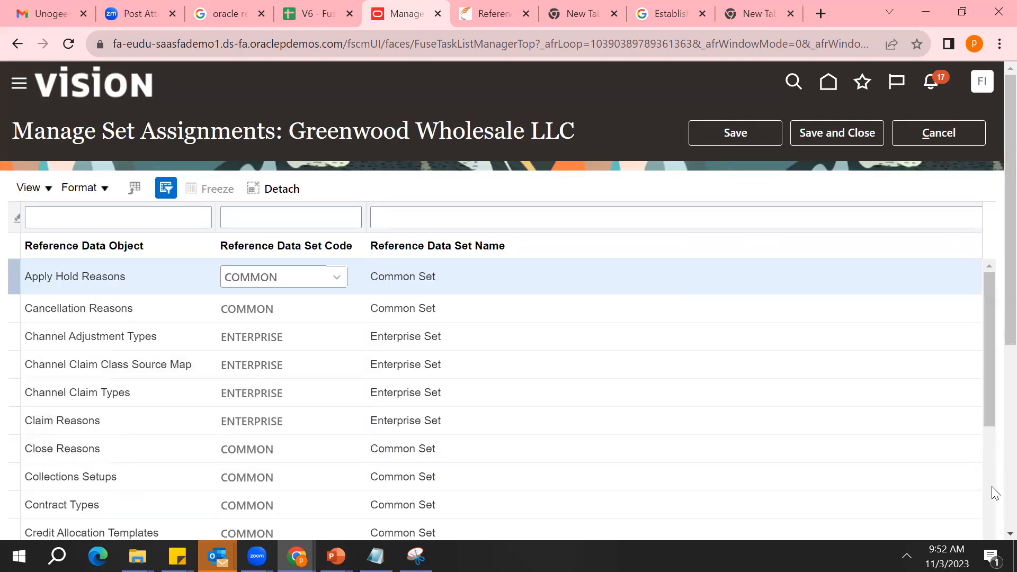
scroll(993, 488, "down", 5)
left_click(985, 443)
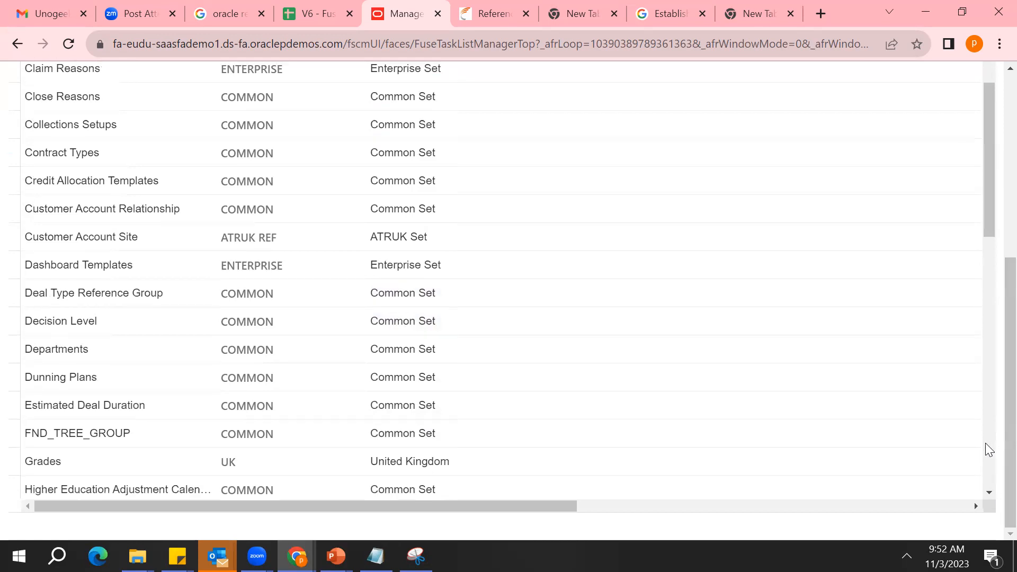
left_click(991, 442)
left_click(991, 442)
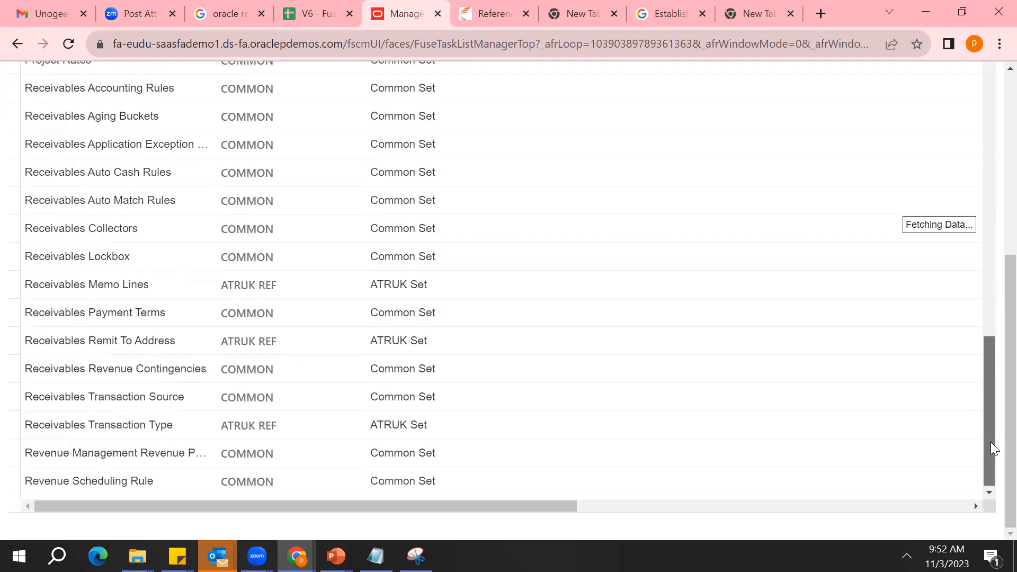
scroll(960, 159, "up", 5)
left_click(947, 137)
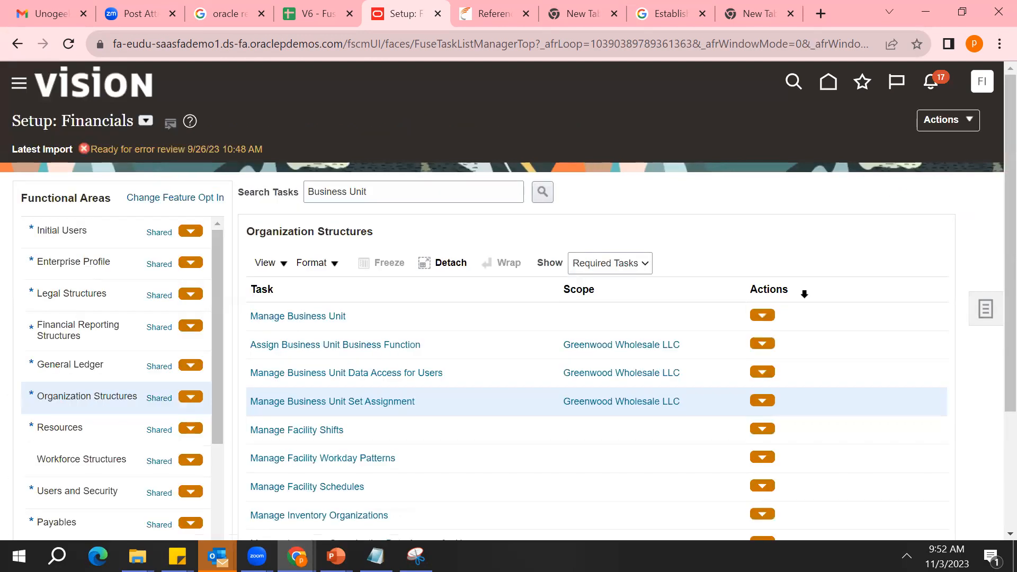
Switch the setup offering to Project Financial Management and view its Legal Structures and Project Foundation tasks
left_click(146, 121)
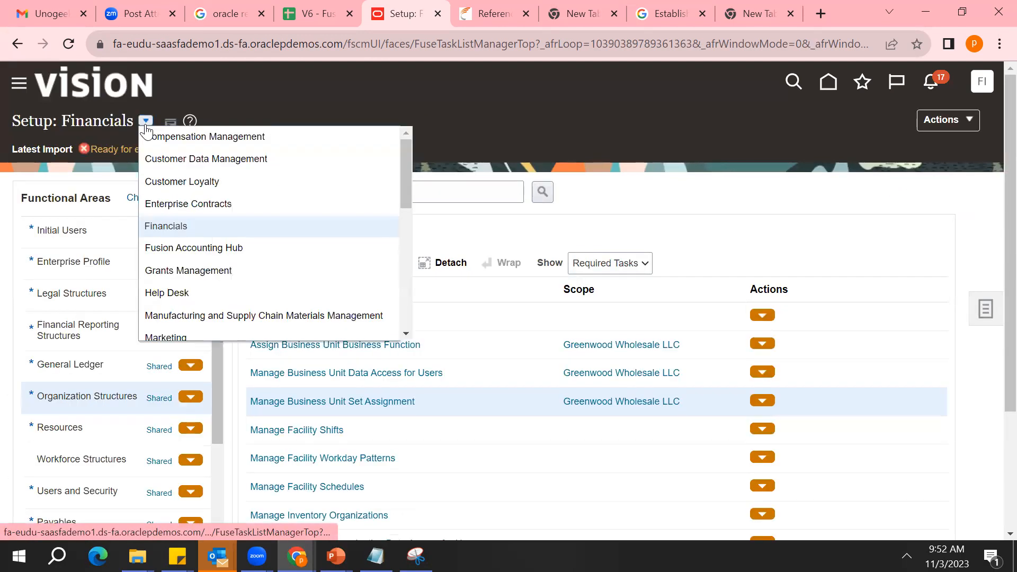
left_click(405, 312)
left_click(405, 312)
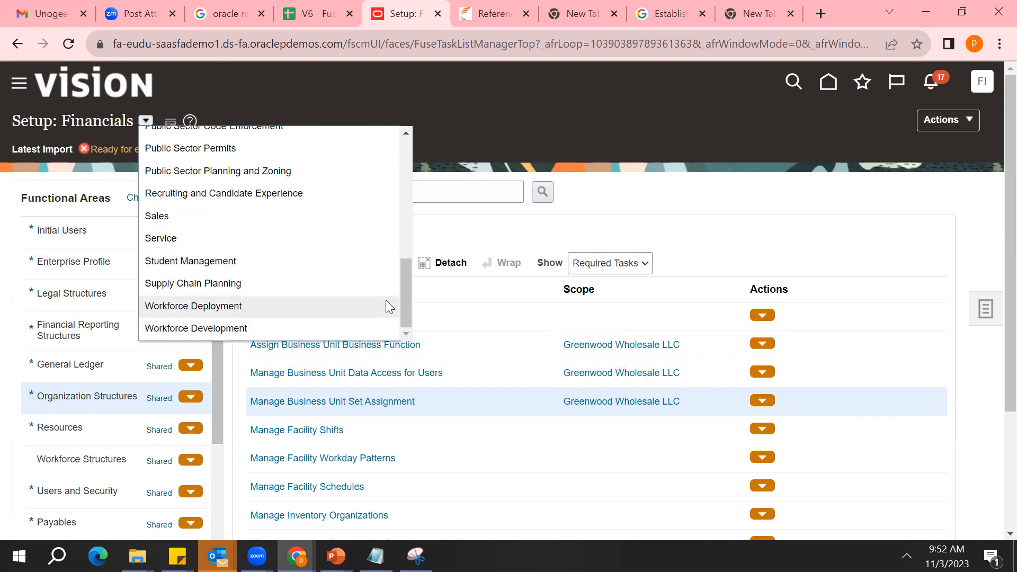
left_click(404, 155)
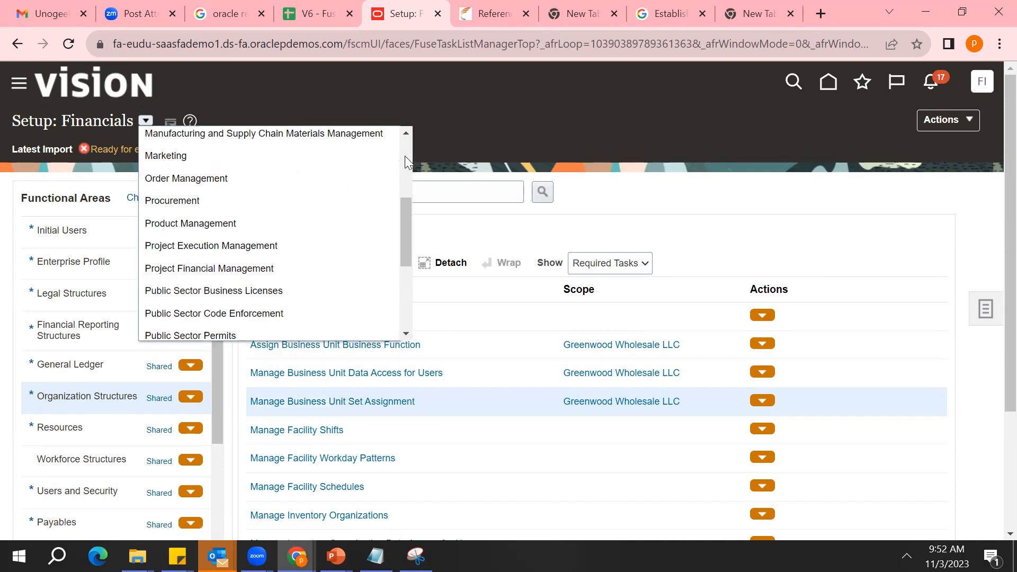
left_click(270, 277)
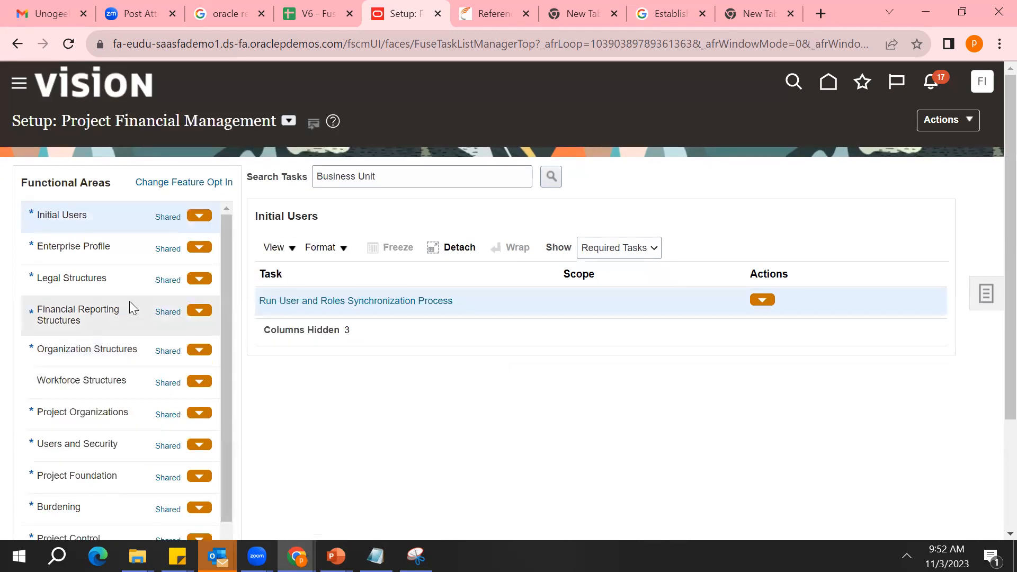
left_click(129, 281)
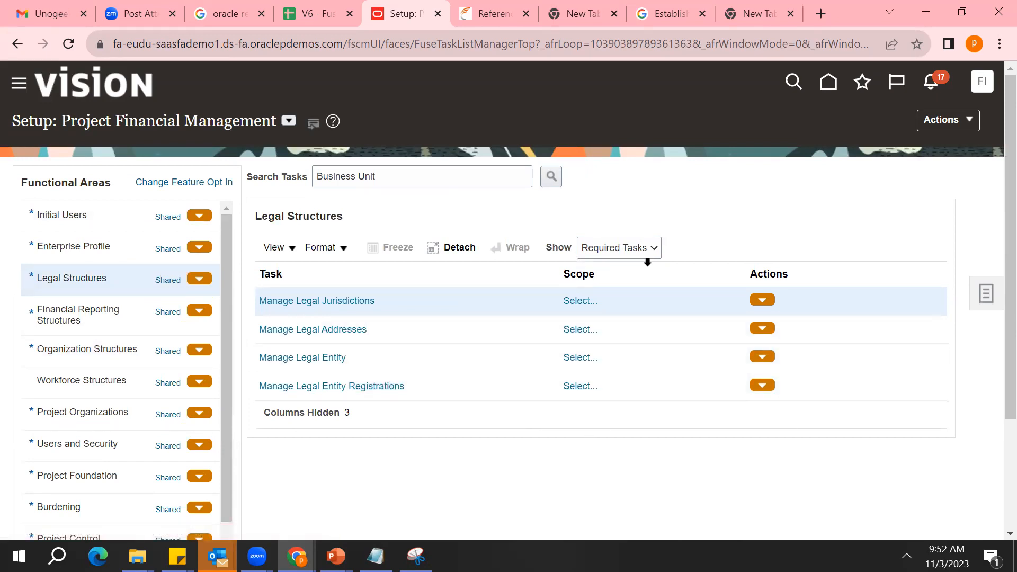
left_click(108, 479)
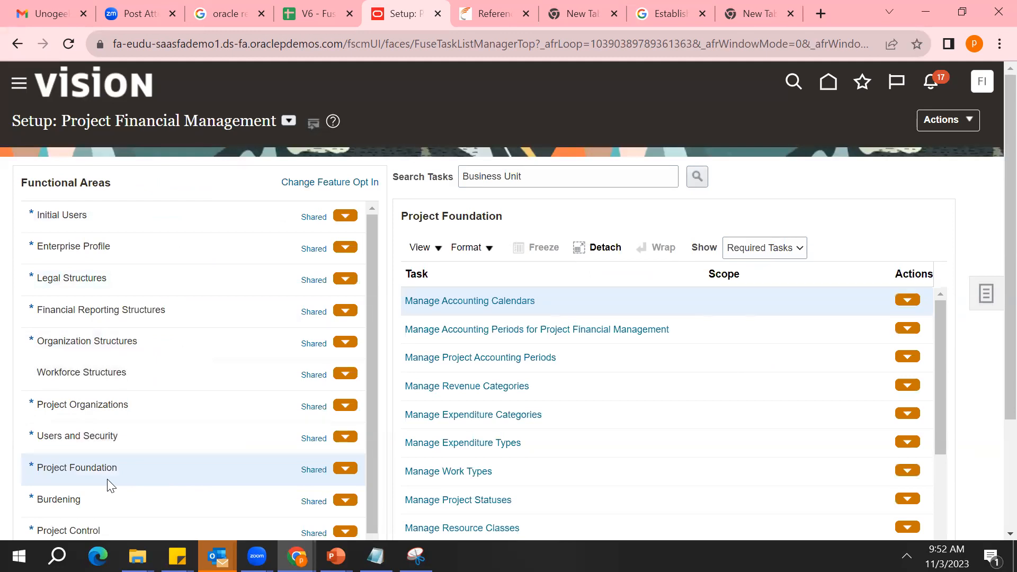
Search the setup tasks for Reference Data Set and go to Manage Reference Data Set Data Access for Users in Enterprise Profile
triple_click(507, 177)
type("Reference")
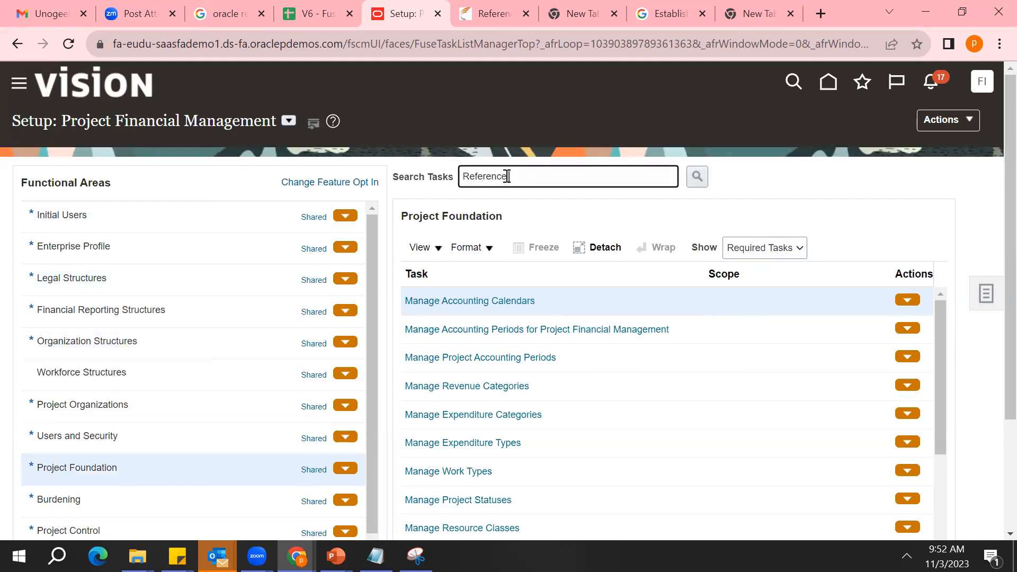
type(" Data Set")
key("Return")
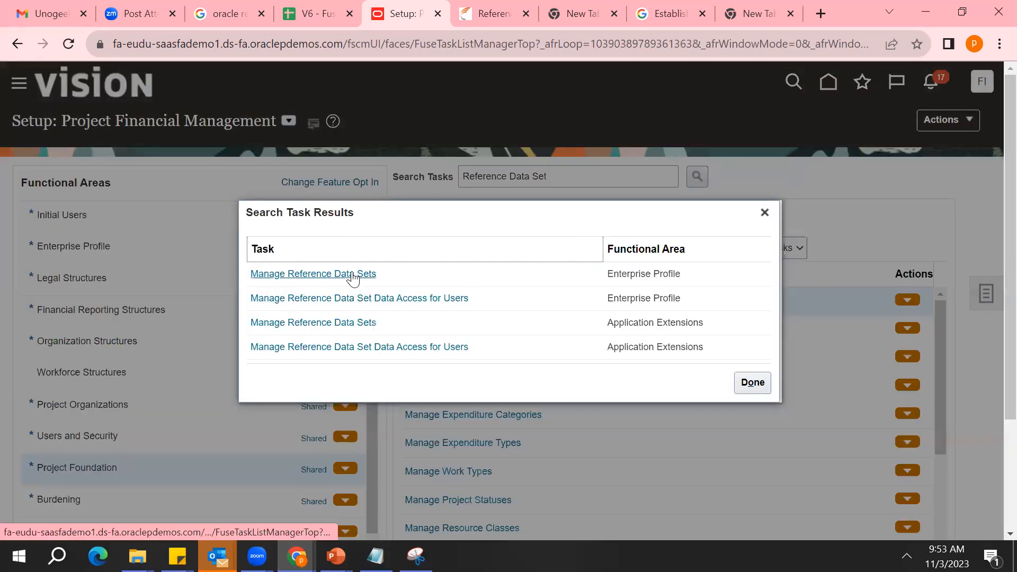
left_click(381, 299)
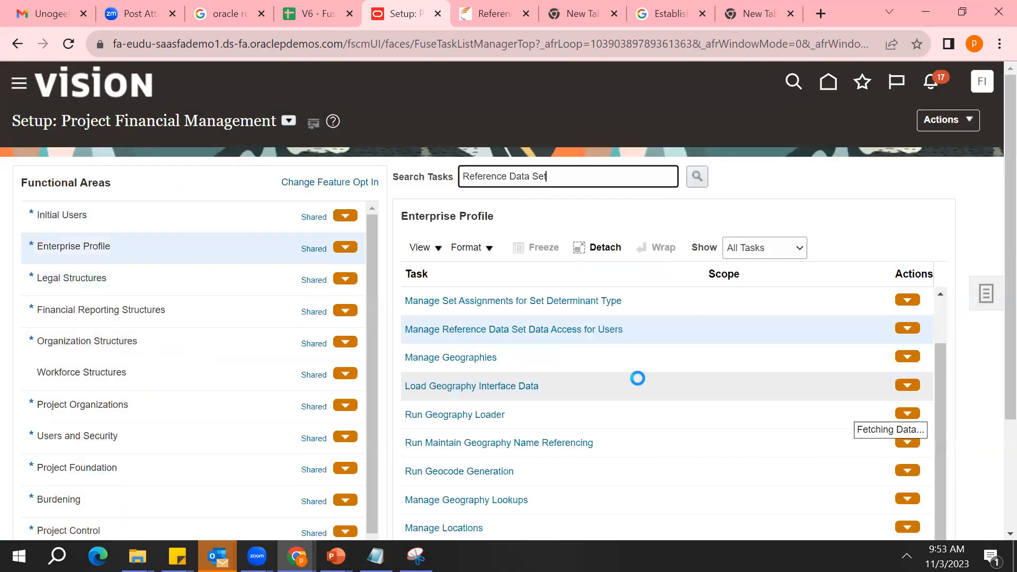
Search the Project Financial Management setup tasks for Manage Business Unit
triple_click(553, 180)
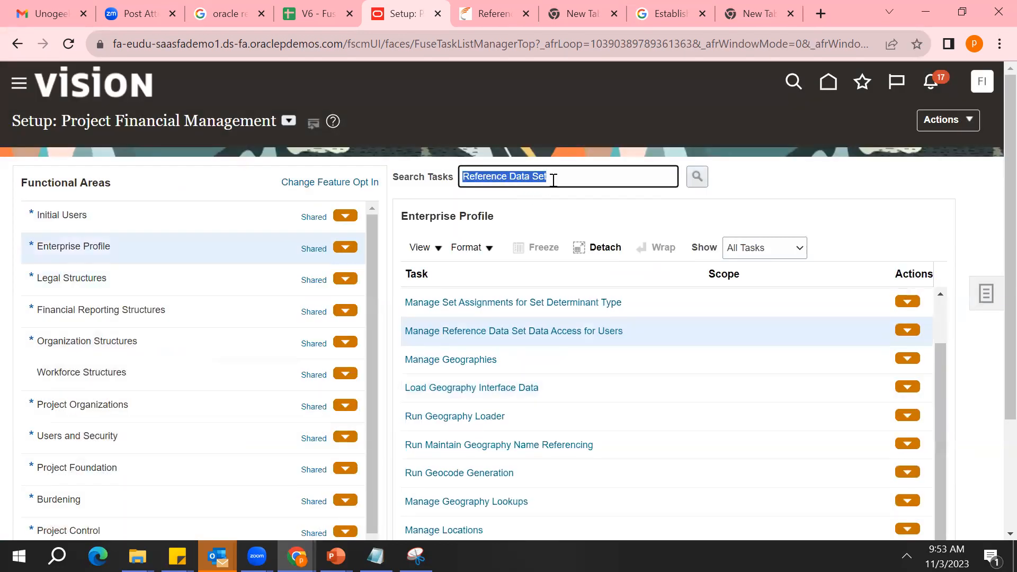
type("Manage B")
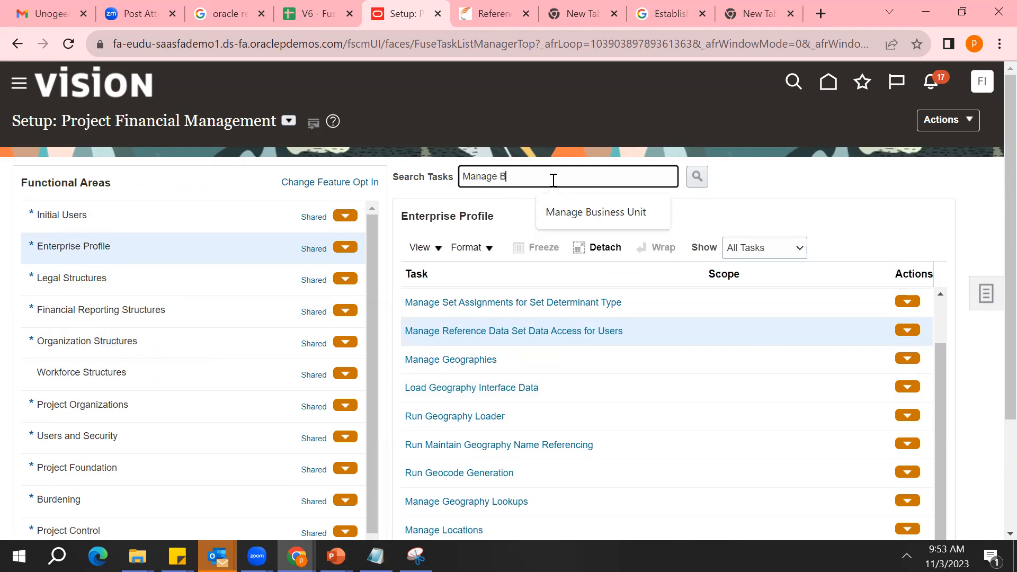
type("usiness Unit")
key("Return")
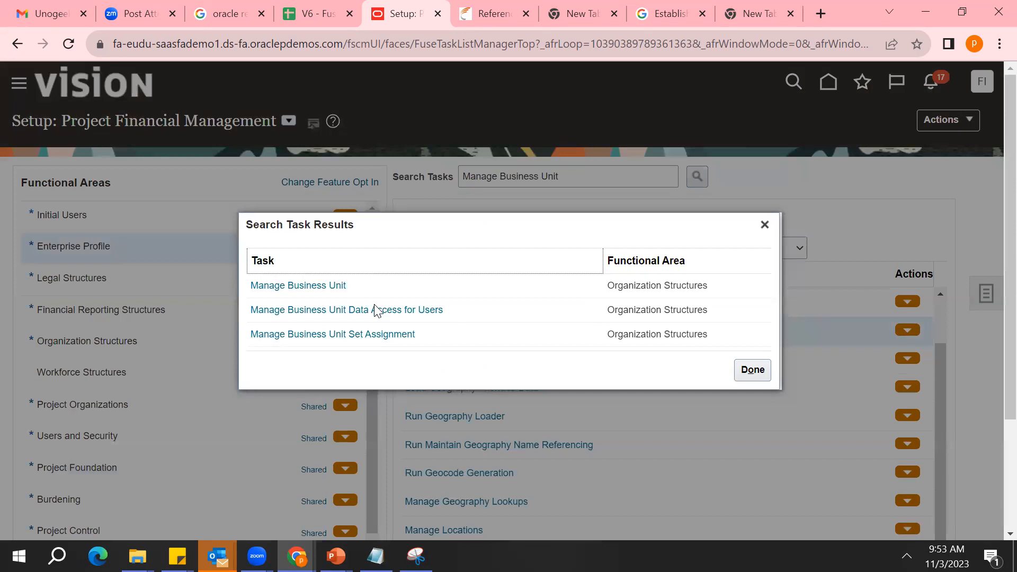
Go to Manage Business Unit Set Assignment and choose Select and Add as the business unit scope
left_click(370, 335)
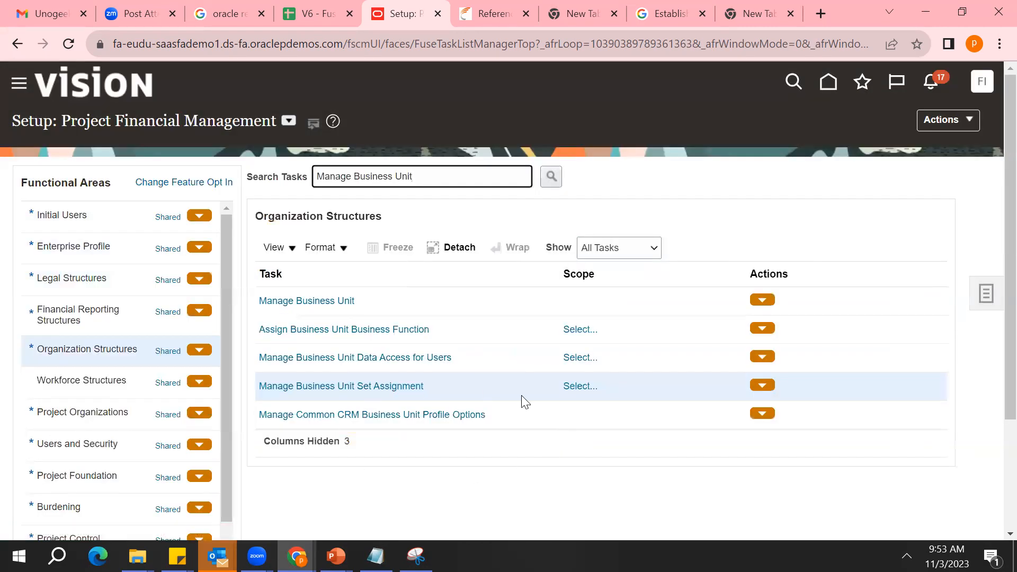
left_click(577, 387)
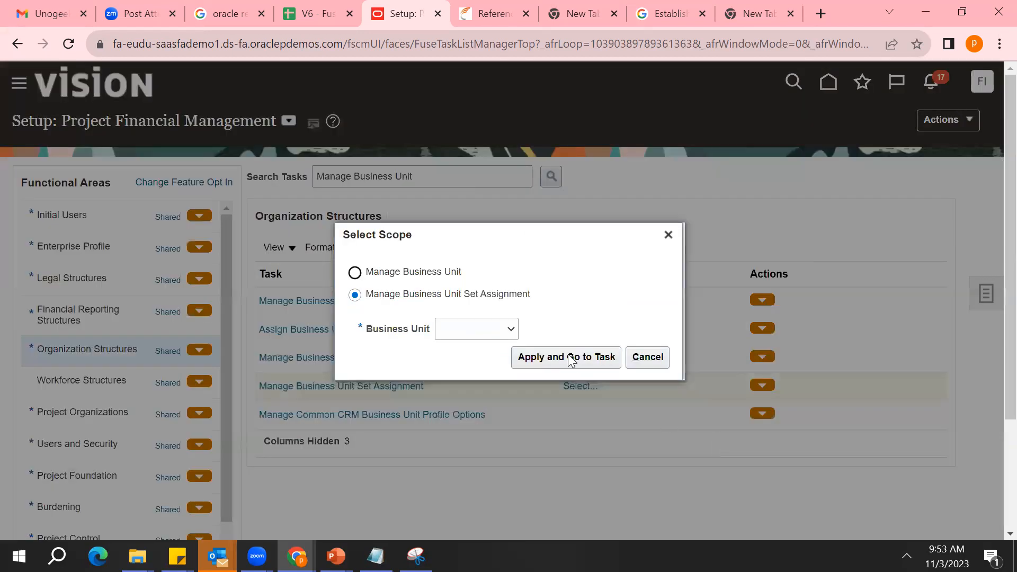
left_click(500, 330)
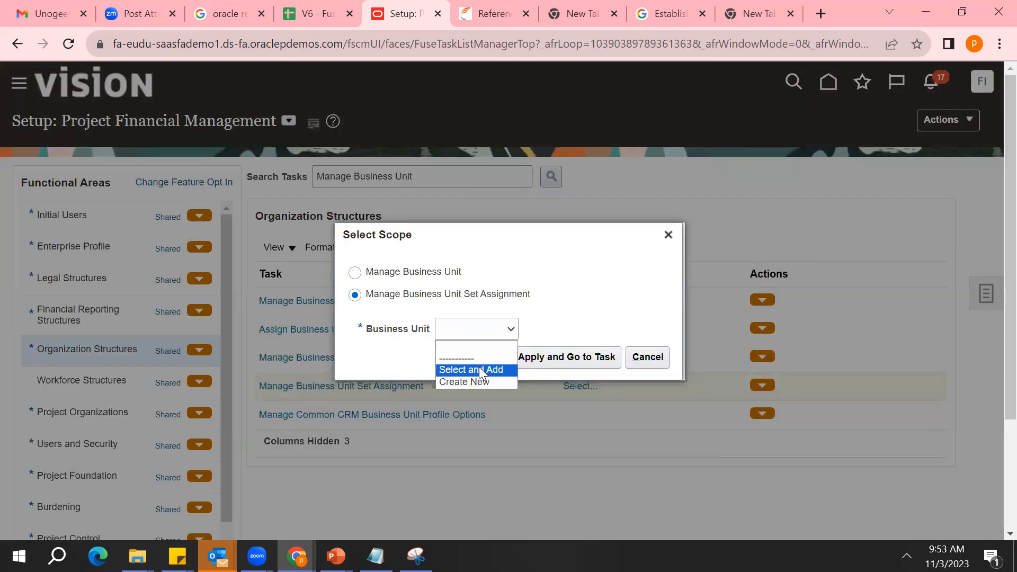
left_click(501, 365)
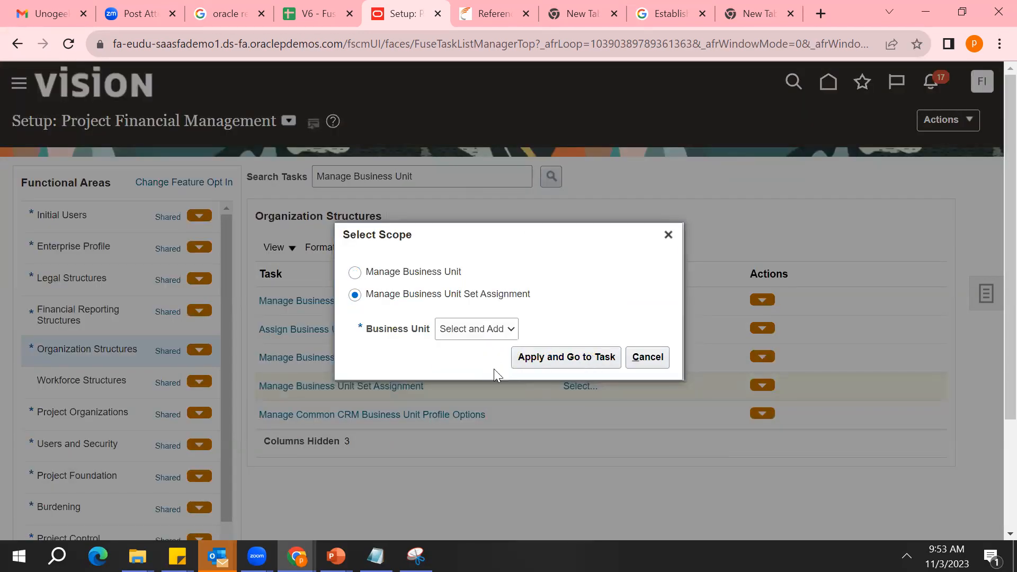
left_click(566, 355)
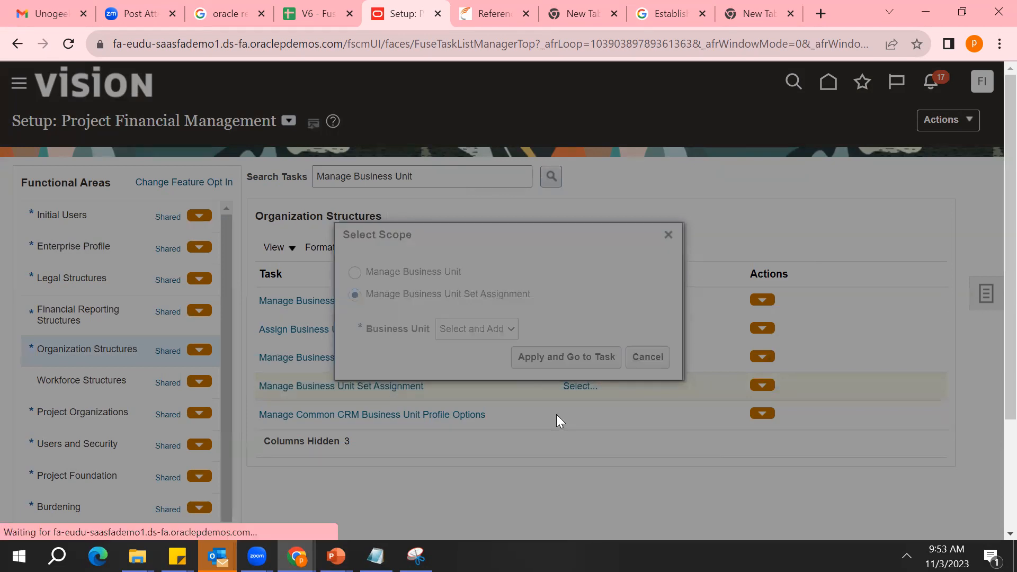
Choose the 1011 UK Medicals business unit as the scope, then save and close to reach its set assignments
scroll(977, 465, "down", 3)
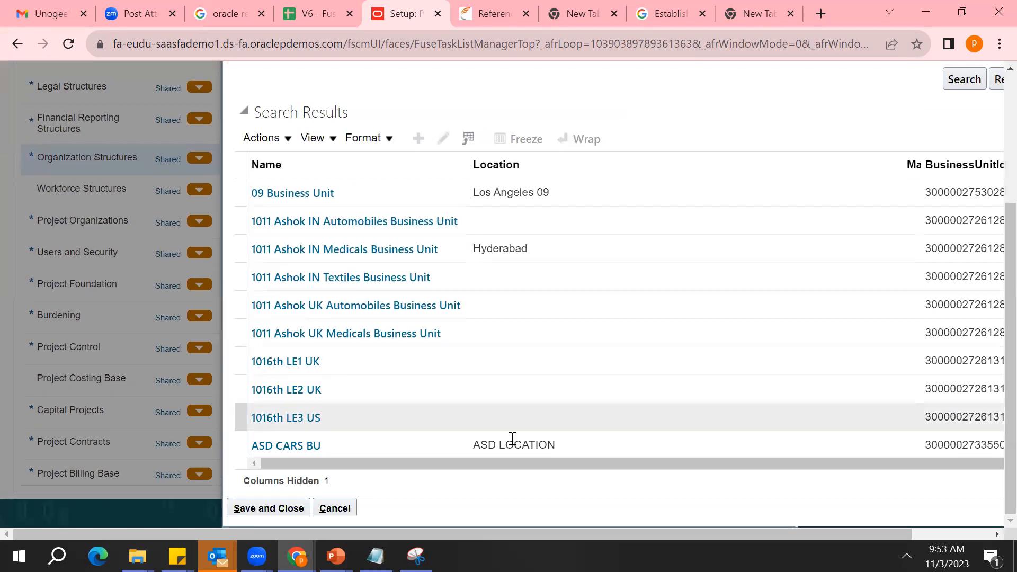
left_click(358, 334)
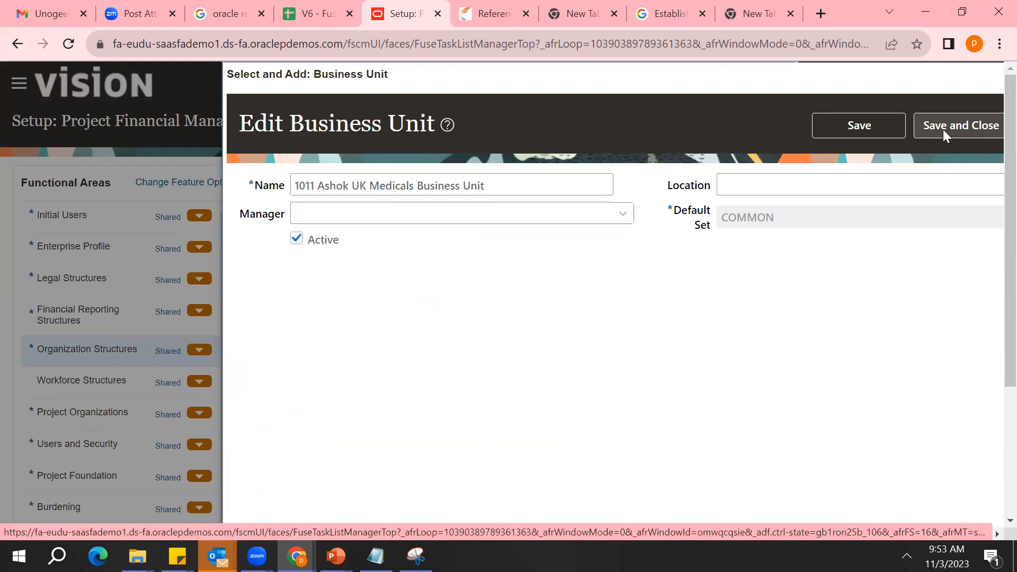
scroll(996, 414, "down", 4)
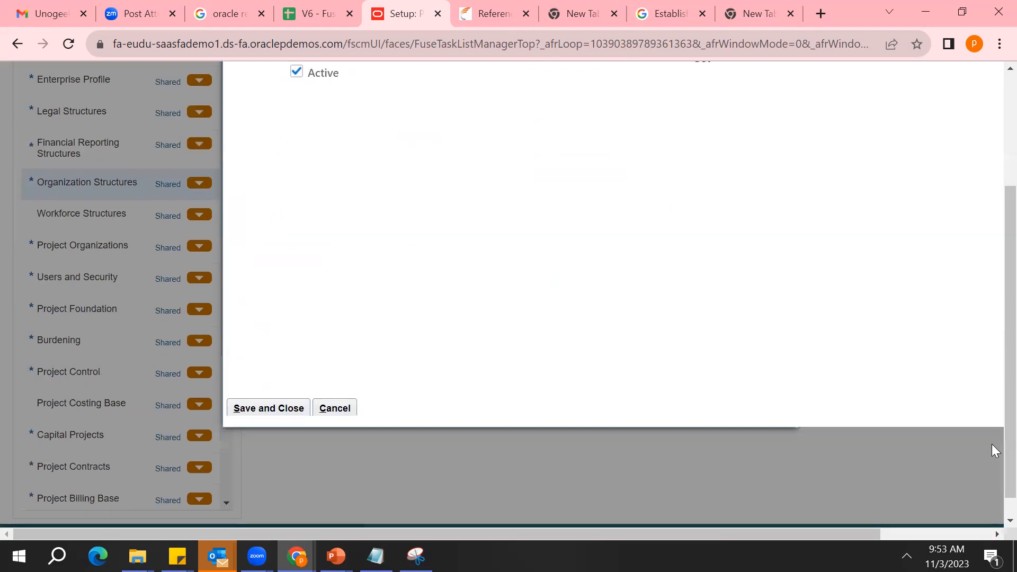
left_click(260, 384)
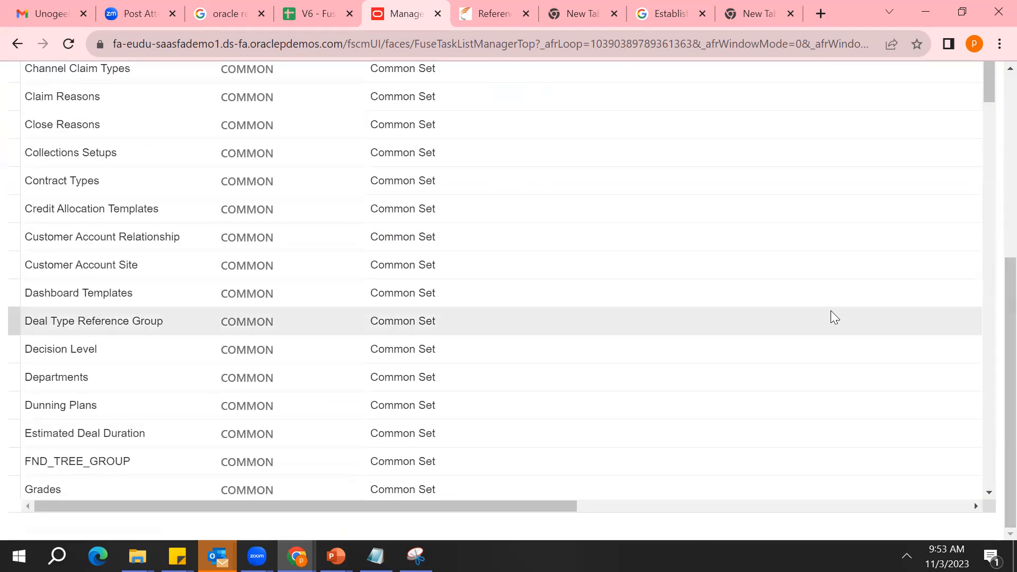
Examine the business unit's name and its first reference data objects, from Apply Hold Reasons to Close Reasons, with their assigned sets
left_click(731, 295)
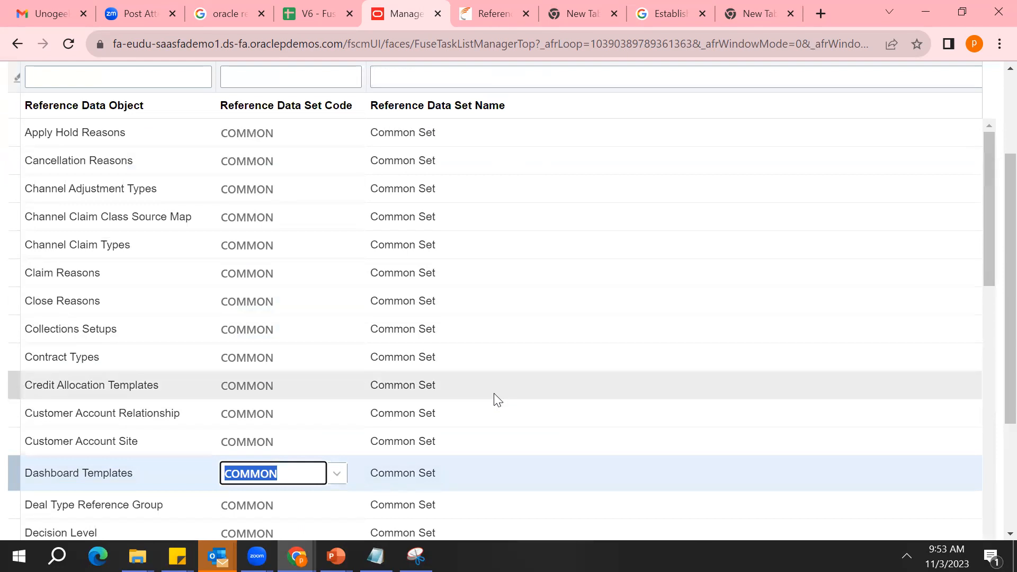
scroll(992, 254, "up", 2)
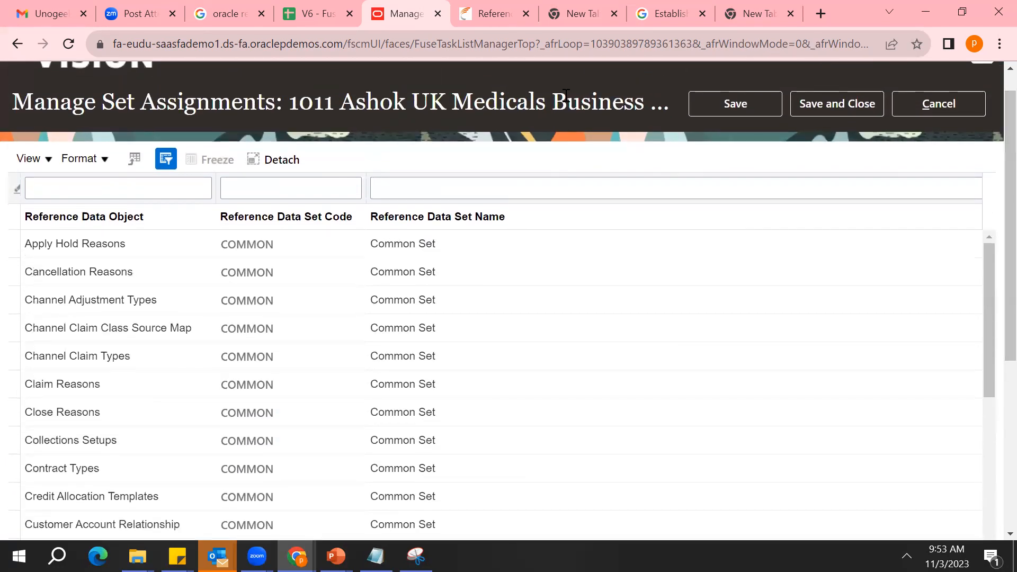
triple_click(504, 105)
double_click(366, 95)
left_click(446, 108)
left_click(141, 231)
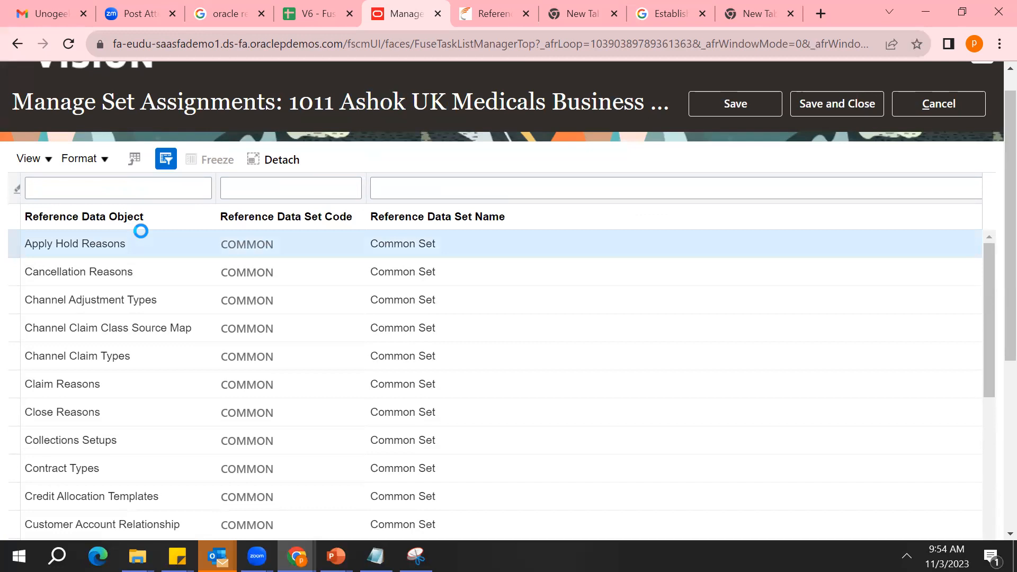
scroll(141, 231, "down", 2)
left_click(96, 107)
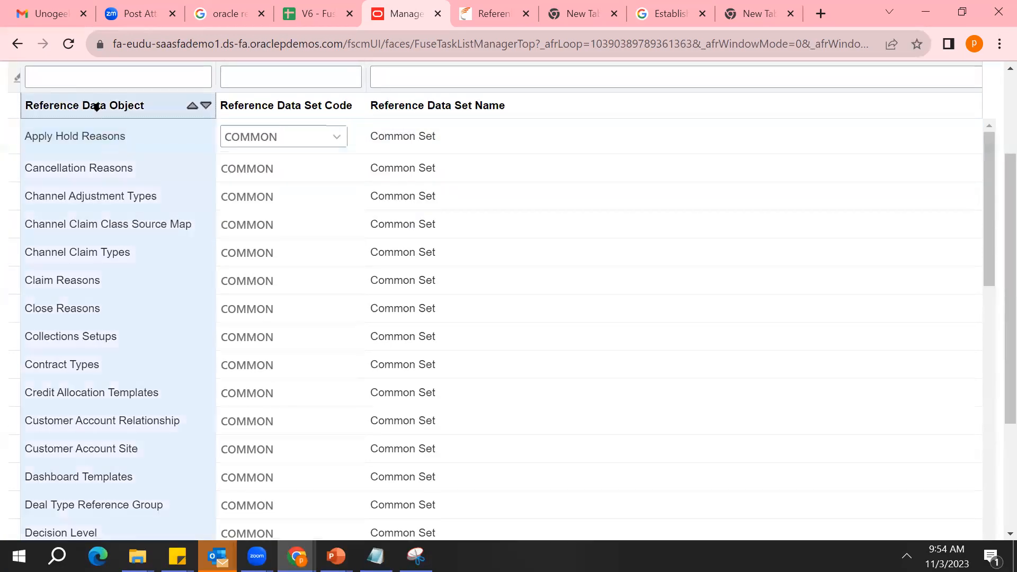
left_click(90, 183)
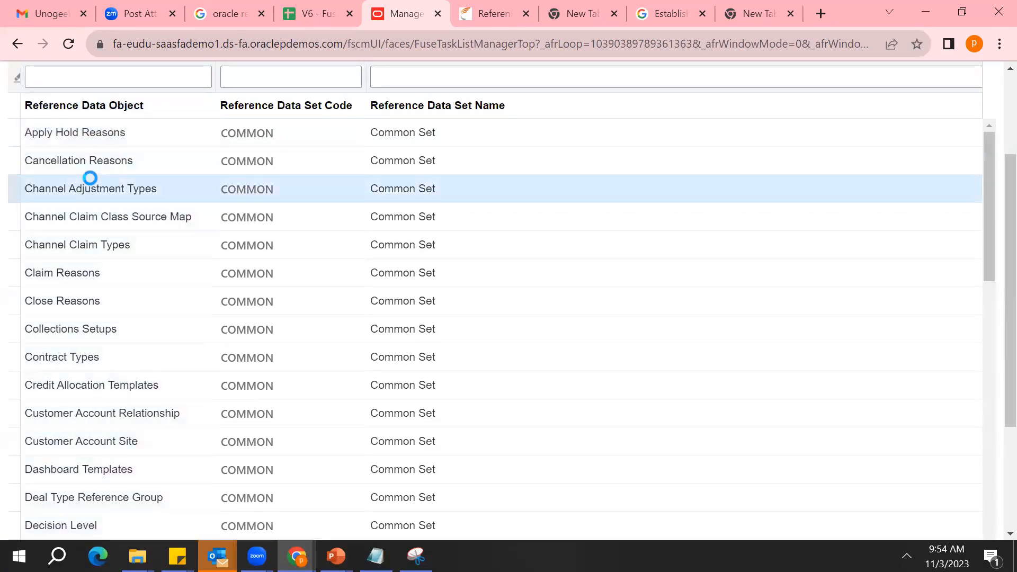
left_click(106, 252)
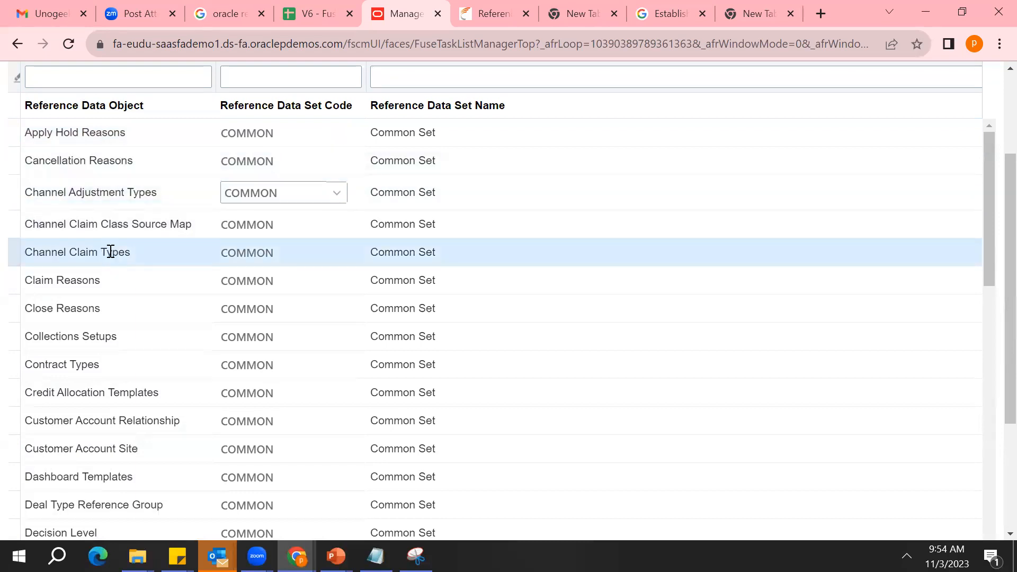
left_click(101, 280)
left_click(100, 305)
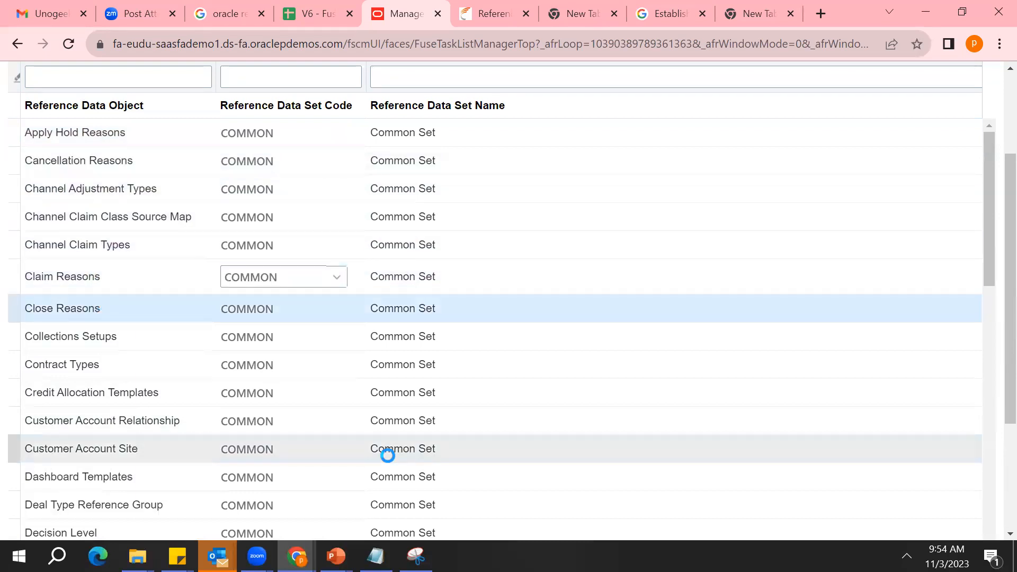
Examine the project and receivables reference data objects, including Project Rates, Project Accounting Definition, Receivables Collectors and Receivables Accounting Rules
left_click(990, 377)
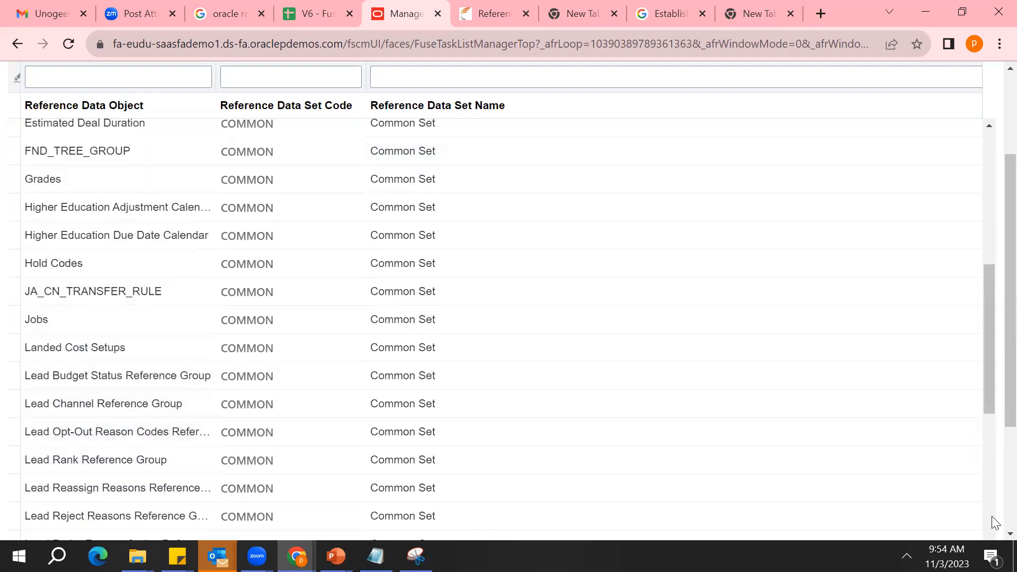
scroll(994, 532, "down", 5)
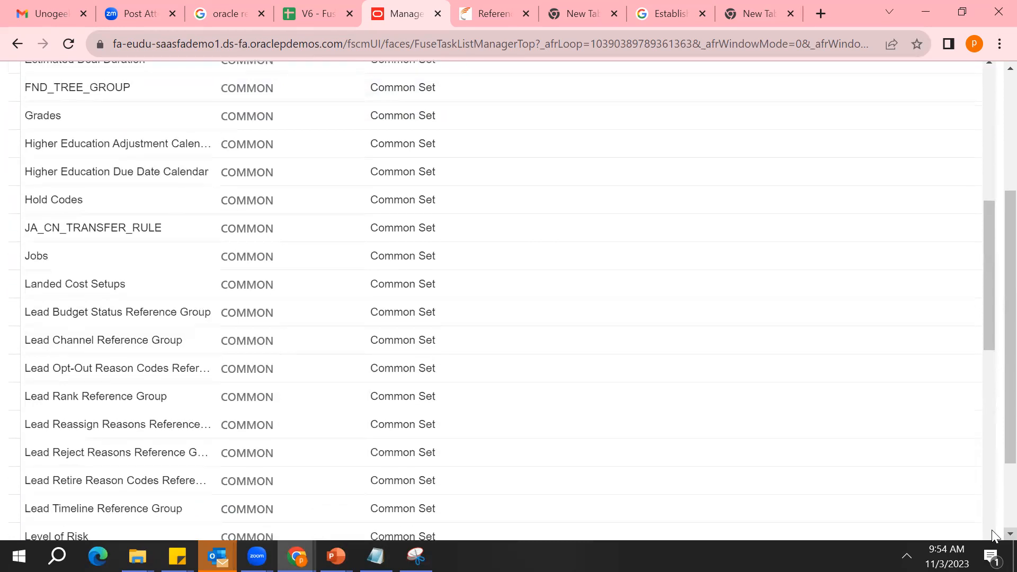
scroll(992, 530, "down", 1)
left_click_drag(992, 495, 992, 495)
left_click(70, 319)
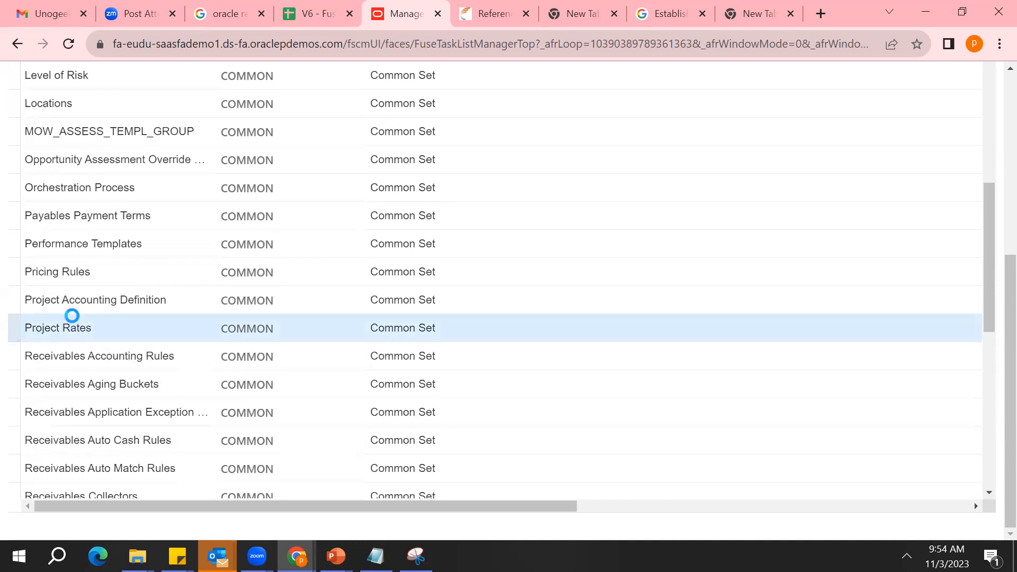
left_click(106, 300)
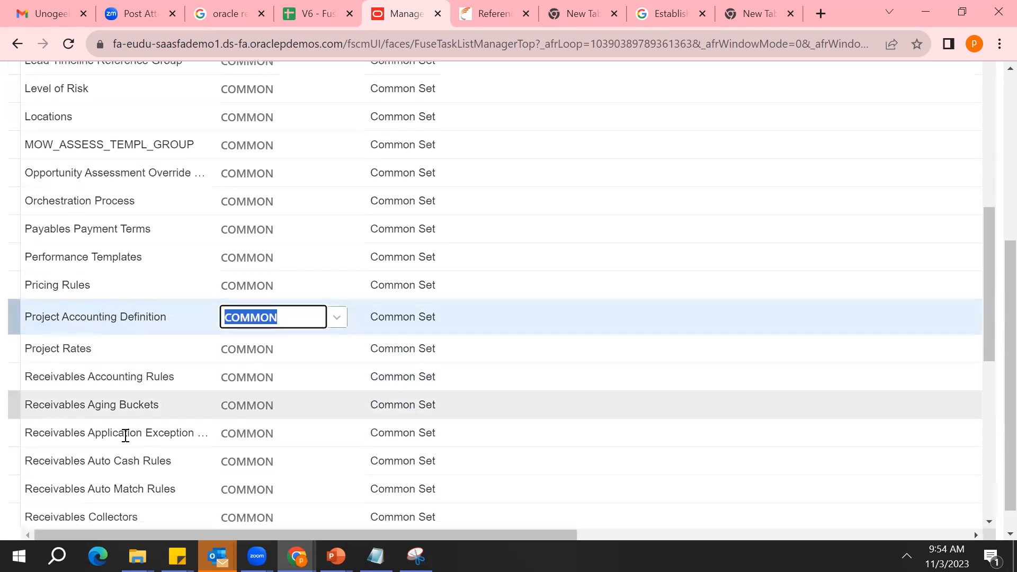
left_click(122, 518)
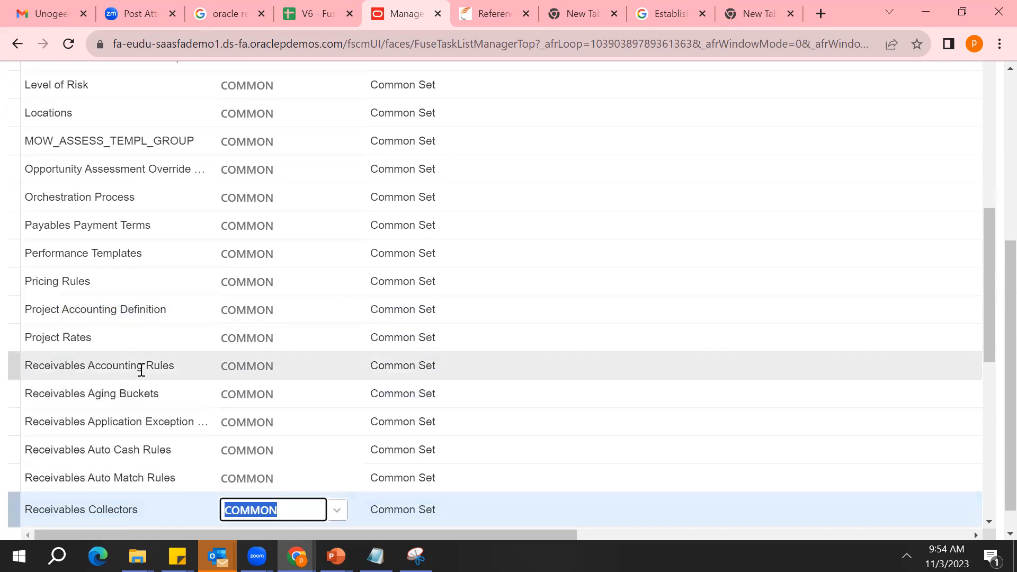
left_click(141, 370)
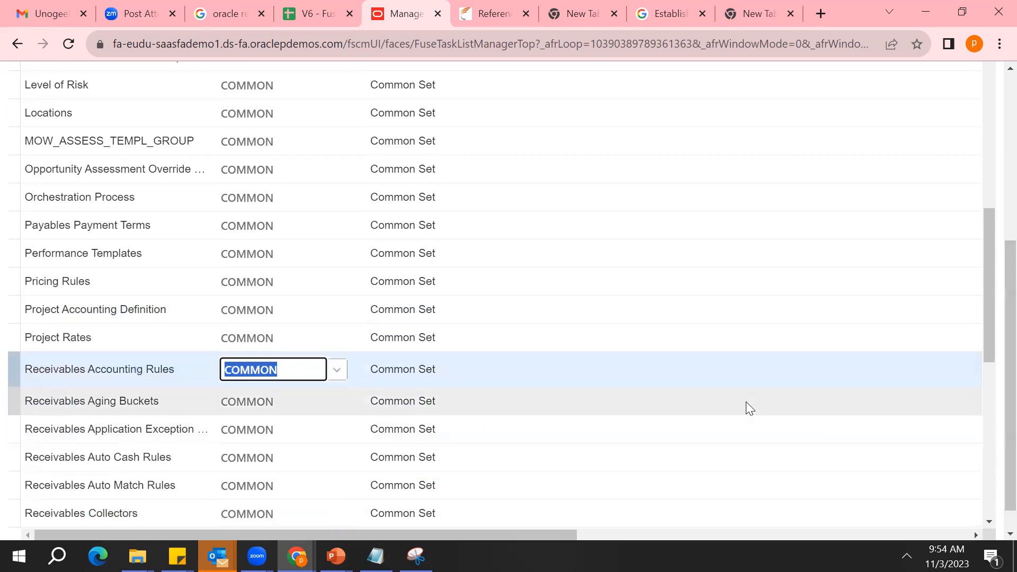
triple_click(164, 363)
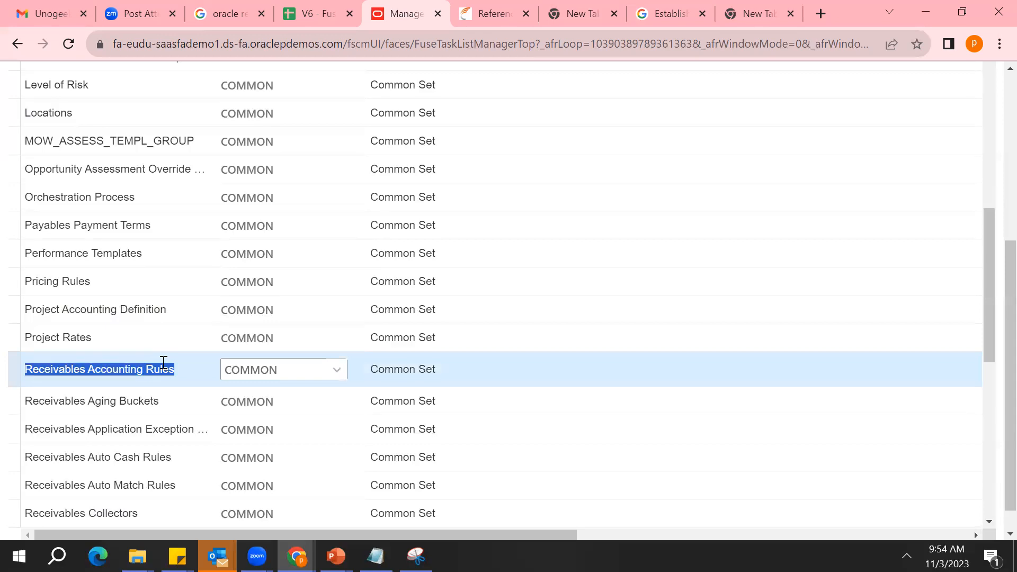
Set the reference data set code for Receivables Accounting Rules to AEBUSET, the UAE Business Unit Set
left_click(337, 370)
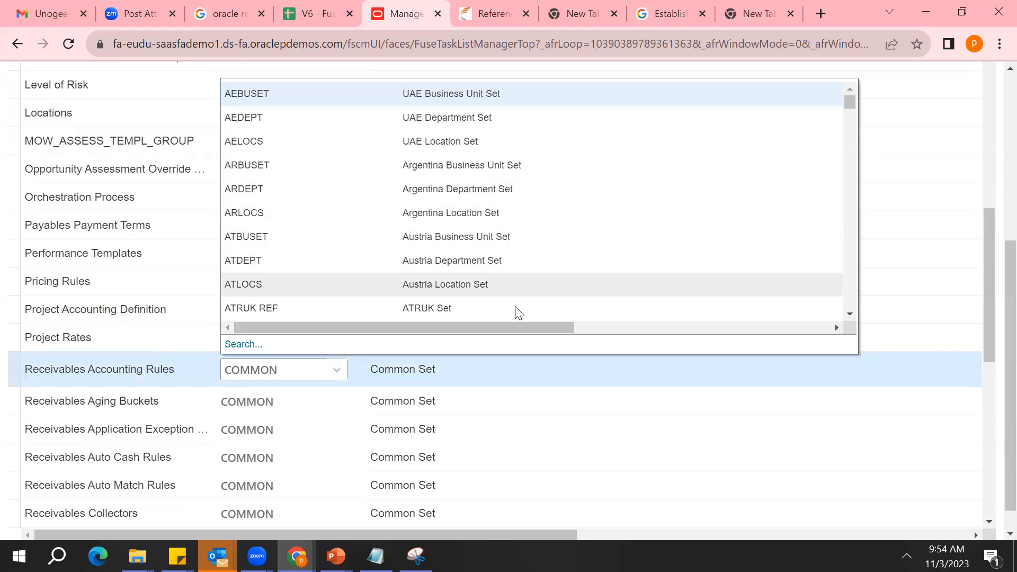
scroll(852, 293, "down", 5)
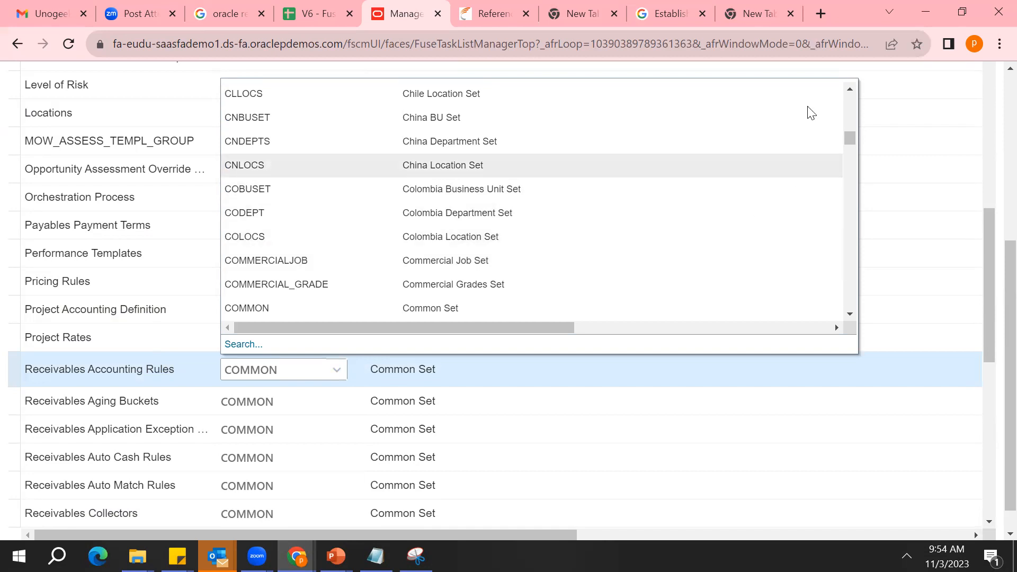
left_click(856, 112)
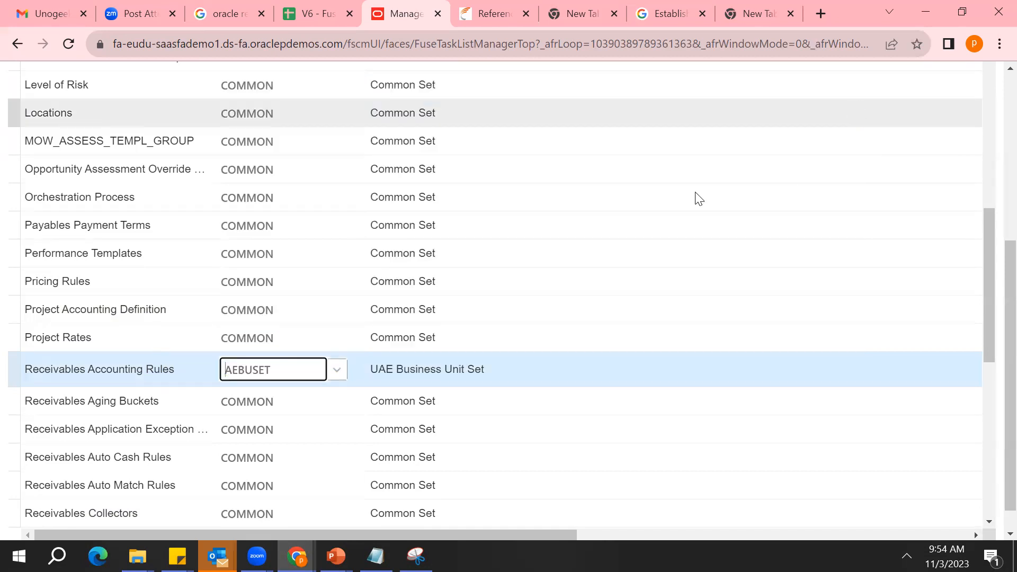
left_click(339, 363)
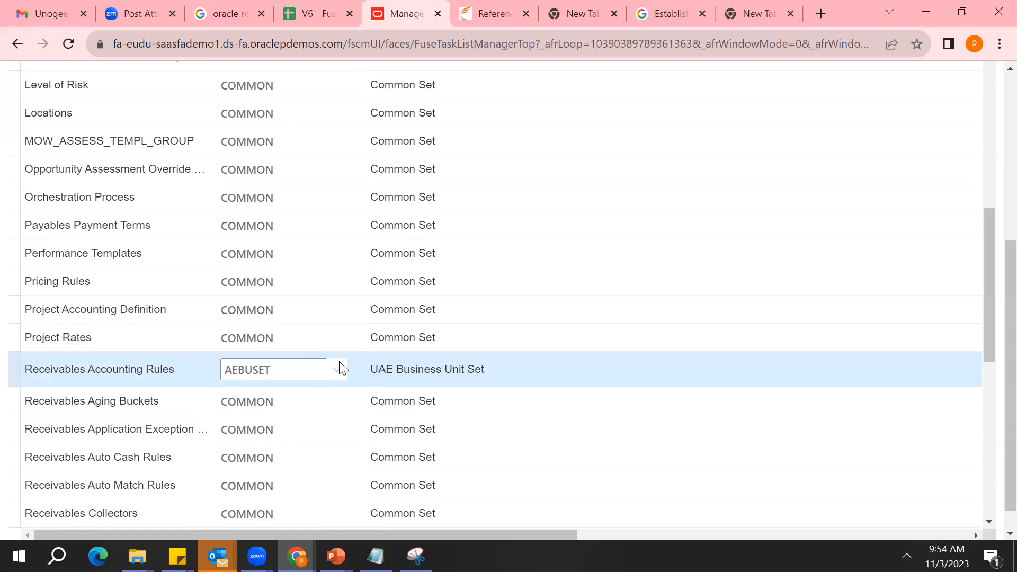
triple_click(75, 371)
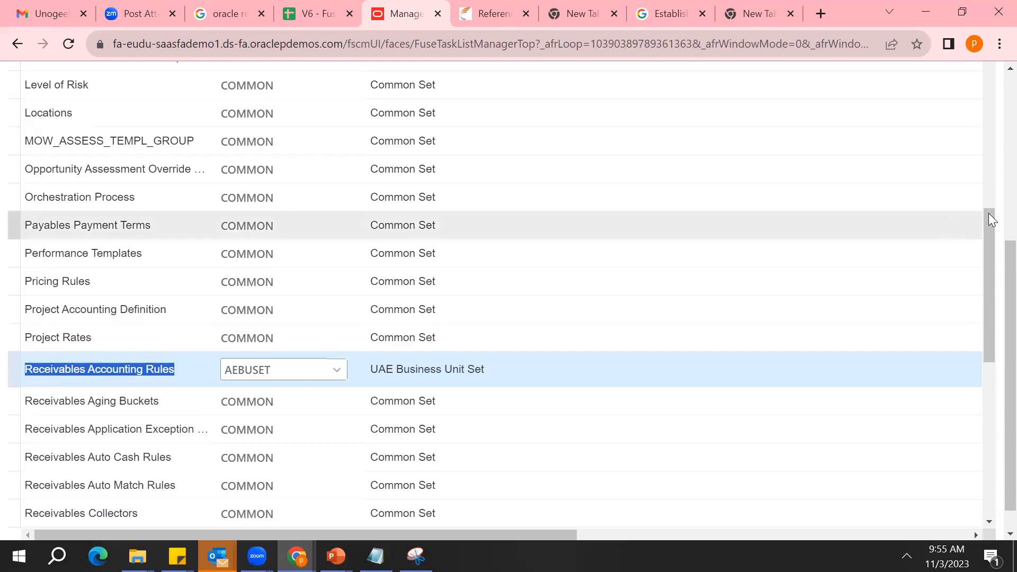
Set the reference data set code for Receivables Accounting Rules to DKLOCS, the Denmark Location Set
scroll(989, 213, "up", 5)
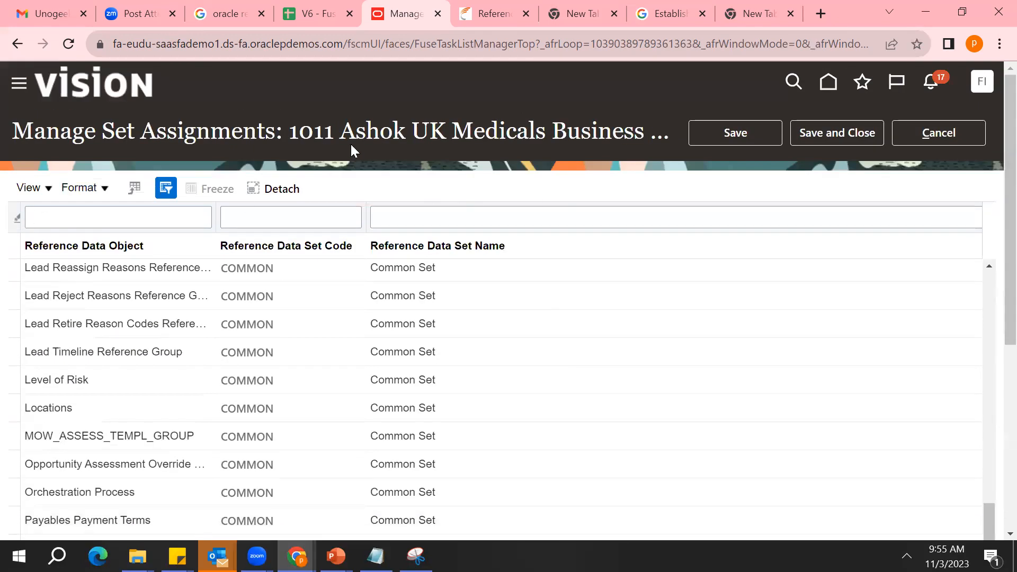
double_click(374, 135)
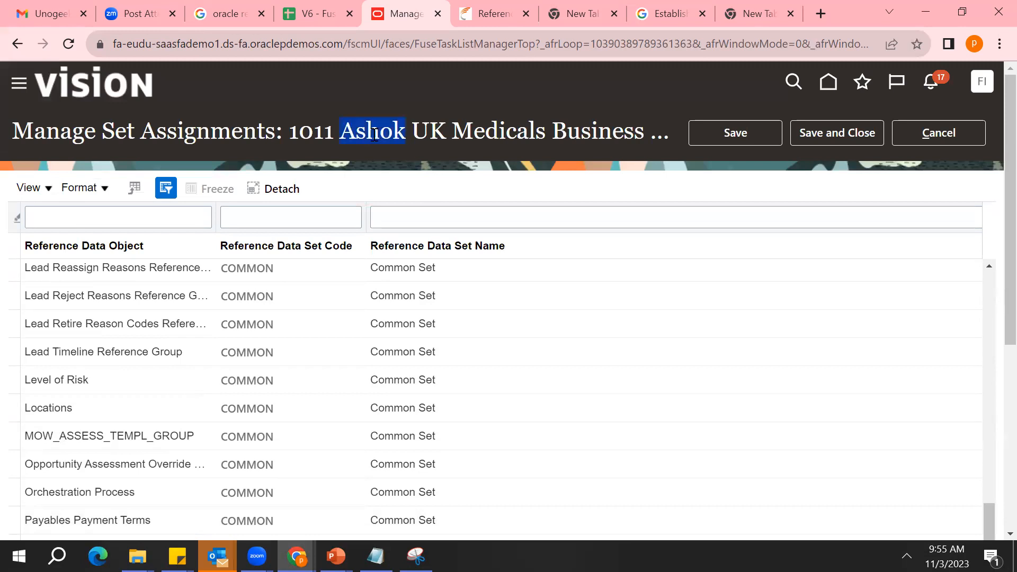
scroll(992, 483, "down", 5)
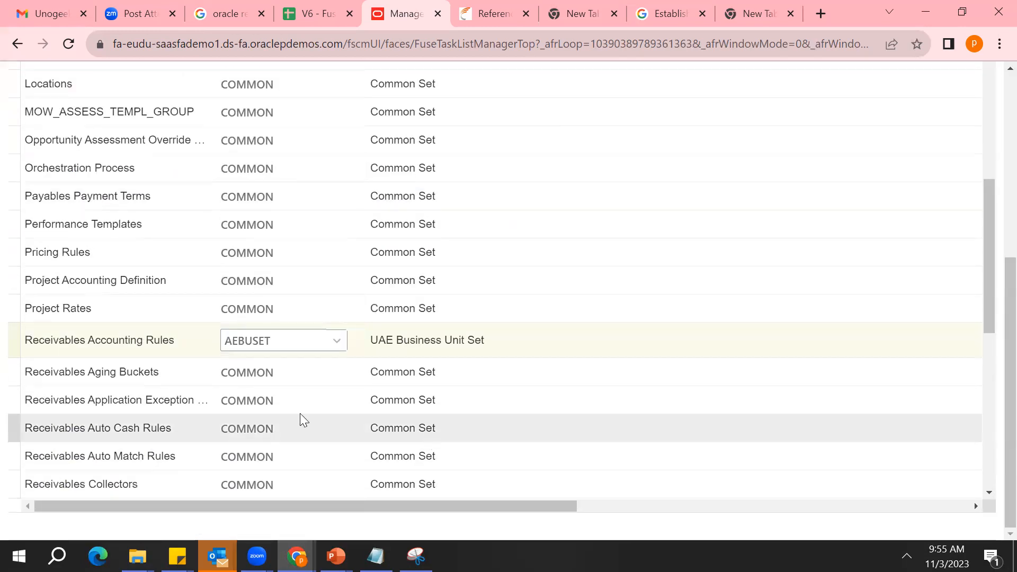
left_click(284, 341)
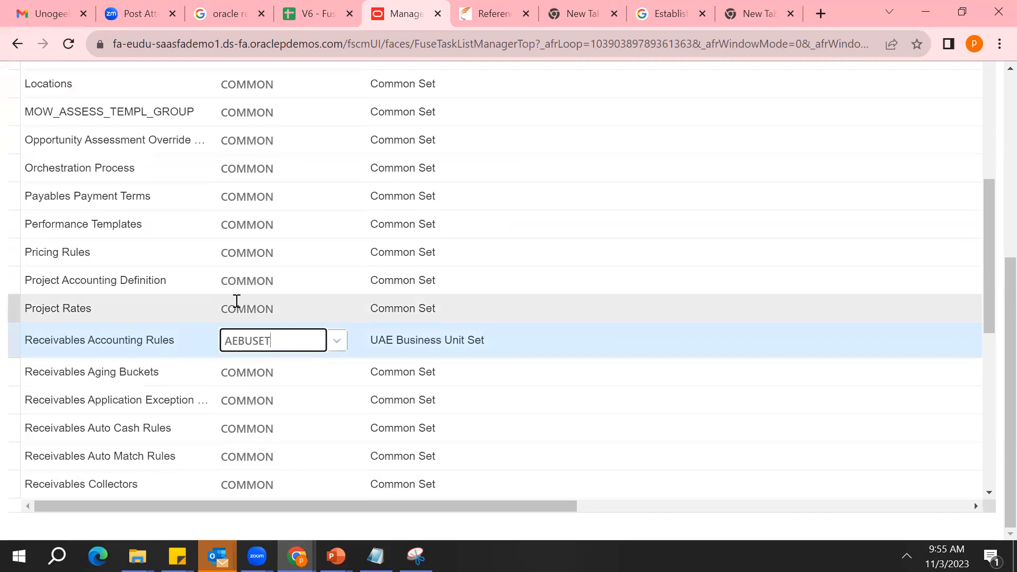
left_click(333, 341)
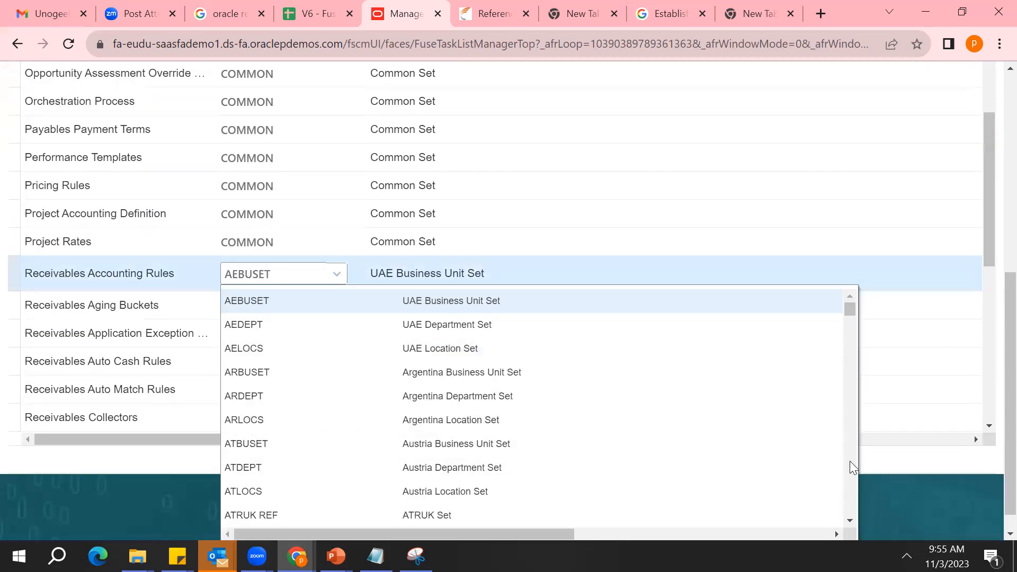
left_click(850, 461)
left_click(850, 461)
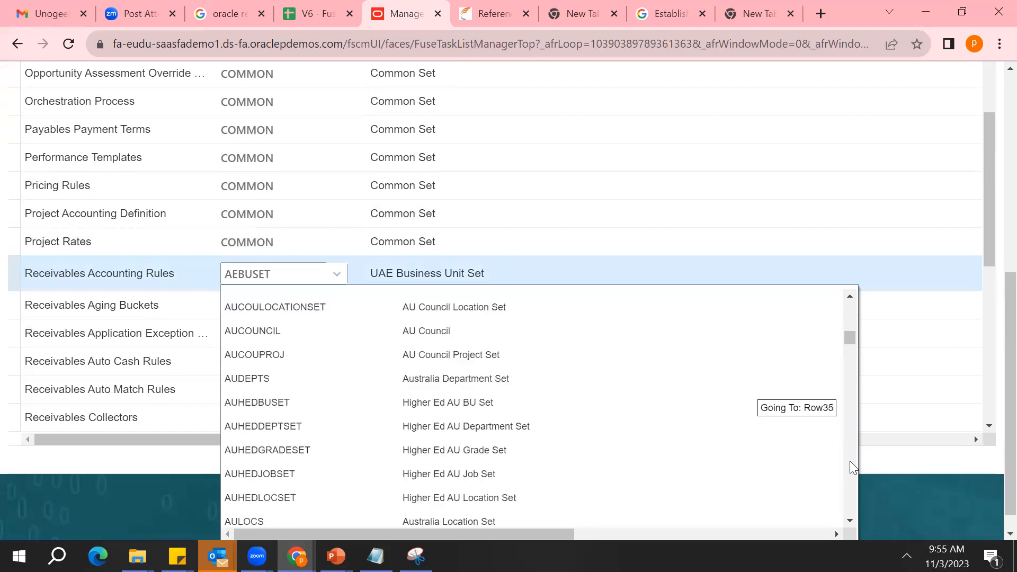
left_click(850, 461)
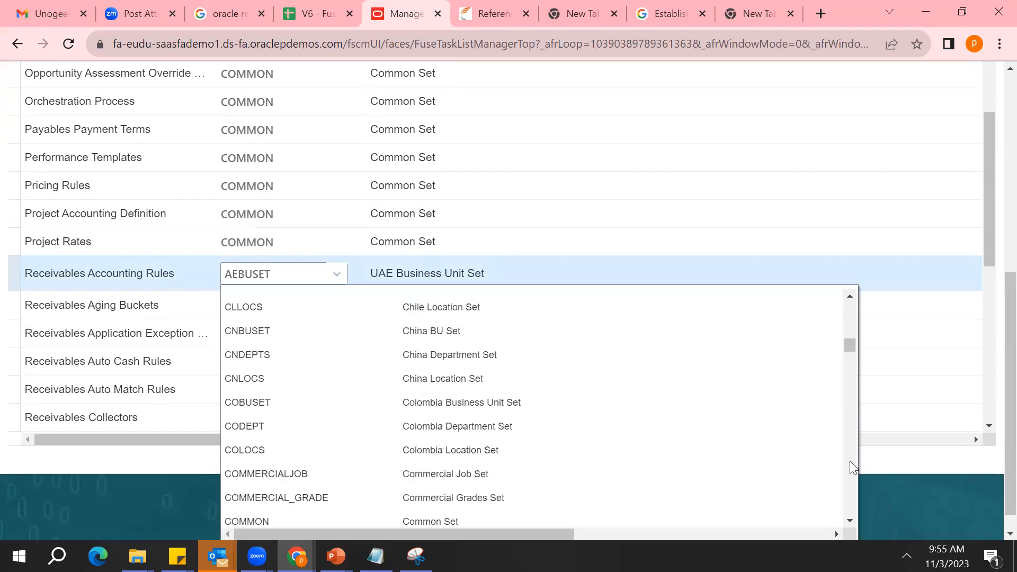
left_click(849, 461)
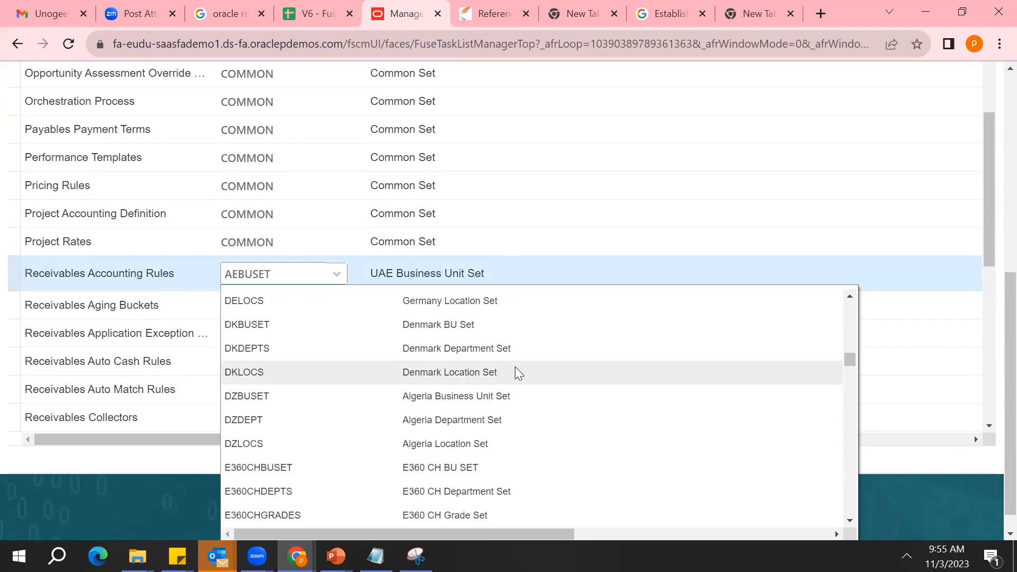
left_click(516, 369)
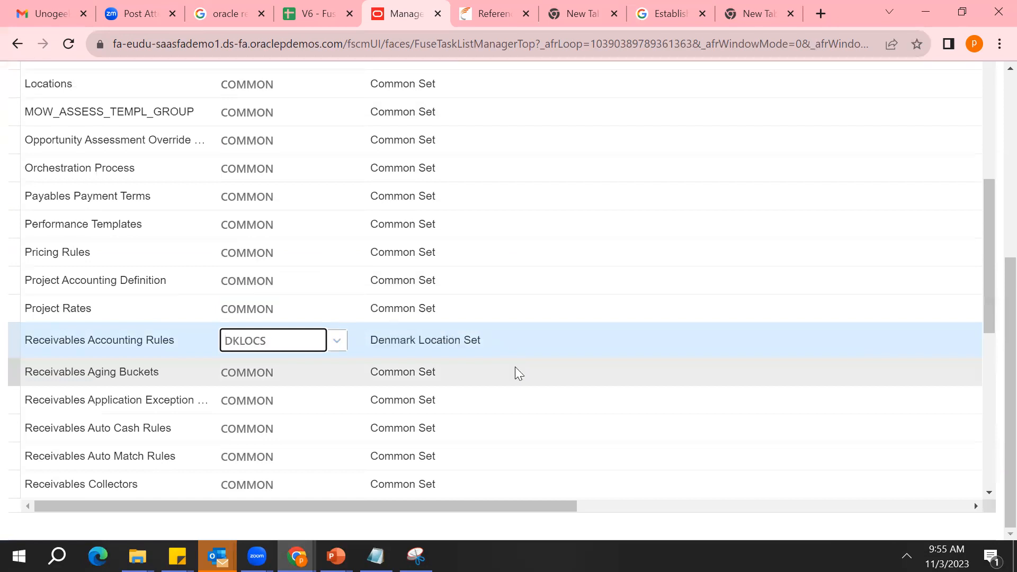
double_click(294, 333)
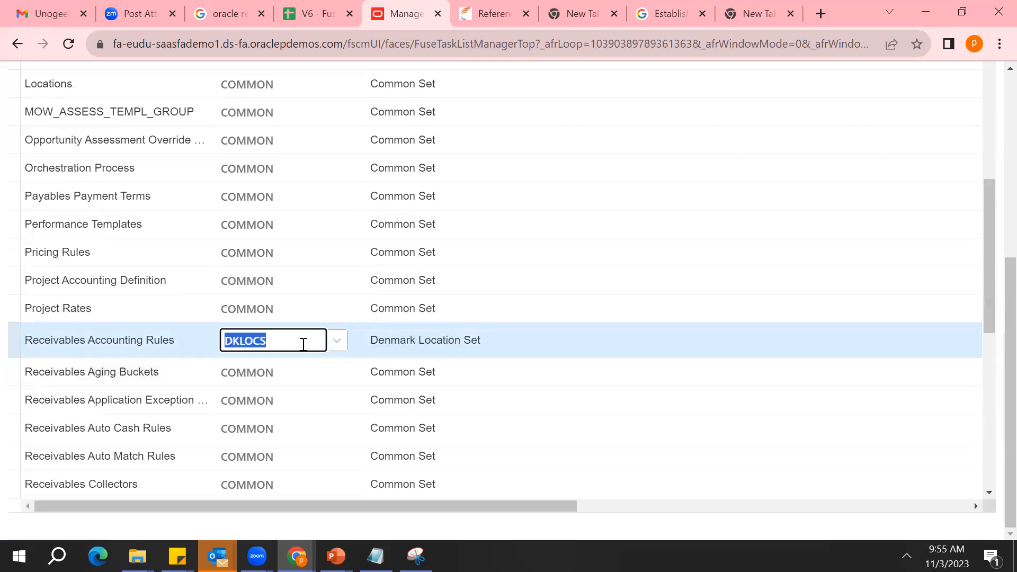
Search the reference data set codes for XX and assign XX_TEST_MUMBAI to Receivables Accounting Rules
triple_click(125, 345)
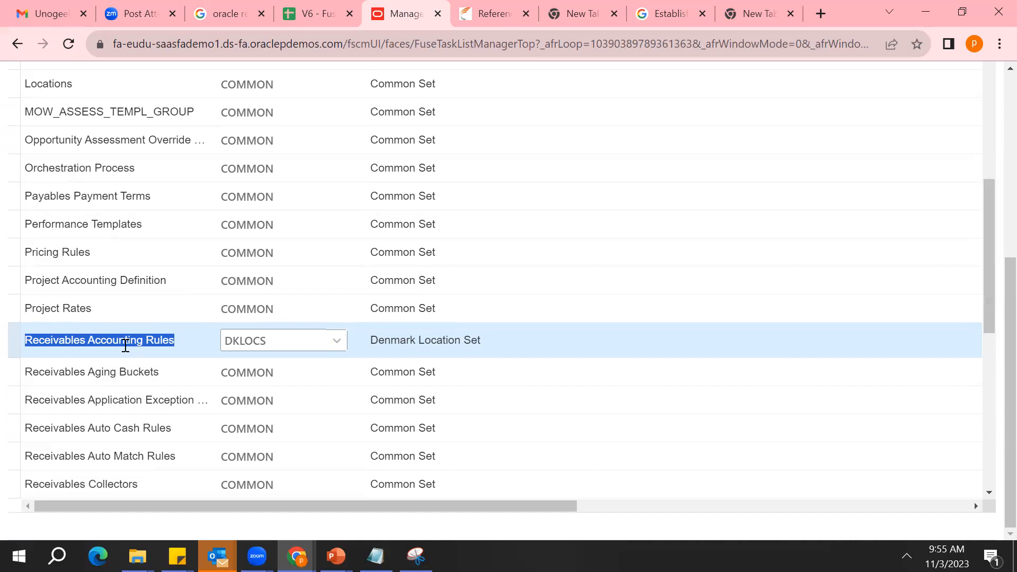
double_click(261, 350)
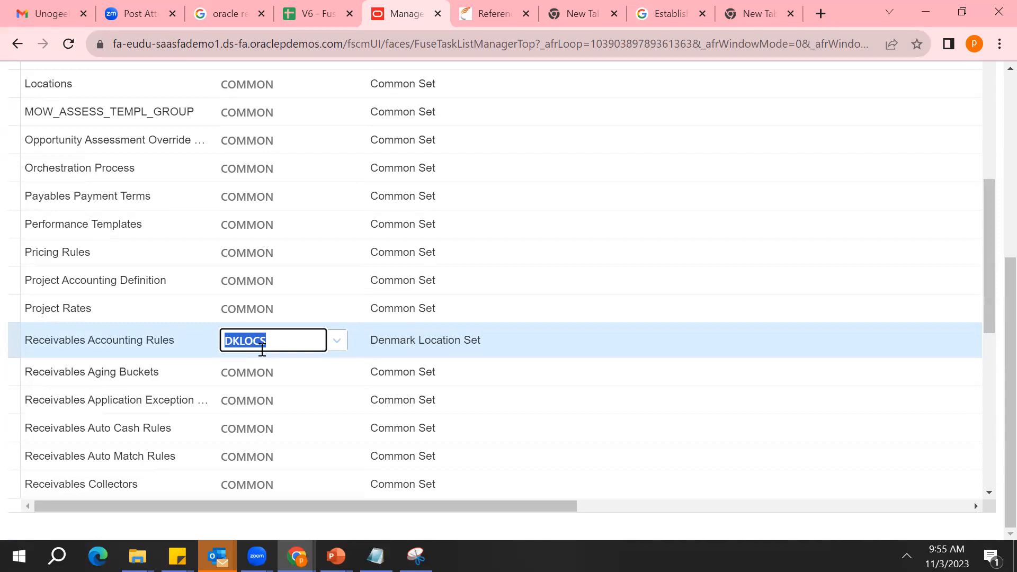
left_click(341, 339)
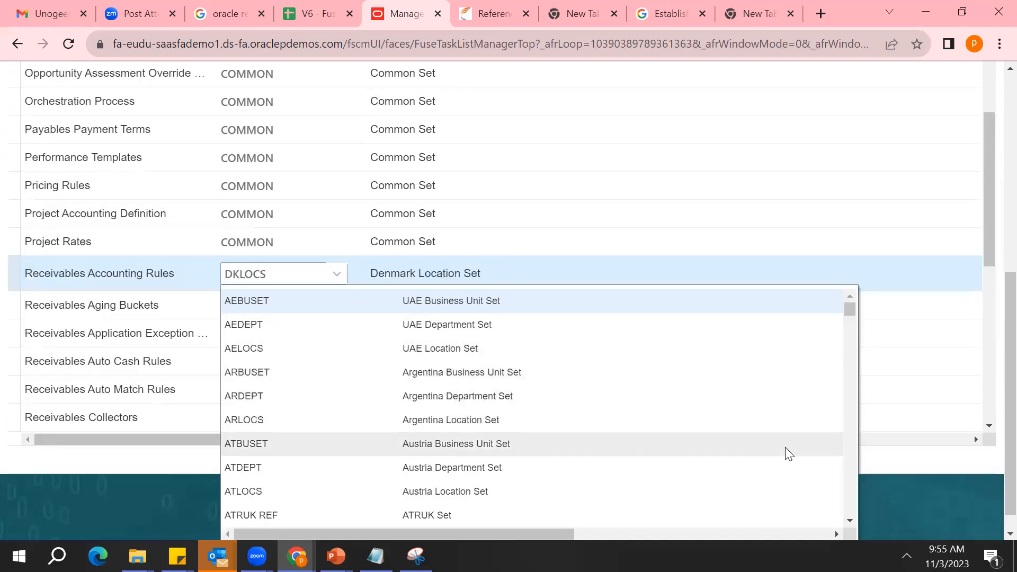
left_click(849, 461)
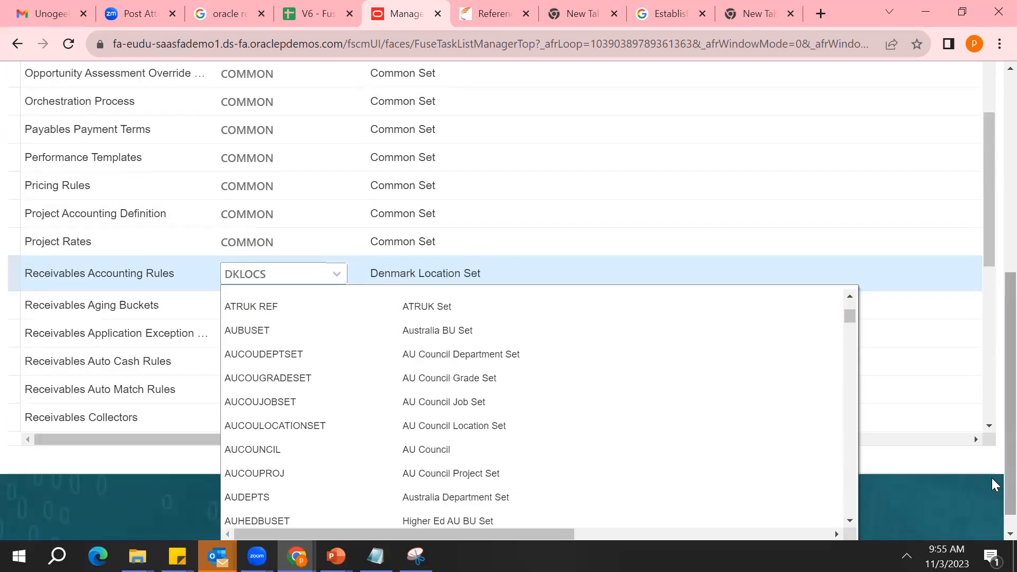
scroll(993, 531, "down", 1)
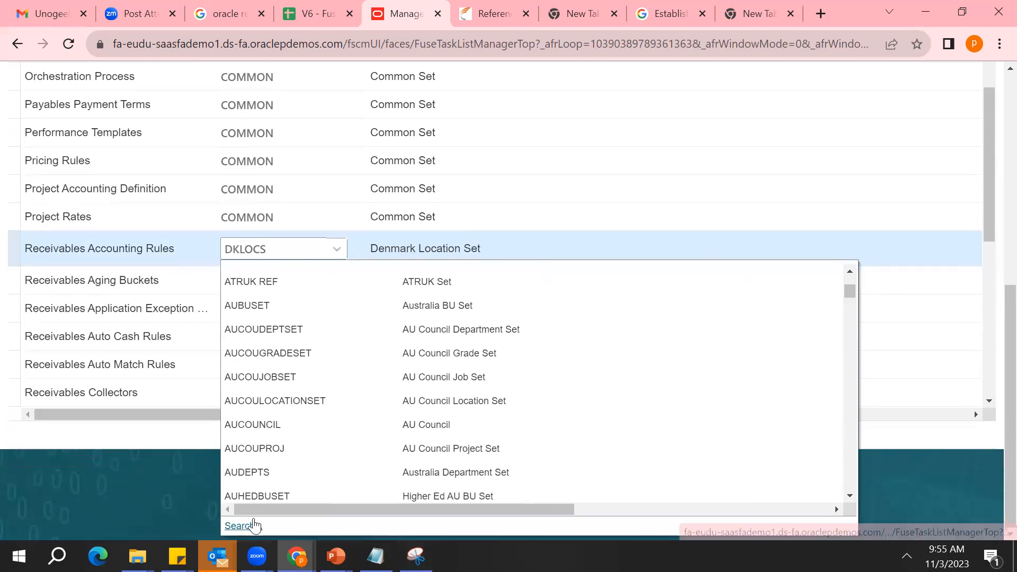
left_click(249, 526)
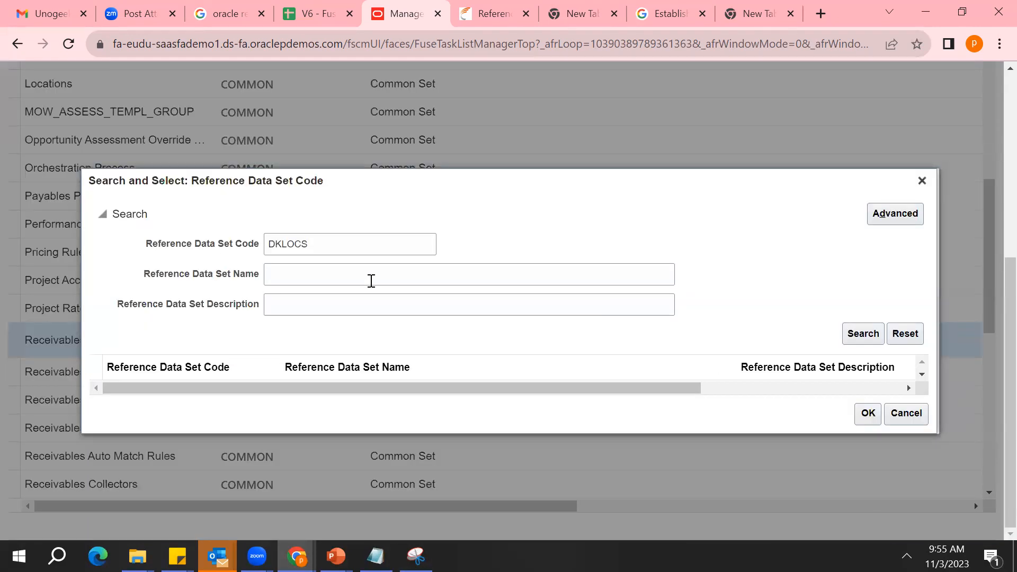
double_click(363, 243)
key("BackSpace")
type("XX")
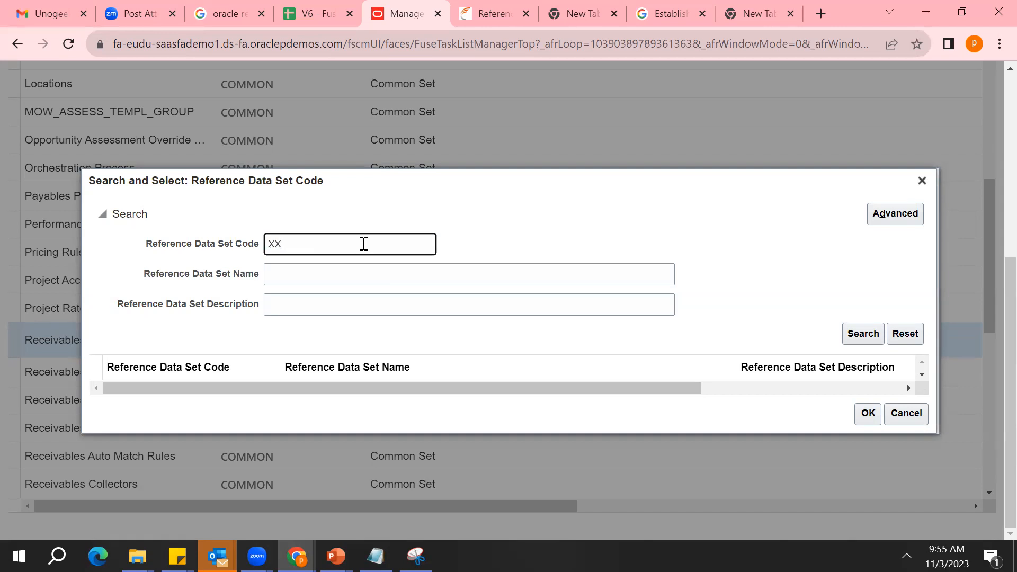
left_click(855, 338)
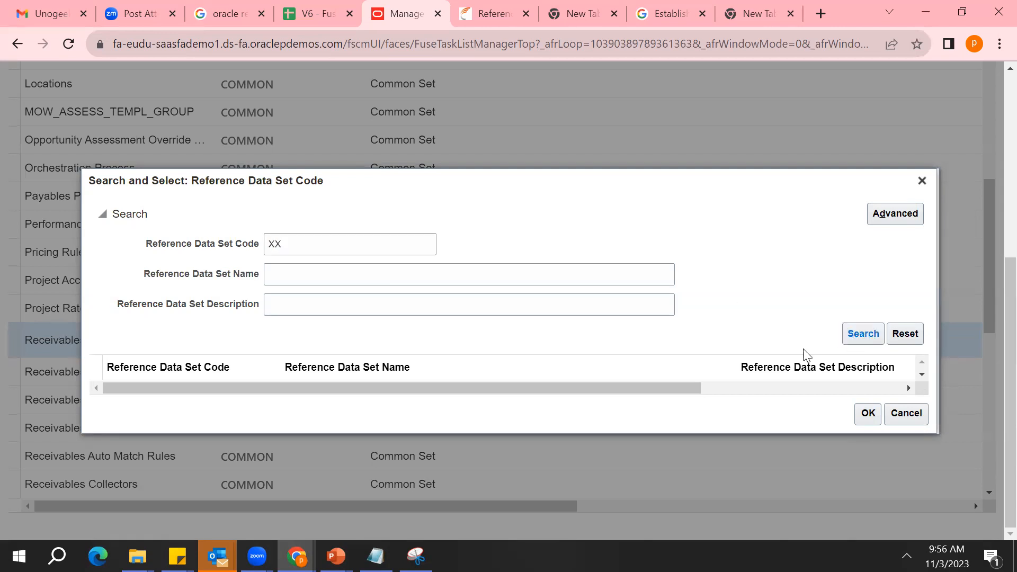
left_click(448, 377)
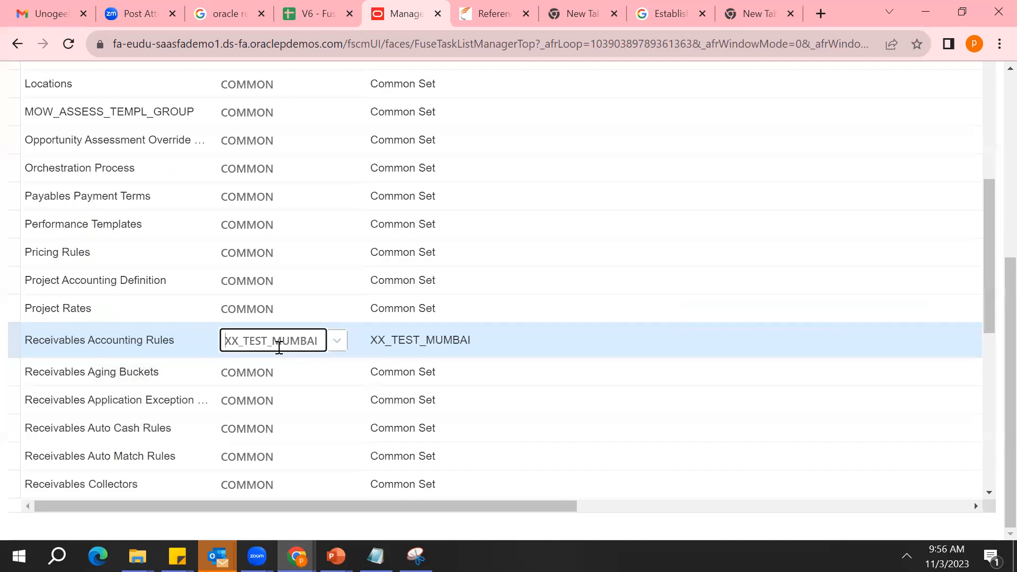
Examine the Receivables Accounting Rules row, comparing the reference data object with its assigned set code
double_click(279, 347)
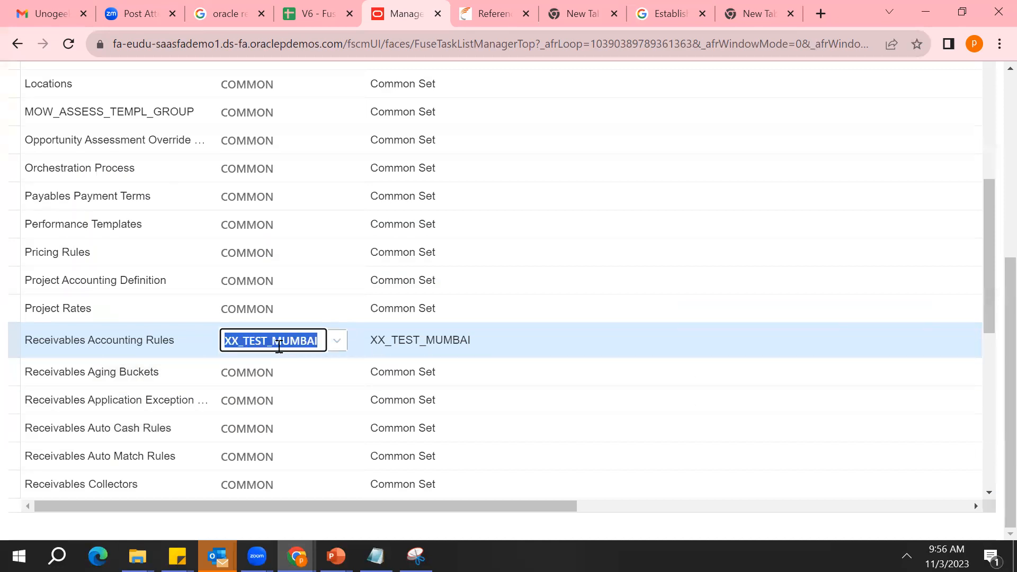
triple_click(115, 339)
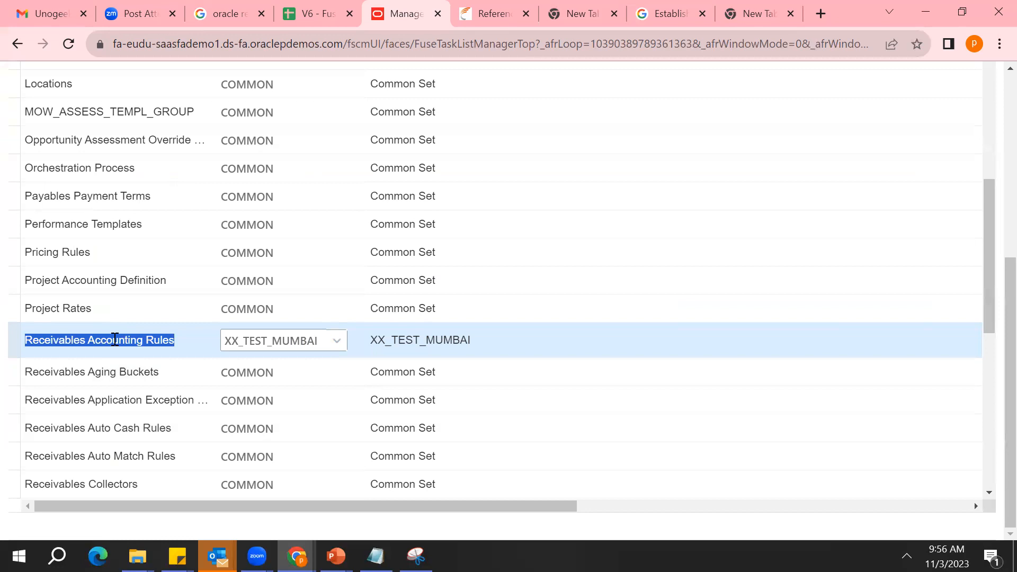
double_click(260, 351)
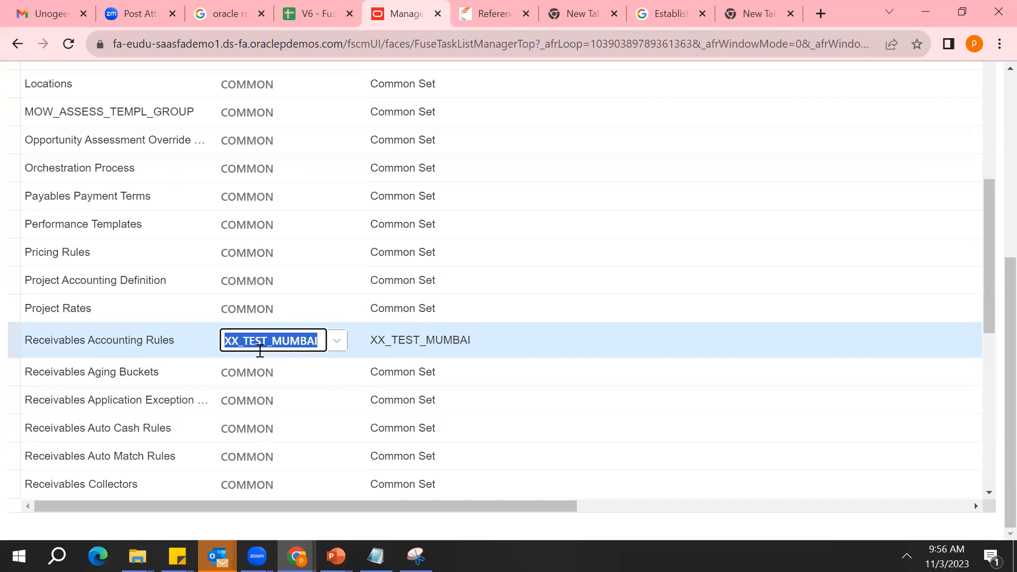
triple_click(126, 339)
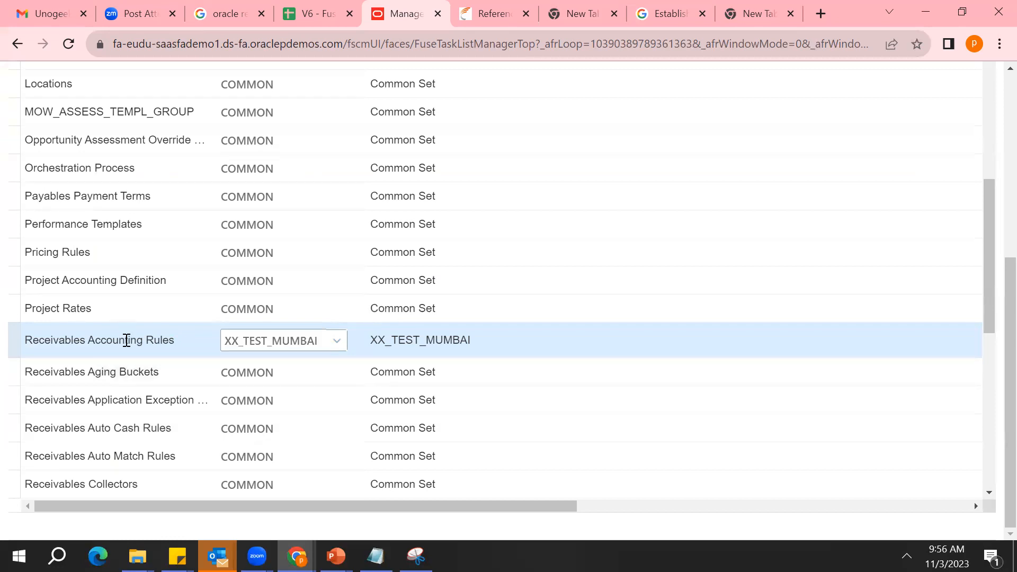
double_click(279, 340)
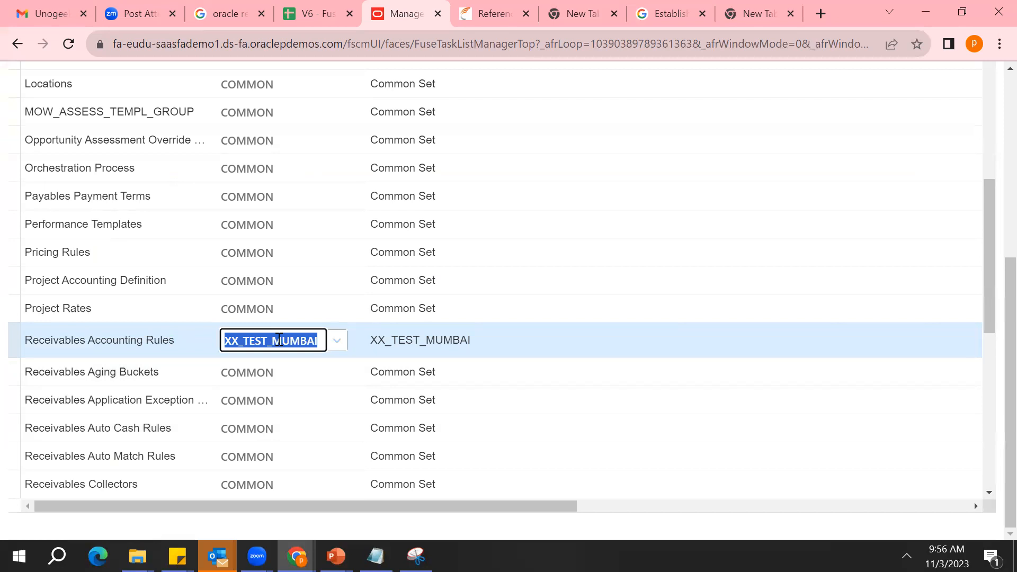
triple_click(89, 345)
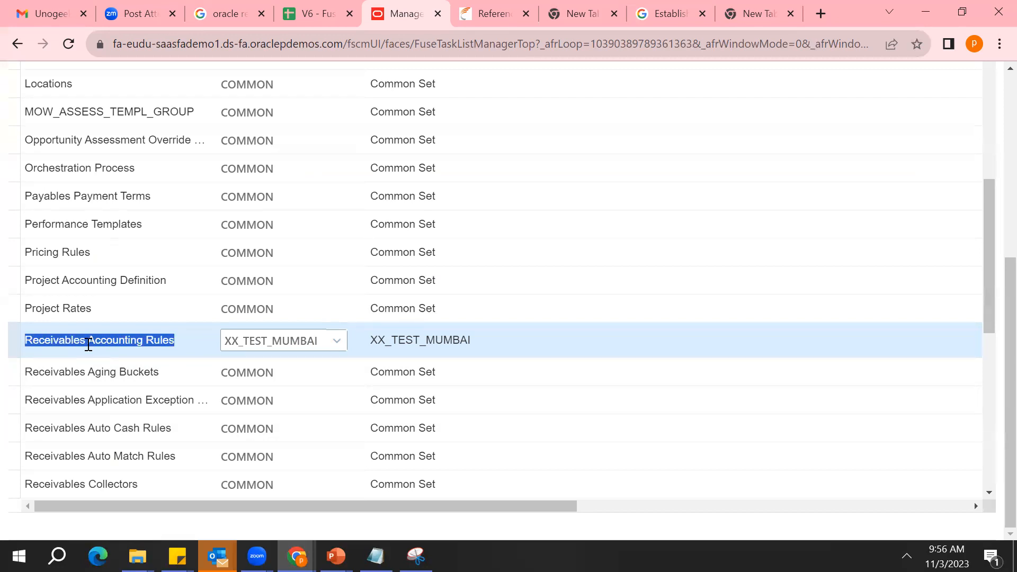
triple_click(127, 342)
triple_click(127, 342)
Set the reference data set code for Receivables Accounting Rules to COMMON, the Common Set
left_click(339, 339)
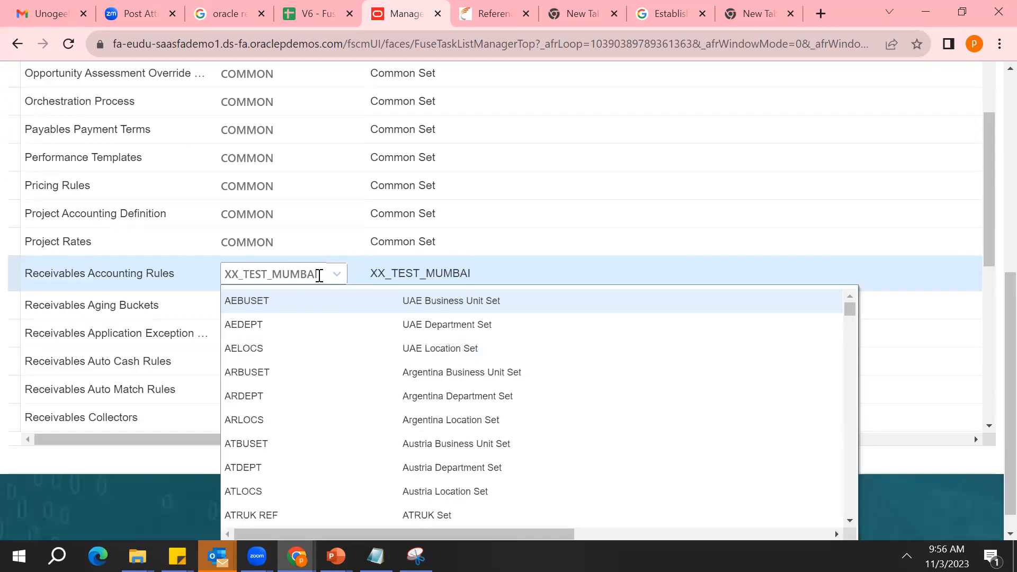
left_click(313, 275)
double_click(314, 275)
type("Common")
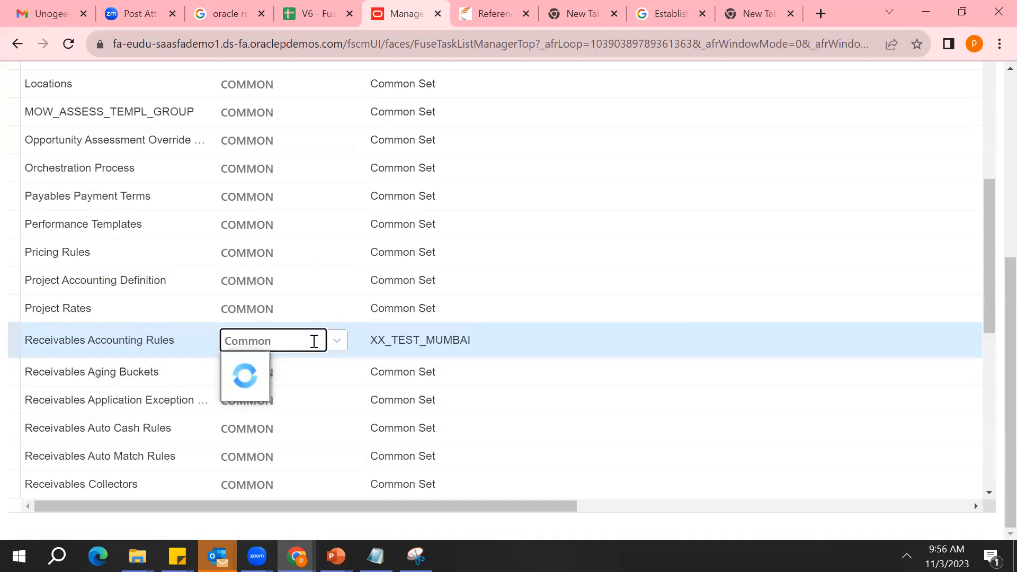
left_click(302, 368)
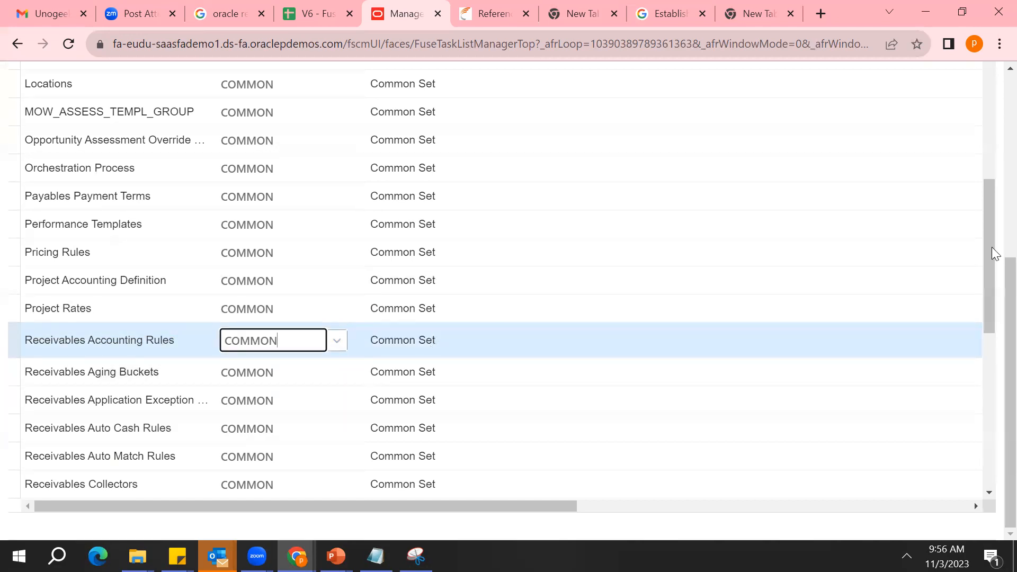
Review the business unit's name and the Receivables Accounting Rules set, then leave the set assignments without saving
left_click_drag(1007, 278, 1007, 110)
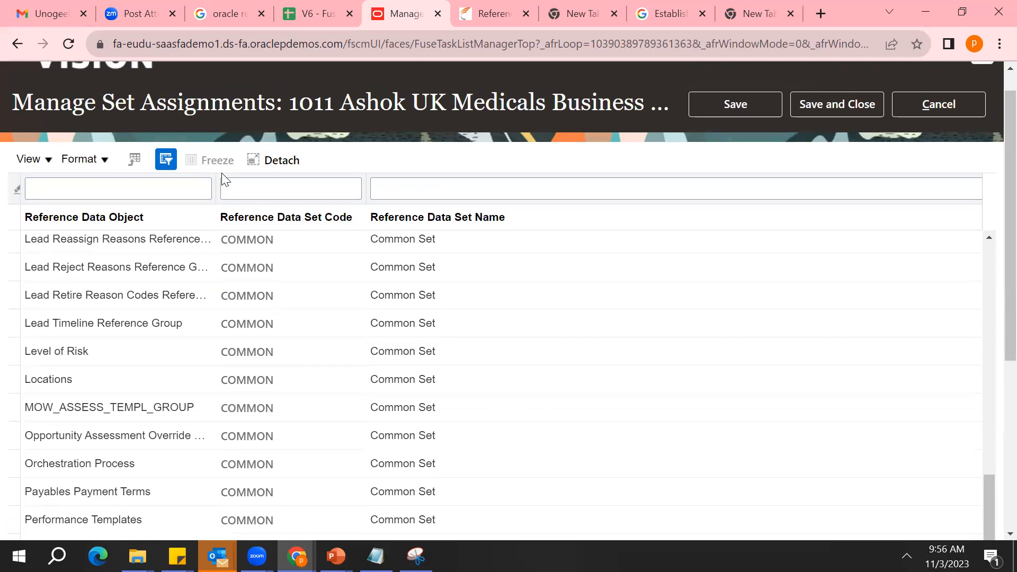
triple_click(400, 112)
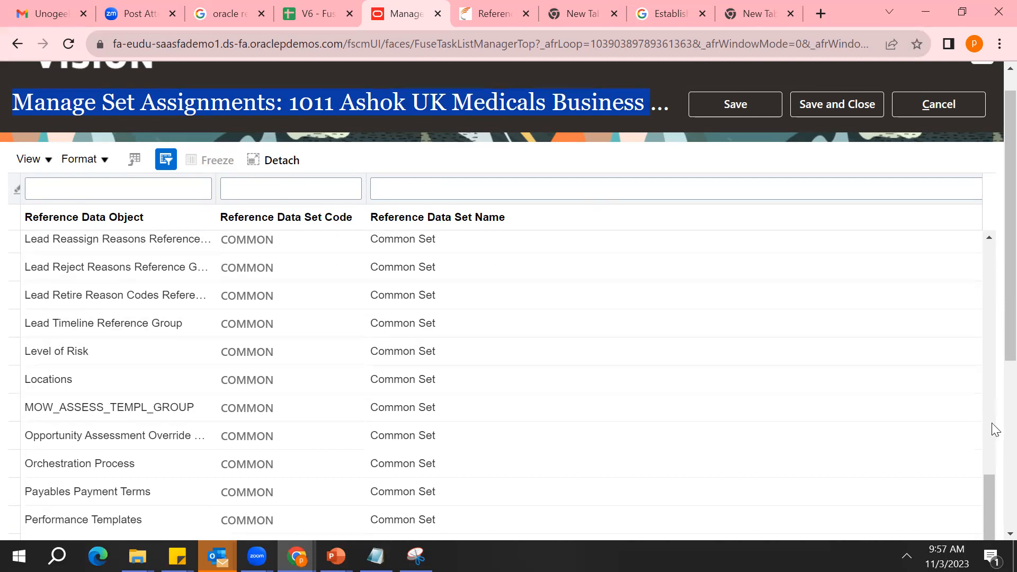
scroll(993, 427, "down", 5)
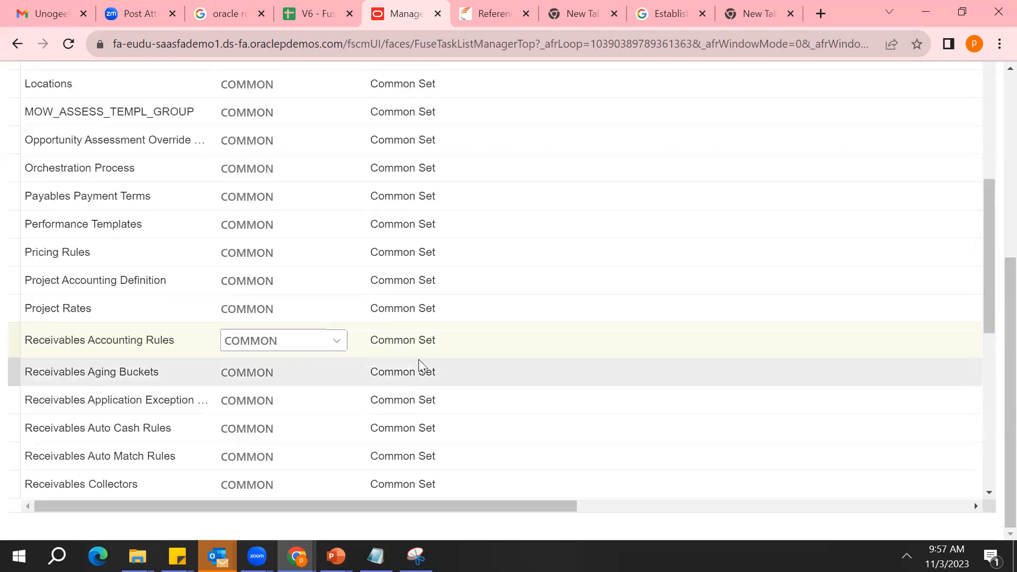
left_click(424, 348)
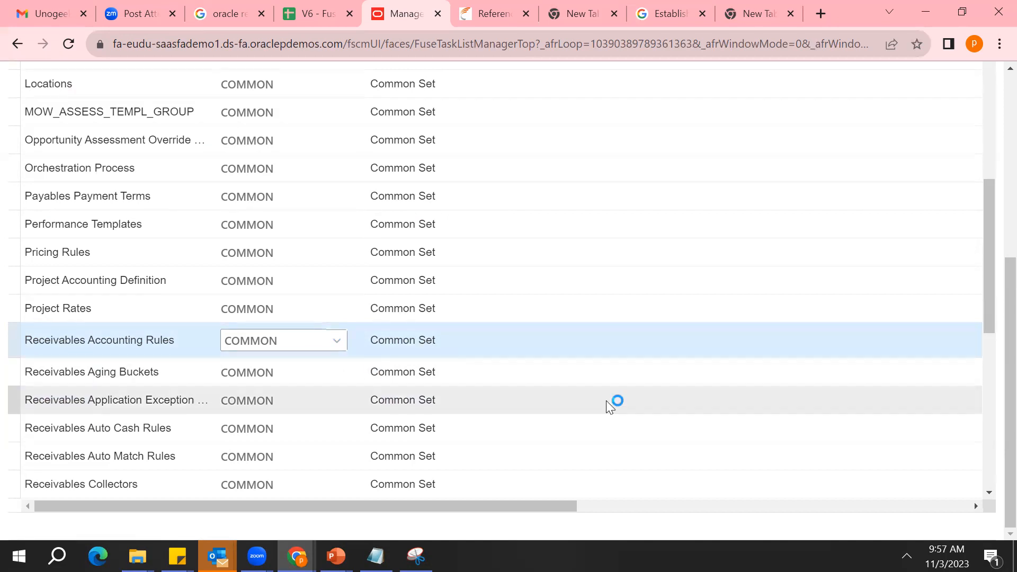
left_click(1008, 80)
left_click(929, 140)
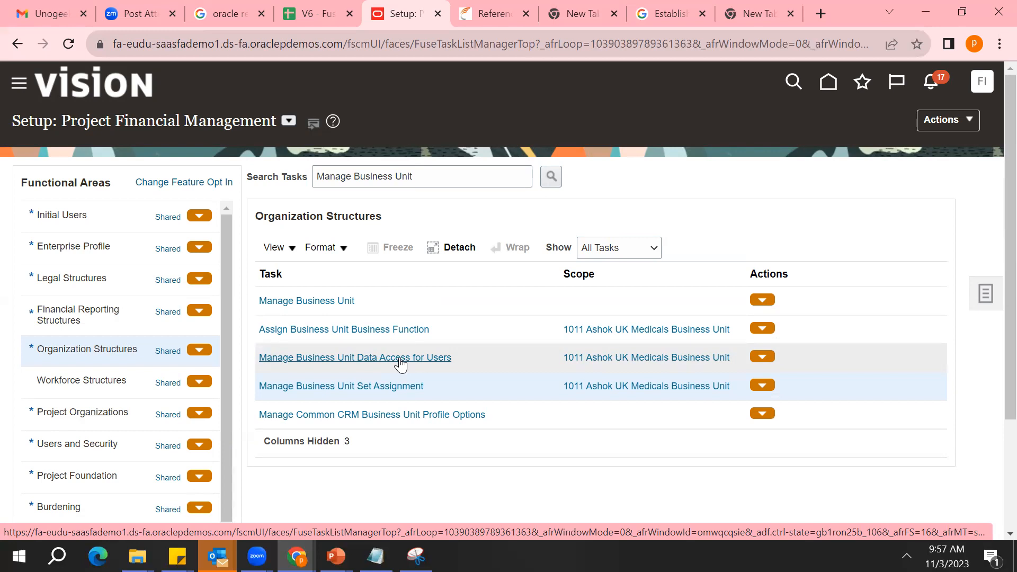
Reopen the Manage Business Unit Set Assignment task and examine objects such as Channel Adjustment Types, Credit Allocation Templates and Contract Types
left_click(359, 388)
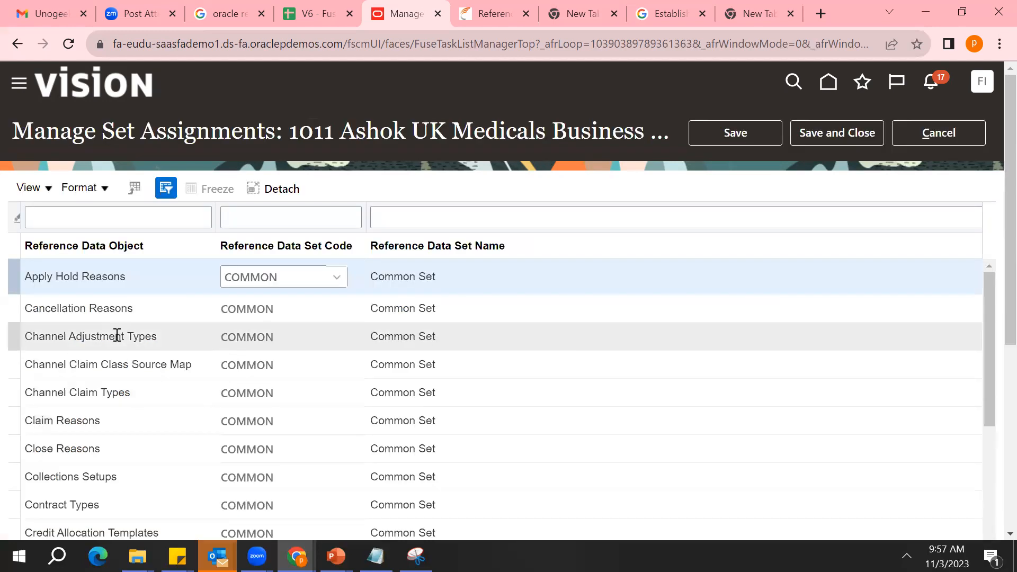
double_click(117, 336)
scroll(116, 335, "down", 2)
double_click(97, 392)
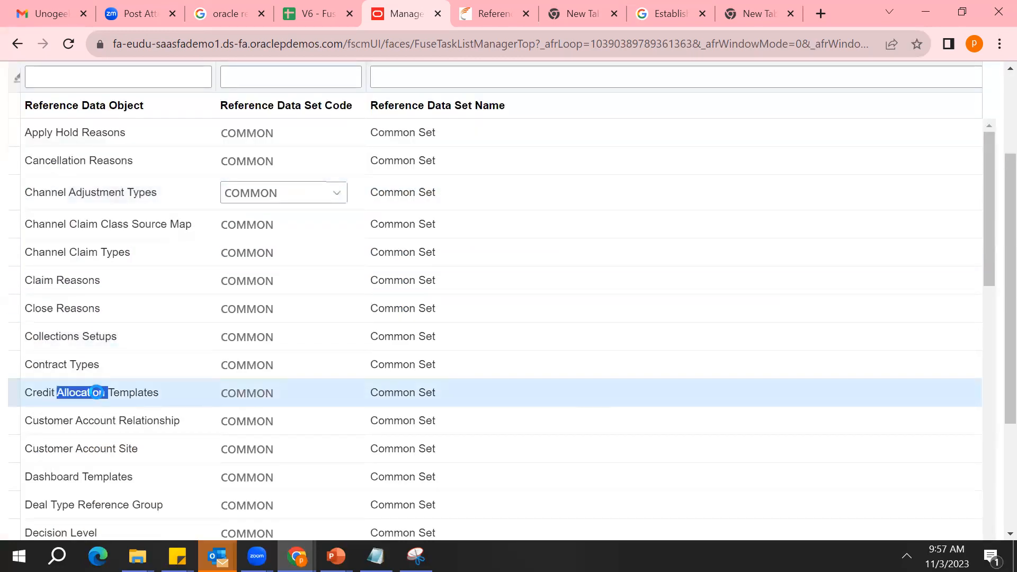
triple_click(77, 359)
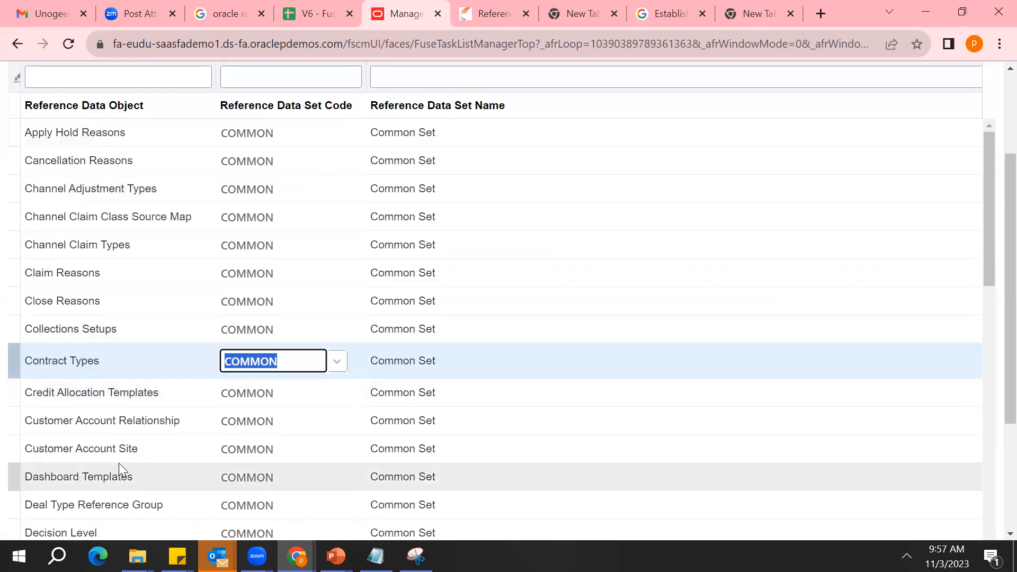
Examine the reference data objects and their assigned sets, focusing on Customer Account Site, Locations and Jobs
left_click(52, 450)
triple_click(52, 449)
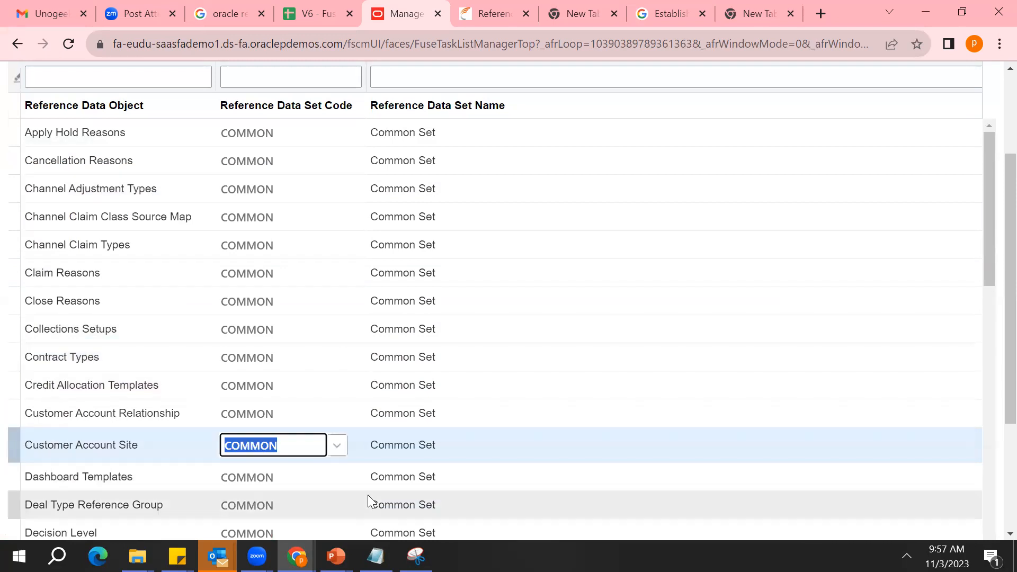
scroll(992, 492, "down", 3)
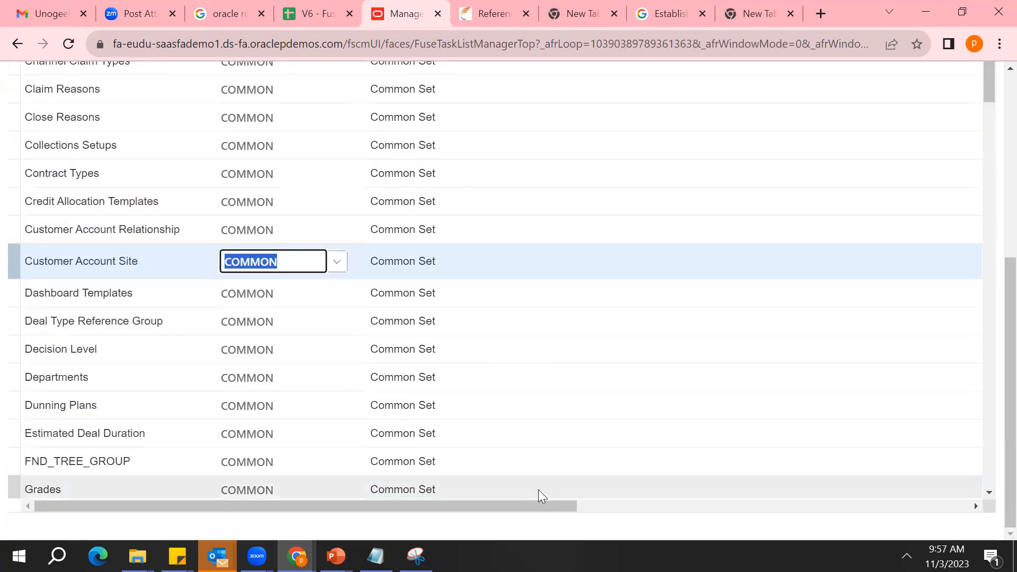
scroll(986, 438, "down", 1)
left_click(991, 436)
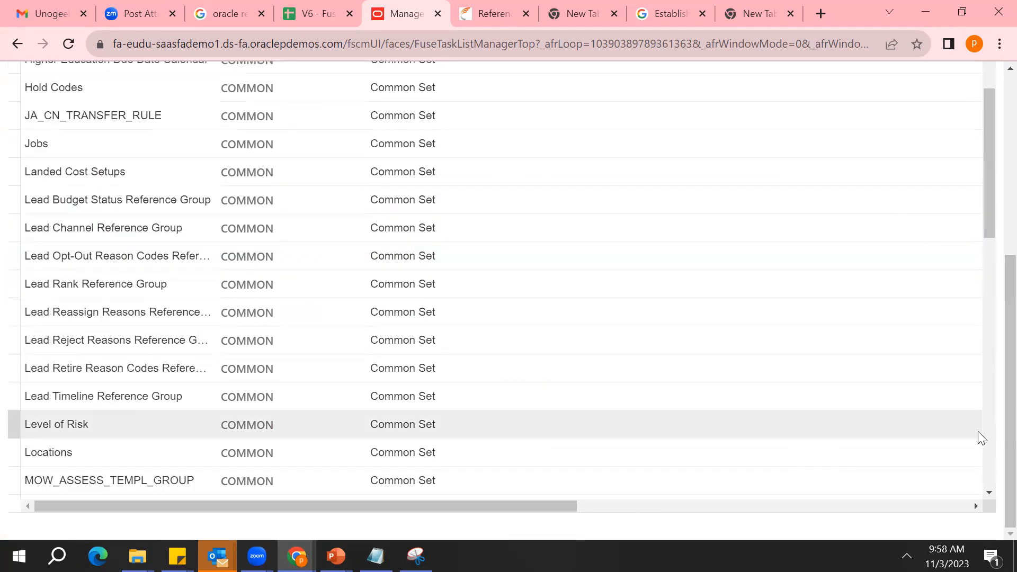
left_click(309, 451)
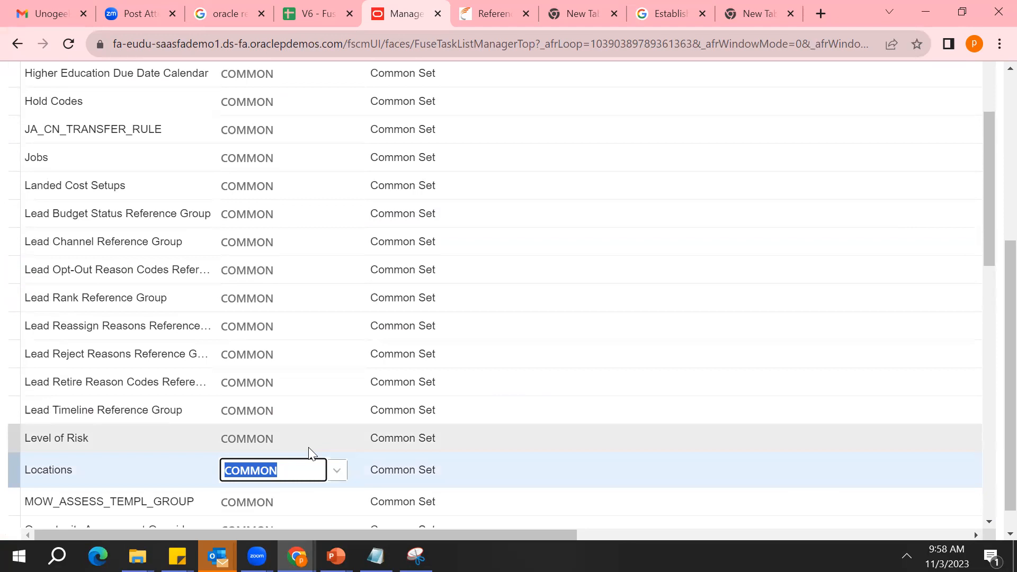
left_click(152, 160)
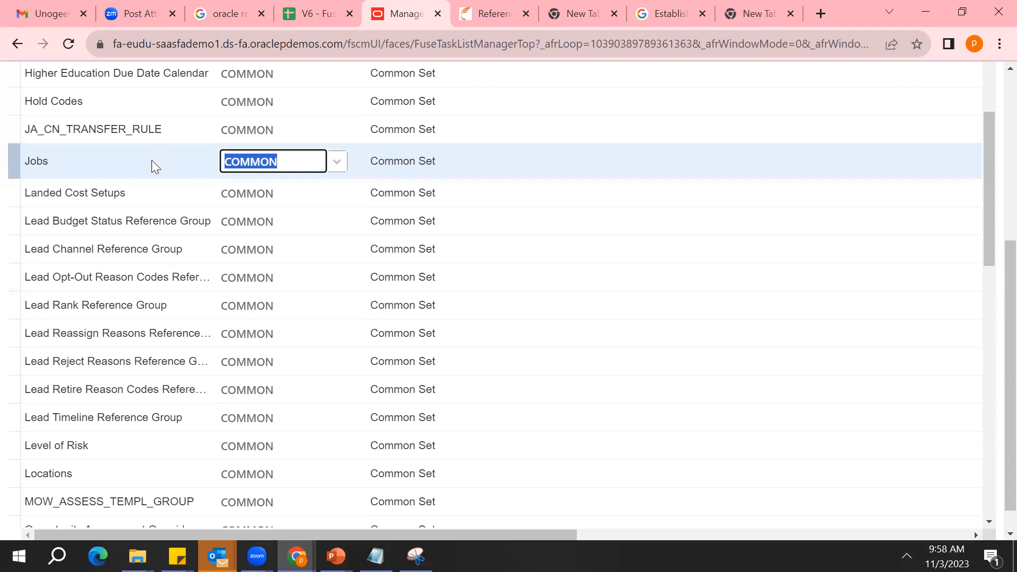
double_click(41, 166)
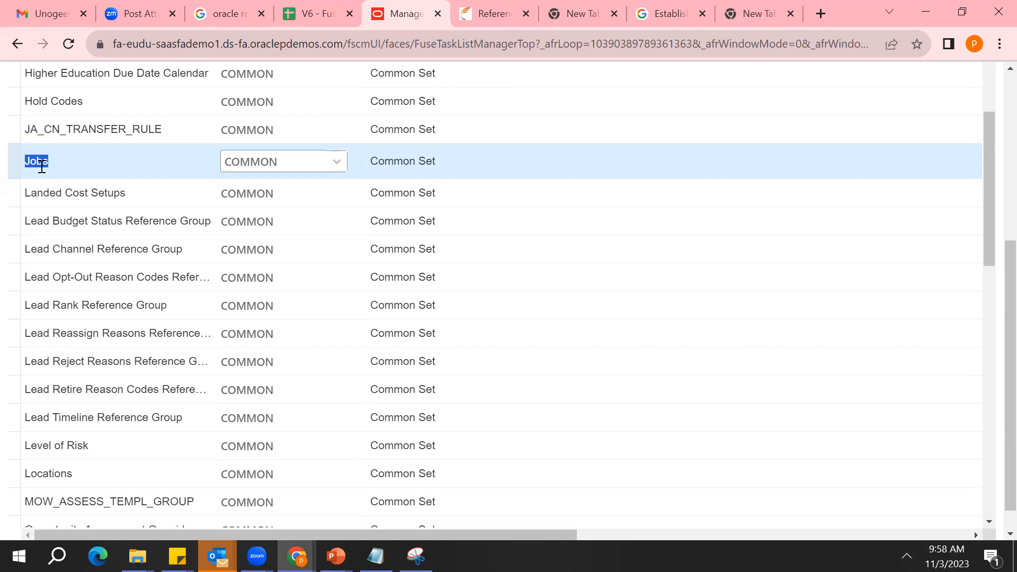
Set the reference data set code for Jobs to XX_TEST_MUMBAI
left_click(301, 170)
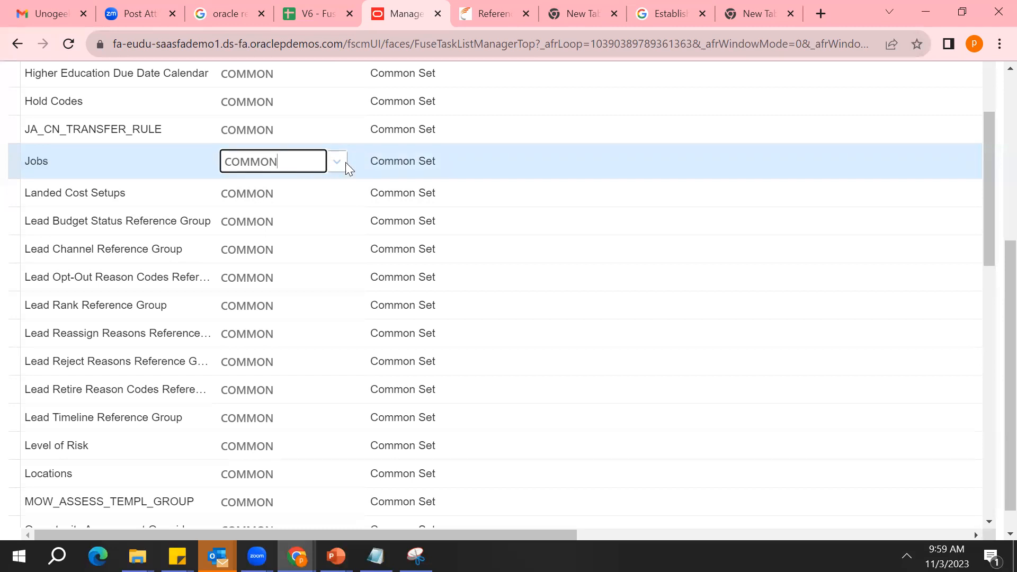
double_click(299, 162)
type("XX_M")
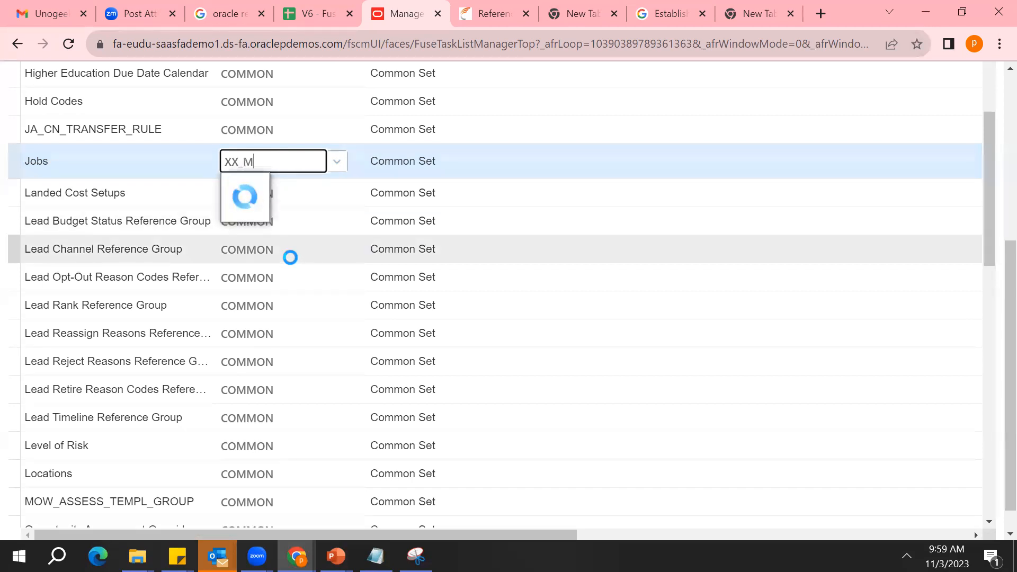
type("um")
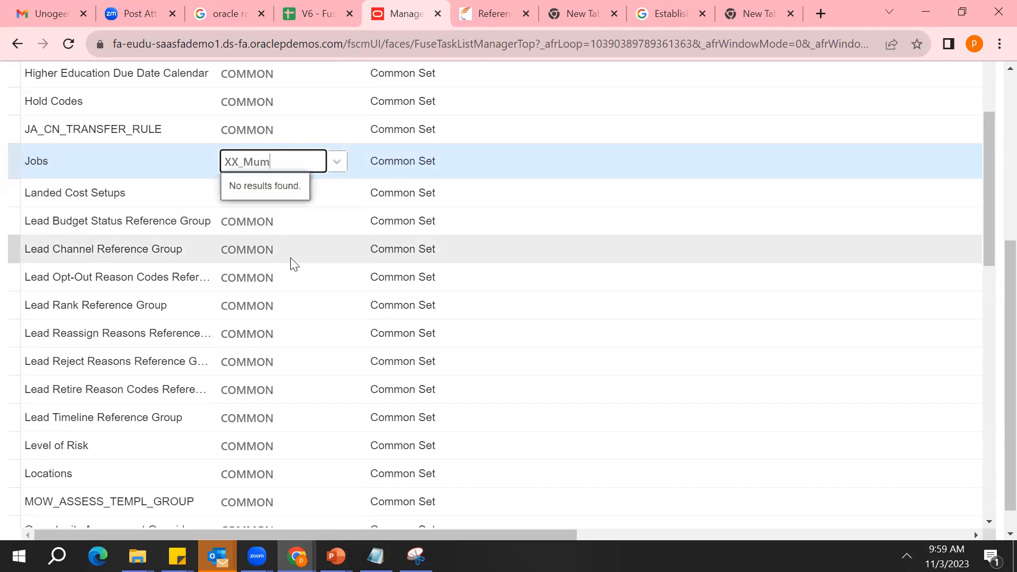
key("BackSpace")
key("BackSpace")
key("BackSpace")
key("BackSpace")
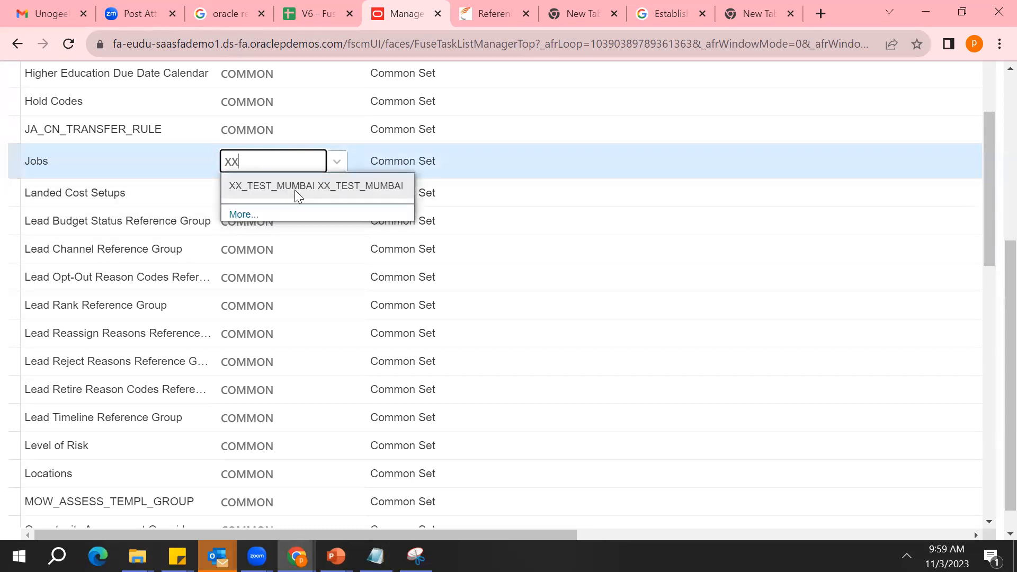
left_click(295, 186)
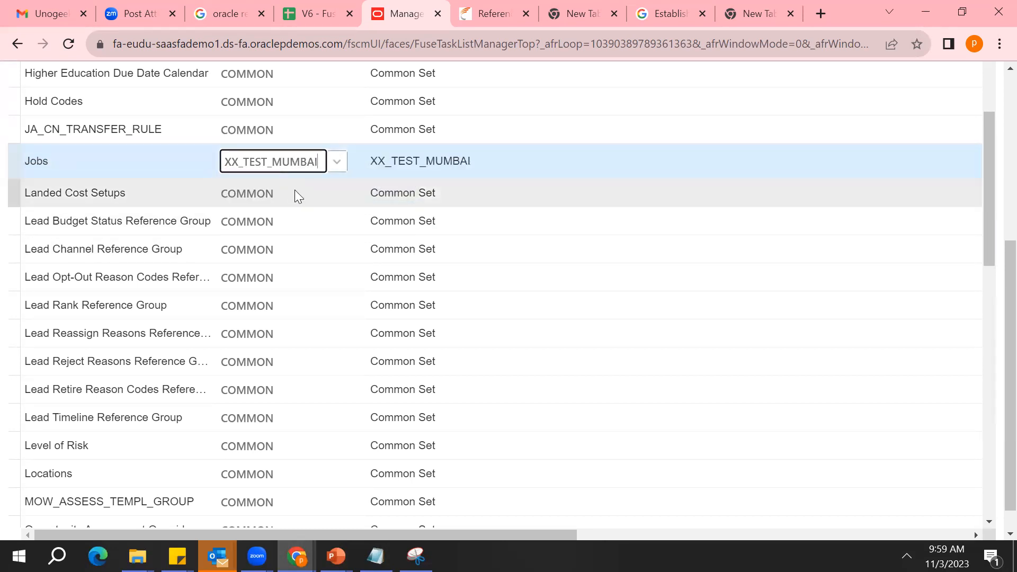
Review the set name on the Jobs row and leave the business unit's set assignments without saving
double_click(436, 159)
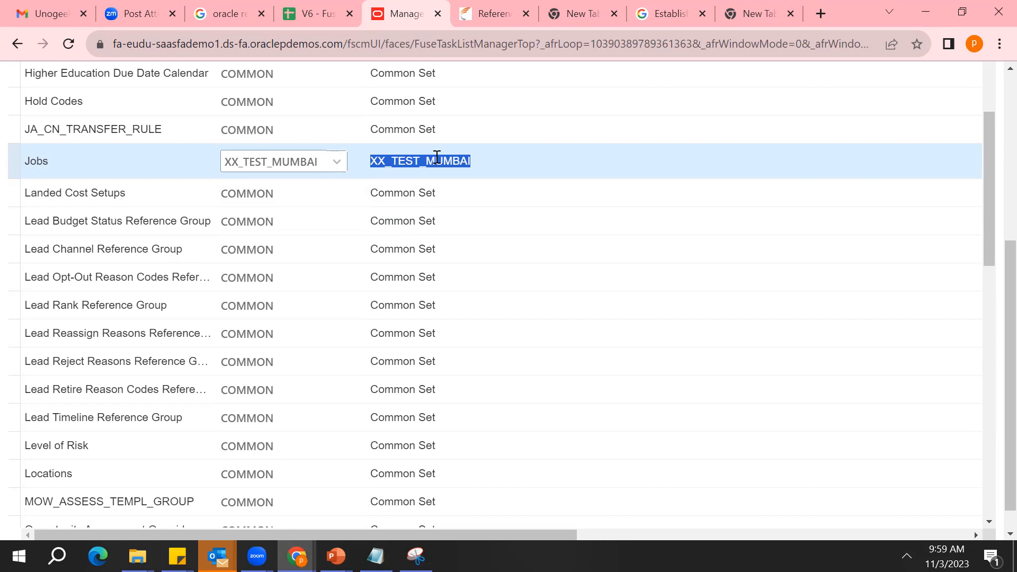
scroll(990, 114, "up", 5)
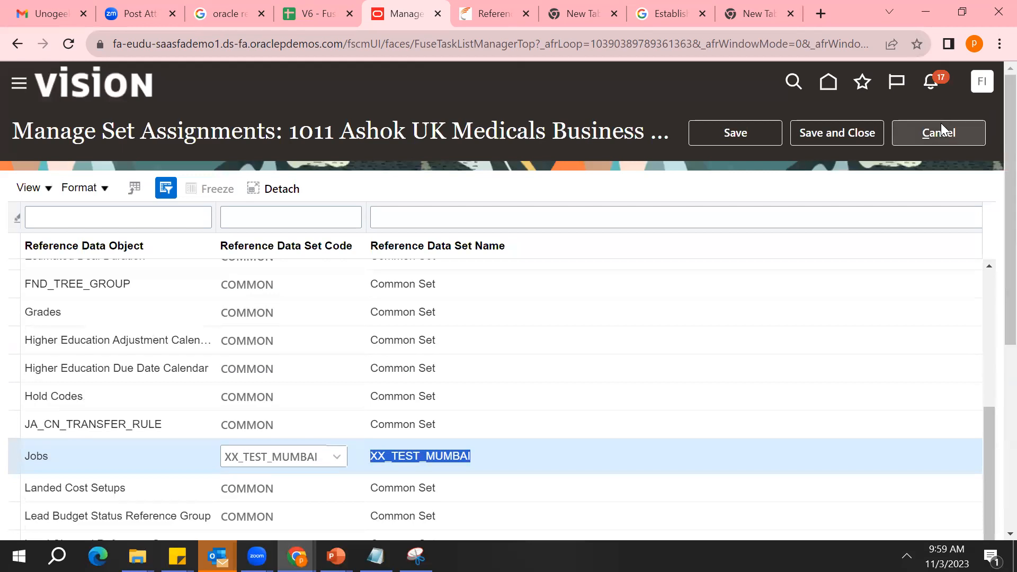
left_click(941, 133)
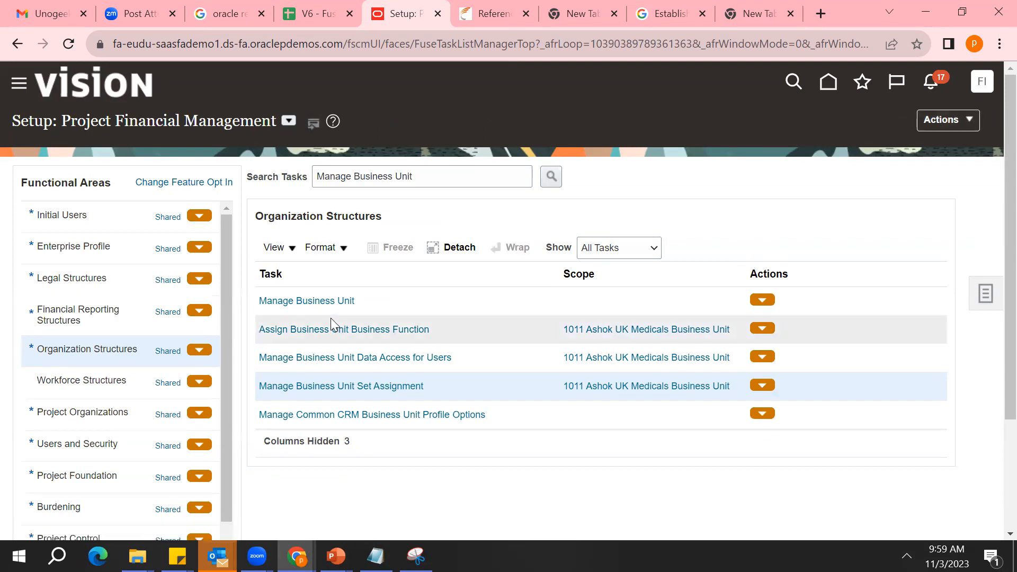
Search the setup tasks for Reference and open the Manage Reference Data Sets task under Enterprise Profile
triple_click(436, 176)
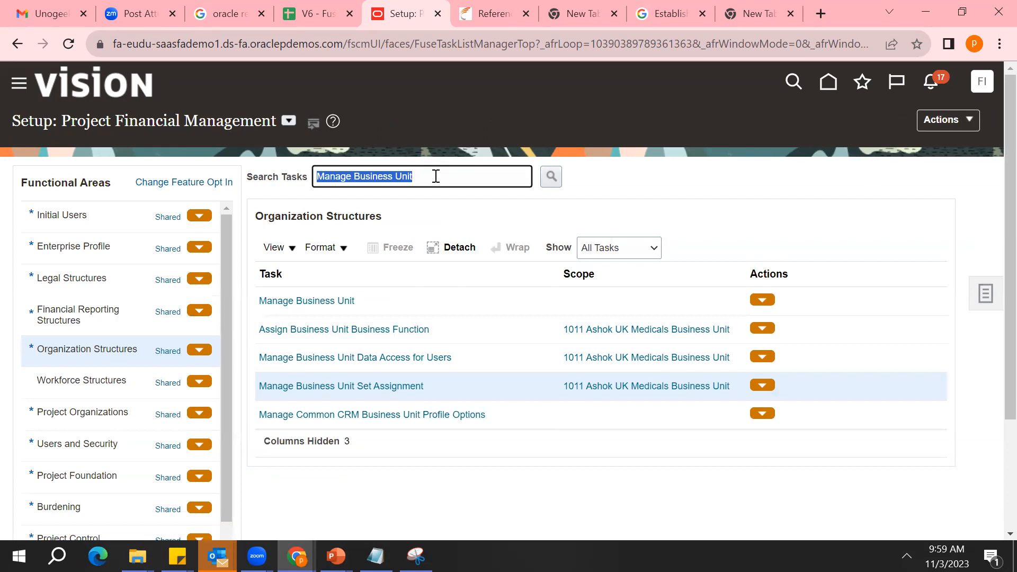
key("BackSpace")
type("Reference")
key("Return")
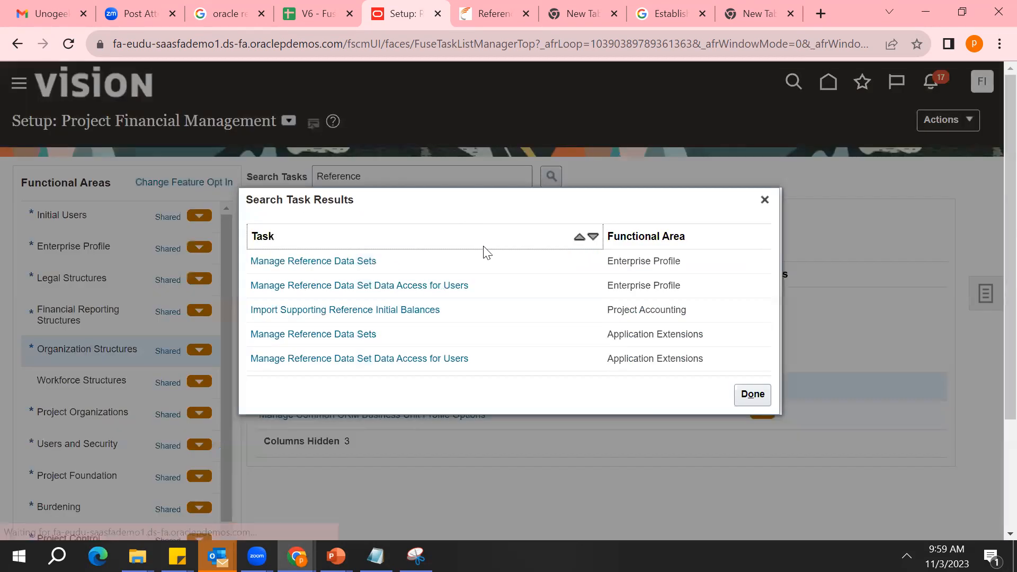
left_click(340, 262)
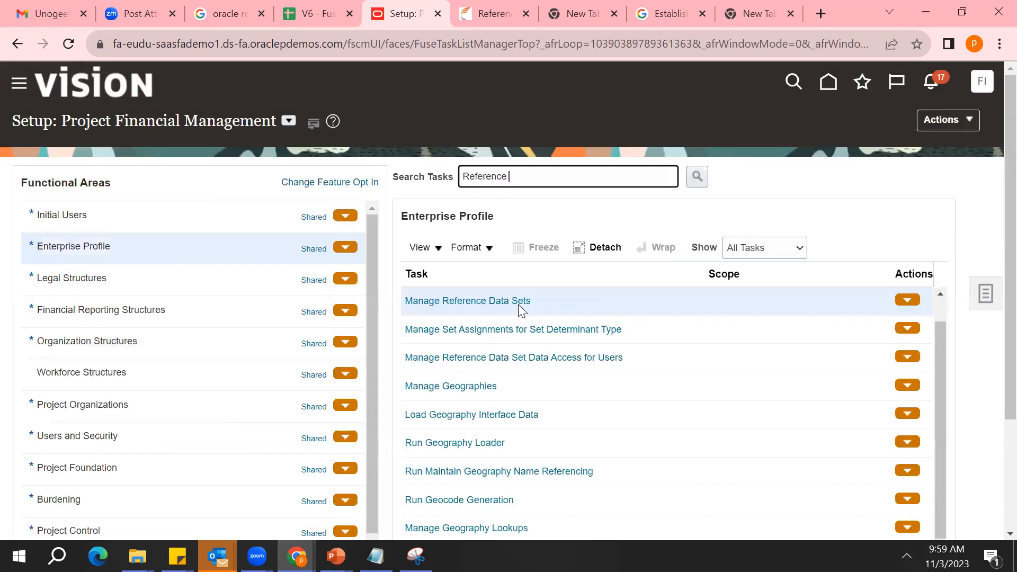
left_click(491, 301)
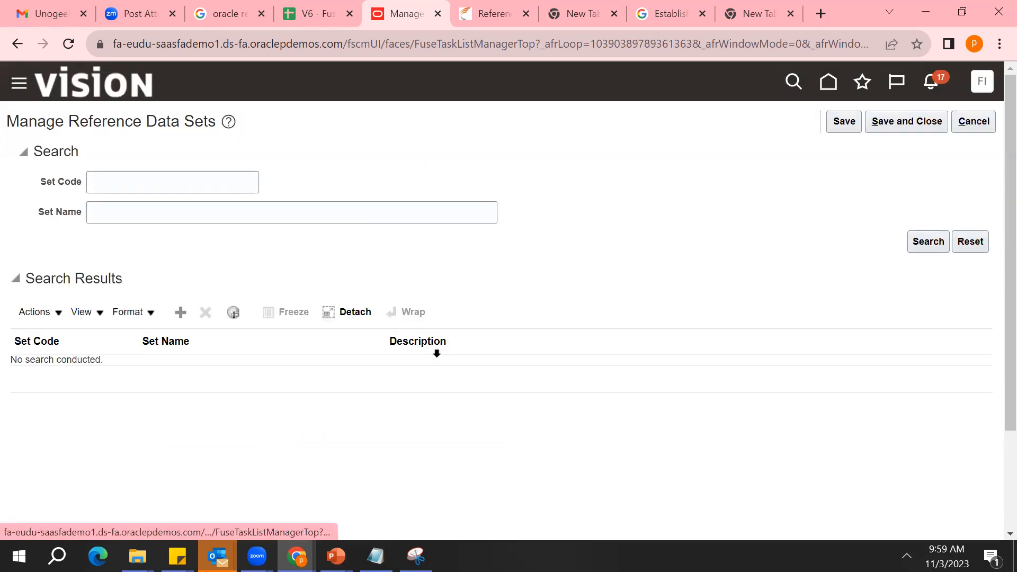
Create a reference data set with set code XX_DELHI and set name XX_DELHI_RS, then save and close
left_click(180, 312)
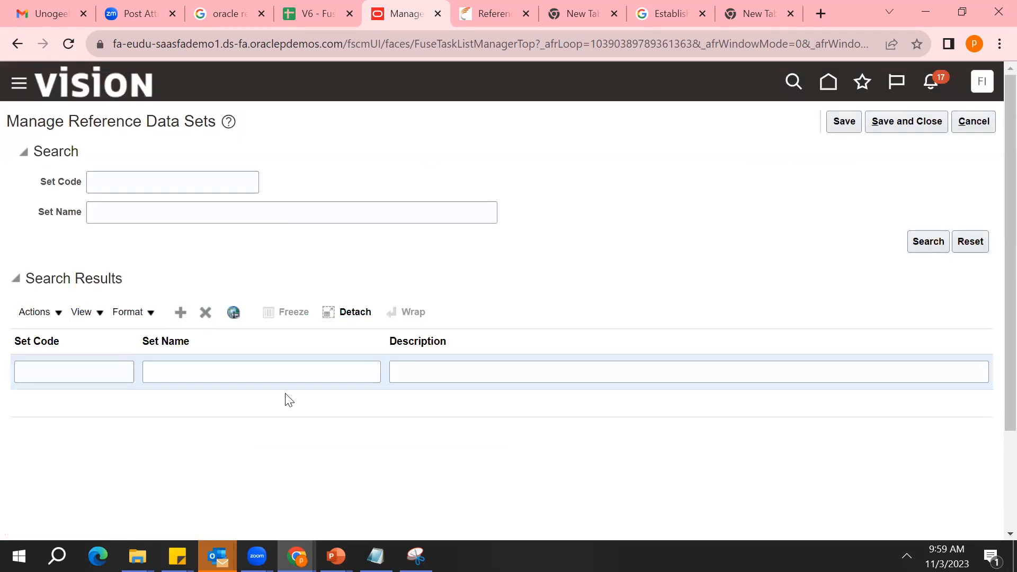
left_click(101, 376)
type("XX_DELHI")
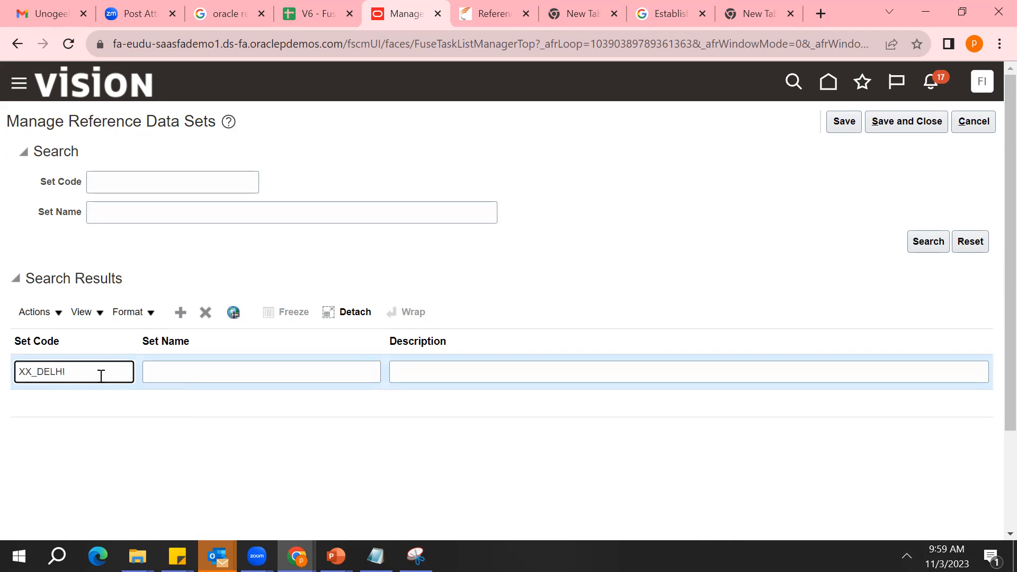
key("Tab")
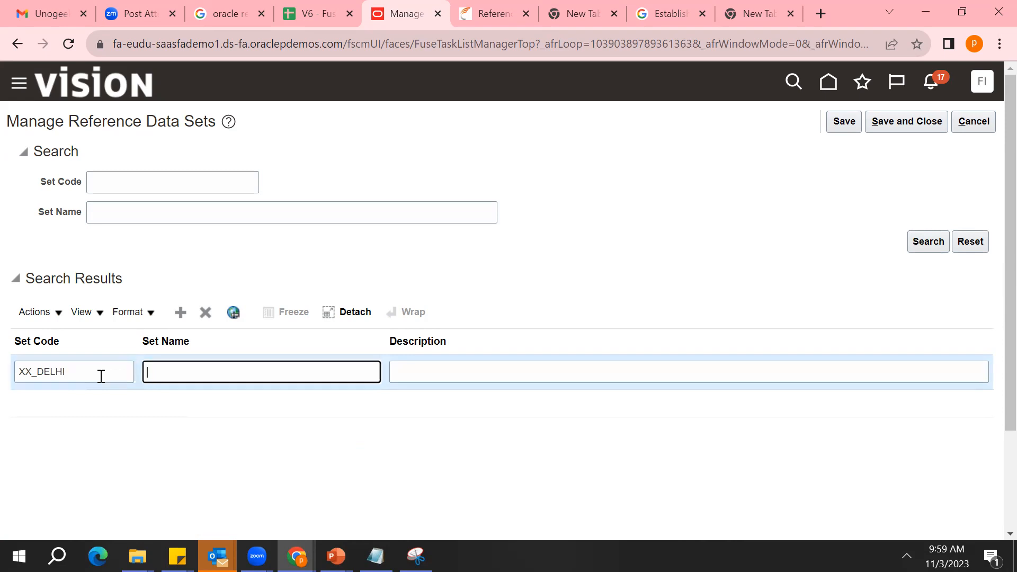
type("XX_")
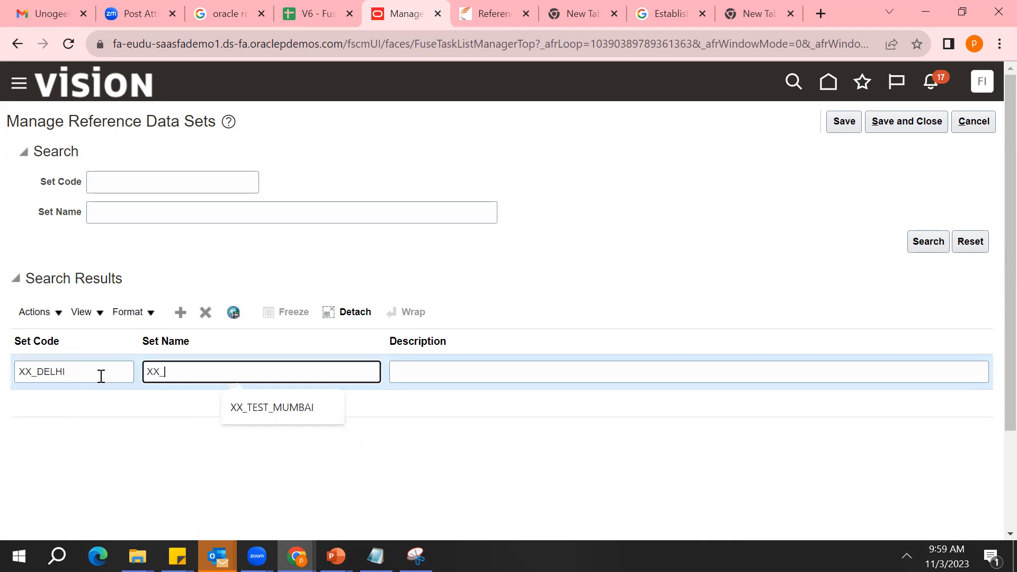
type("DELHI")
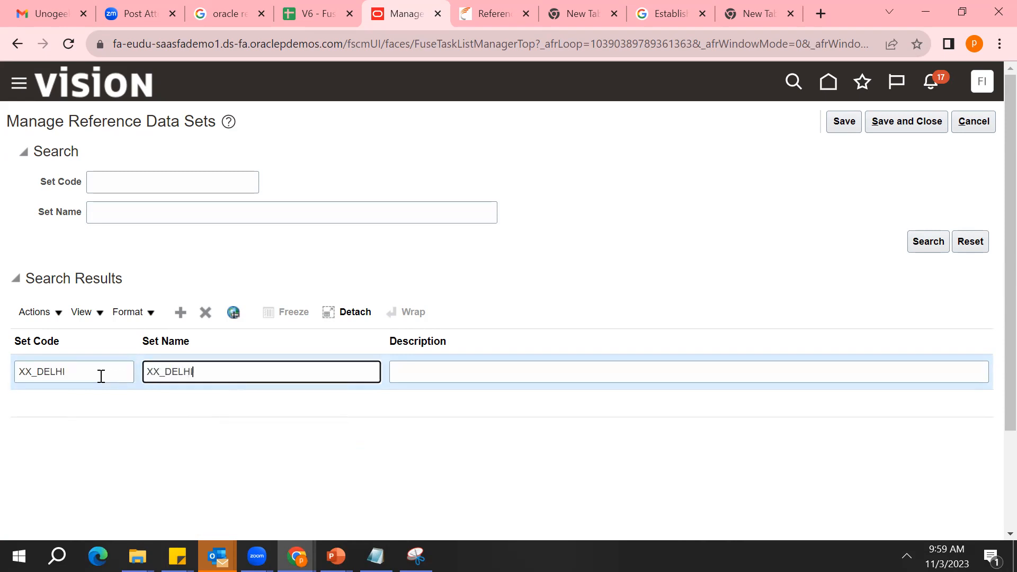
type("_RS")
left_click(910, 128)
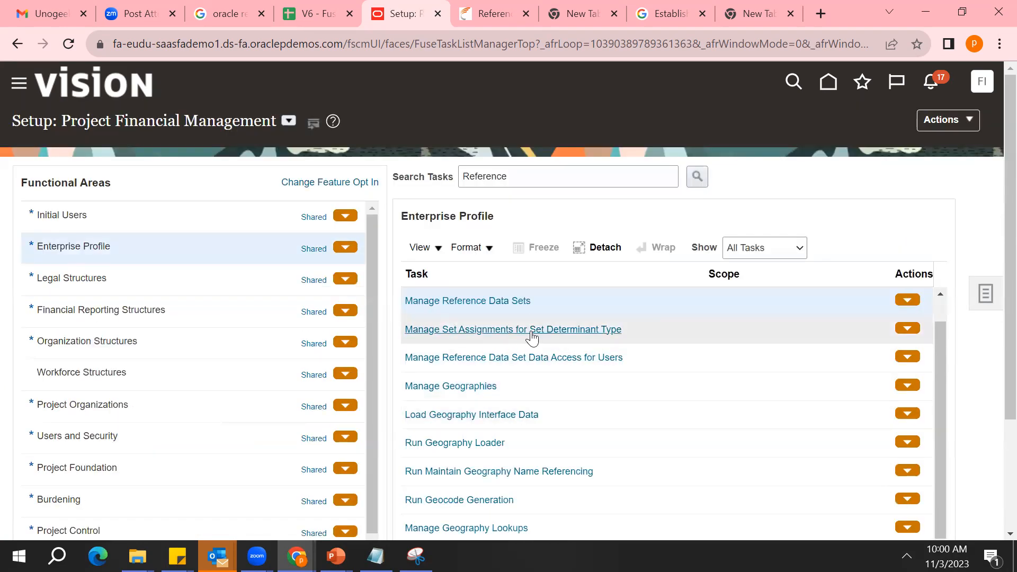
Open the Manage Set Assignments for Set Determinant Type task and add a new assignment row
left_click(527, 331)
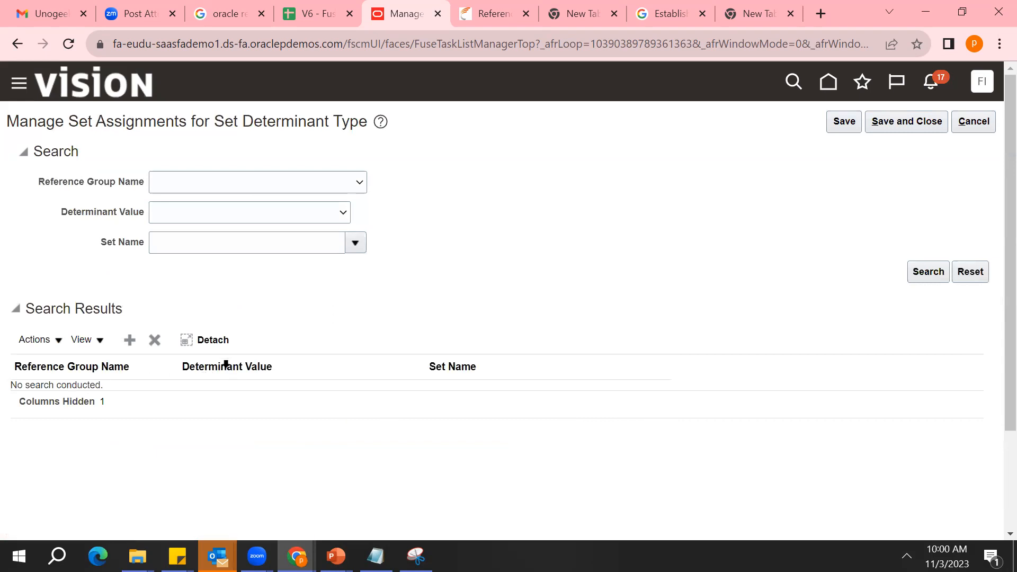
triple_click(226, 366)
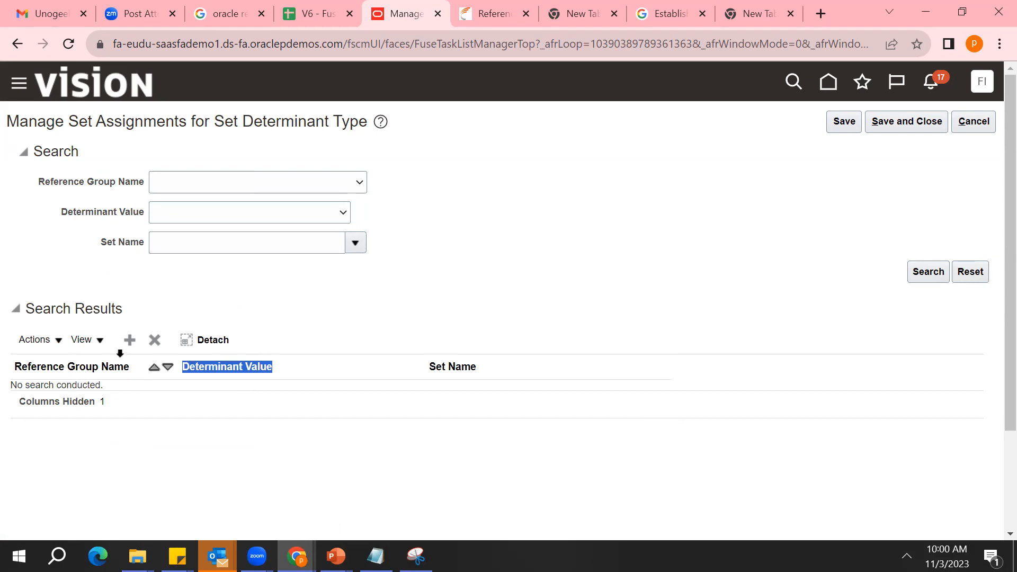
left_click(130, 343)
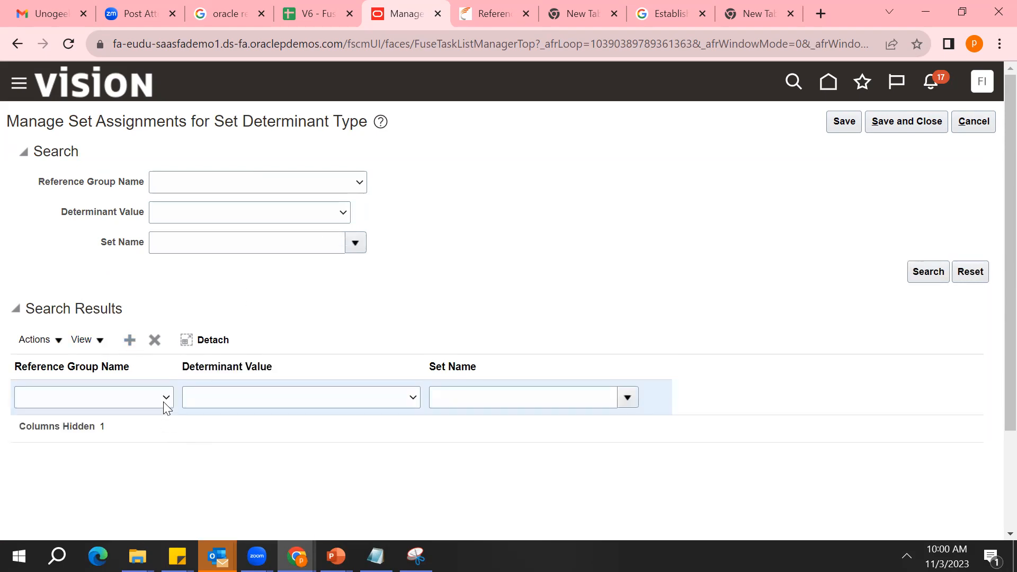
Set the new assignment's reference group name to Project Definition and its determinant value to India BU Set
left_click(166, 399)
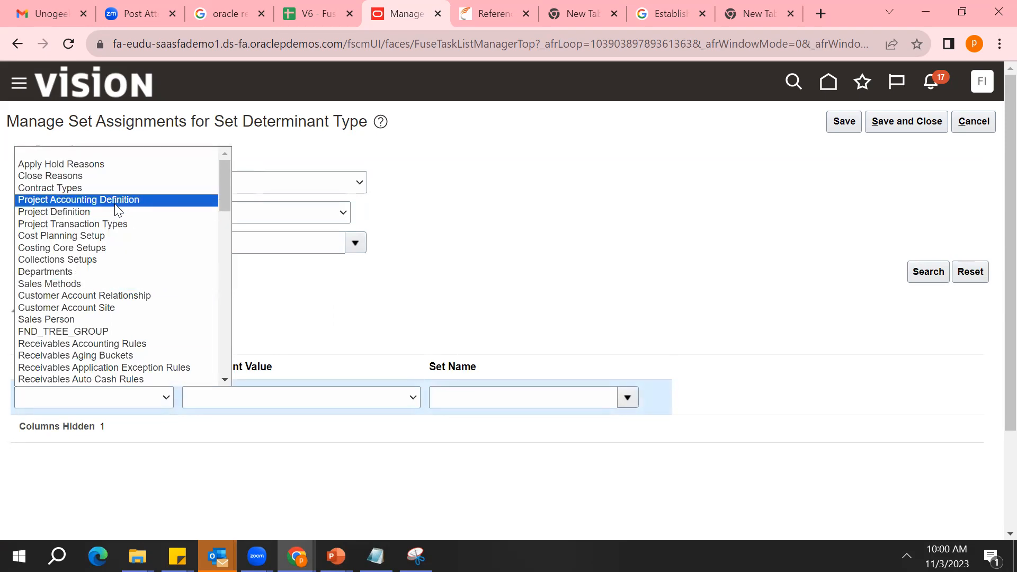
left_click(97, 212)
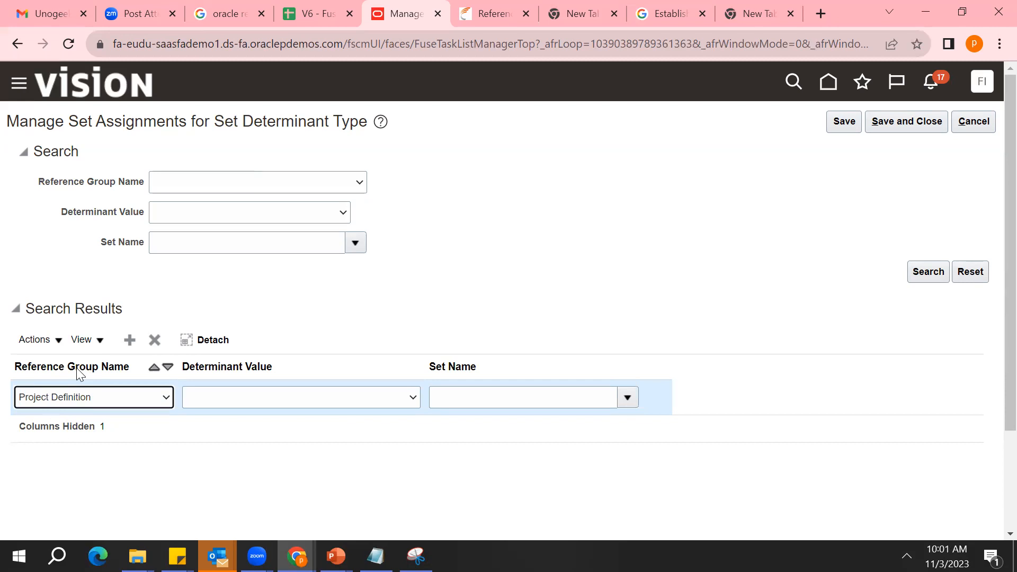
left_click(402, 395)
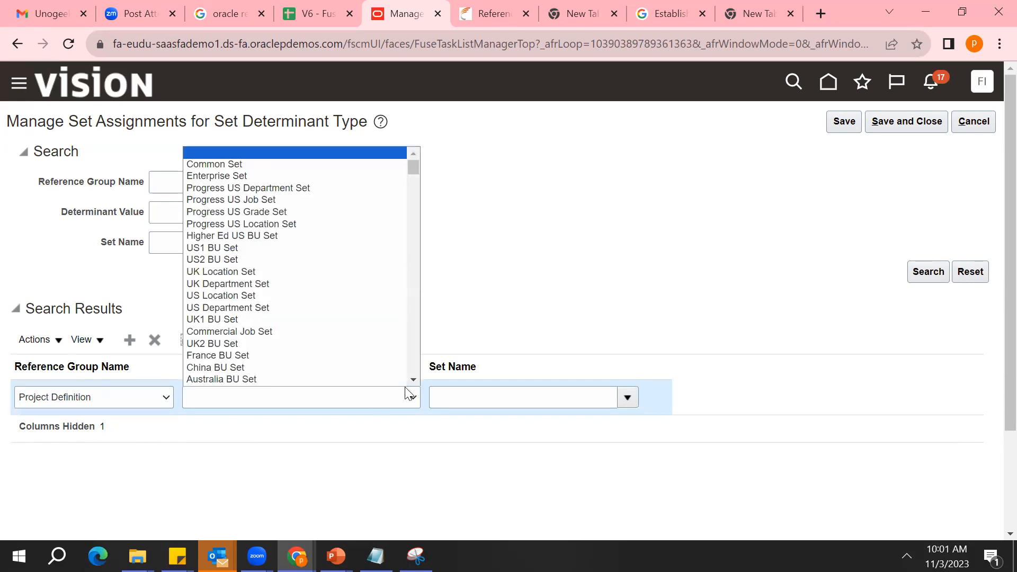
left_click(416, 381)
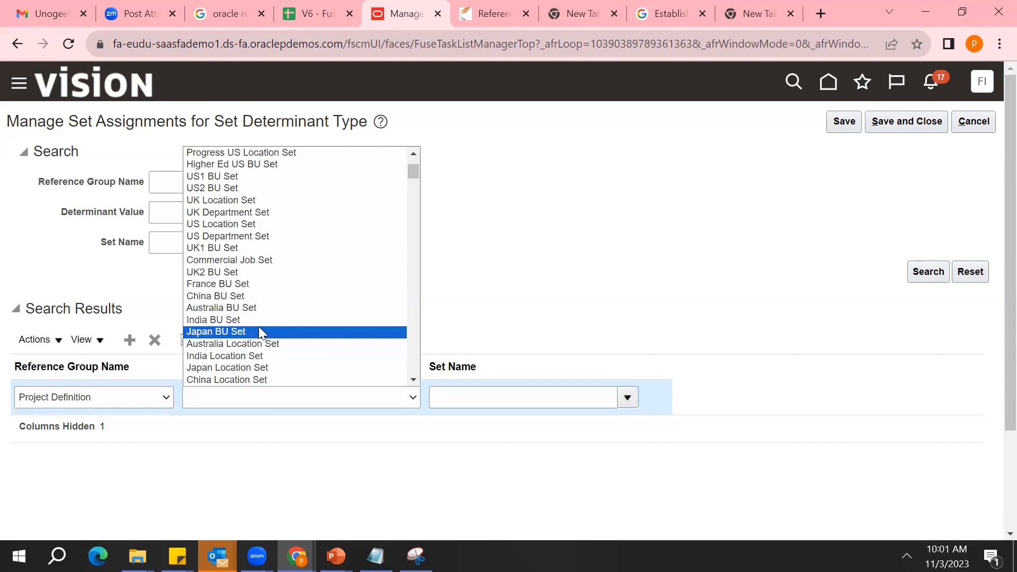
left_click(278, 320)
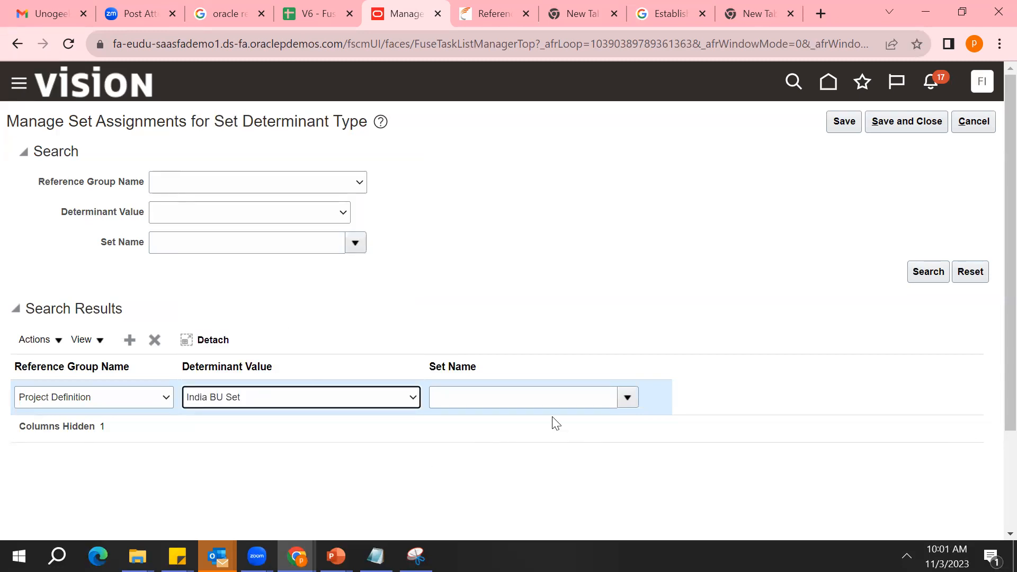
Search the reference data sets by code XX and assign XX_DELHI_RS as the new assignment row's set name
left_click(621, 401)
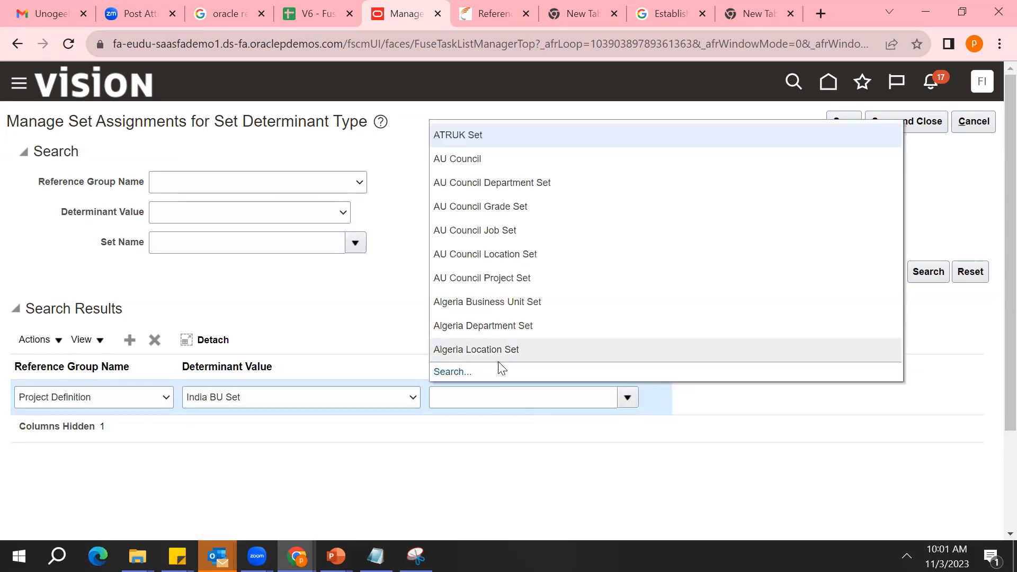
left_click(464, 373)
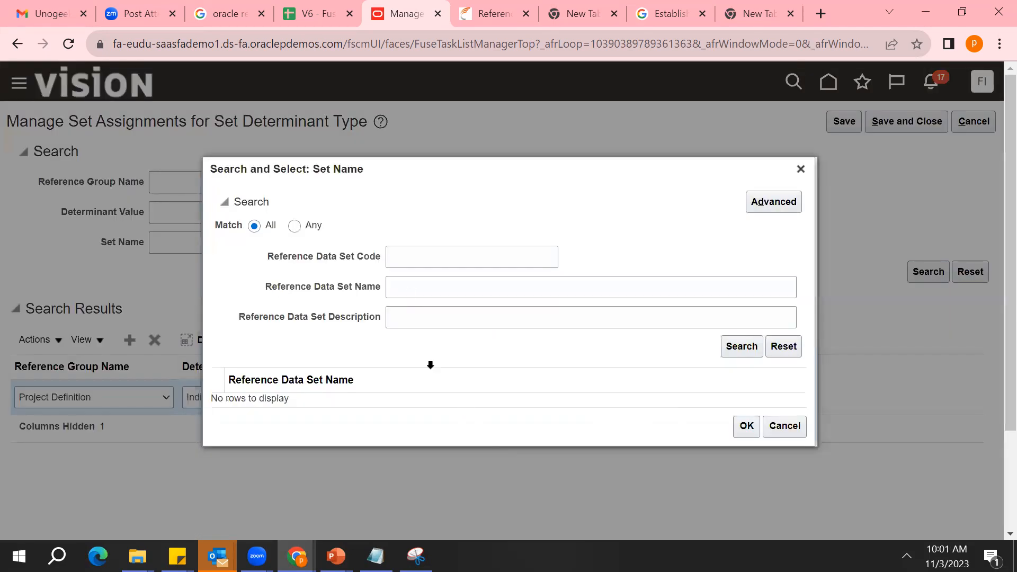
left_click(417, 259)
type("XX")
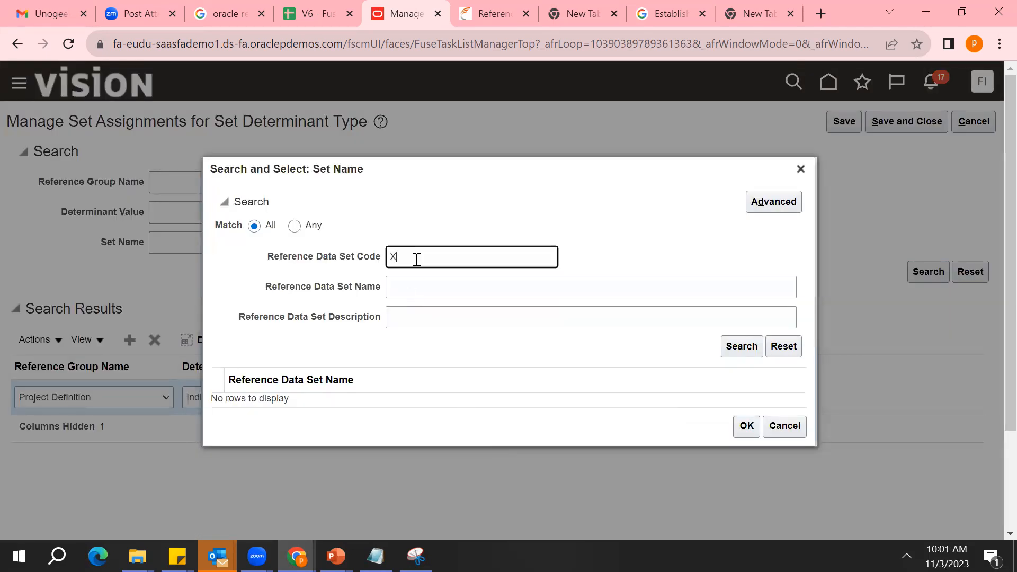
left_click(742, 350)
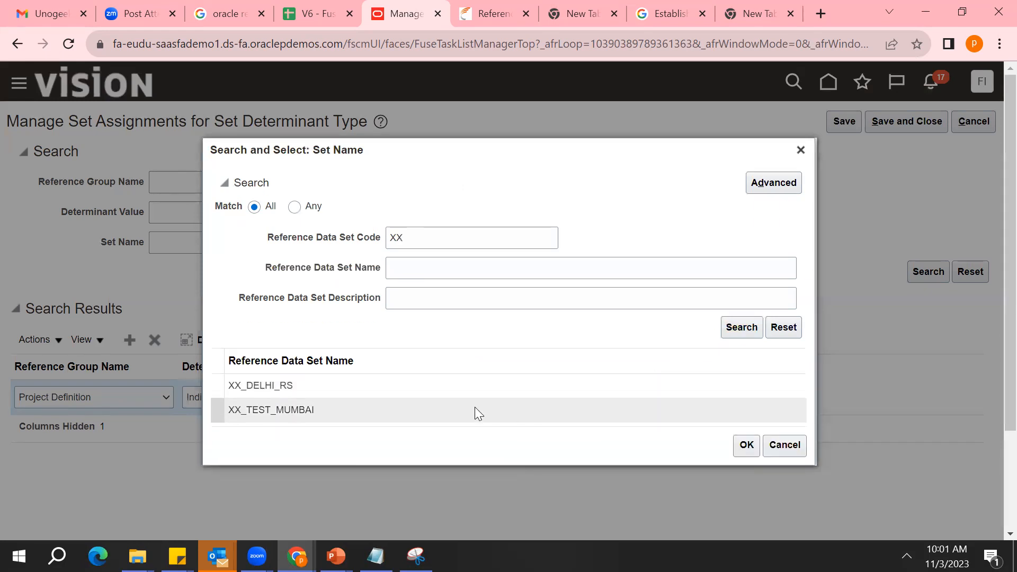
double_click(437, 386)
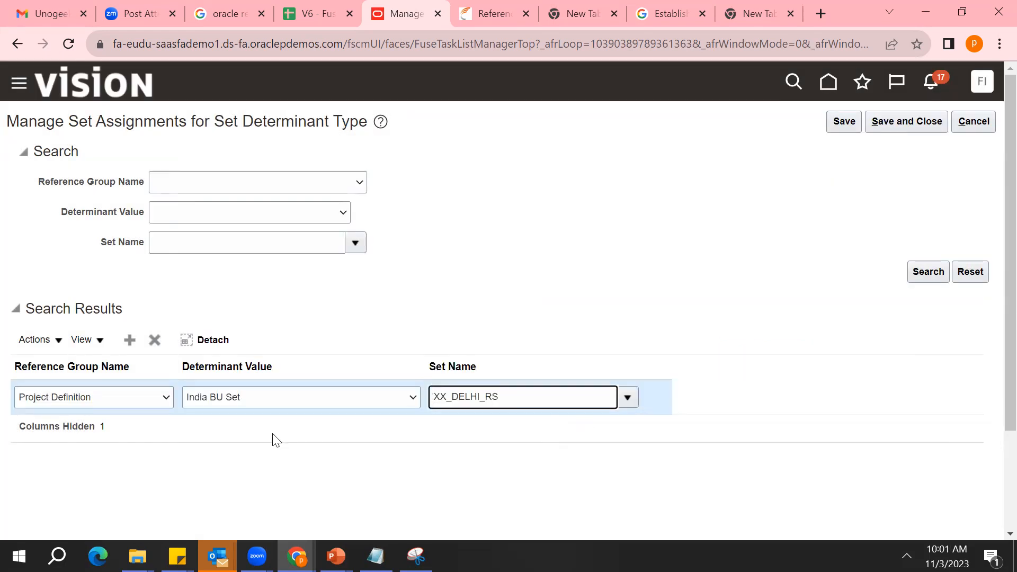
left_click(119, 398)
left_click(120, 398)
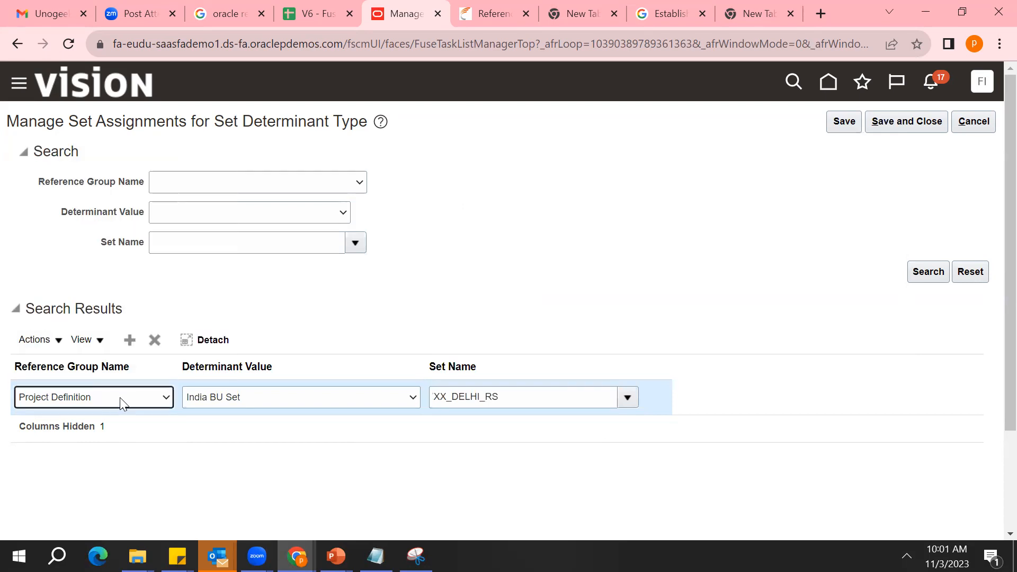
left_click(178, 454)
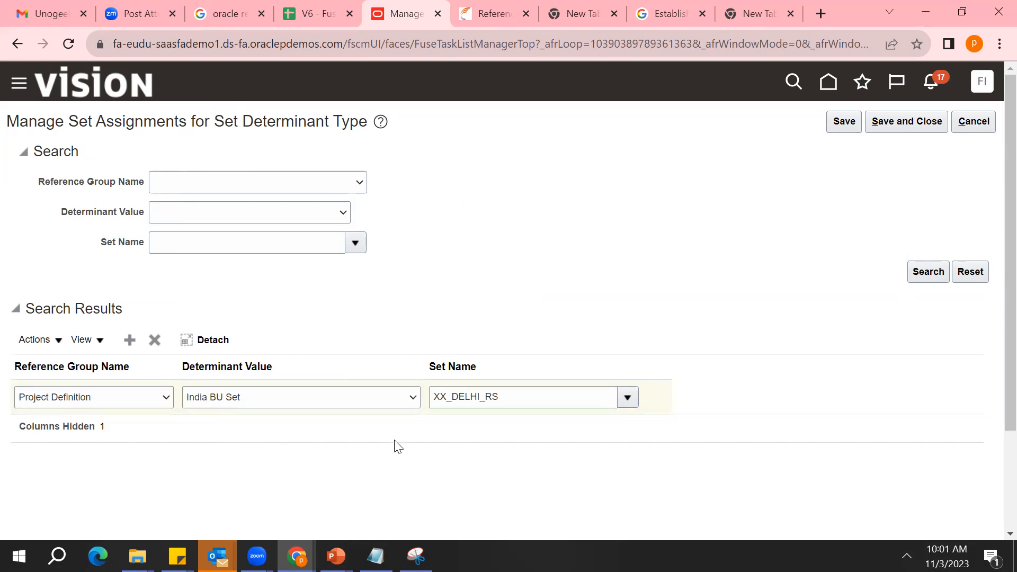
double_click(528, 396)
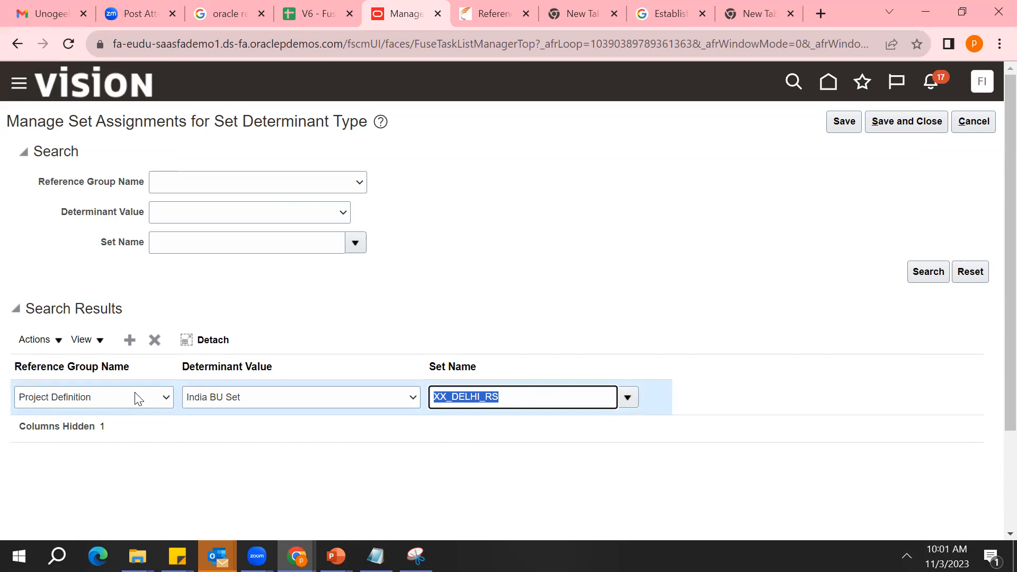
left_click(98, 398)
left_click(99, 398)
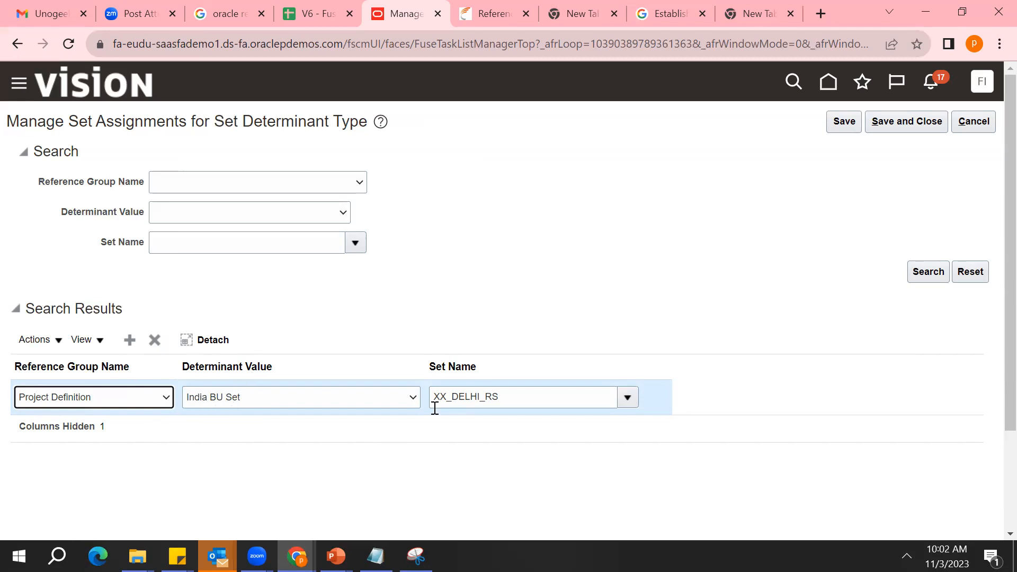
double_click(469, 401)
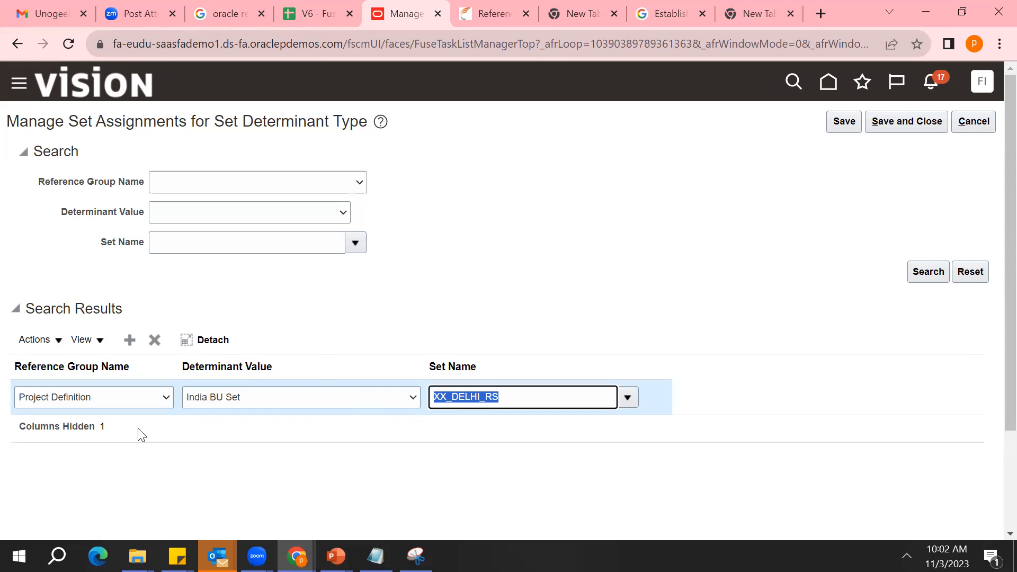
left_click_drag(118, 457, 74, 487)
left_click(103, 450)
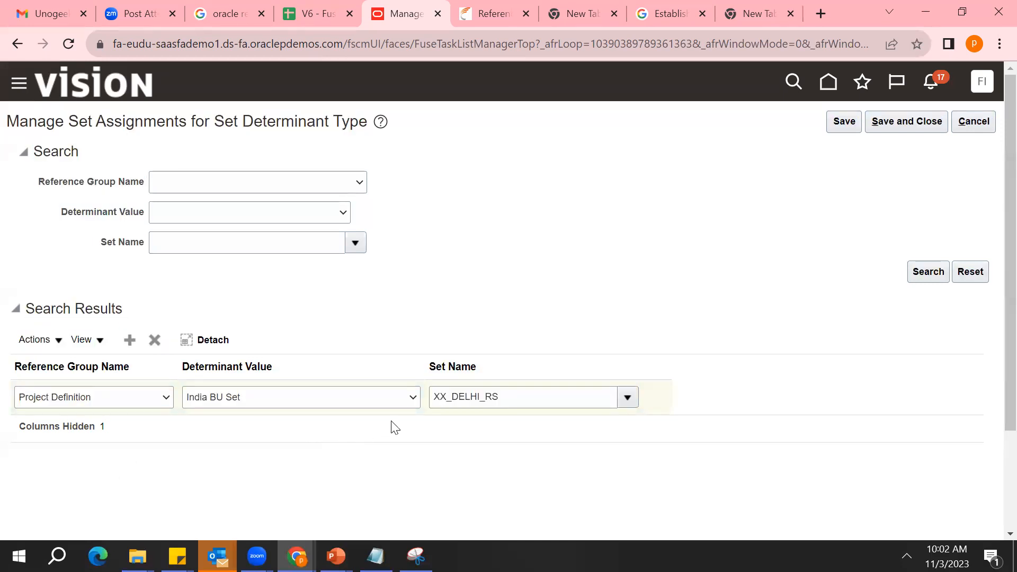
left_click(513, 394)
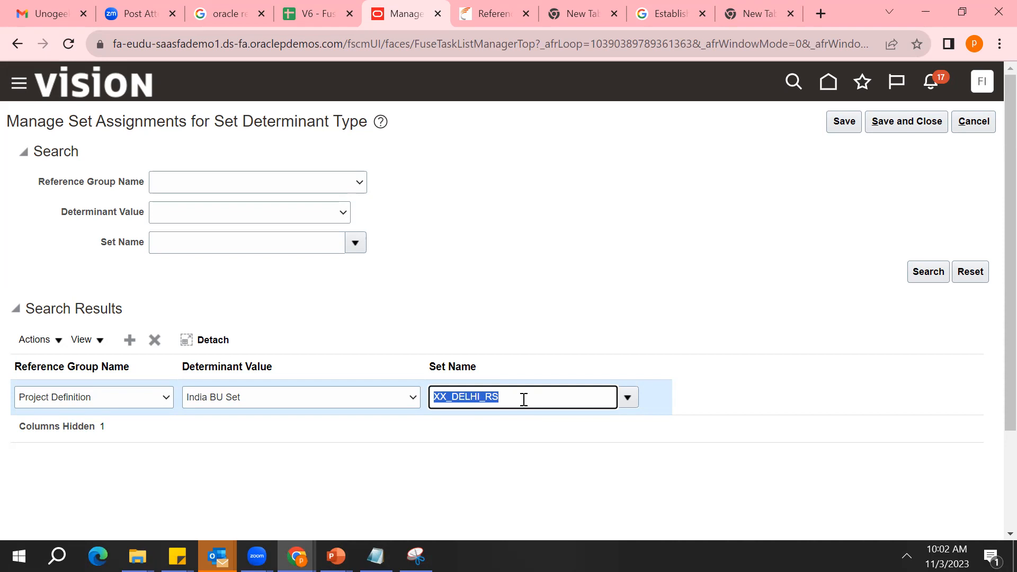
left_click(374, 465)
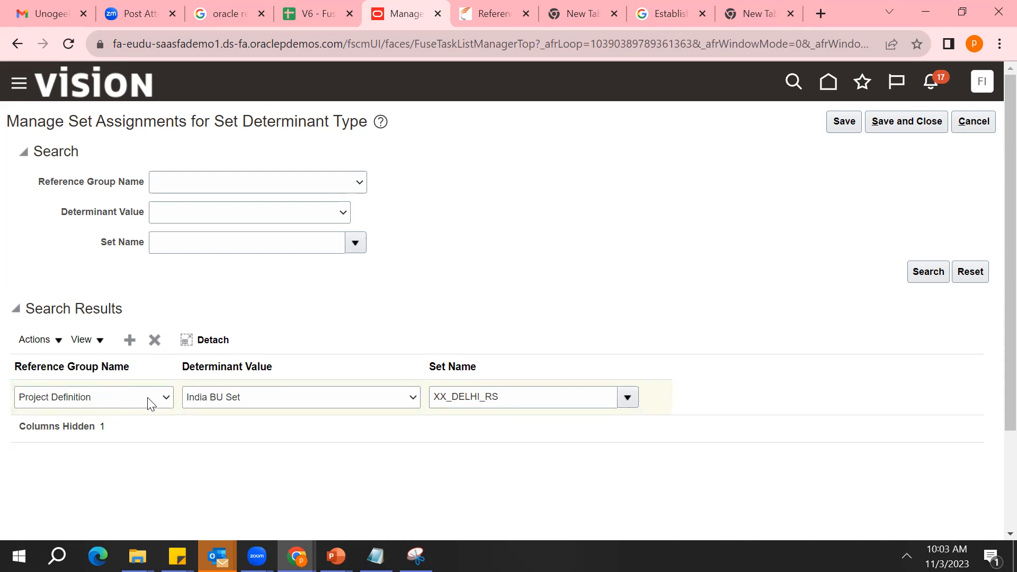
Change the assignment row's reference group name to Departments
left_click(104, 410)
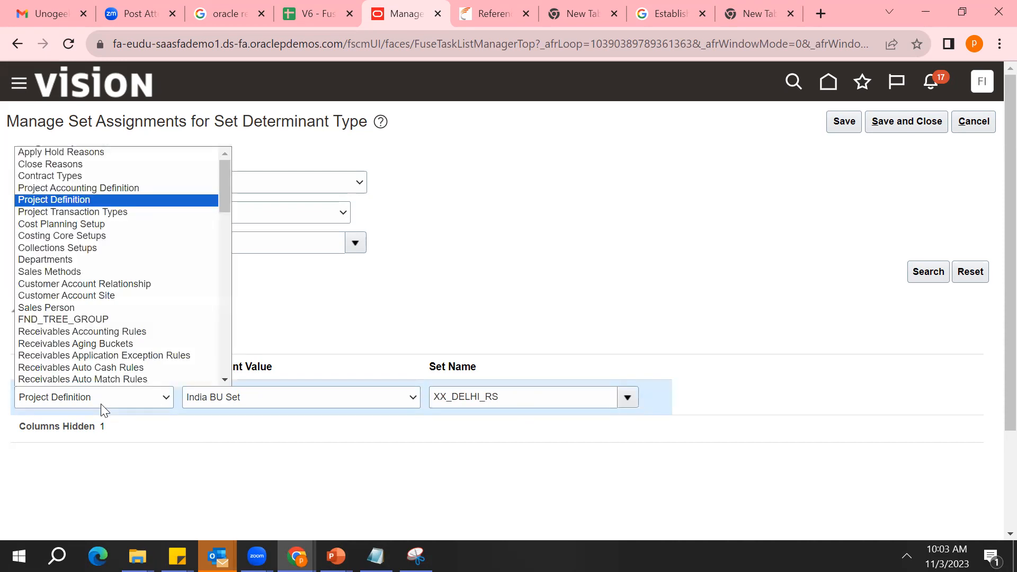
left_click(103, 408)
left_click(104, 409)
left_click(130, 258)
left_click(152, 451)
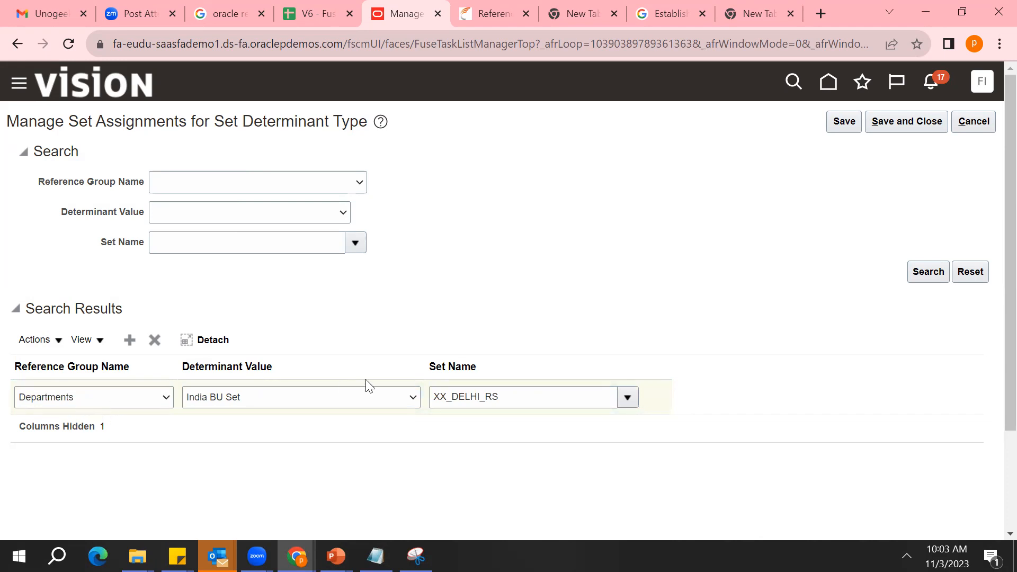
Set the Departments assignment's determinant value to UK Department Set and its set name to Algeria Department Set
left_click(413, 399)
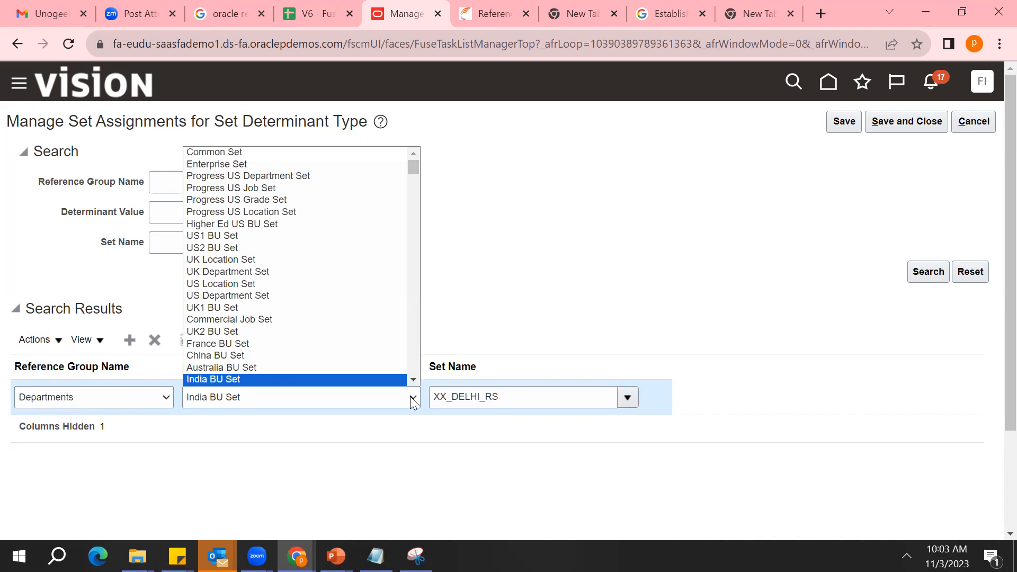
key("Up")
key("Up")
key("Up")
key("Up")
key("Up")
key("Up")
key("Up")
key("Up")
key("Up")
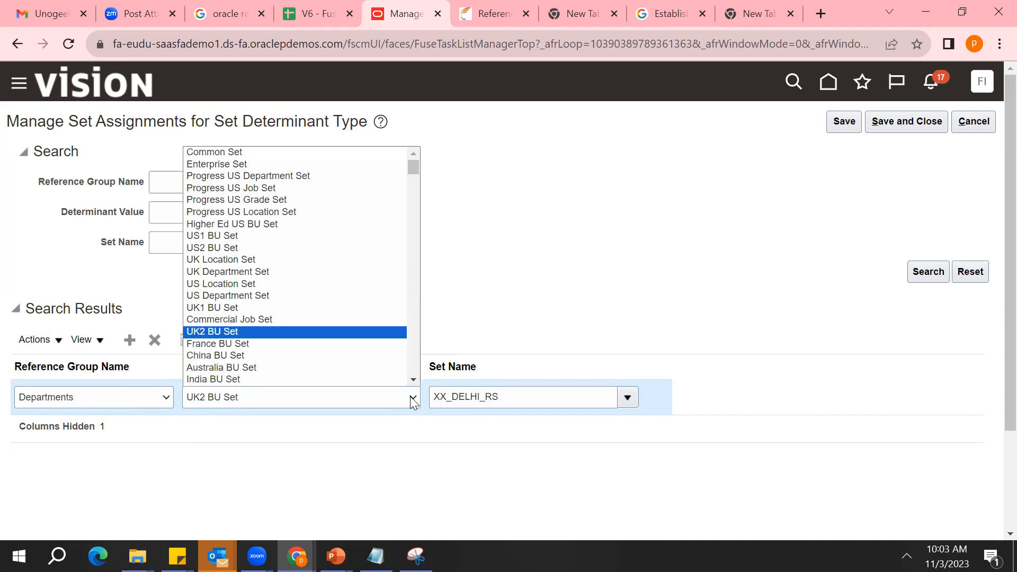
key("Return")
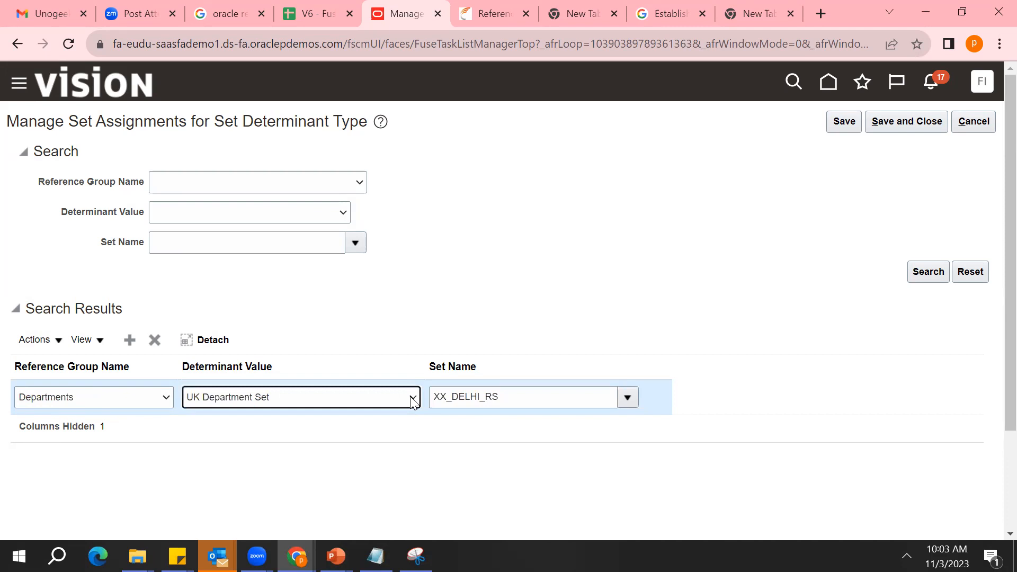
left_click(637, 396)
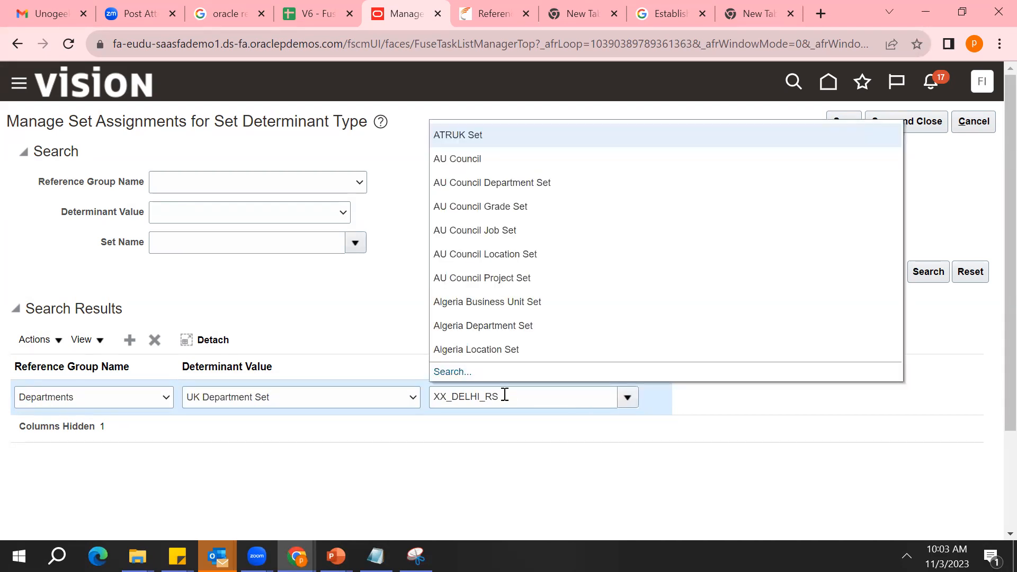
left_click(521, 327)
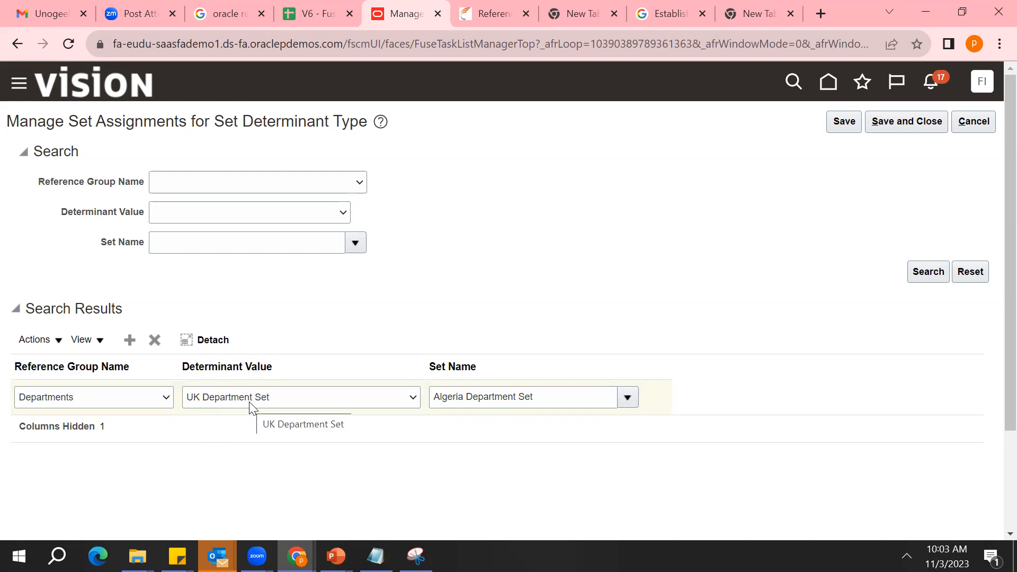
Switch to the Notepad notes and add a Project Definitions heading with two empty dash items below the existing lines
left_click(375, 556)
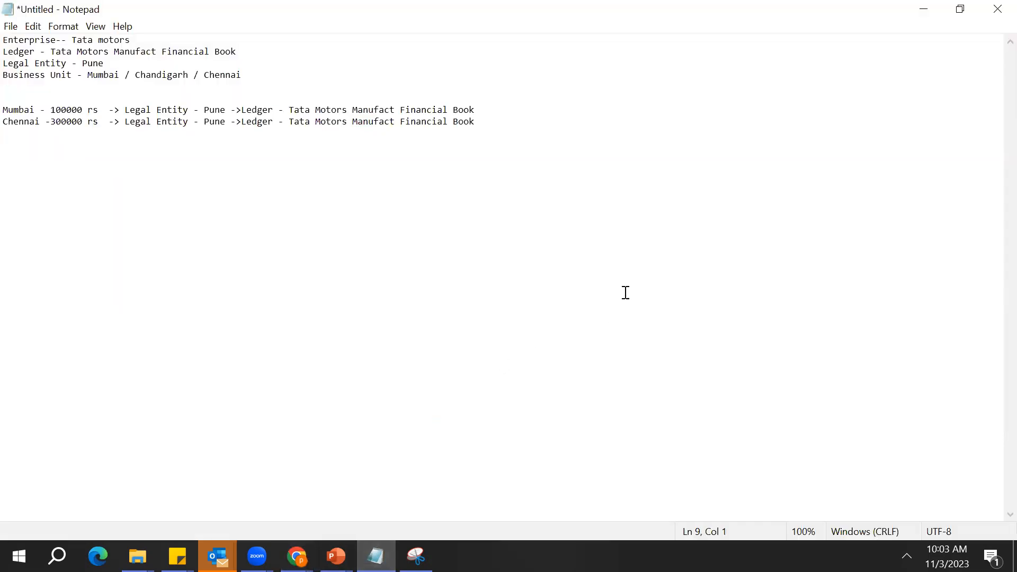
key("Return")
key("Return")
type("r")
type("Project Definitions")
key("Return")
type("-")
key("Return")
type("-")
key("Return")
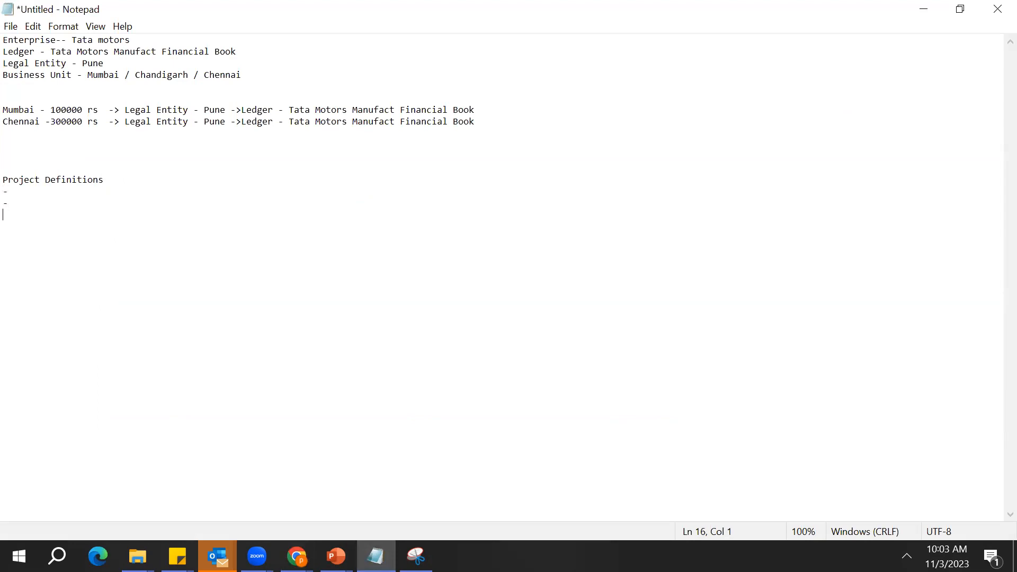
Fill the two dash items under Project Definitions with Project templates and Project Types
key("Up")
key("Up")
key("End")
type("Project templates")
key("Down")
type("Project")
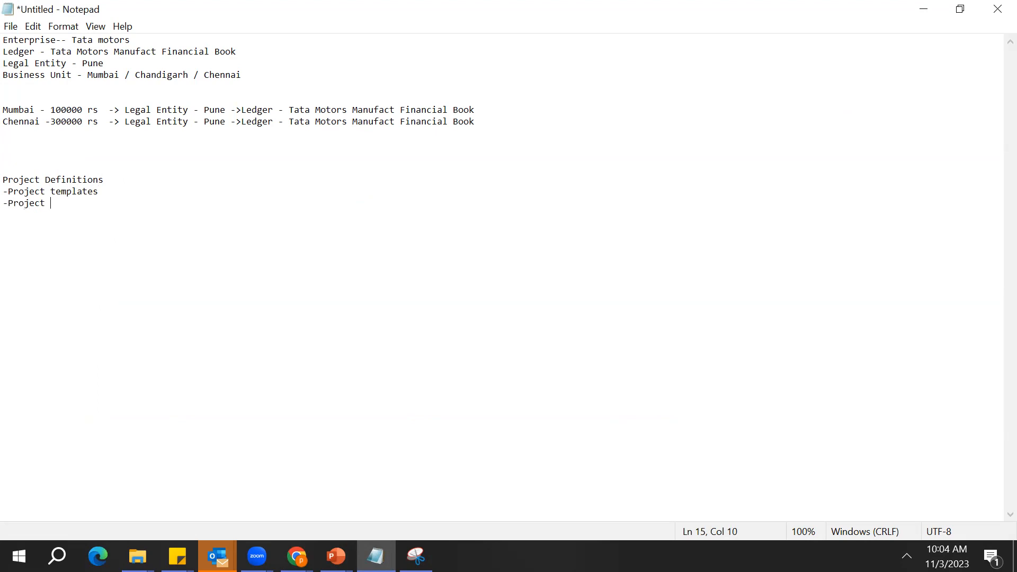
type(" Types")
key("Return")
Append an arrow "->" after the Project Definitions heading and place the cursor behind it
key("Up")
key("Up")
key("Right")
key("Right")
key("Right")
key("Right")
key("Right")
key("Right")
key("Right")
key("Right")
key("Right")
key("Right")
key("Right")
key("Right")
key("Right")
key("Right")
key("Right")
key("Right")
key("Right")
key("Right")
key("Right")
type("->")
left_click(93, 65)
double_click(92, 65)
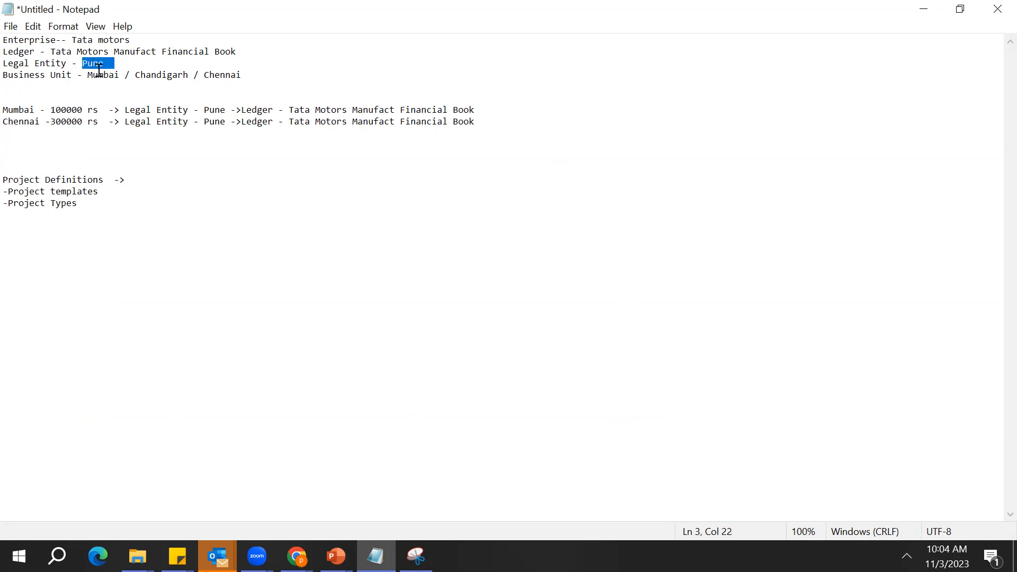
double_click(99, 75)
left_click(143, 178)
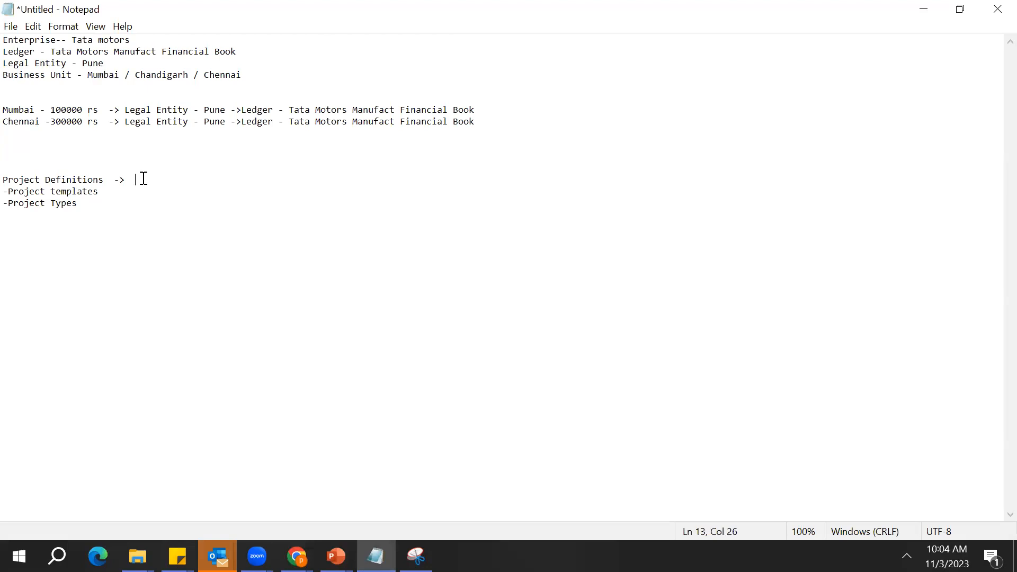
Continue the Project Definitions line with "BU - Mumbai - >"
type("BU - Mumbai - > XX_MUMBAI-_SET")
Examine the Project Definitions line, its templates and types items, and the Mumbai business unit in the notes
double_click(141, 179)
double_click(62, 182)
double_click(62, 180)
double_click(55, 191)
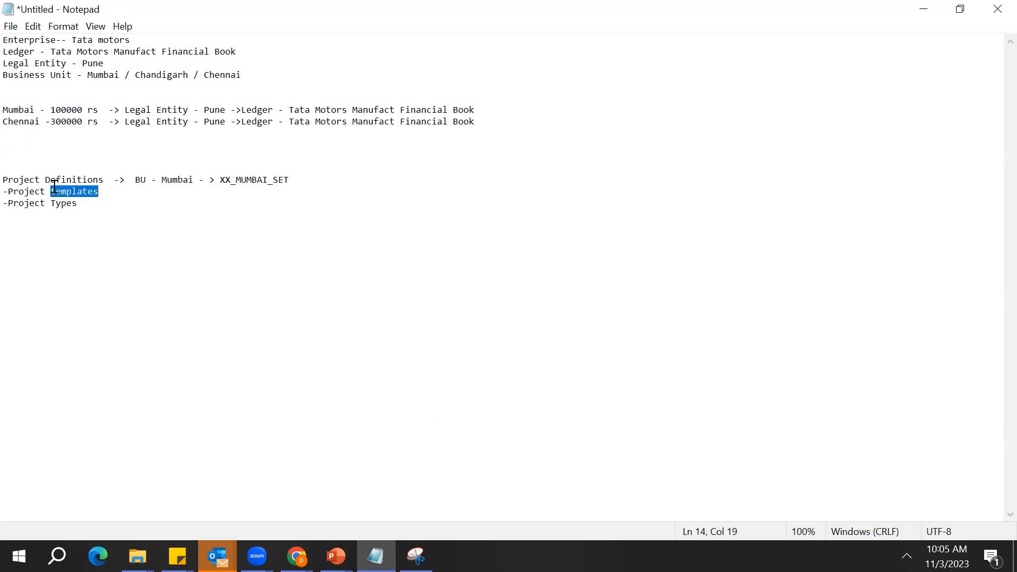
double_click(62, 203)
left_click(139, 182)
double_click(98, 79)
double_click(98, 78)
double_click(98, 78)
double_click(98, 78)
left_click(98, 79)
left_click(103, 178)
Add the header text "Reference Group -- Determinant Level ->" above the Project Definitions line
left_click(21, 160)
type("Reference Group")
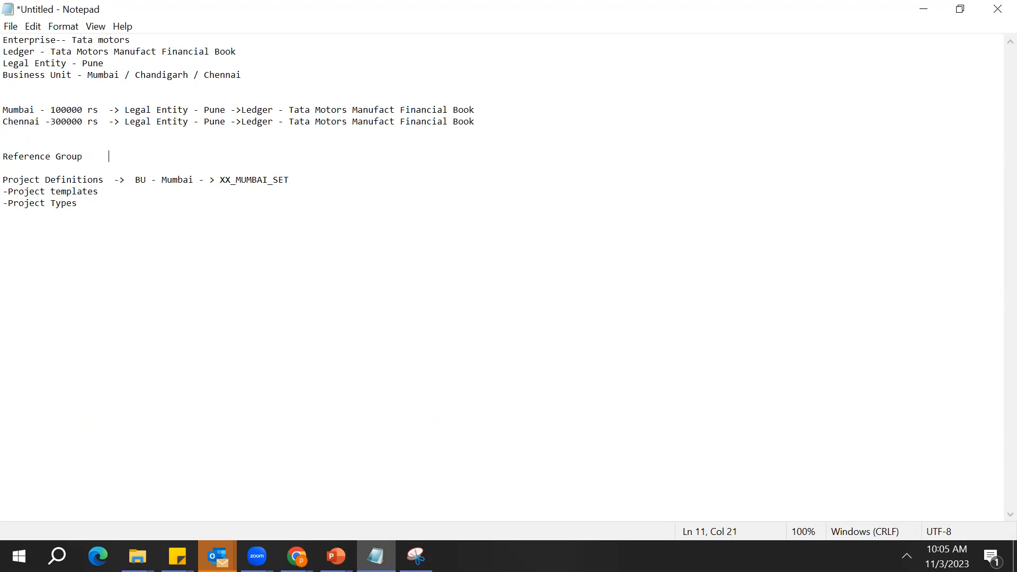
type("     -- Determinant Level ->")
Examine how the BU - Mumbai determinant relates to the project templates and project types items
double_click(144, 183)
left_click(146, 185)
double_click(166, 183)
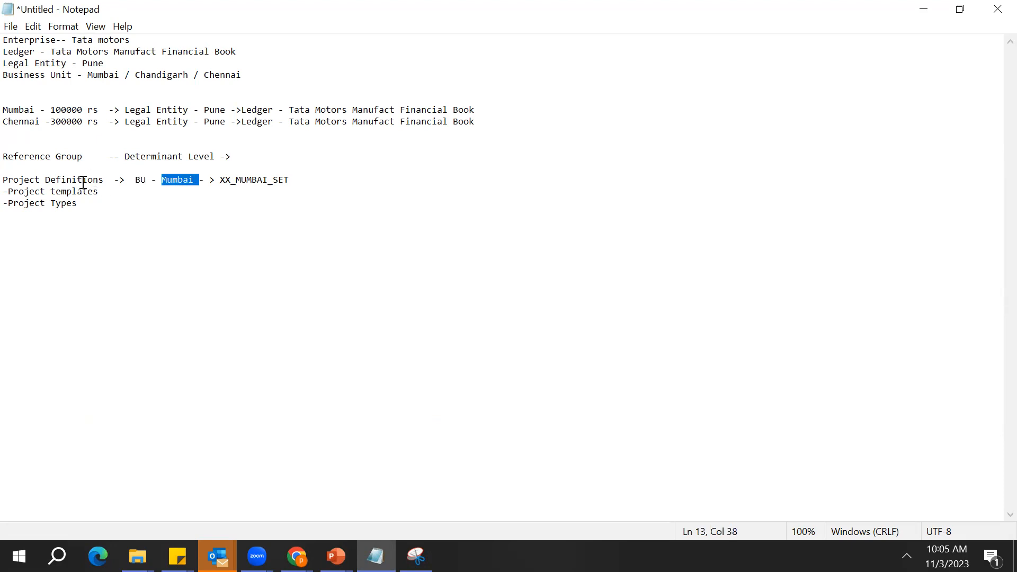
left_click(83, 183)
double_click(64, 204)
left_click(66, 192)
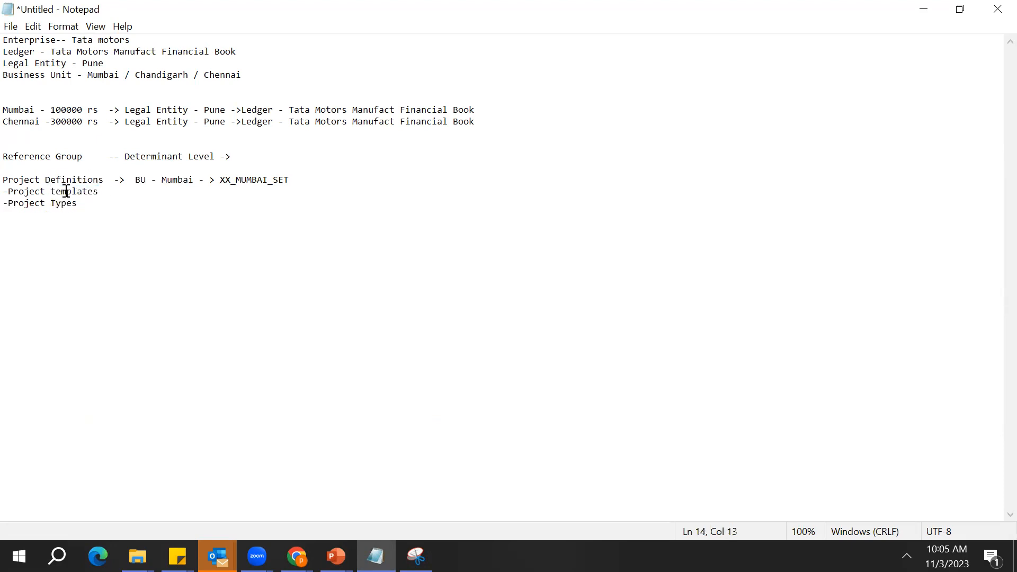
double_click(66, 192)
double_click(73, 176)
left_click(73, 176)
double_click(74, 191)
Shift XX_MUMBAI_SET over to align with the header and complete the header line with "Reference data set"
left_click(218, 181)
key("Up")
type("RE")
key("BackSpace")
key("BackSpace")
key("BackSpace")
key("Left")
type("Reference data set")
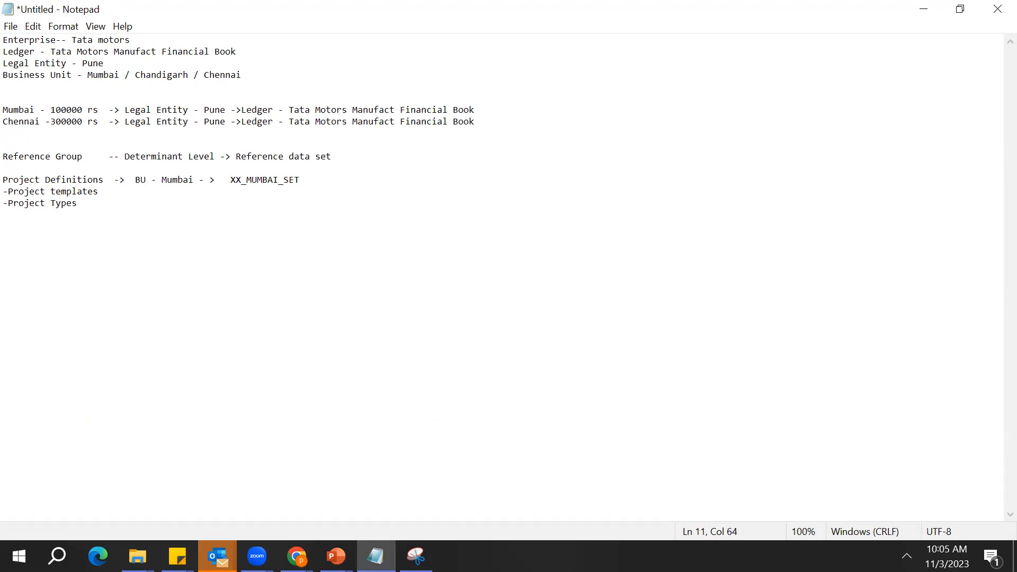
List five sample employees' first names on separate lines below the project items
left_click(269, 250)
key("Return")
key("Return")
key("Return")
type("Ram")
key("Return")
type("Shay")
key("BackSpace")
key("BackSpace")
type("yam")
key("Return")
type("Ajay")
key("Return")
type("Pooja")
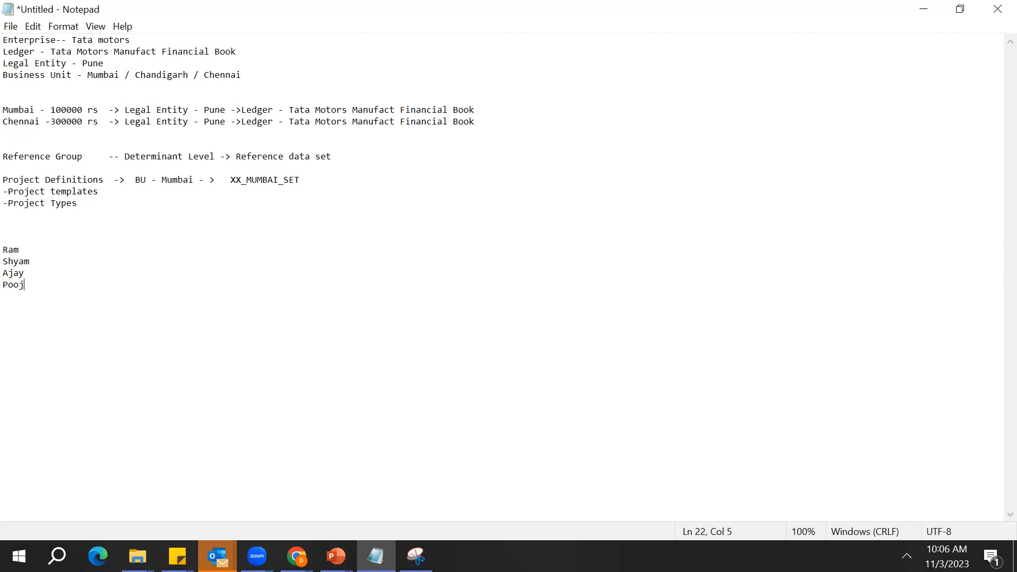
key("Return")
type("Amar")
Add the heading Mumbai above the list of employee names
key("Up")
key("Up")
key("Up")
key("Up")
key("Up")
type("Mumbai")
Copy XX_MUMBAI_SET from the Project Definitions line and paste it after each of the first four employee names
key("Up")
double_click(237, 181)
key("ctrl+c")
key("Down")
key("Down")
key("Down")
key("Down")
key("Down")
key("Down")
key("Right")
key("End")
key("ctrl+v")
key("Down")
key("ctrl+v")
key("Down")
key("ctrl+v")
key("Down")
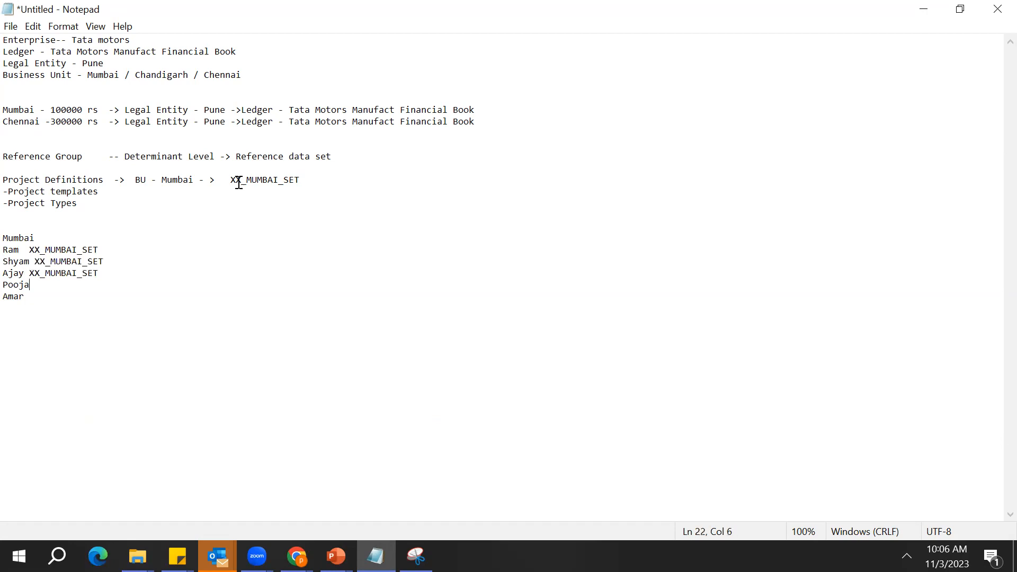
key("ctrl+v")
key("Down")
key("Up")
Examine the fifth employee's entry against the project templates and project types under Project Definitions
double_click(11, 297)
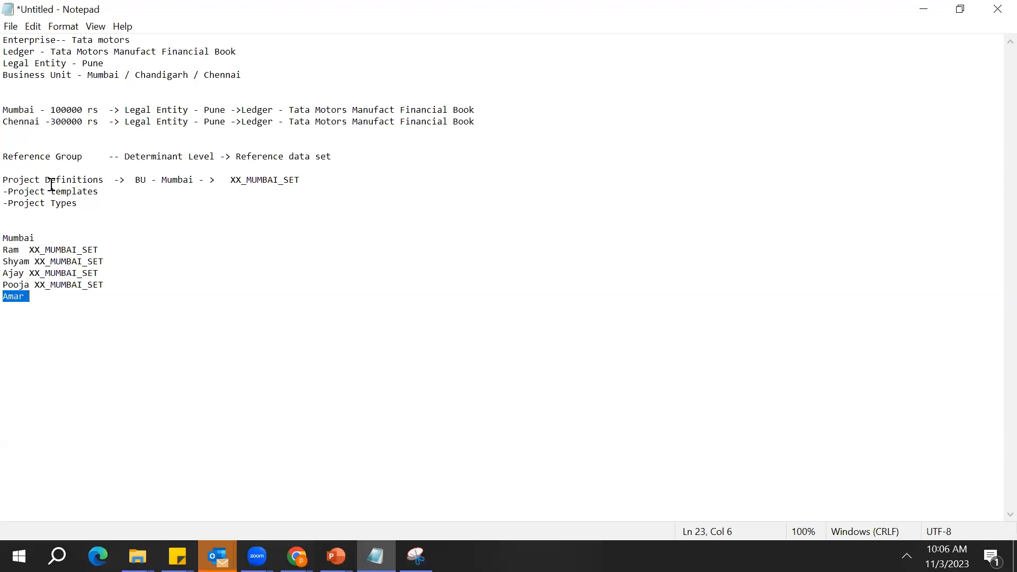
double_click(78, 207)
double_click(11, 181)
left_click(13, 181)
double_click(88, 191)
left_click(66, 226)
double_click(63, 204)
left_click(63, 204)
Enter XX_ACCOUNTANT as the reference set beside the fifth employee's name
left_click(47, 297)
type("XX_ACCOUNTANT")
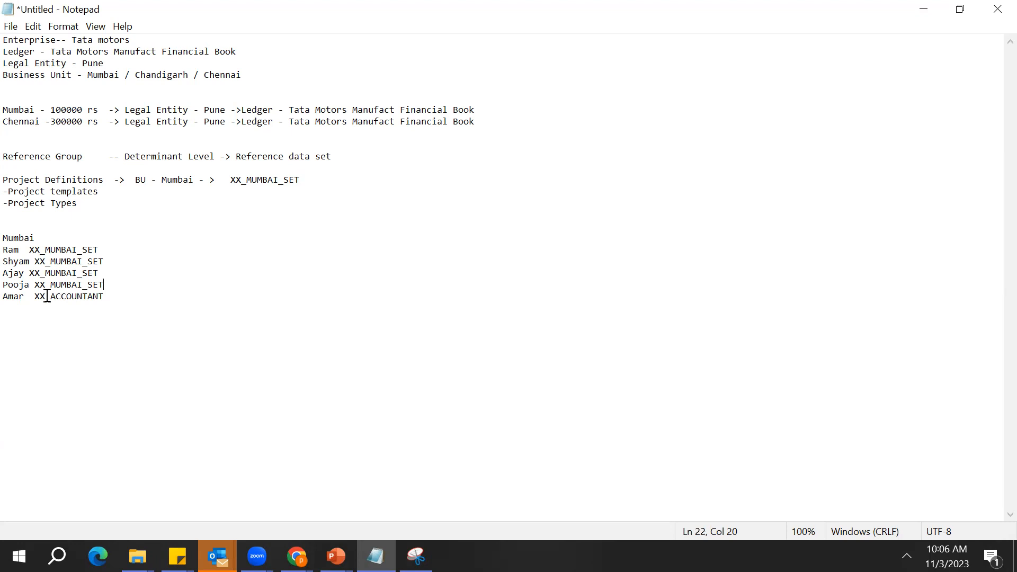
Replace the fifth employee's reference set with XX_CHENNAI_SET
key("Up")
key("Up")
key("Up")
key("Up")
key("Left")
key("Left")
key("Left")
key("Left")
key("Left")
key("Left")
key("Left")
key("Left")
key("Left")
key("Left")
key("Left")
key("Right")
key("Right")
key("Down")
key("Down")
key("Down")
key("Down")
key("Right")
key("Right")
key("Right")
key("Right")
key("Right")
key("Right")
key("Right")
key("Right")
key("Right")
key("Right")
key("Right")
key("BackSpace")
key("BackSpace")
key("BackSpace")
key("BackSpace")
key("BackSpace")
key("BackSpace")
key("BackSpace")
key("BackSpace")
key("BackSpace")
key("BackSpace")
key("BackSpace")
key("BackSpace")
key("BackSpace")
type("XX_CHENNAI_SET")
key("Down")
double_click(121, 298)
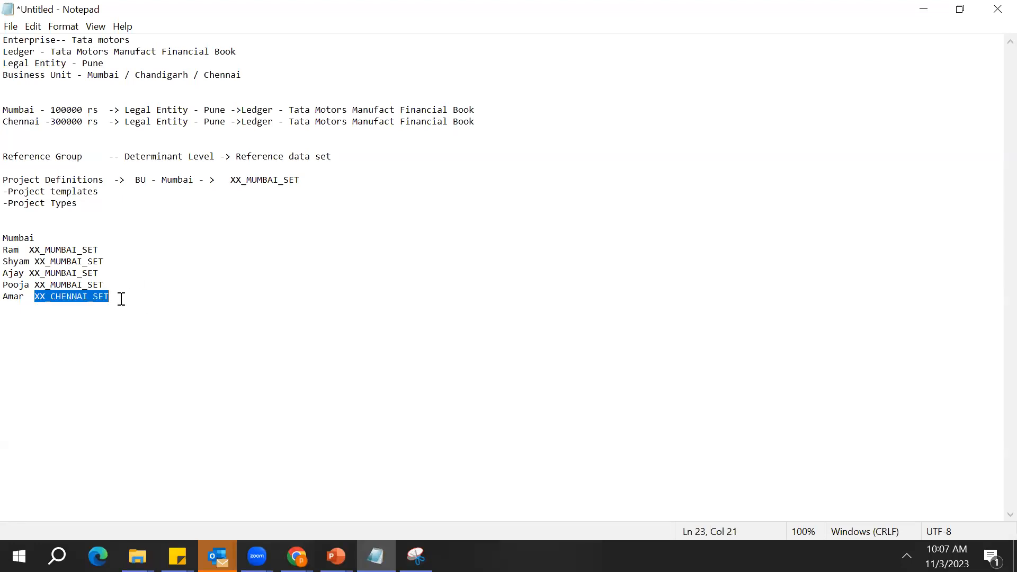
Add spaces after the first and third employees' names so all the reference sets line up in one column
left_click(77, 204)
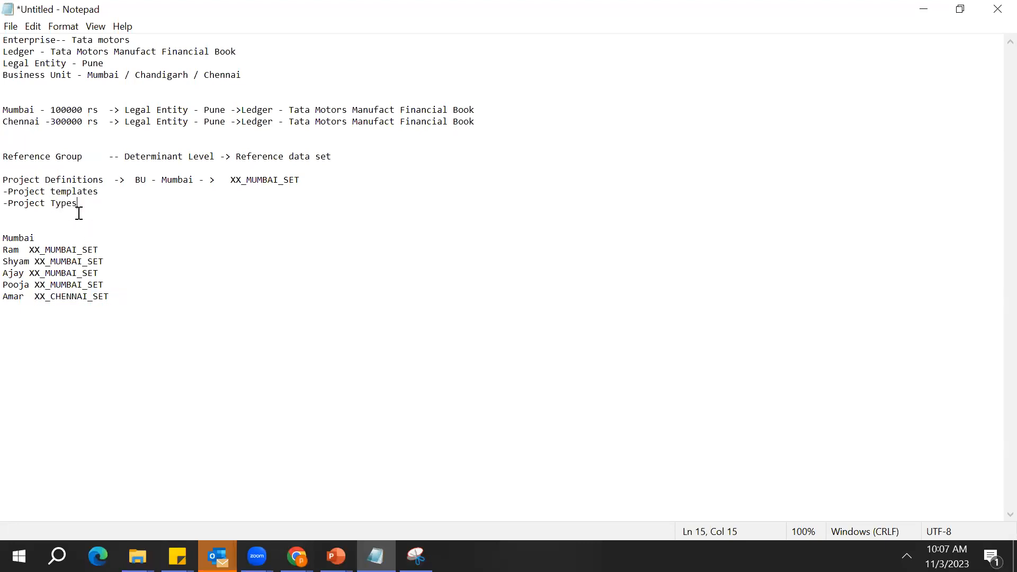
double_click(104, 283)
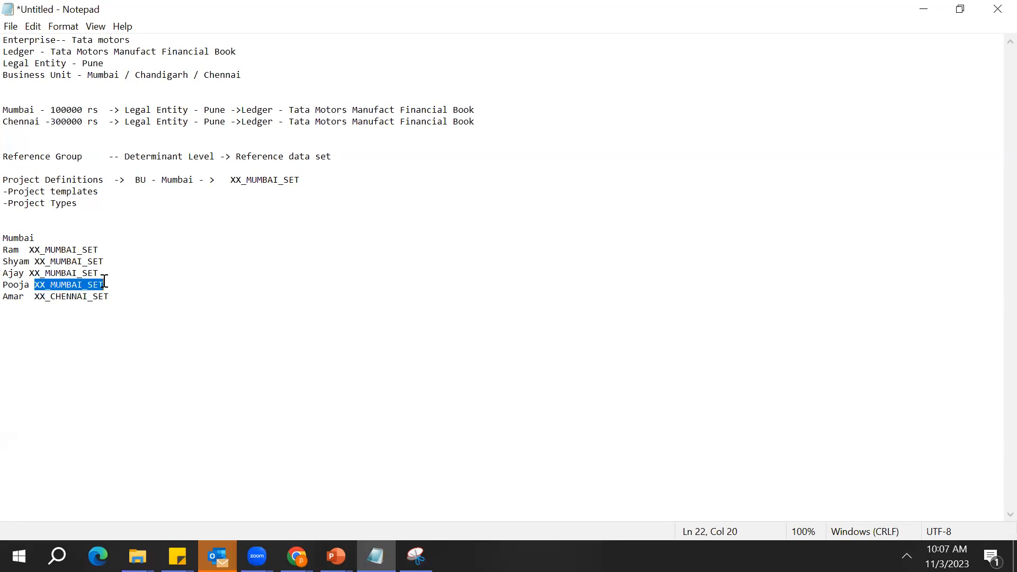
left_click(105, 282)
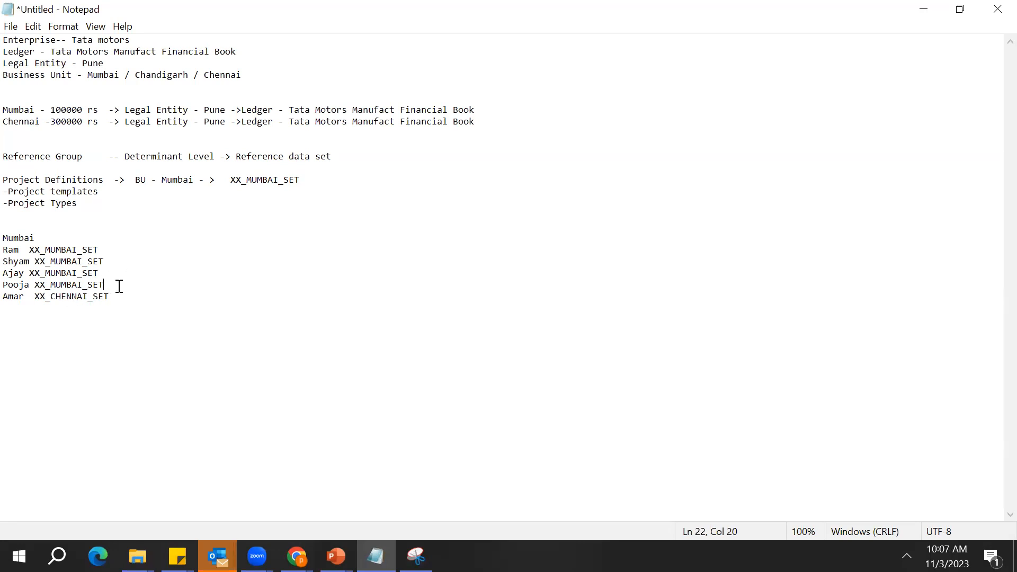
key("Left")
key("Left")
key("Left")
key("Left")
key("Left")
key("Right")
key("Right")
key("Right")
key("Right")
key("Right")
key("Up")
key("Up")
key("Up")
key("Up")
key("Down")
key("Down")
key("Down")
key("Down")
key("Up")
key("Up")
key("Up")
key("Up")
key("Left")
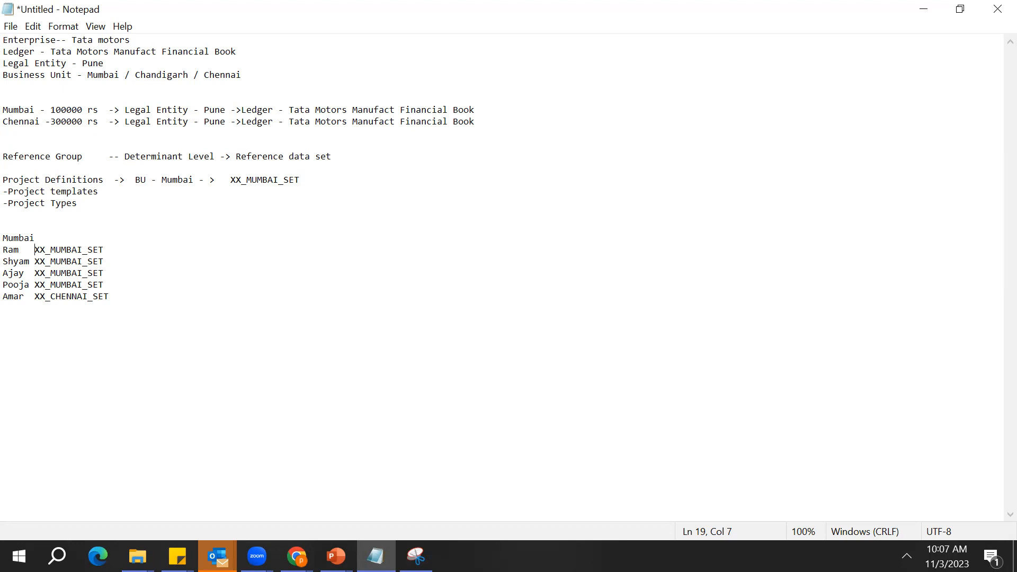
Switch to the Oracle setup in Chrome, cancel the set assignments page and open Manage Reference Data Set Data Access for Users
left_click(297, 556)
left_click(328, 532)
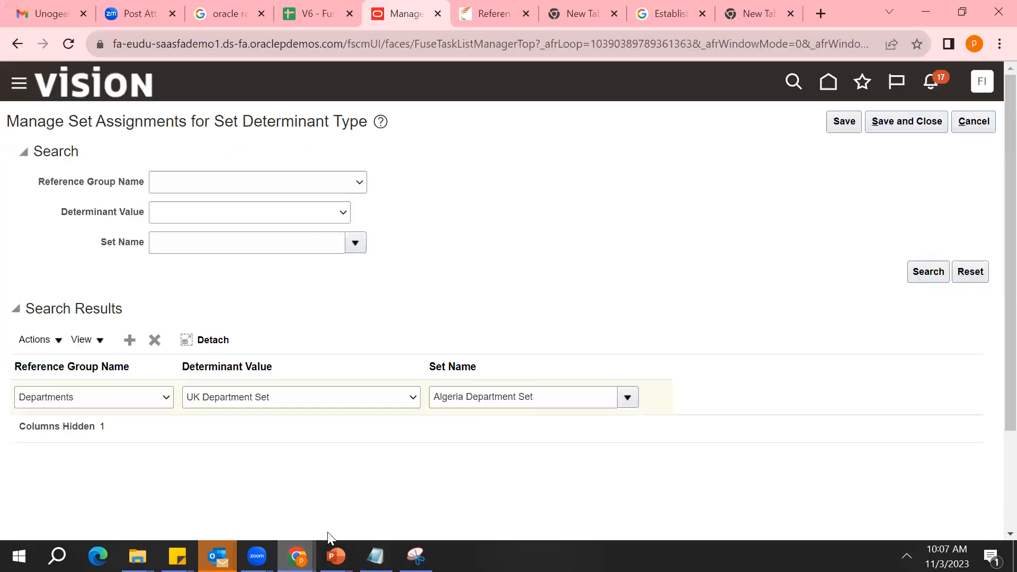
left_click(978, 123)
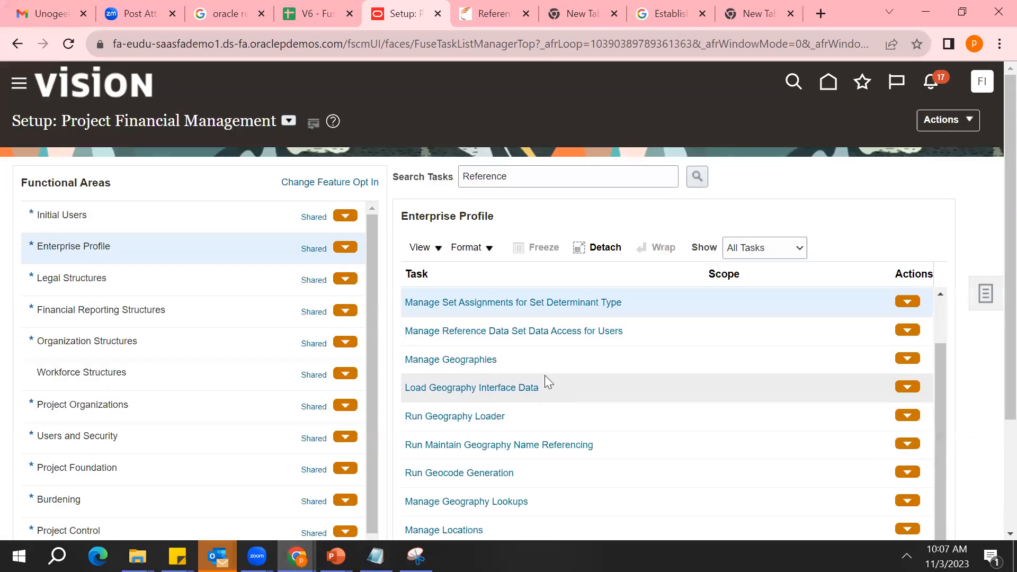
left_click(552, 332)
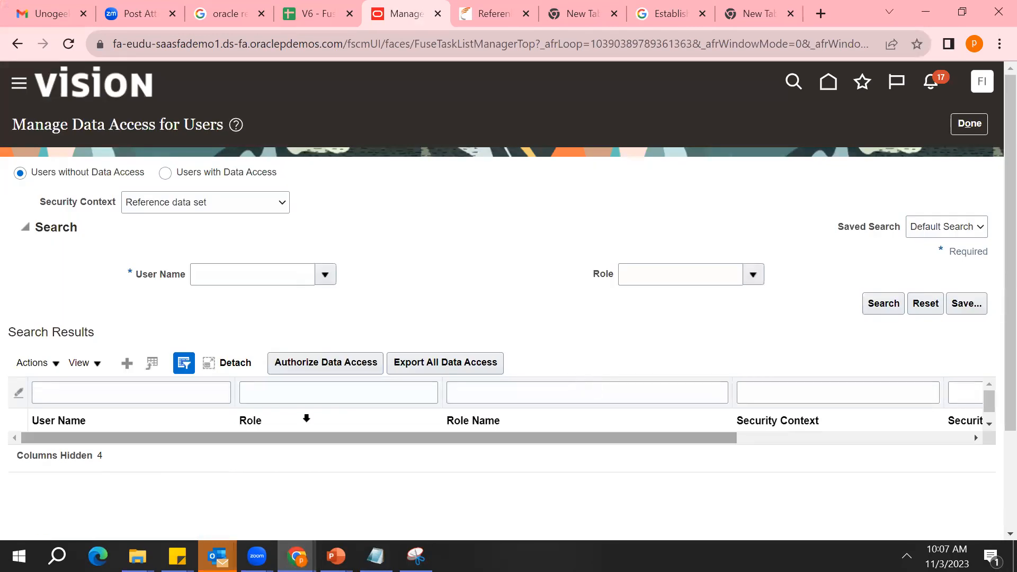
Search the users without reference data set access for the first personal user name in the list and review the roles
left_click(332, 281)
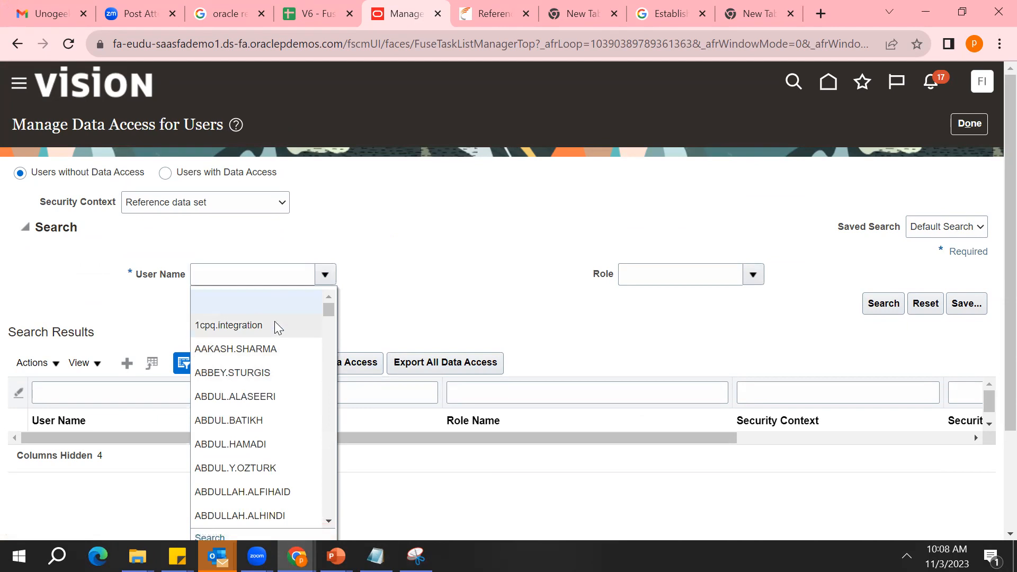
left_click(274, 347)
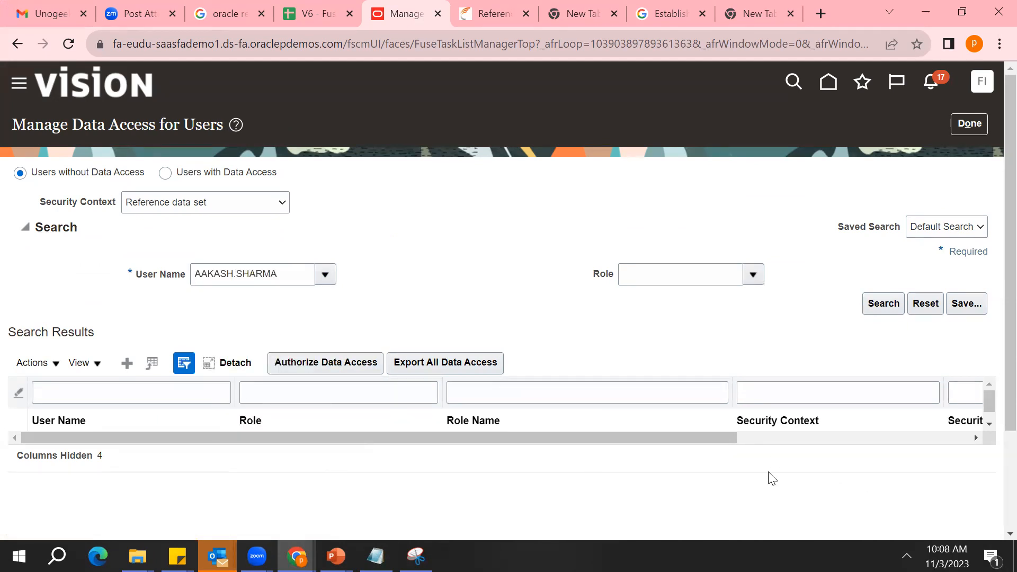
left_click(882, 307)
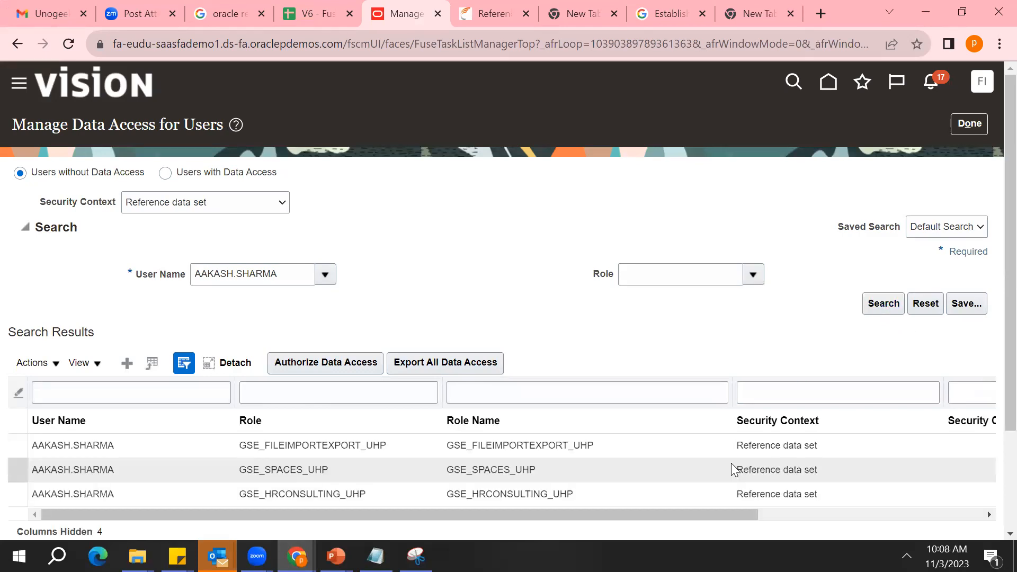
left_click(556, 445)
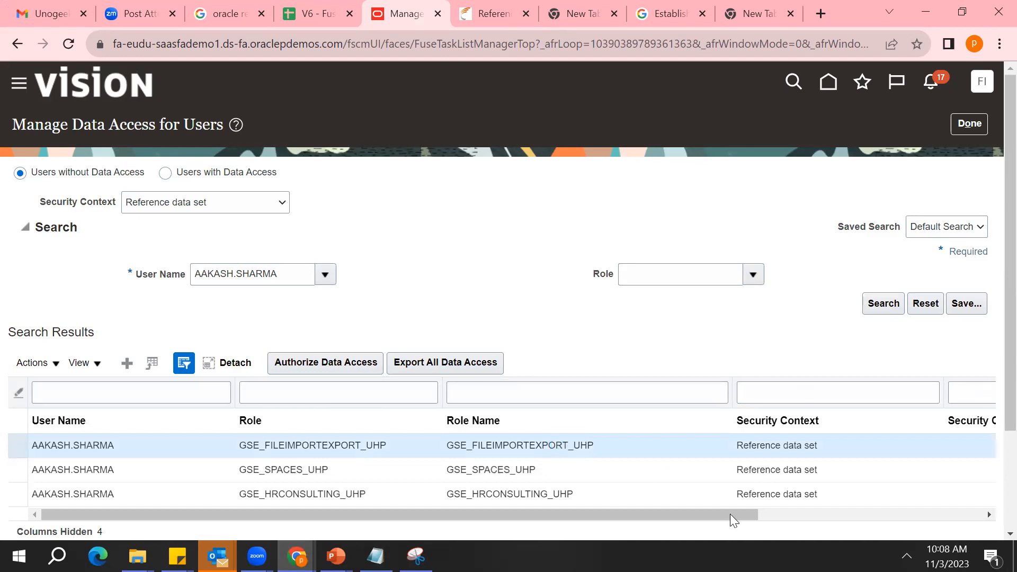
left_click_drag(731, 517, 545, 518)
Start a new data access entry for the searched user with the role Project Team Member
left_click(127, 363)
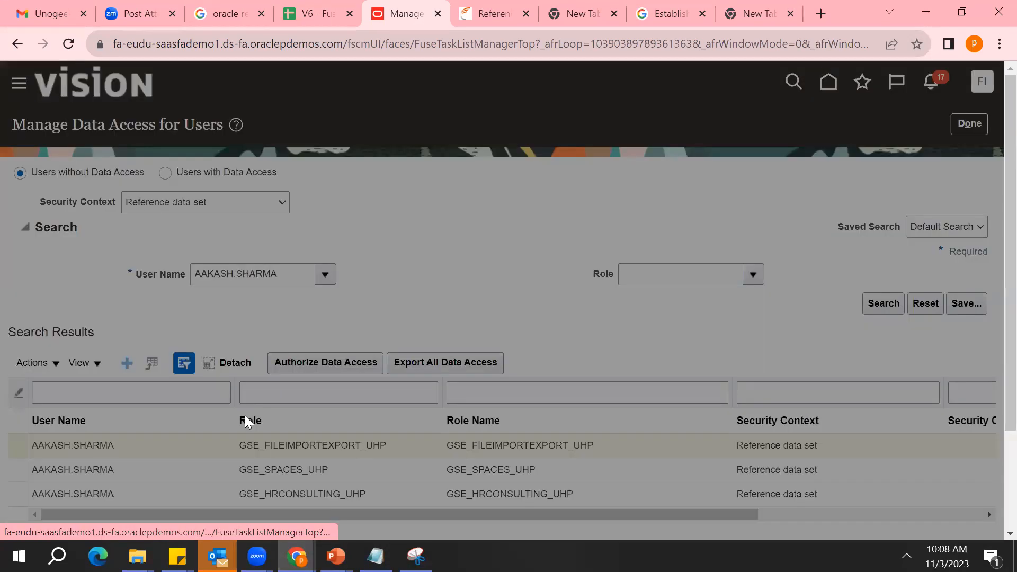
left_click(167, 311)
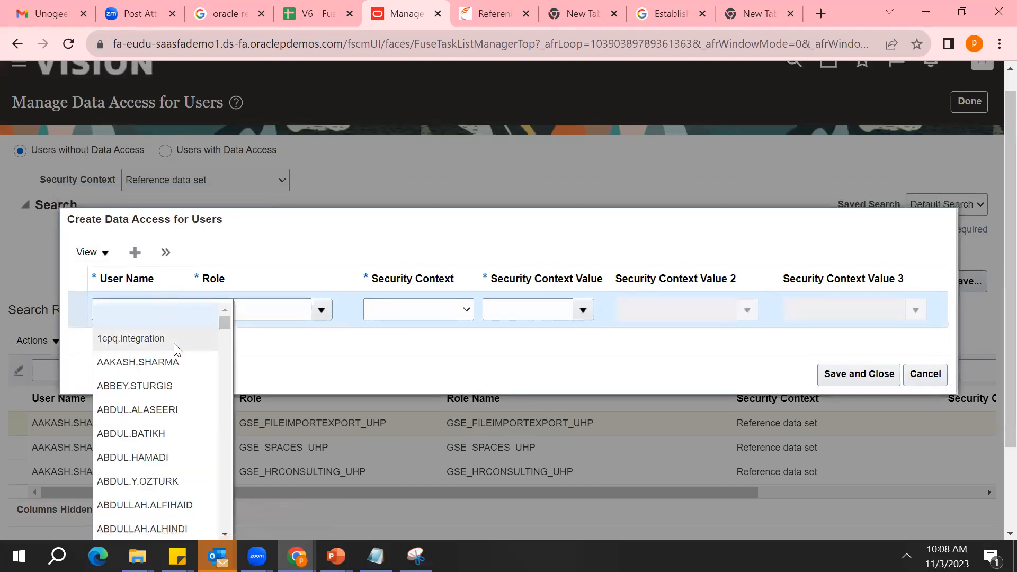
left_click(175, 361)
left_click(320, 308)
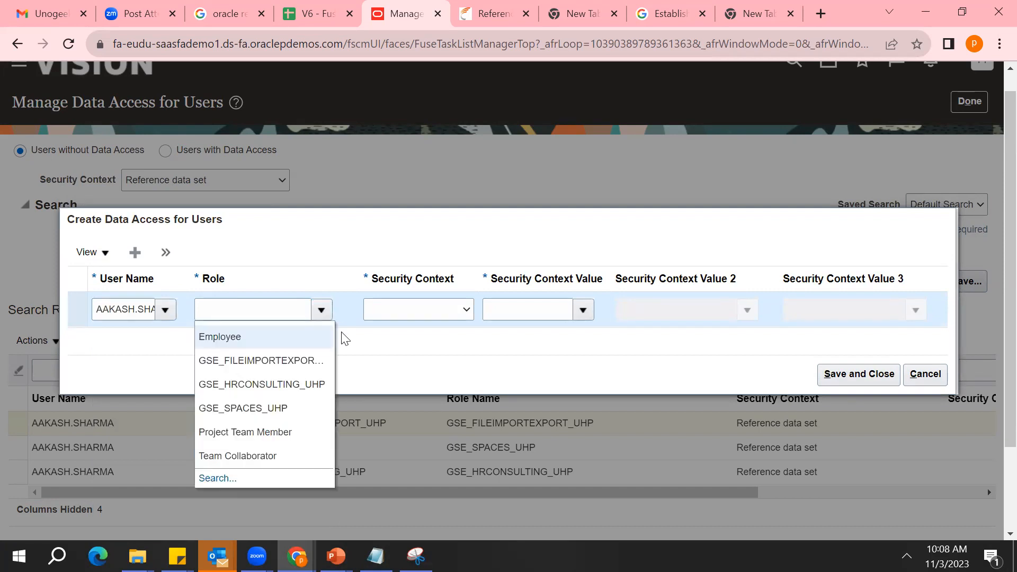
left_click(272, 438)
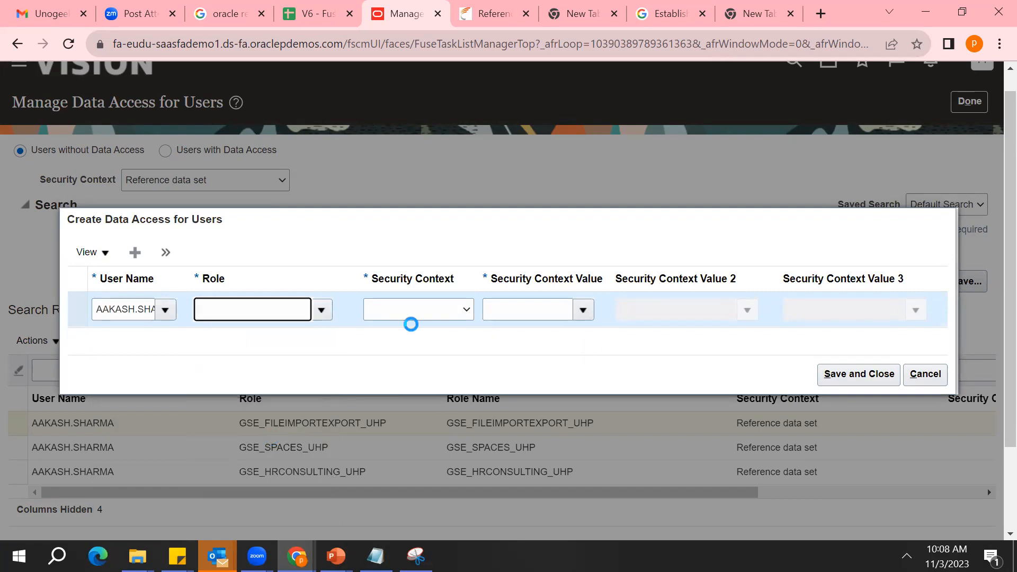
Set the entry's security context to Reference data set
left_click(471, 318)
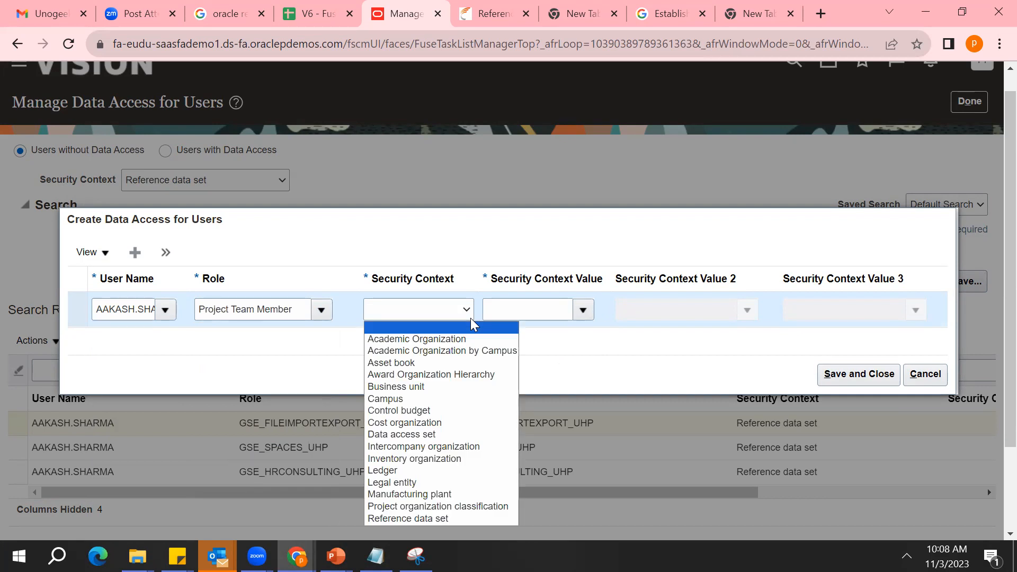
key("Down")
key("Down")
key("Down")
key("Down")
key("Down")
key("Down")
key("Down")
key("Down")
key("Down")
key("Down")
key("Down")
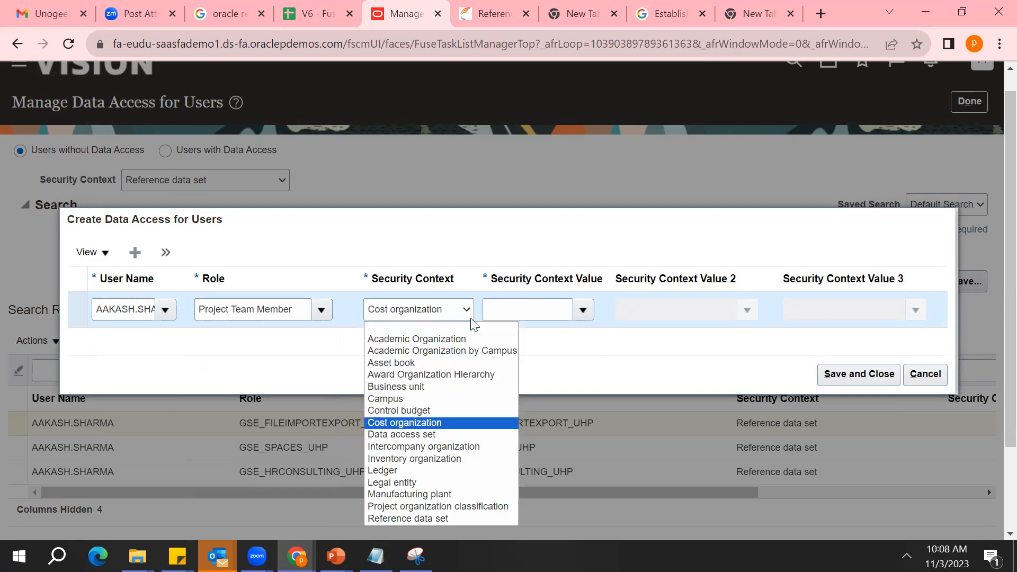
key("Down")
key("Down")
key("Down")
key("Down")
key("Down")
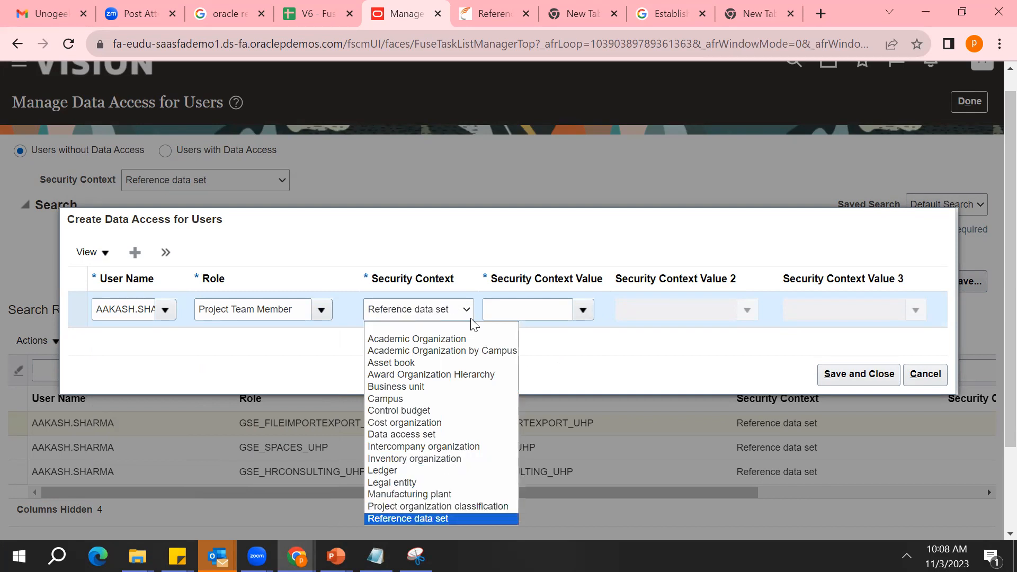
key("Return")
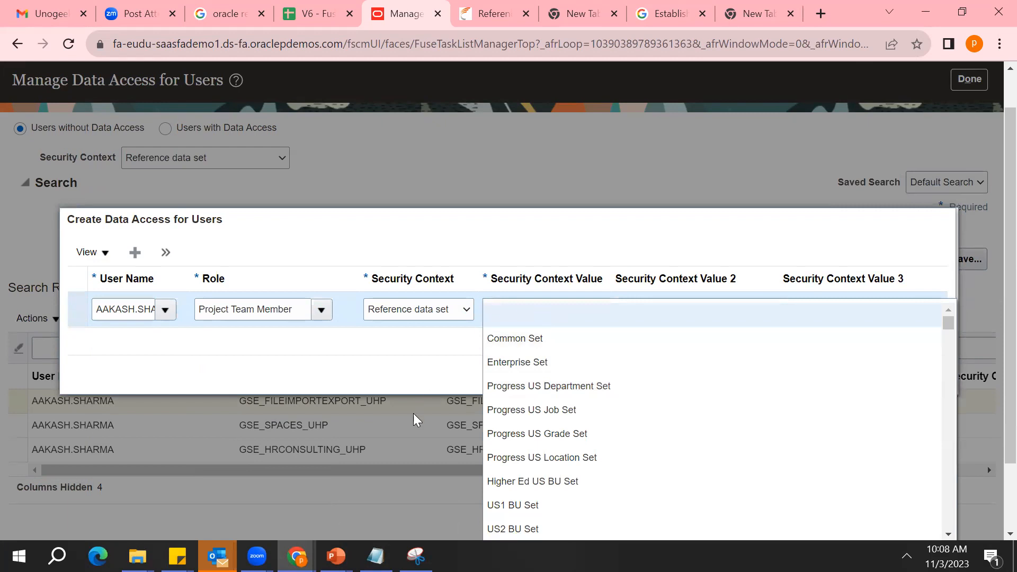
Set the entry's security context value to XX_DELHI_RS and review its user name and role
left_click(419, 385)
left_click(531, 312)
type("XX_DELHI")
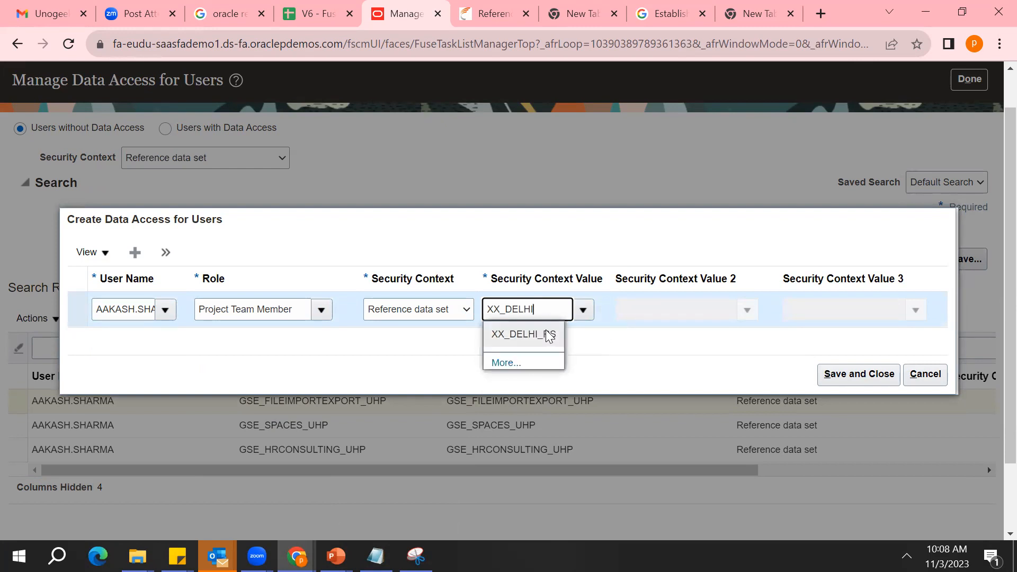
left_click(546, 333)
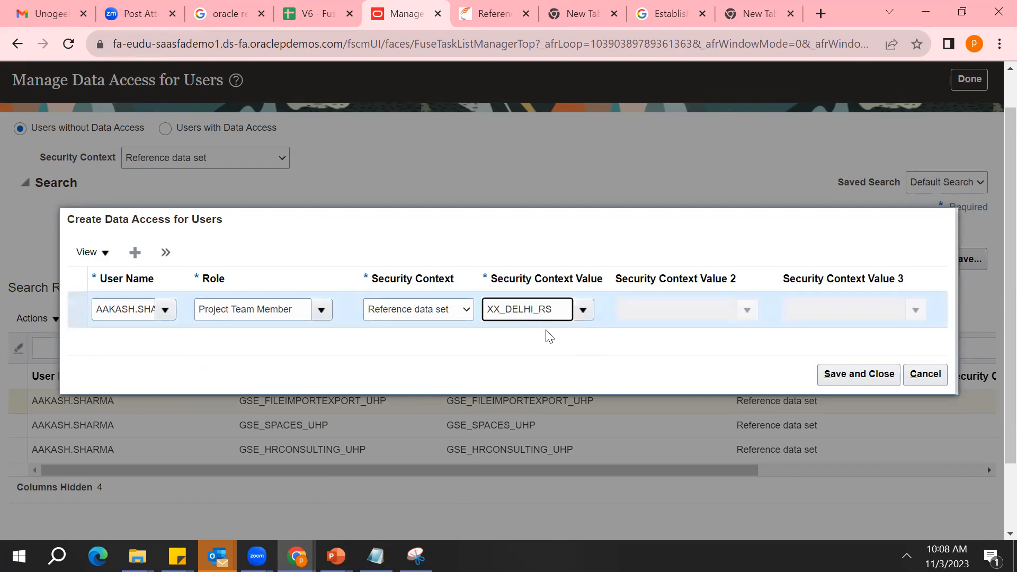
double_click(134, 307)
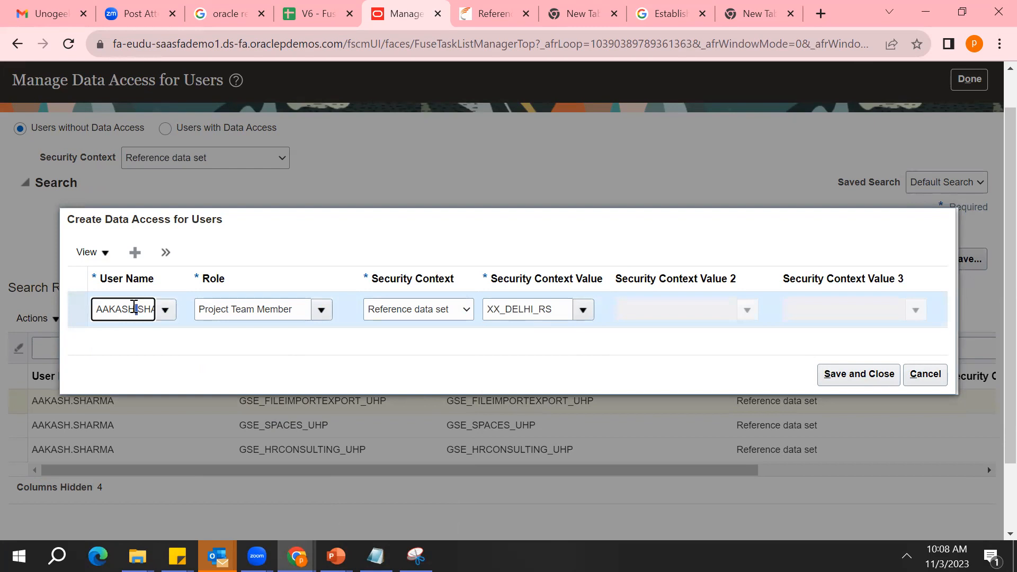
triple_click(244, 311)
double_click(512, 311)
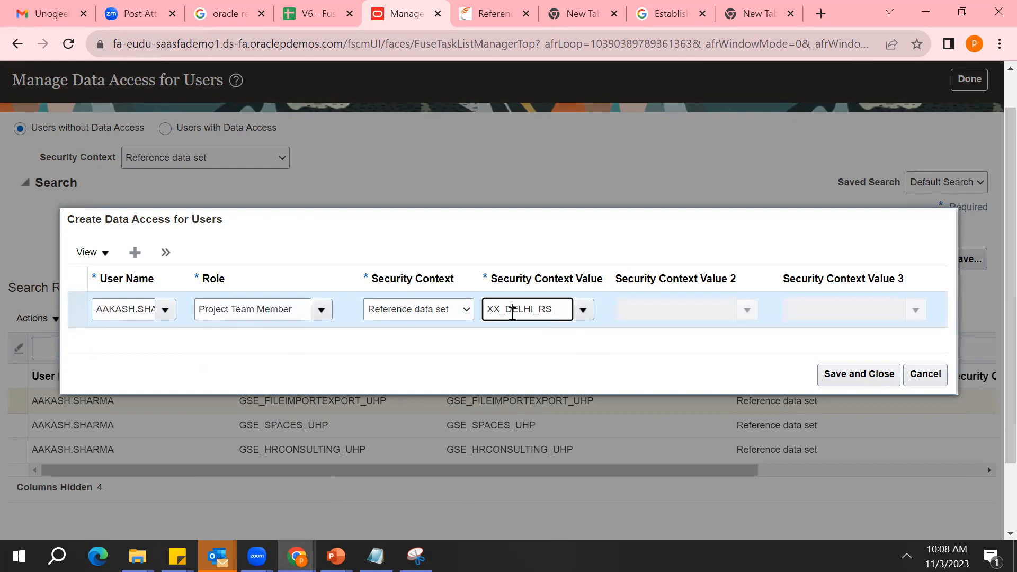
Change the entry's security context value to XX_TEST_MUMBAI
left_click(585, 314)
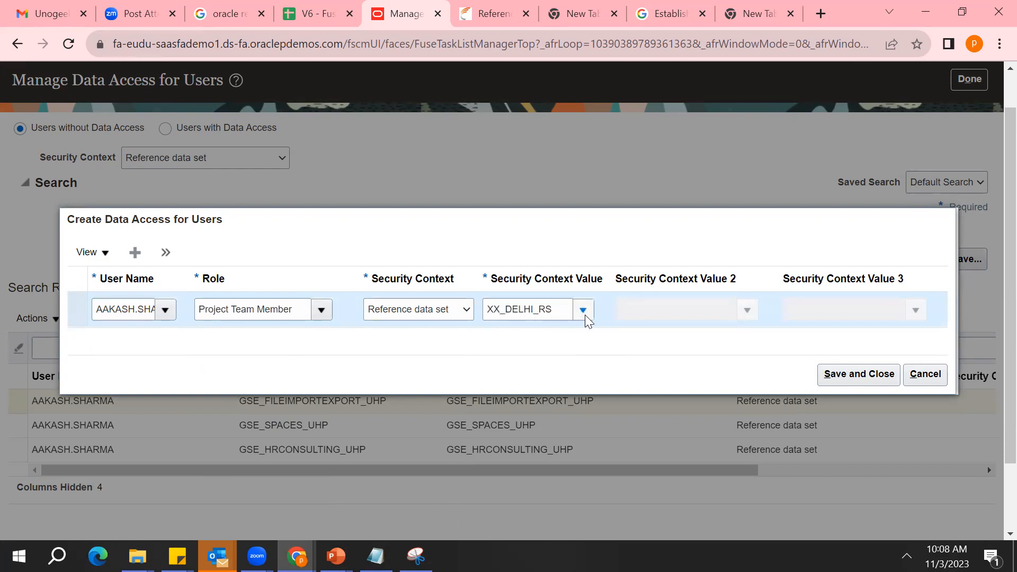
double_click(550, 305)
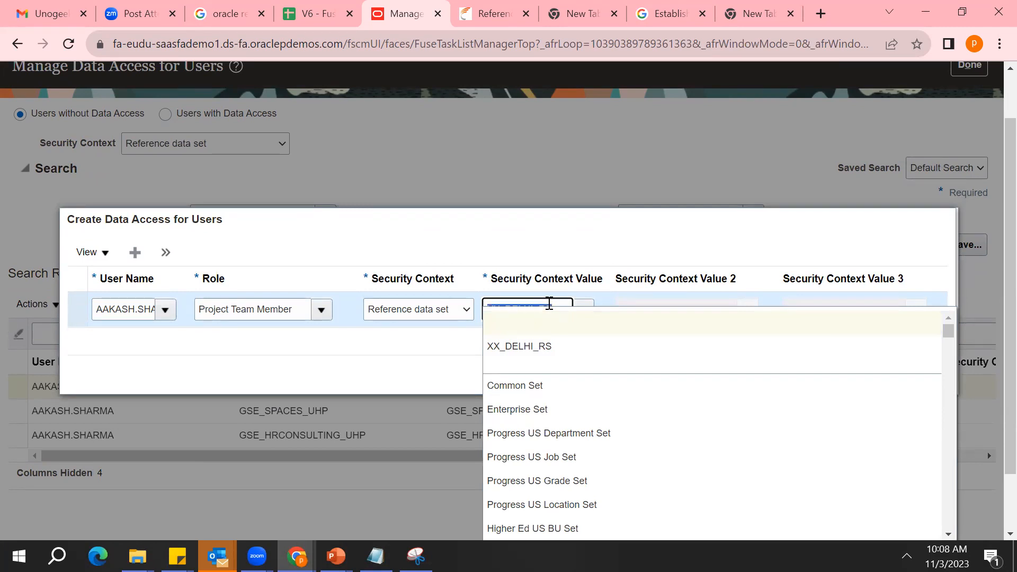
type("XX_MUM")
key("BackSpace")
key("BackSpace")
key("BackSpace")
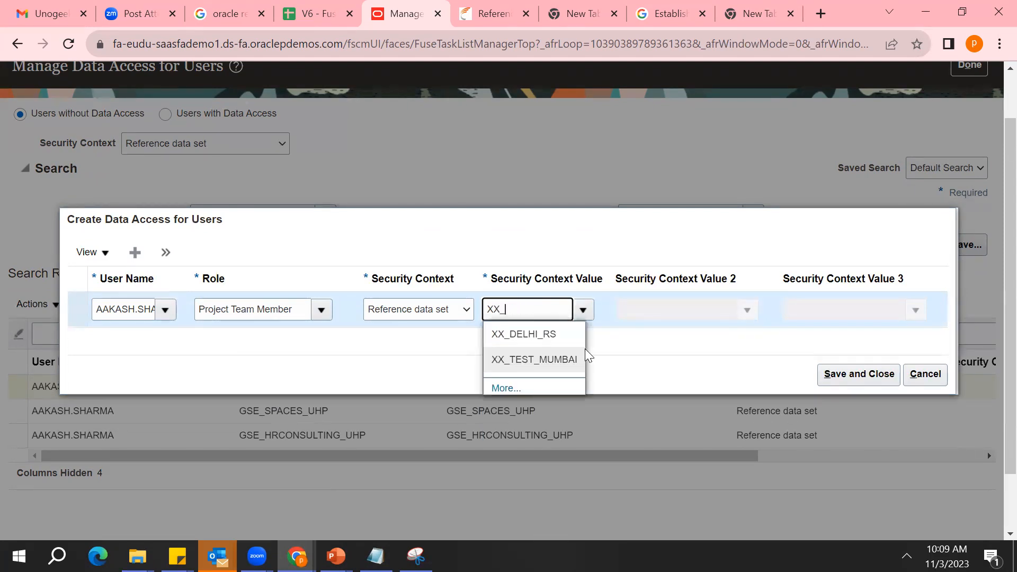
left_click(554, 359)
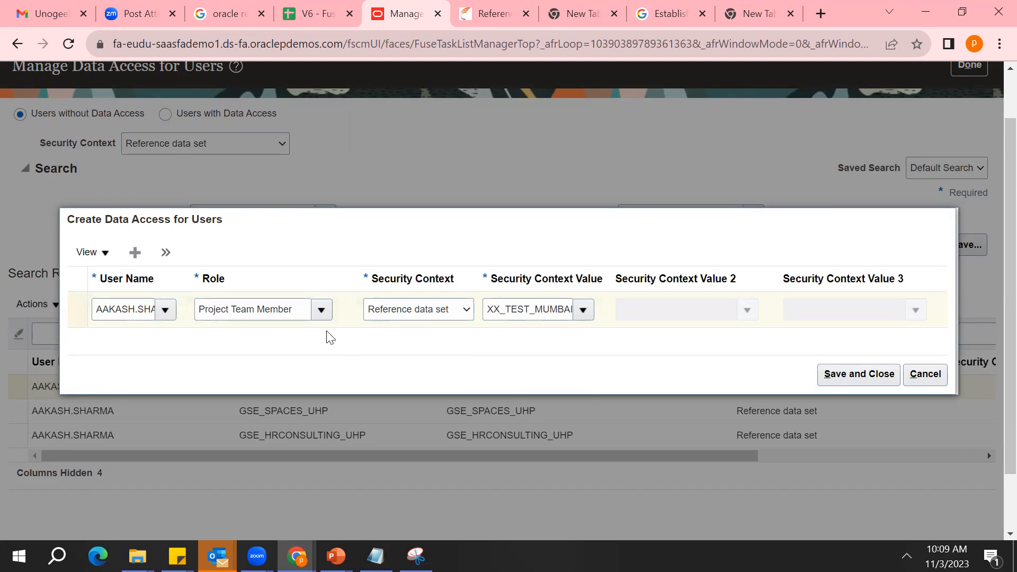
double_click(128, 310)
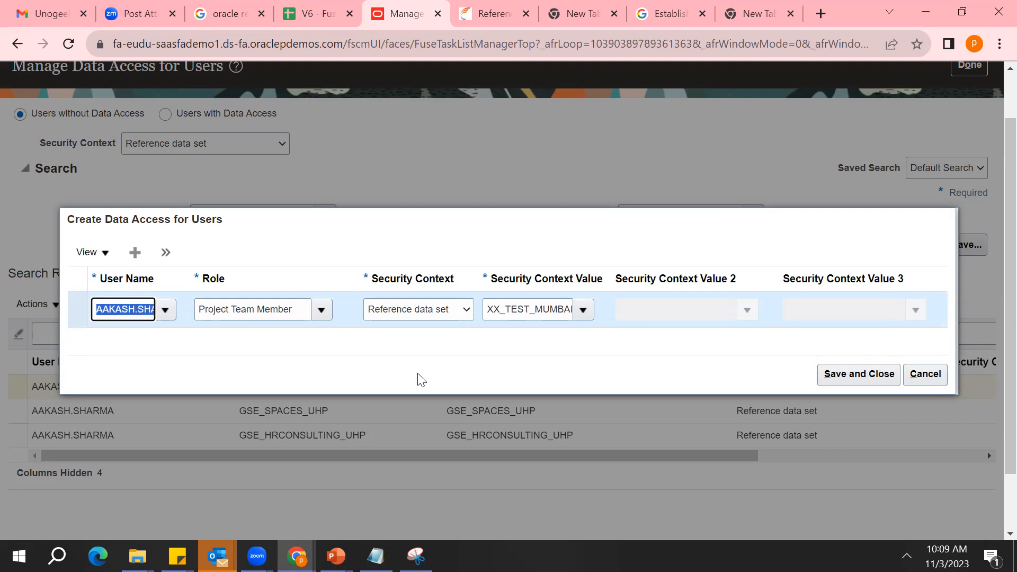
double_click(524, 310)
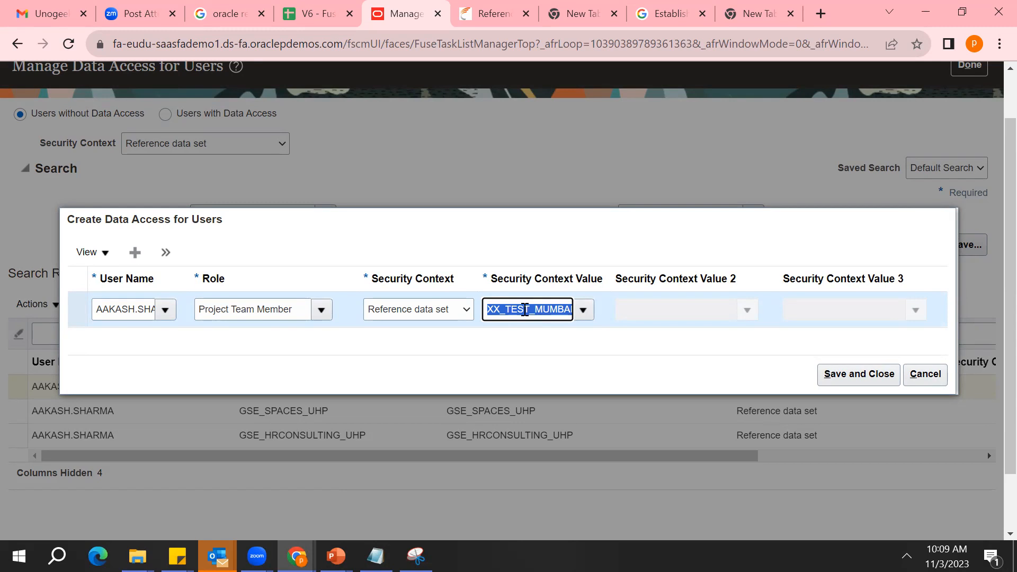
Add a second data access entry for another user with the role Employee
left_click(135, 252)
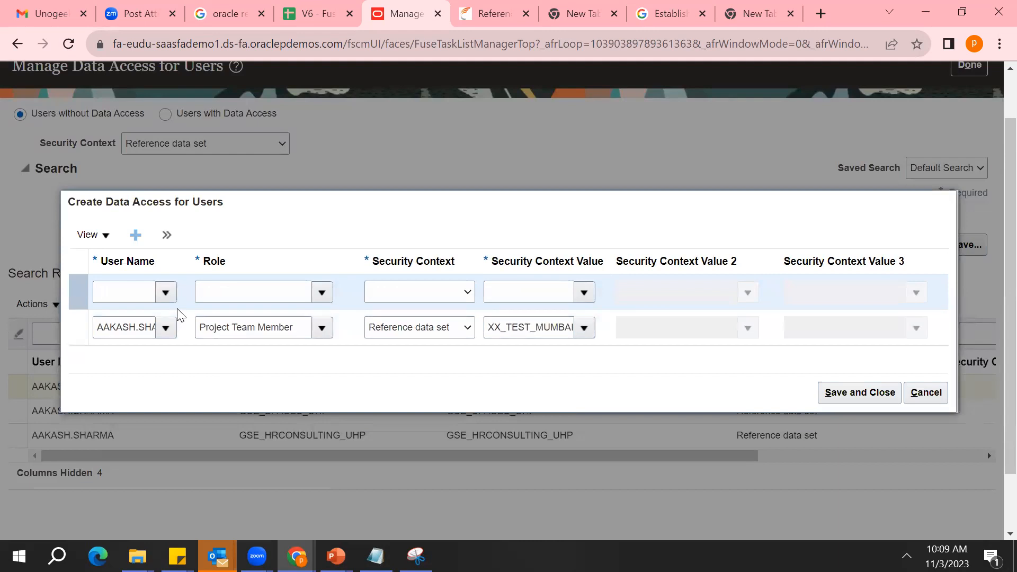
left_click(165, 292)
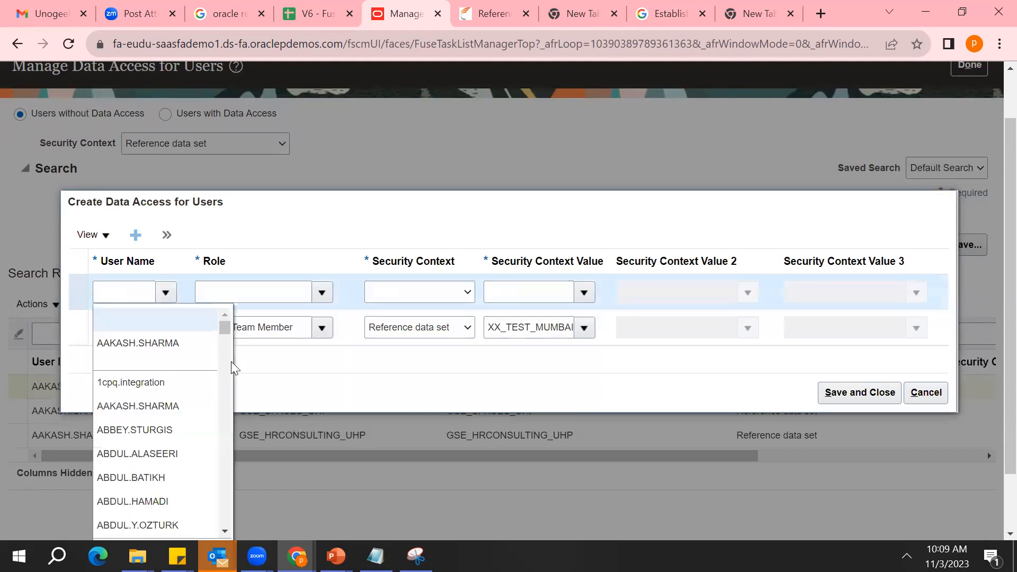
left_click(174, 483)
left_click(321, 292)
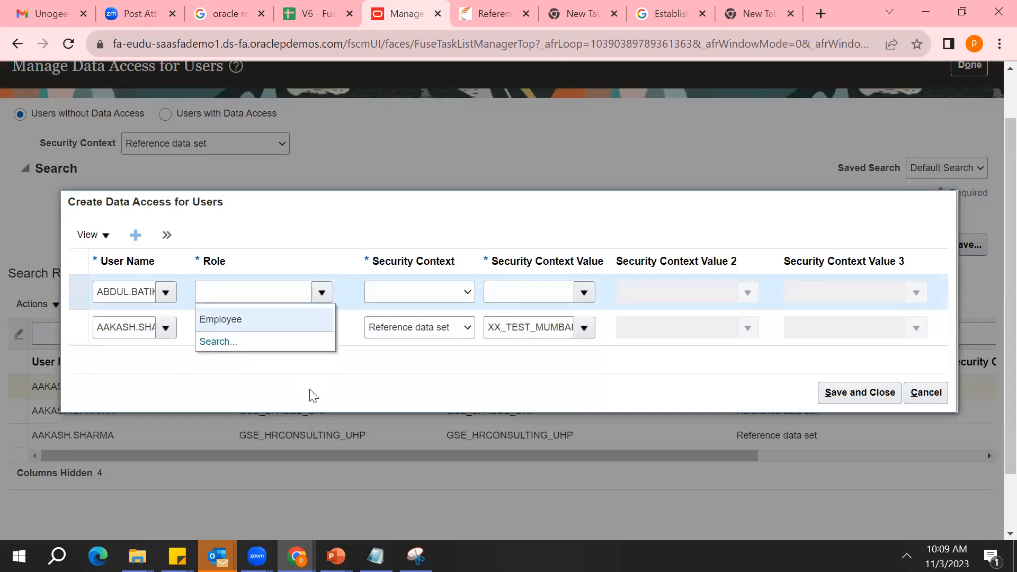
left_click(266, 319)
Set the new entry's security context to Reference data set and its context value to XX_TEST_MUMBAI
left_click(469, 293)
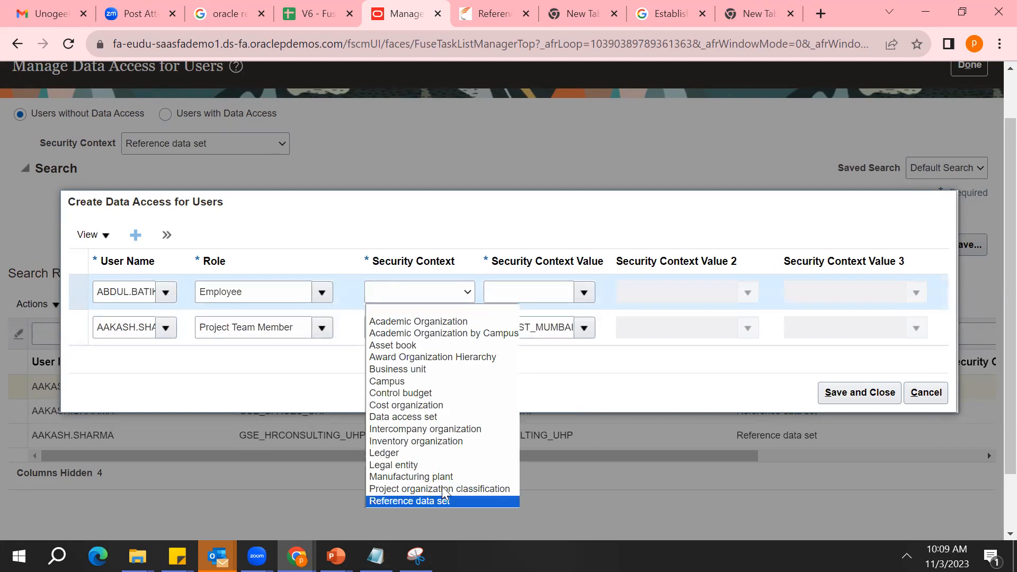
left_click(444, 500)
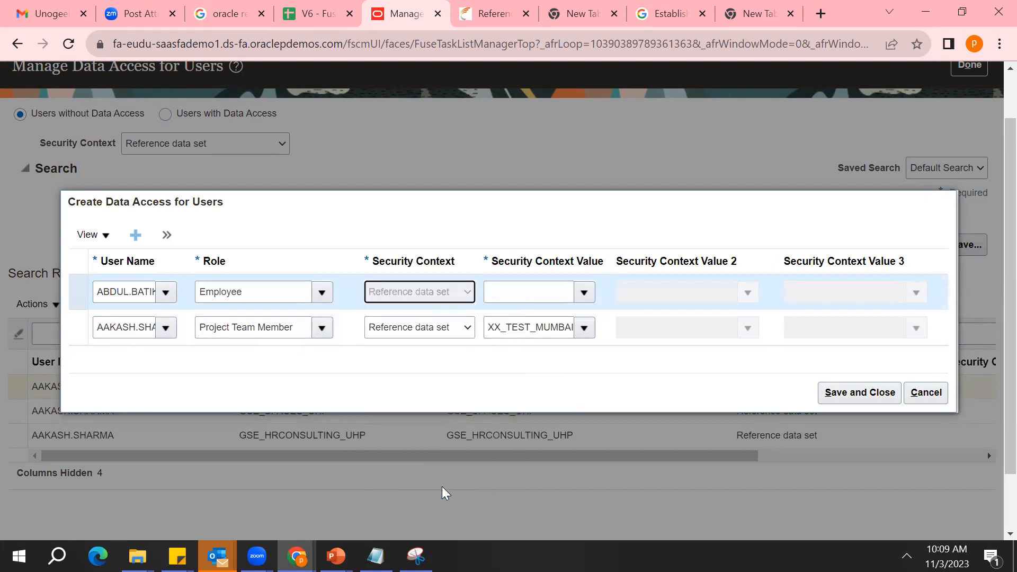
left_click(584, 292)
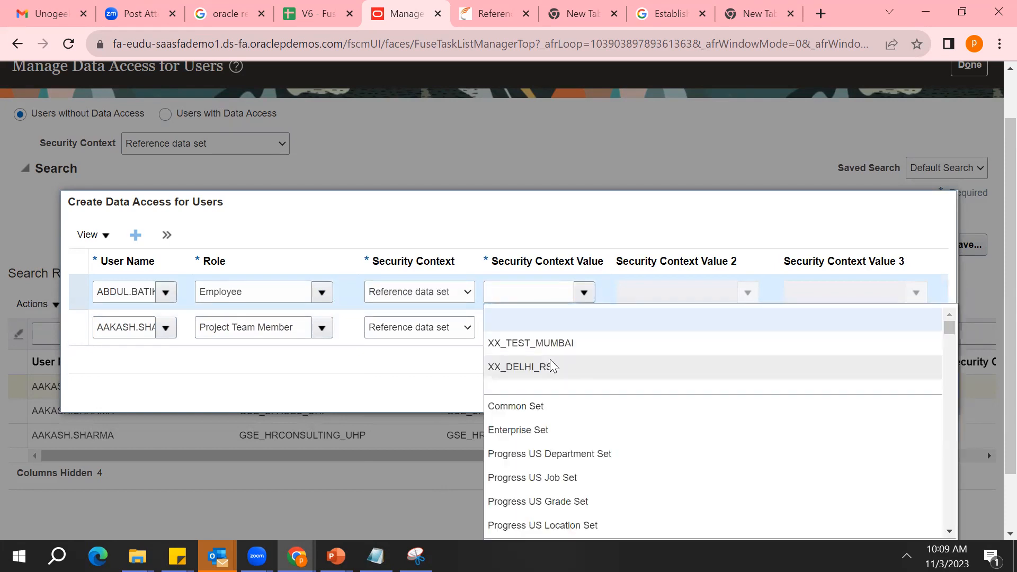
left_click(554, 343)
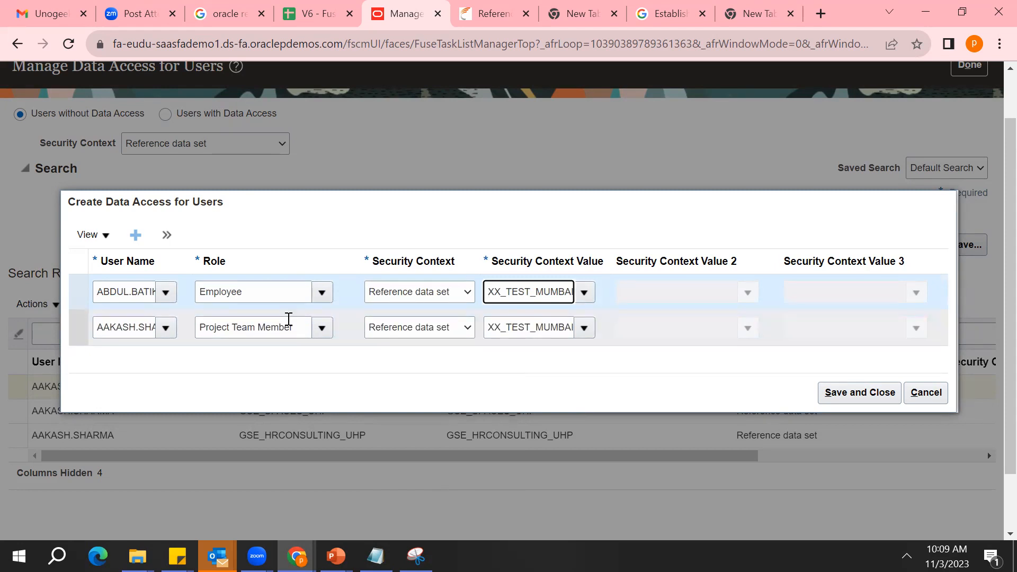
left_click(294, 375)
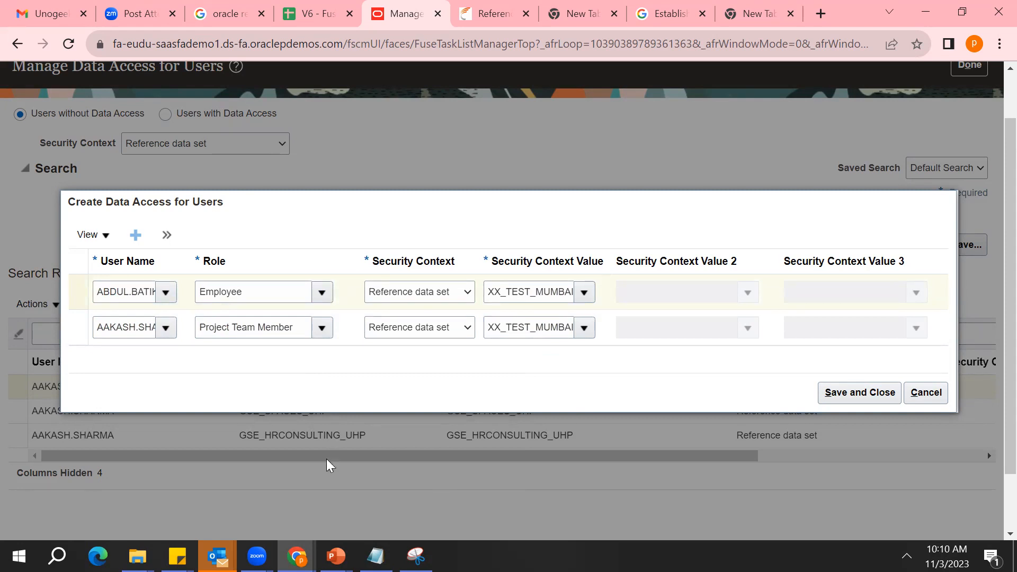
Switch to the Notepad notes and add a payment terms line assigned to Mumbai, a few lines below the user list
left_click(375, 557)
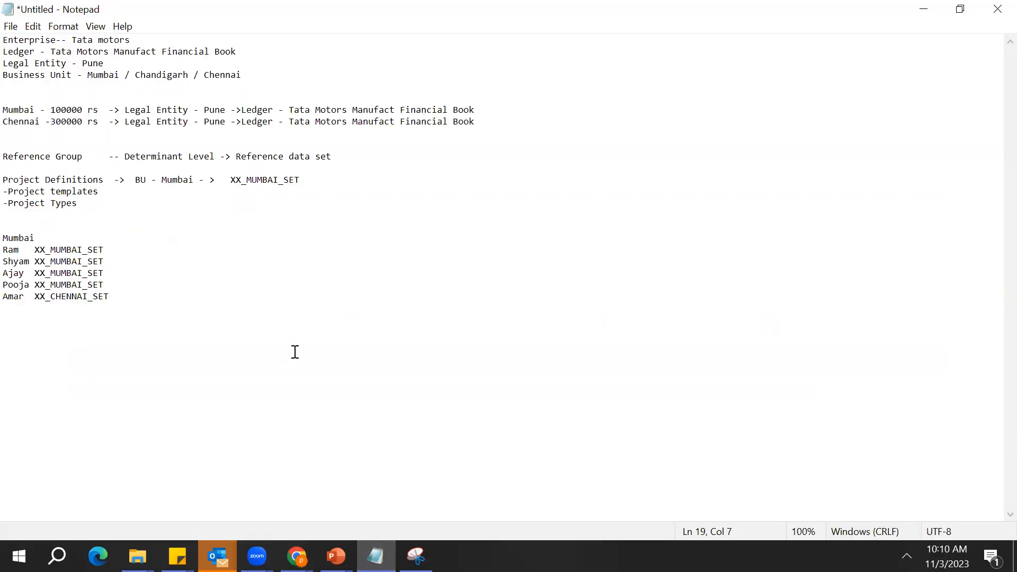
key("Up")
key("Up")
key("Up")
key("Up")
key("Up")
key("Down")
key("Down")
key("Down")
key("Down")
key("Down")
key("End")
key("Return")
key("Return")
key("Return")
key("Return")
key("Return")
type("Account")
key("BackSpace")
key("BackSpace")
key("BackSpace")
key("BackSpace")
key("BackSpace")
key("BackSpace")
key("BackSpace")
type("Payment Termts")
type("- > Mumbai")
Add a second line reading "Payment Terms" and correct the misspelled "Terms" in the line above
key("Return")
type("Payment")
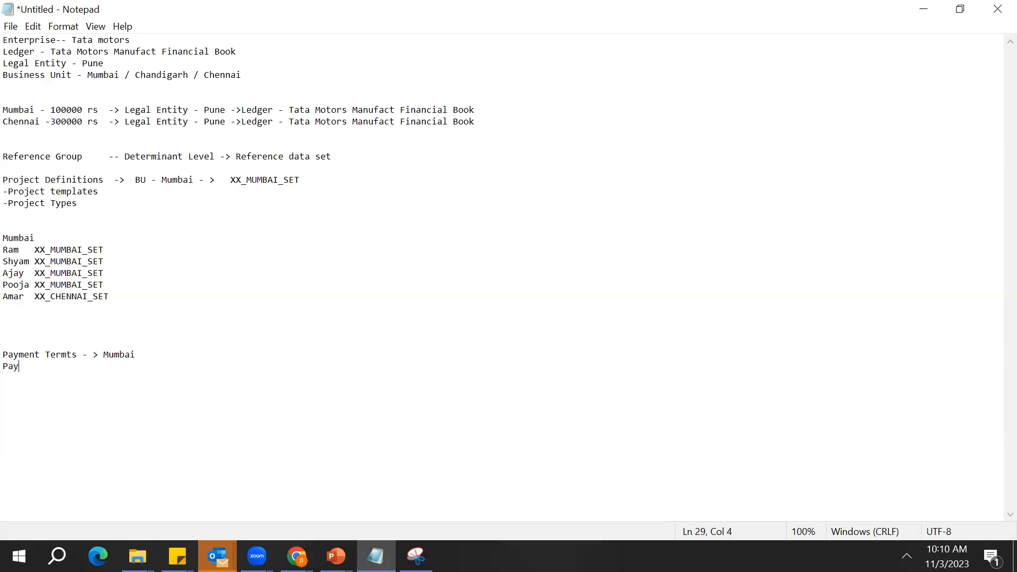
type(" Terms")
key("Up")
key("BackSpace")
Prefix the first payment terms line with "XX_" and the second with "YY_"
key("Up")
key("Up")
key("Down")
key("Down")
type("XX_")
key("Down")
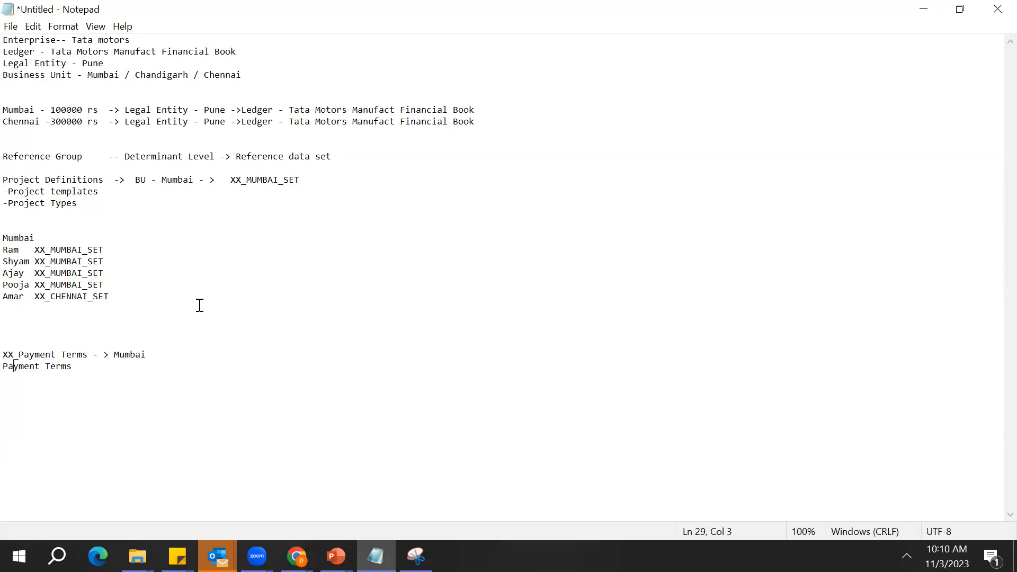
type("YY_")
key("Right")
key("Right")
key("Right")
key("Right")
key("Right")
key("Right")
key("Right")
key("Right")
key("Right")
key("Right")
key("Right")
key("Right")
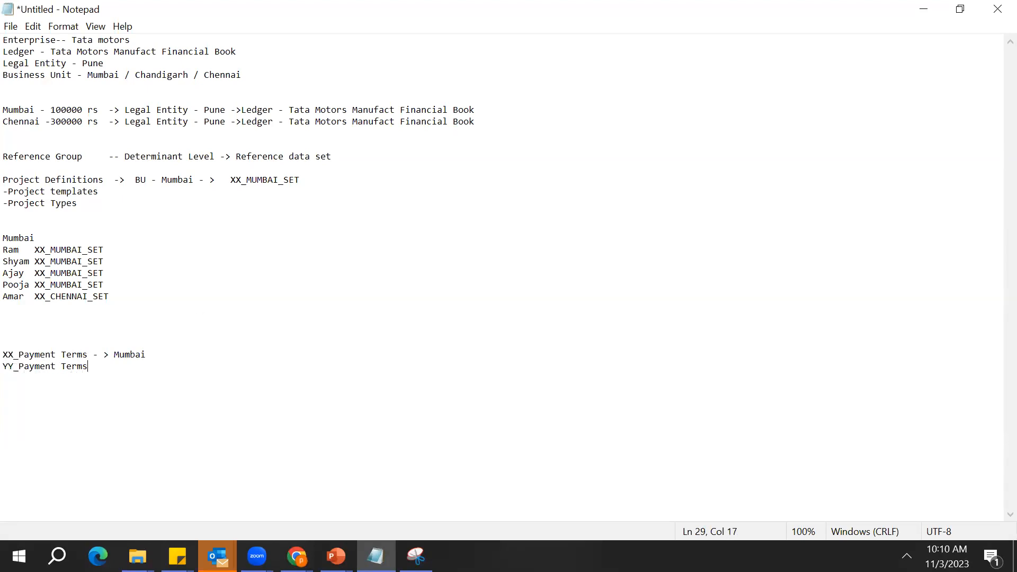
Complete the YY_Payment Terms line with "-> Delhi"
type("->")
key("Left")
key("Left")
key("Left")
key("Right")
key("Right")
key("Right")
type("Delhi")
Examine the XX and YY payment terms lines and the city each one is assigned to
key("Up")
key("Home")
key("Down")
key("Up")
key("Up")
key("Down")
key("Right")
key("Right")
key("Right")
key("Right")
key("Right")
key("Right")
key("Right")
key("Right")
key("Right")
key("Right")
key("Right")
key("Right")
key("Right")
key("Right")
key("Right")
key("Right")
key("Right")
key("Right")
key("Down")
key("Right")
double_click(52, 366)
double_click(128, 367)
double_click(128, 366)
double_click(126, 366)
left_click(125, 367)
double_click(53, 355)
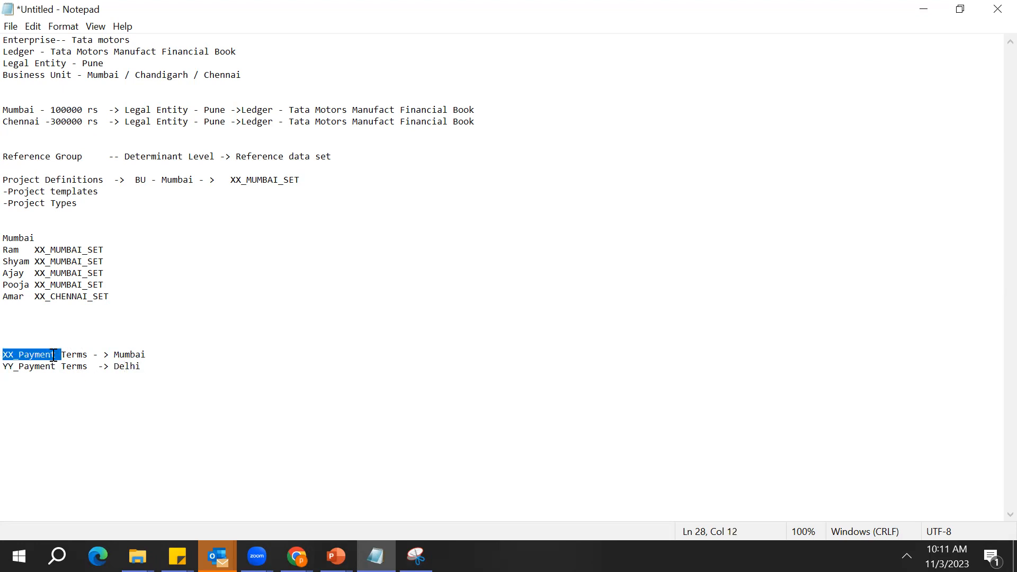
left_click(136, 370)
left_click(39, 355)
left_click(125, 356)
double_click(126, 356)
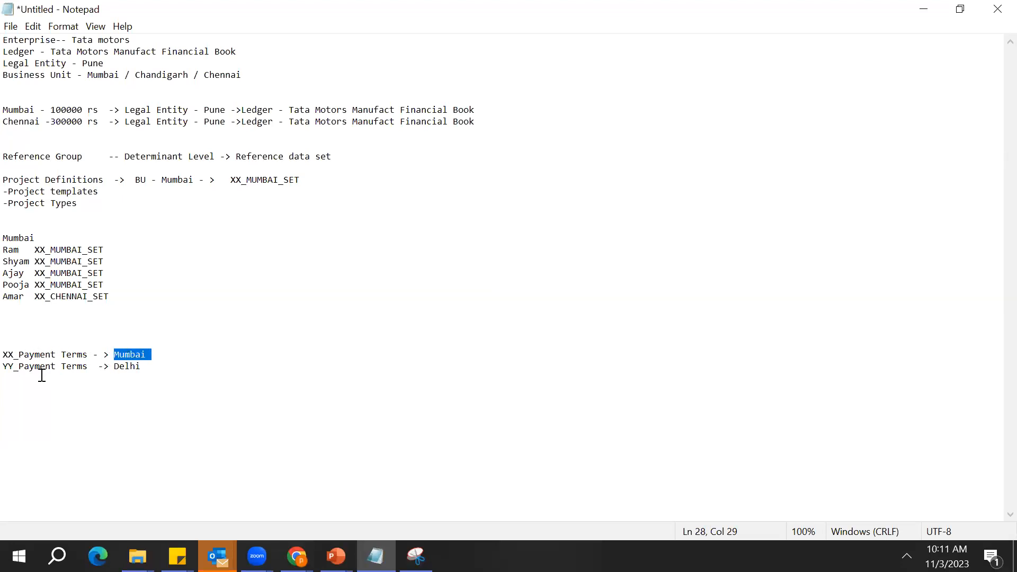
double_click(14, 375)
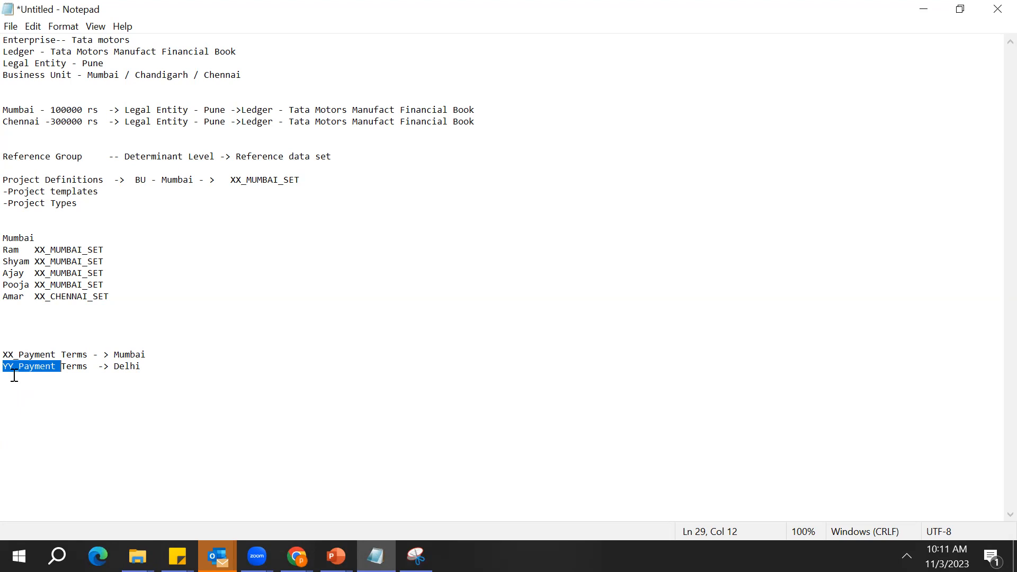
double_click(154, 366)
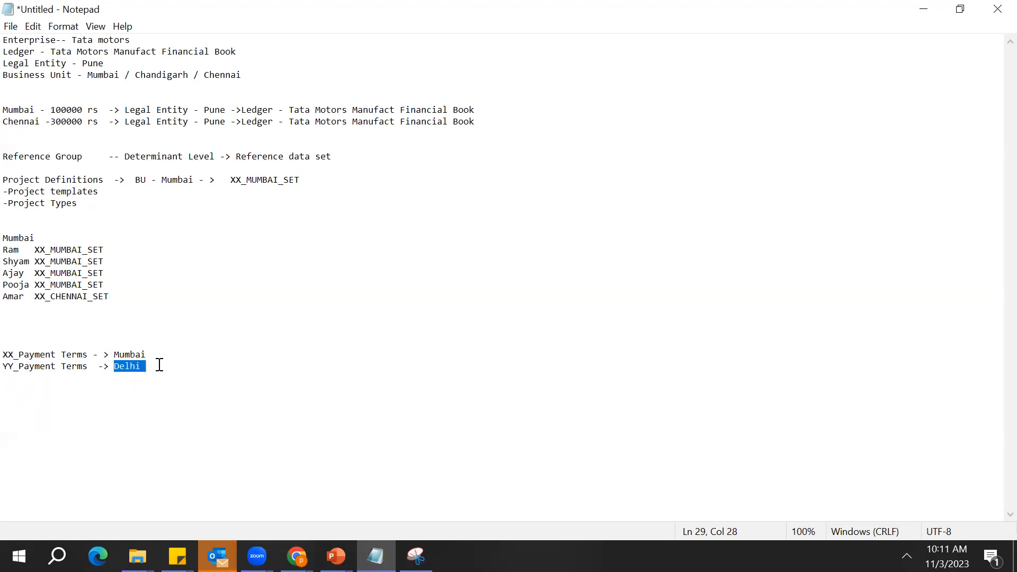
left_click(132, 365)
double_click(133, 366)
left_click(133, 366)
left_click(32, 374)
double_click(32, 374)
double_click(126, 356)
double_click(25, 356)
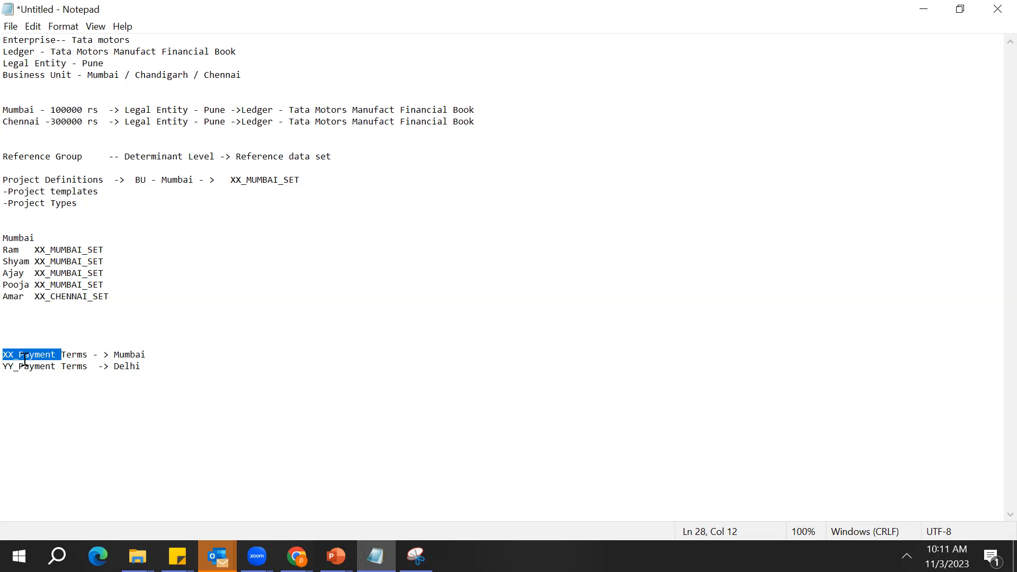
Add the heading "Reference group" below the payment terms lines, with "Payment" beneath it
left_click(165, 364)
key("Return")
key("Return")
key("Return")
type("Refere")
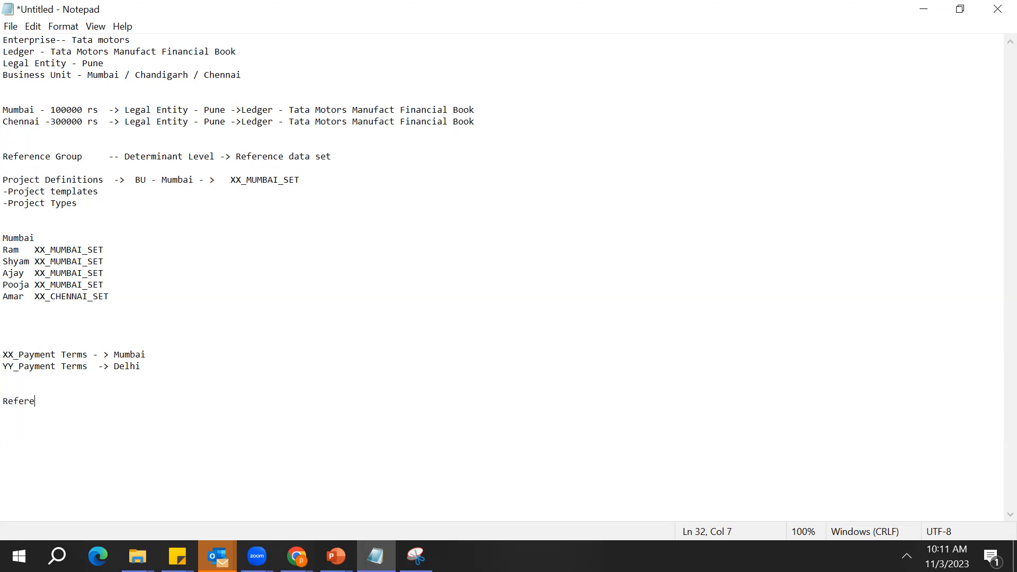
type("nce group")
key("Return")
key("Return")
key("BackSpace")
type("Payment")
Add a "Determinant Level" column beside Reference group, with "Business Unit" as its entry in the Payment row
key("Up")
key("Right")
type("- Deter")
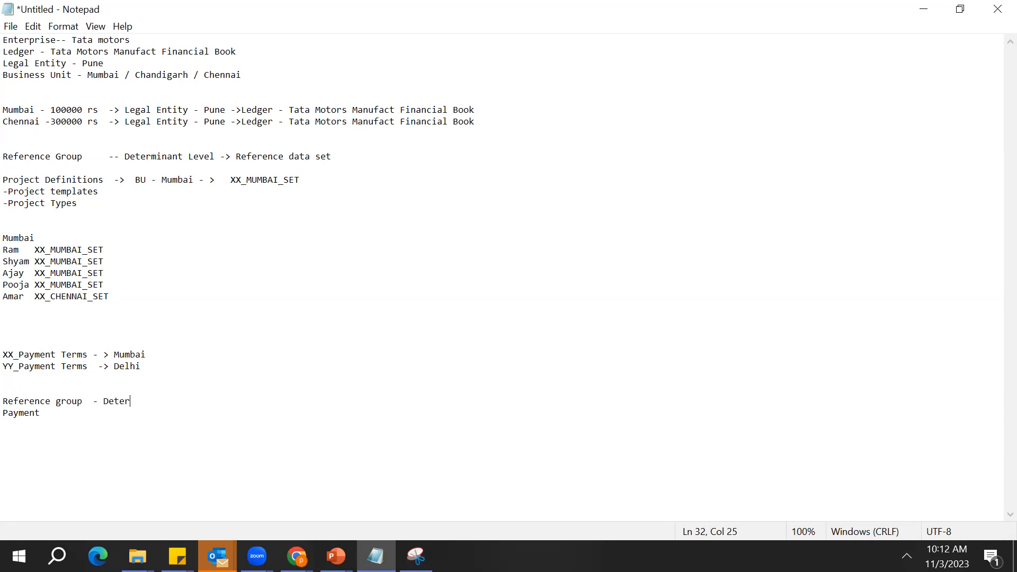
type("minant Level")
key("Down")
type("Business N")
key("BackSpace")
type("Unit")
Add a "Set" column after Determinant Level, with "Data set" as its entry in the Payment row
key("Up")
type("- Set")
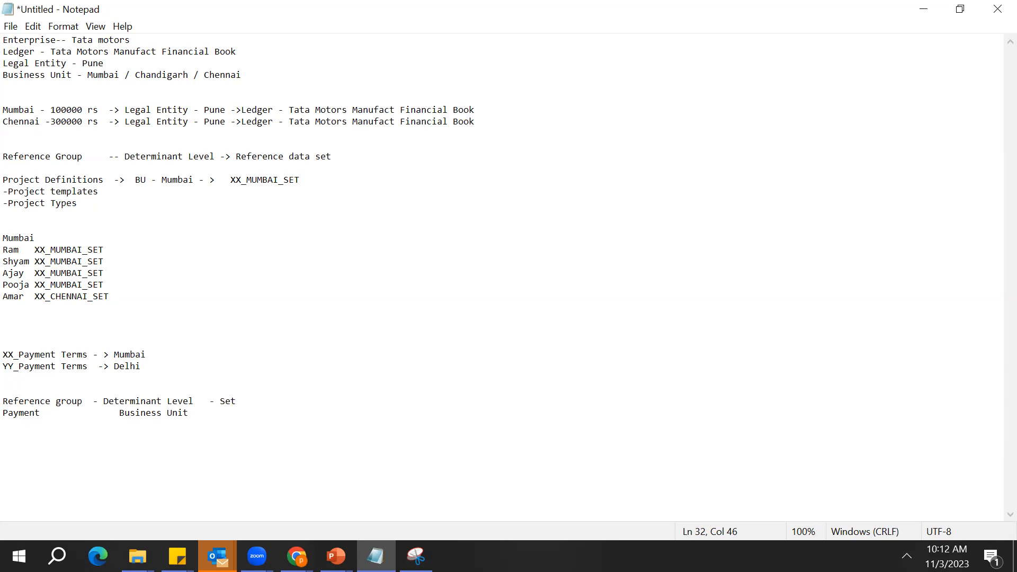
key("Return")
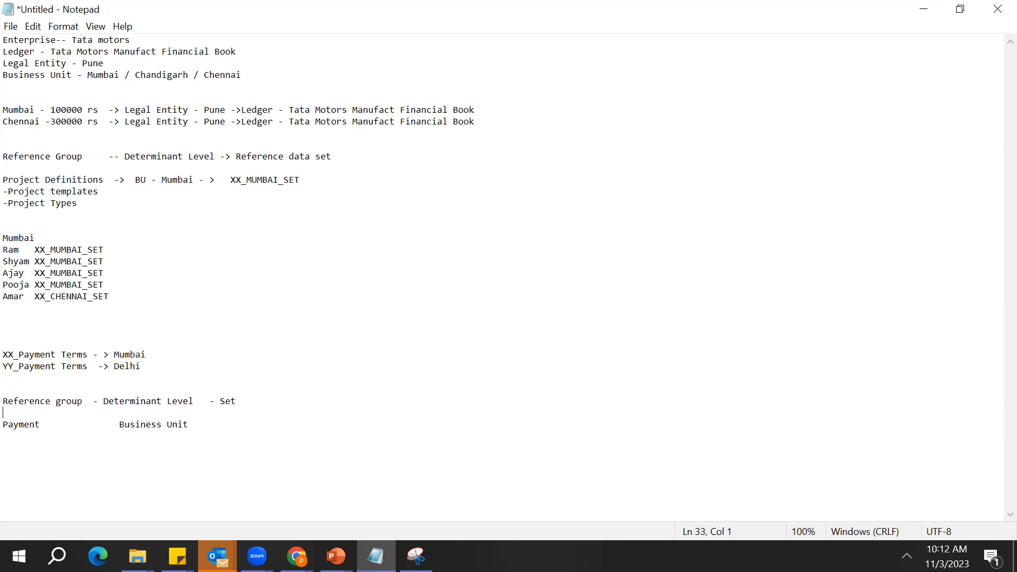
key("BackSpace")
key("Down")
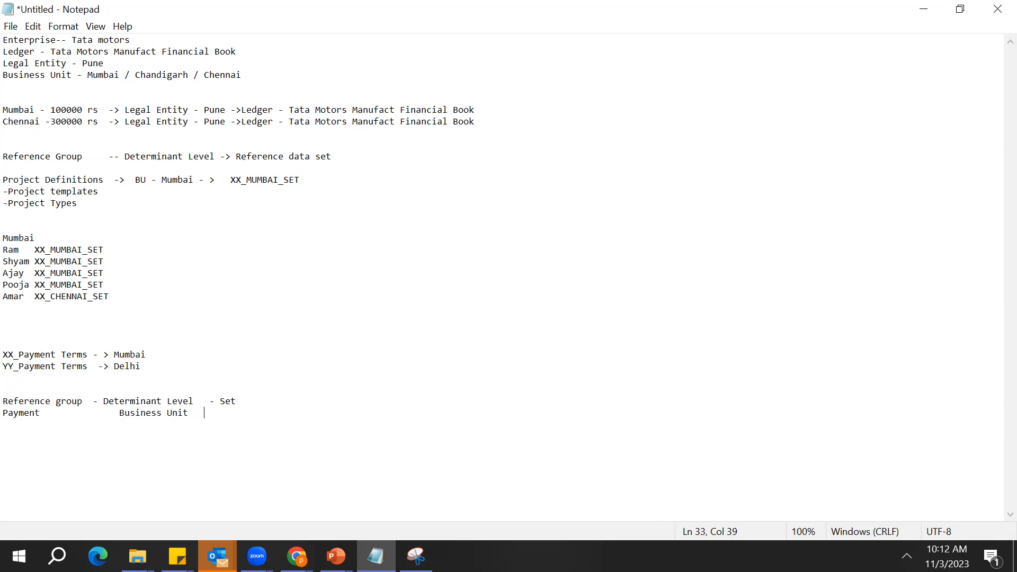
type("Data set")
Add the line "Paymenterm -- XX_MUMBAI_DS" below the reference group table
key("Return")
key("Return")
key("Return")
type("Payment")
key("BackSpace")
type("ter")
key("BackSpace")
key("BackSpace")
key("BackSpace")
type("term")
type(" -- ")
type("XX_")
type("MUMBAI")
type("_TES")
key("BackSpace")
key("BackSpace")
key("BackSpace")
type("DS")
key("Return")
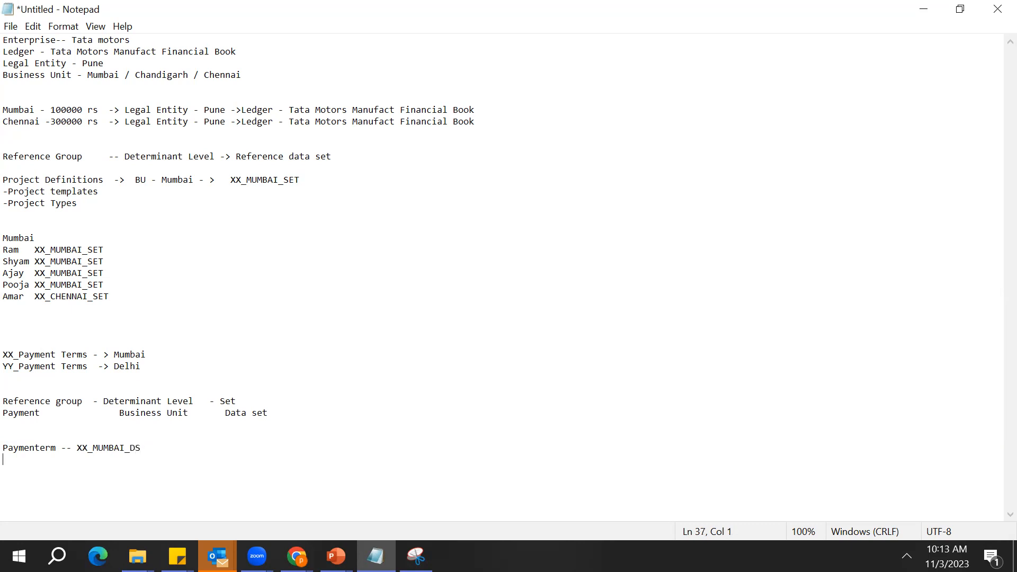
Copy "XX_Payment Terms" from the notes above to the start of the XX_MUMBAI_DS line, followed by a hyphen
double_click(58, 356)
key("shift+Right")
key("shift+Right")
key("shift+Right")
key("shift+Right")
key("shift+Right")
key("ctrl+c")
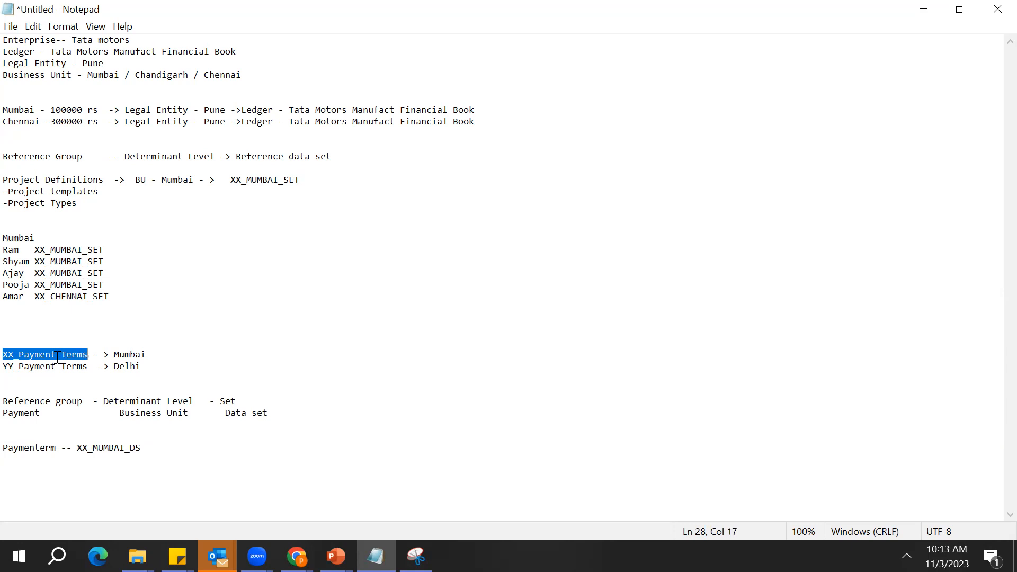
key("Down")
key("Down")
key("Down")
key("Down")
key("Down")
key("Down")
key("Down")
key("Down")
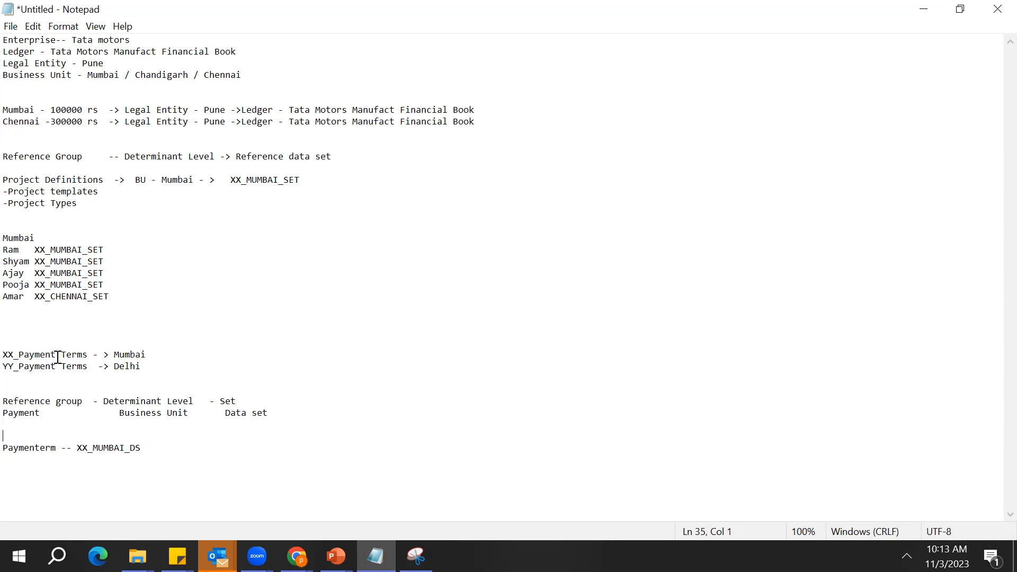
key("ctrl+v")
type("-")
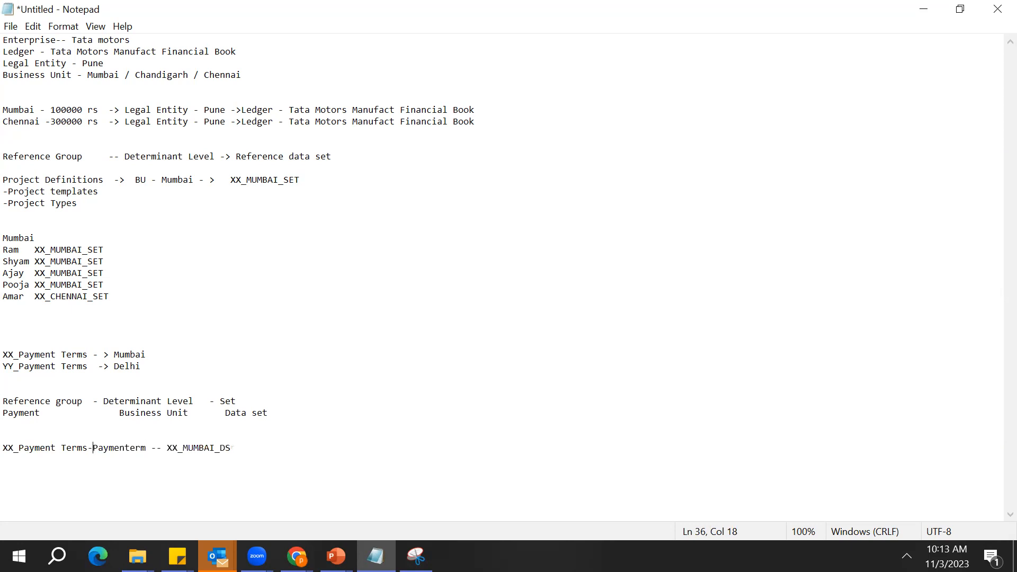
Add the heading "Data Set assignment" above the XX_MUMBAI_DS line
key("Up")
type("Data ")
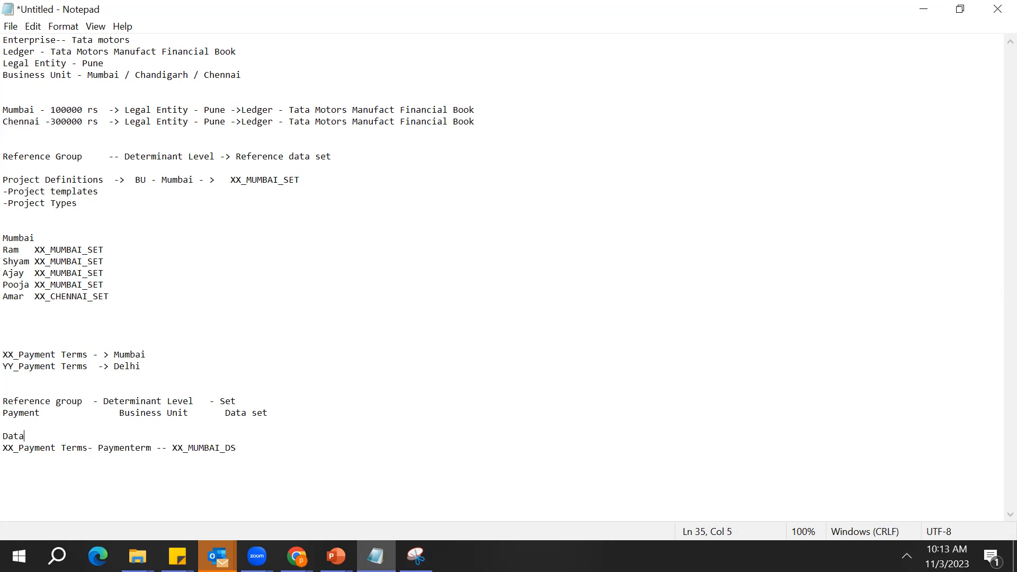
type("Set assignment")
Add a "YY_Payment Terms" line below the XX_Payment Terms line in the Data Set assignment list
key("Right")
key("Right")
key("Right")
key("Right")
key("Right")
key("Right")
key("Right")
key("Right")
key("Right")
key("Right")
key("Right")
key("Right")
key("Right")
key("Right")
key("Right")
key("Right")
key("Right")
key("Right")
key("Right")
key("Right")
key("Return")
type("YY_PAYMENT")
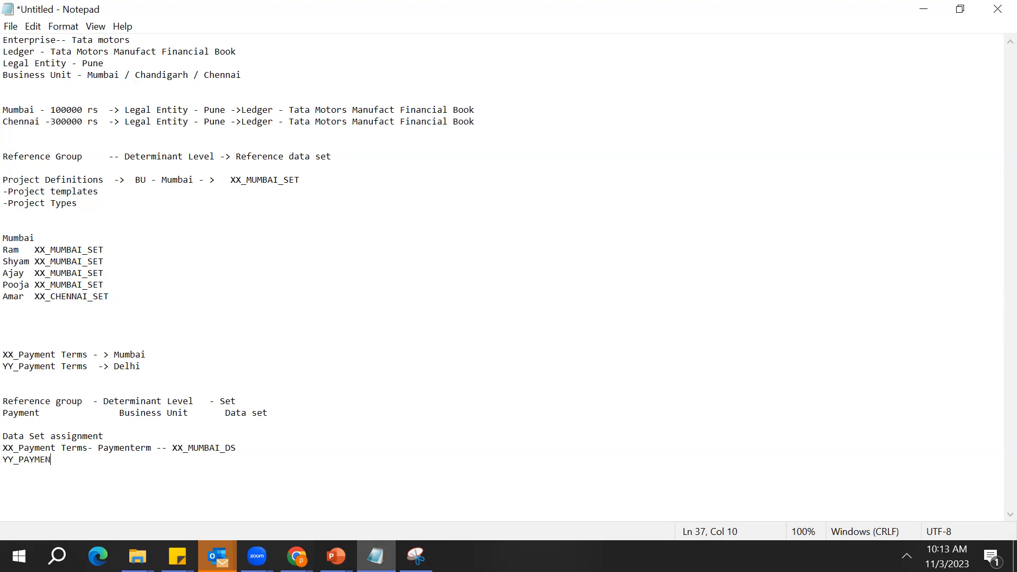
key("BackSpace")
key("BackSpace")
key("BackSpace")
key("BackSpace")
key("BackSpace")
key("BackSpace")
type("ayment Terms")
Remove "Paymenterm" from the XX_Payment Terms line so it reads "XX_Payment Terms-- XX_MUMBAI_DS"
key("Up")
key("shift+Right")
key("shift+Right")
key("shift+Right")
key("shift+Right")
key("shift+Right")
key("shift+Right")
key("shift+Right")
key("shift+Right")
key("shift+Right")
key("shift+Right")
key("shift+Right")
key("BackSpace")
key("BackSpace")
key("BackSpace")
key("Down")
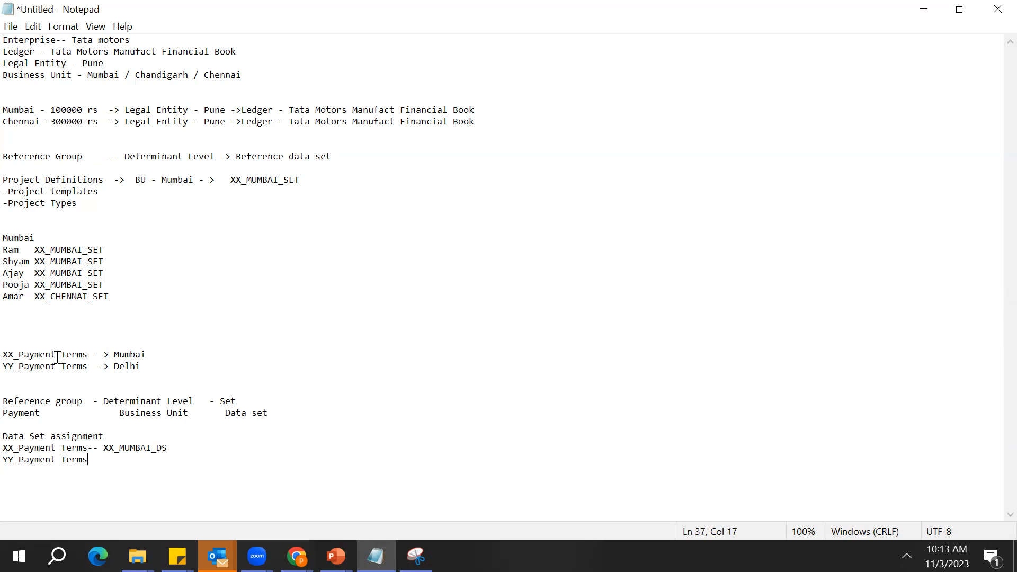
Complete the YY_Payment Terms line with "-- XX_DELHI_DS"
type("-- XX_DELHI_DS")
key("Return")
Add a long run of blank lines below the Data Set assignment list and select XX_MUMBAI_DS in it
left_click(230, 307)
key("Return")
key("Return")
key("Return")
key("Return")
key("Return")
key("Return")
key("Return")
key("Return")
key("Return")
key("Return")
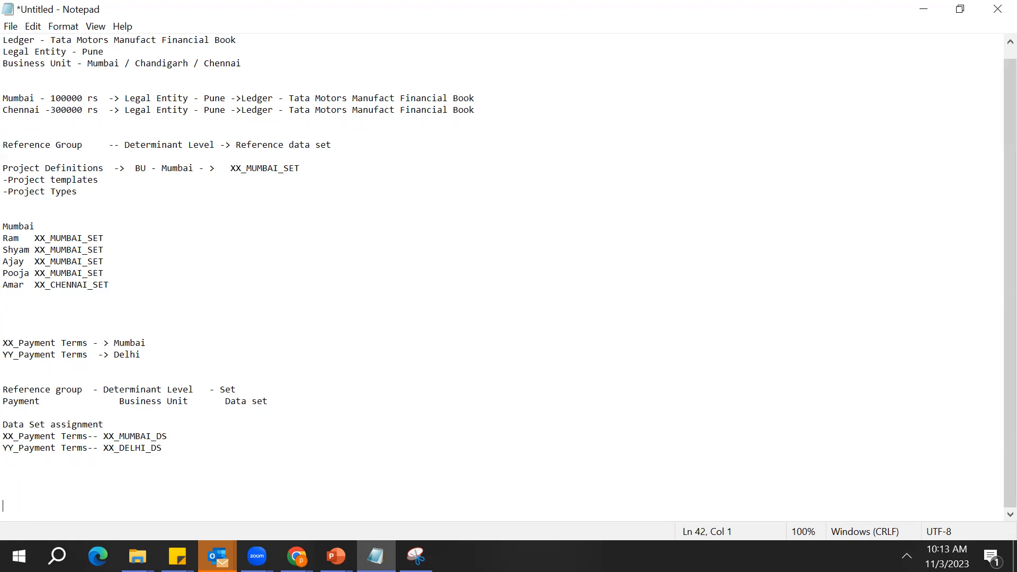
key("Return")
key("Return")
key("Return")
key("Return")
key("Return")
key("Return")
key("Return")
key("Return")
key("Return")
key("Return")
key("Return")
key("Return")
key("Return")
key("Return")
key("Return")
key("Return")
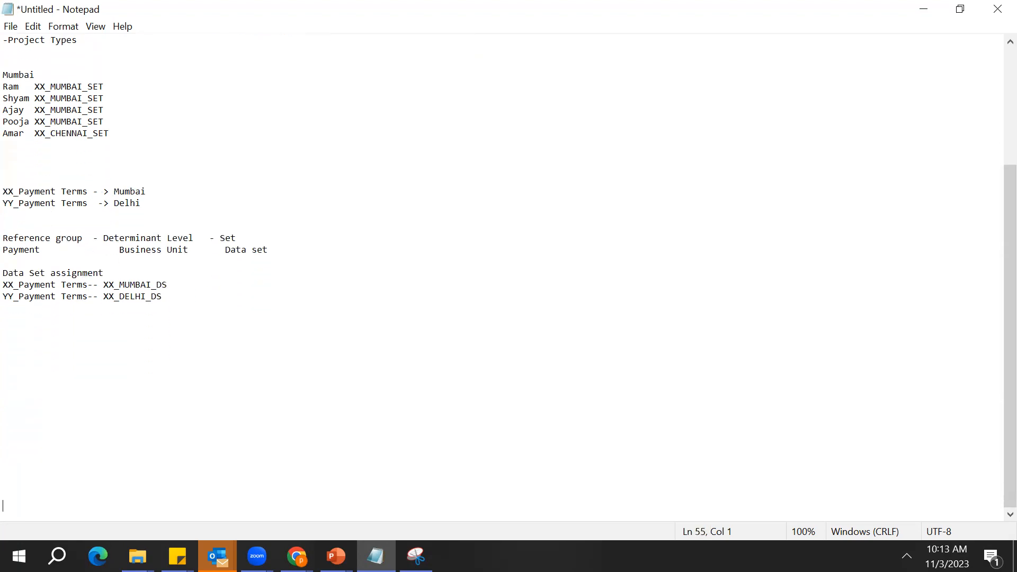
key("Return")
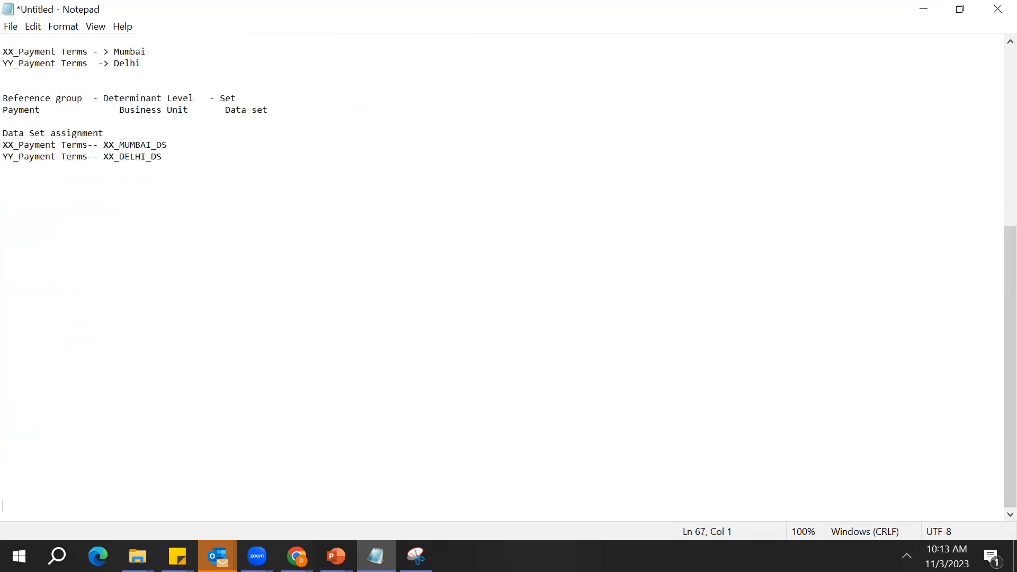
key("Up")
key("Up")
key("Up")
key("Up")
key("Up")
key("Up")
key("Up")
key("Up")
key("Up")
key("Up")
key("Up")
key("Up")
key("Up")
key("Up")
key("Up")
key("Up")
key("Up")
key("Up")
key("Up")
key("Up")
double_click(33, 144)
double_click(134, 145)
Switch to the browser, discard the Create Data Access for Users entries and leave the Manage Data Access for Users page
left_click(297, 556)
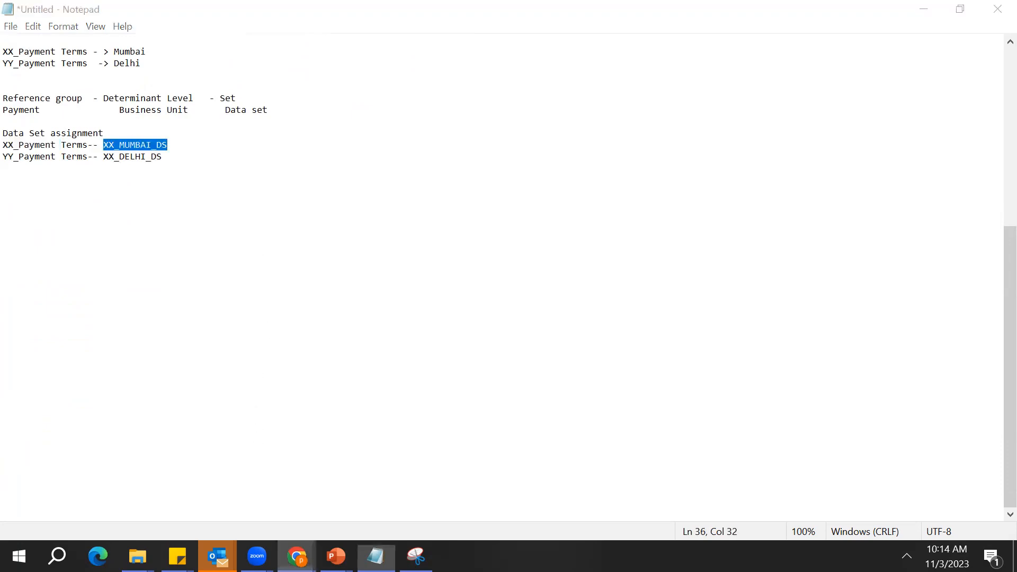
left_click(361, 518)
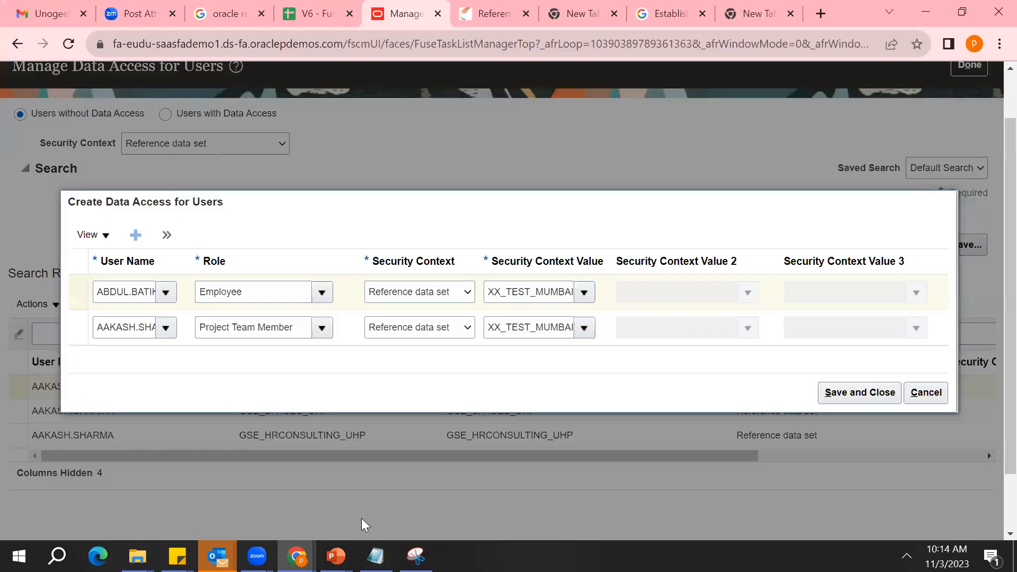
left_click(933, 399)
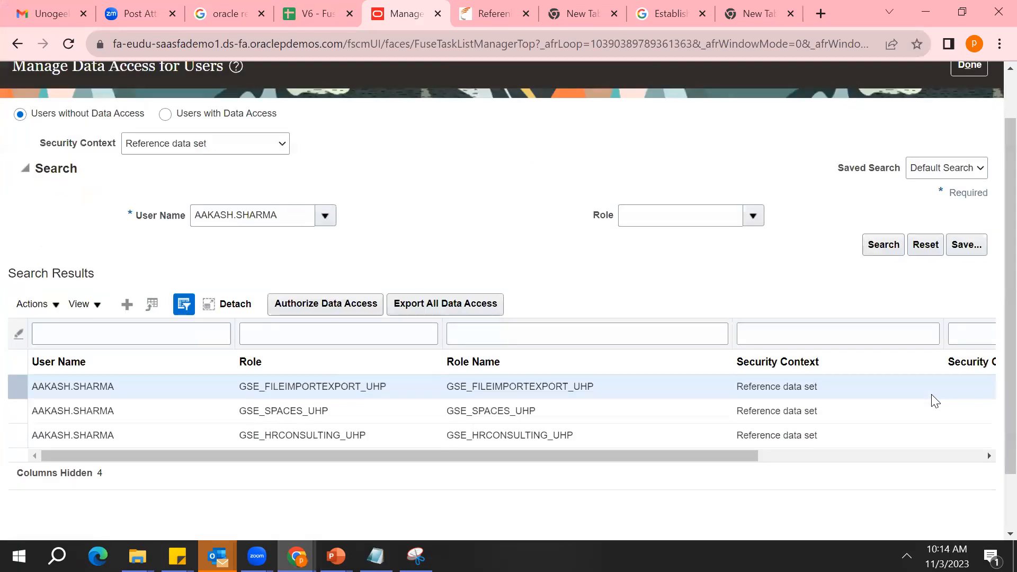
left_click(971, 65)
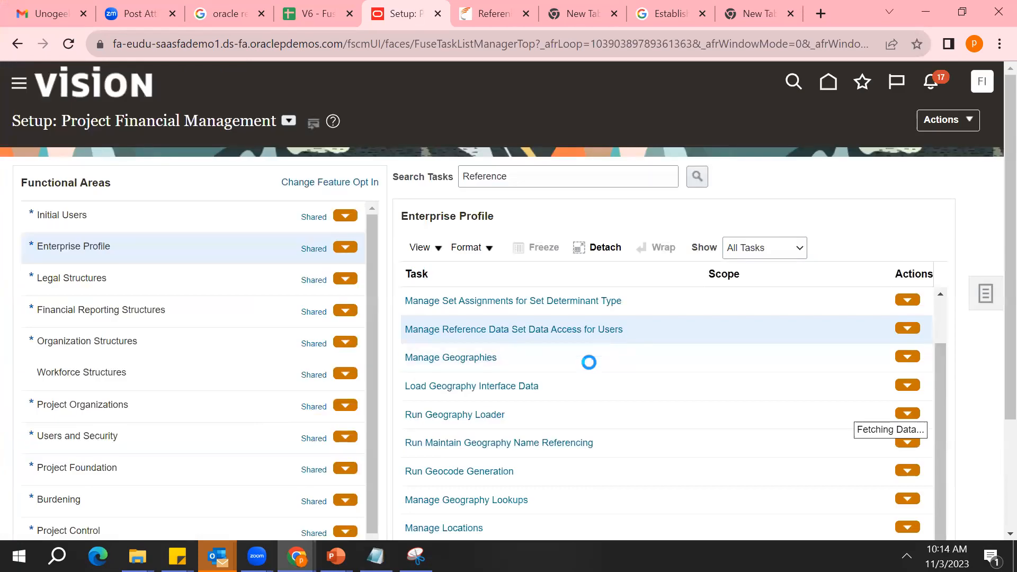
Search the setup tasks for "Manage Business Unit" and open Manage Business Unit Set Assignment for the 1011 Ashok UK Medicals Business Unit
left_click(564, 176)
double_click(564, 177)
type("Manage Busine")
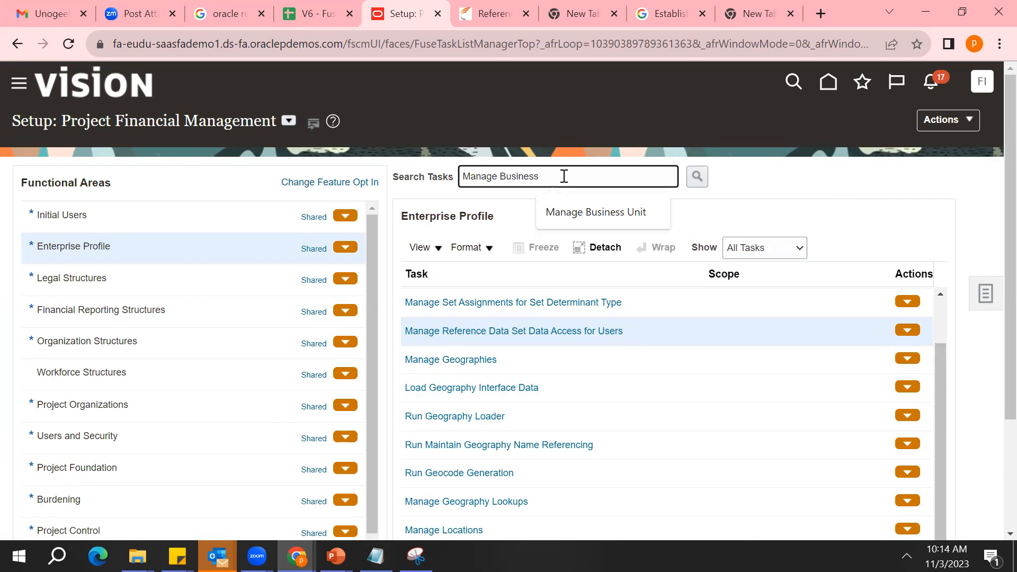
type("ss")
key("Down")
key("Return")
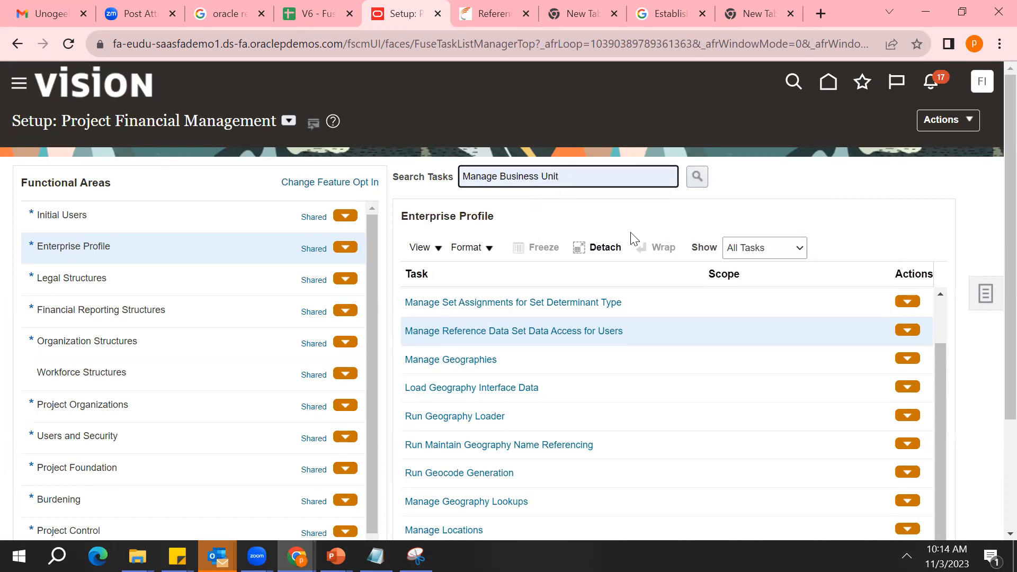
left_click(697, 177)
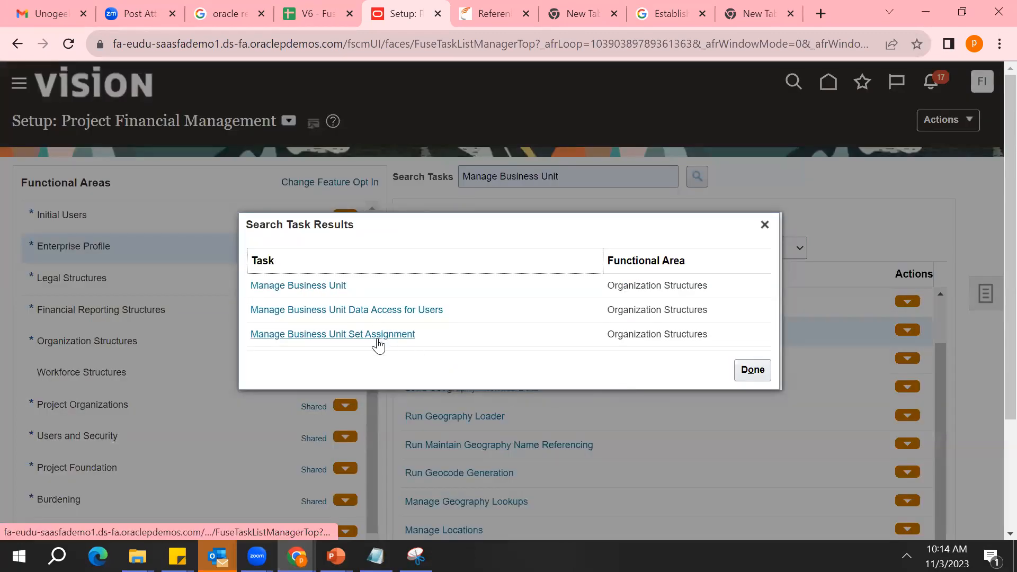
left_click(377, 340)
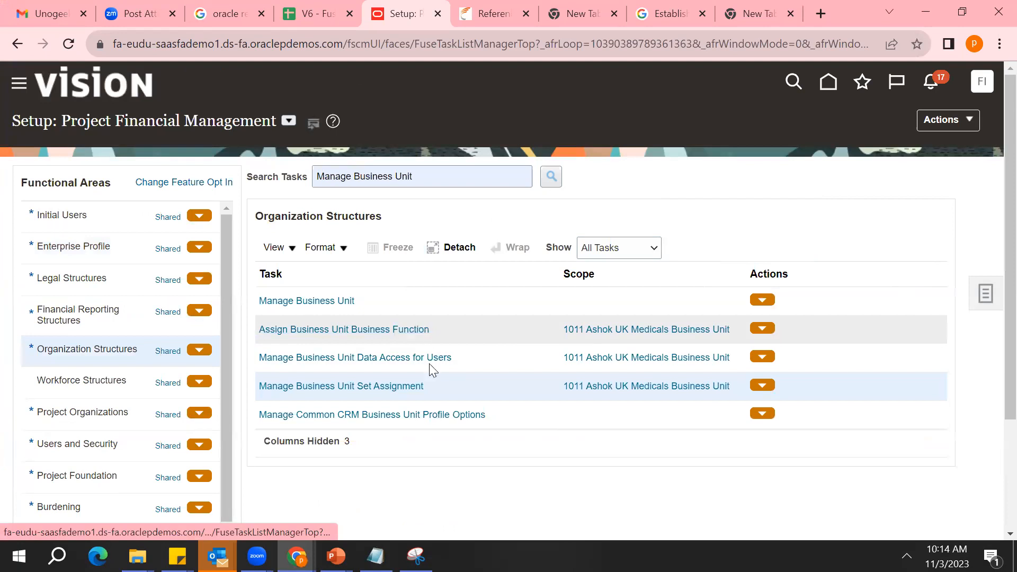
left_click(407, 387)
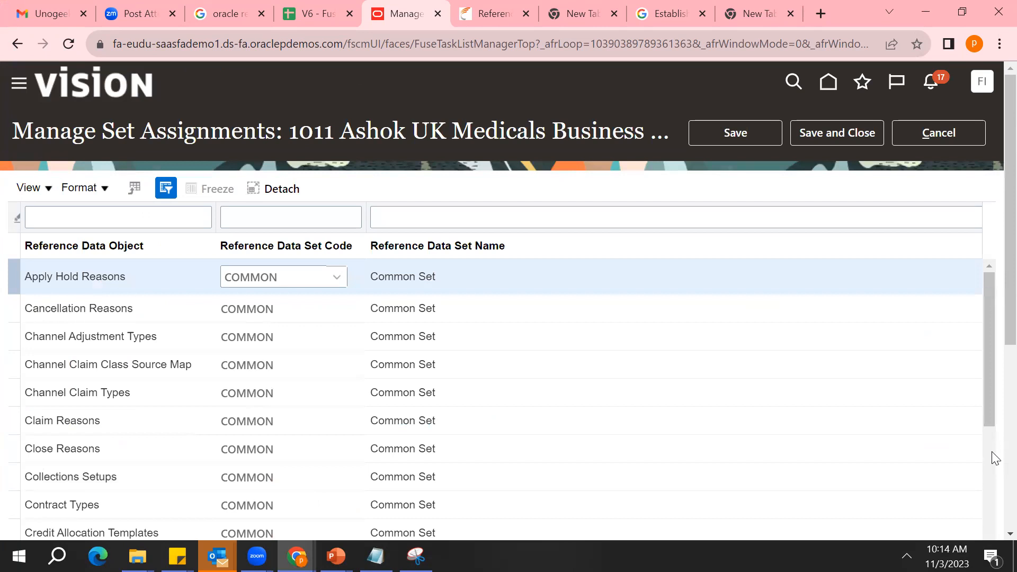
Search the set assignments page for "Payment" and select the Payables Payment Terms row
scroll(996, 459, "down", 5)
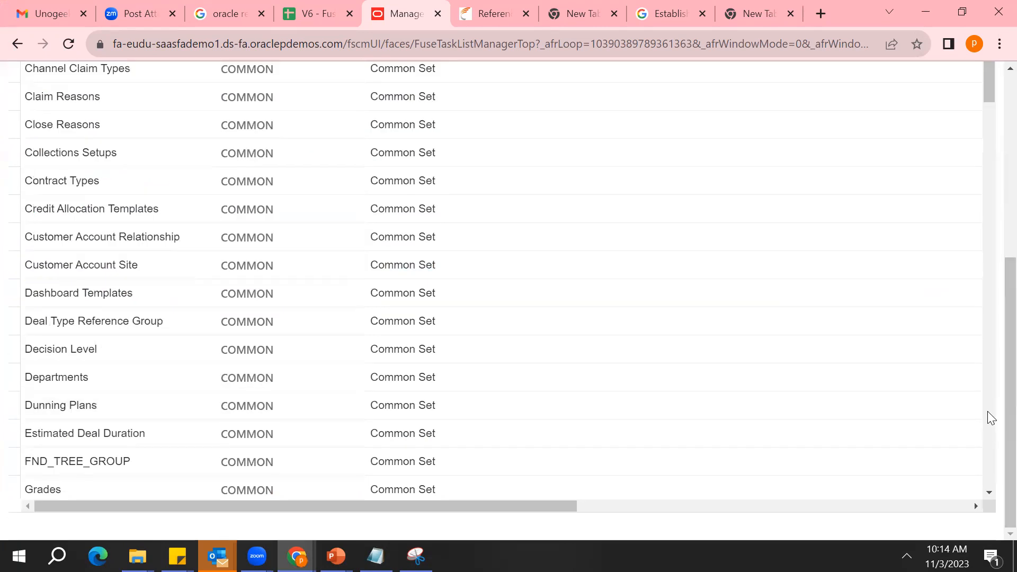
scroll(990, 418, "down", 5)
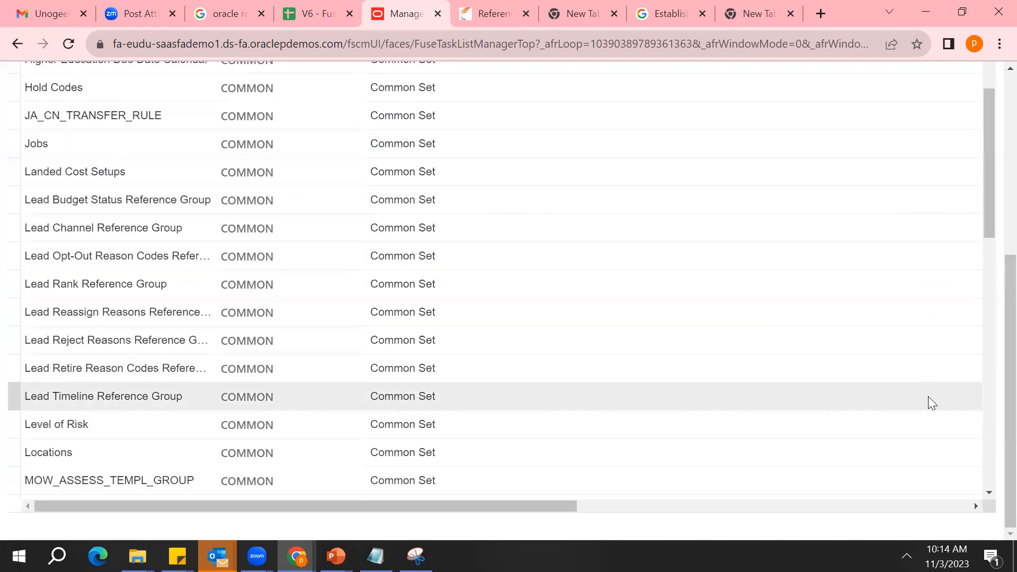
key("ctrl+f")
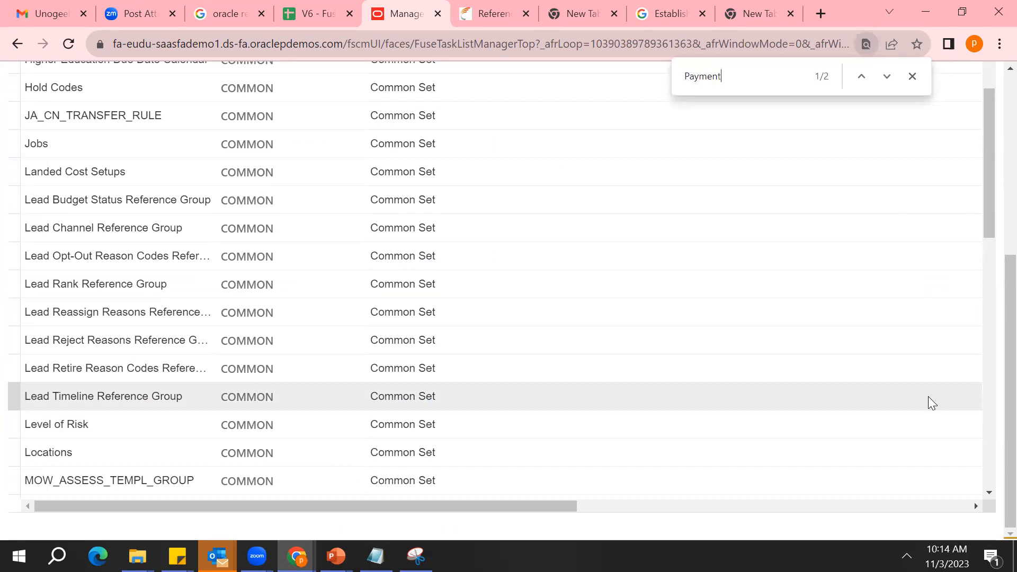
left_click(889, 81)
left_click(889, 80)
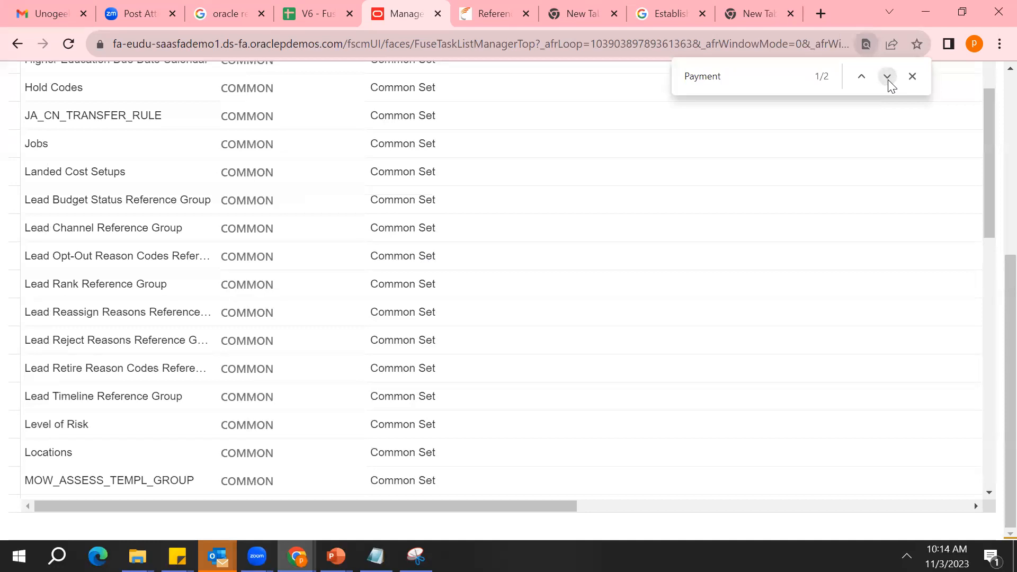
left_click_drag(988, 219, 987, 274)
left_click(106, 359)
triple_click(118, 359)
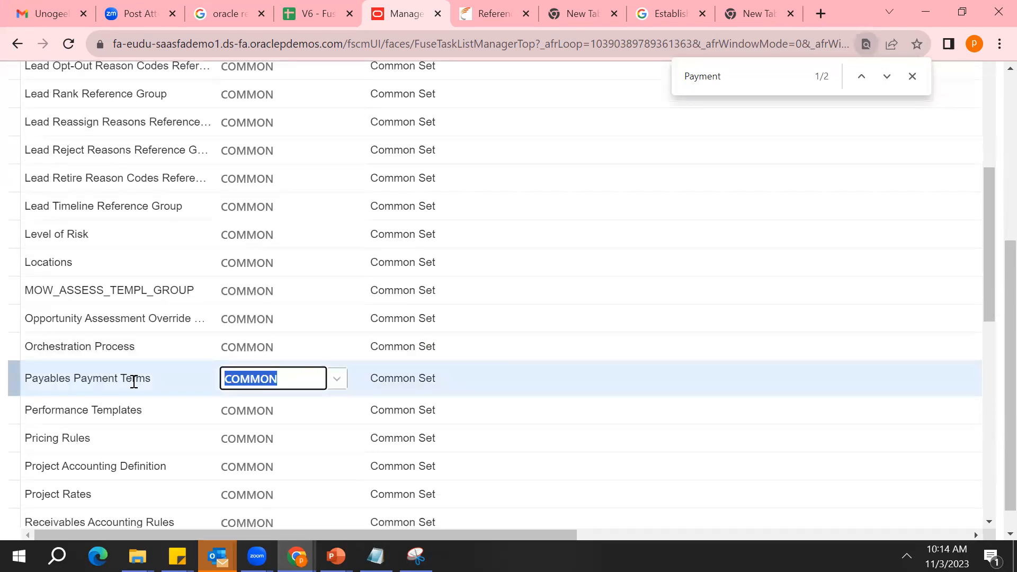
left_click(134, 381)
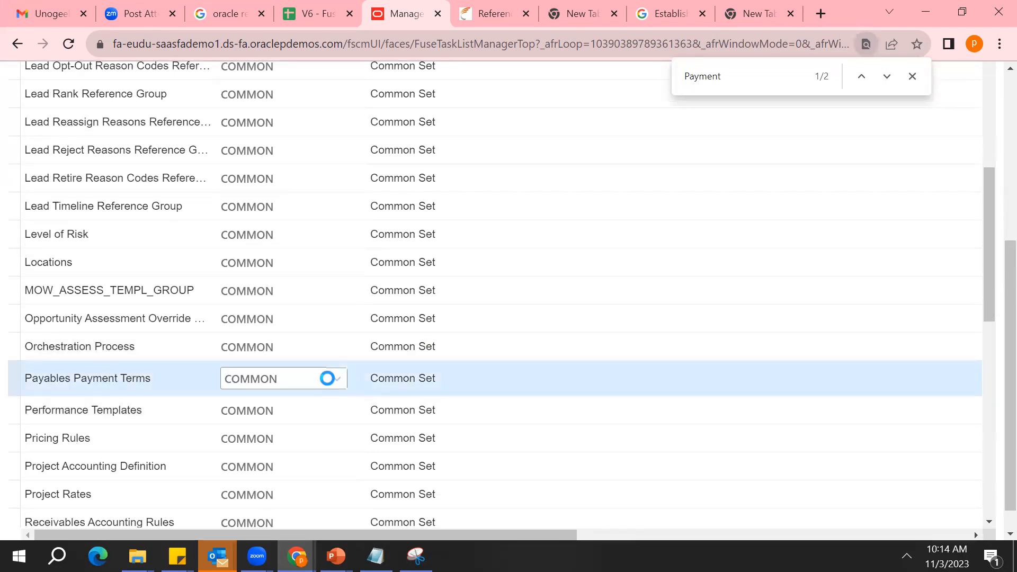
Open the reference data set code search for Payables Payment Terms and search for the code XX_MUMBAI
left_click(253, 352)
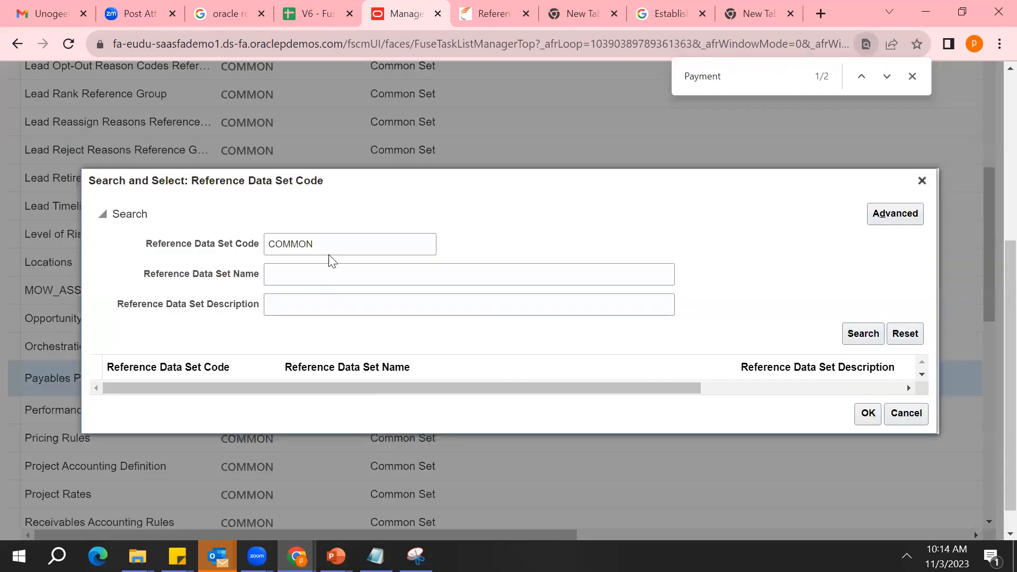
left_click(330, 254)
key("ctrl+a")
key("BackSpace")
type("XX")
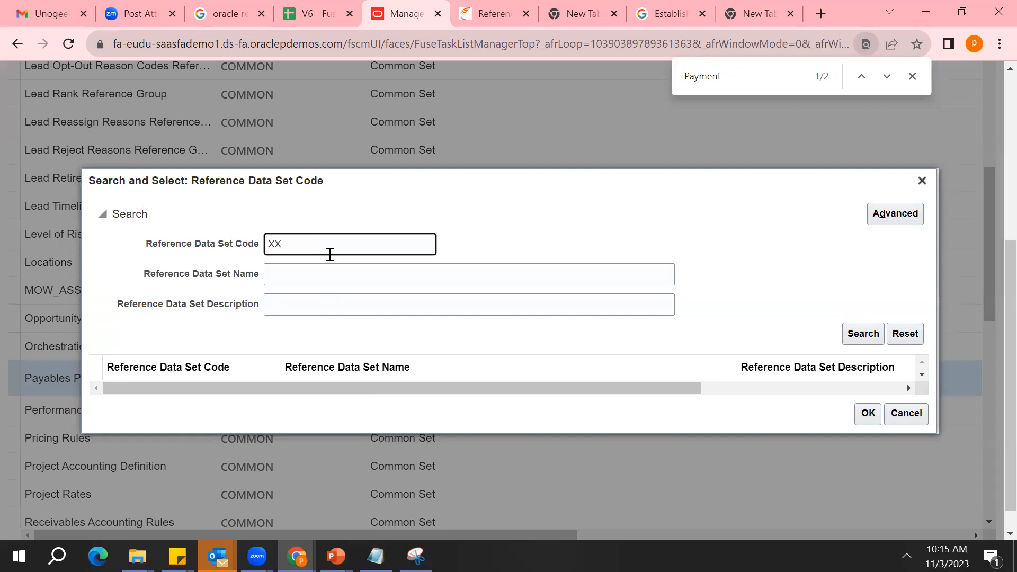
type("_MUMBAI")
left_click(853, 334)
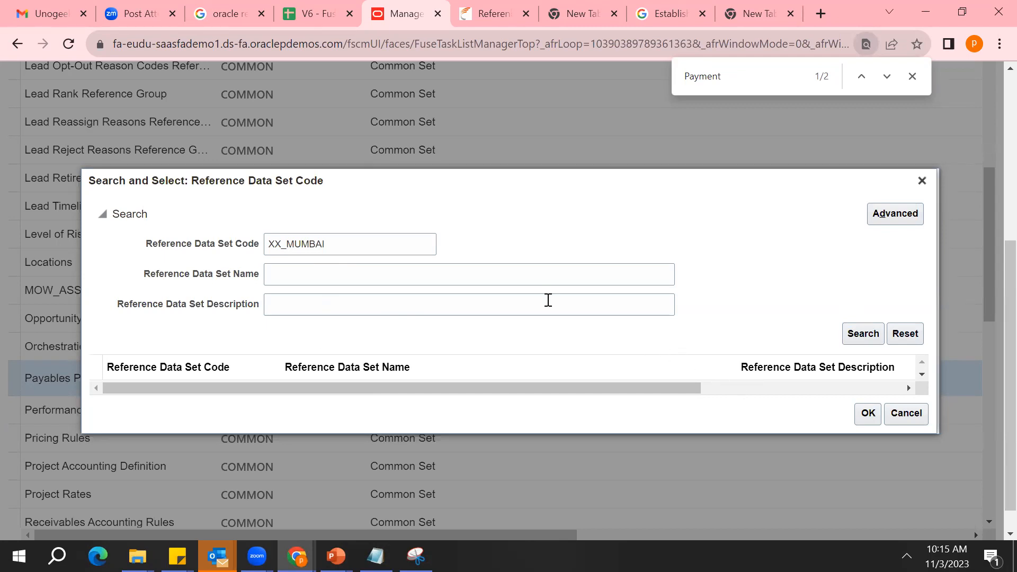
Search the reference data set codes for "XX" and assign XX_TEST_MUMBAI to Payables Payment Terms
left_click(380, 247)
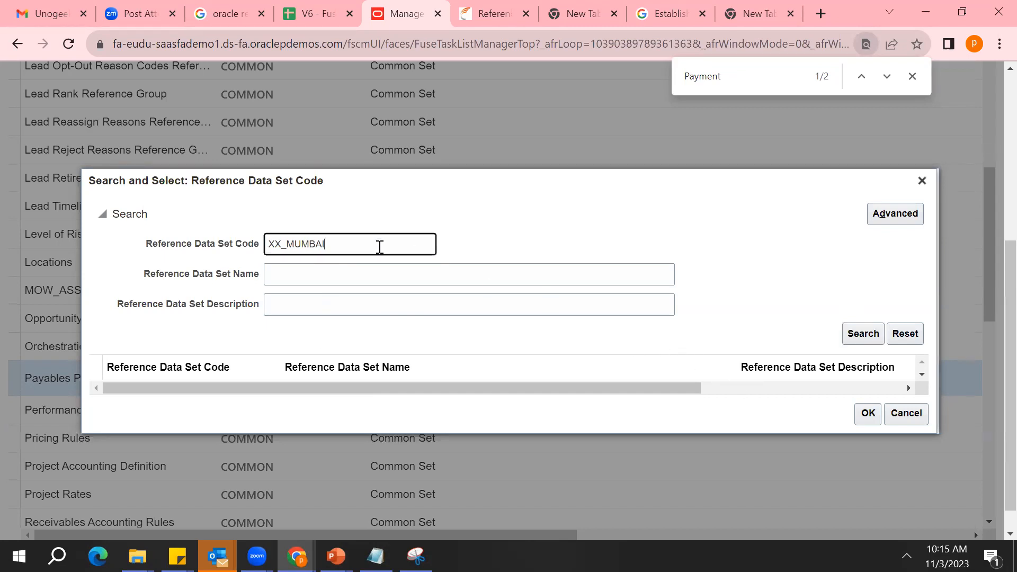
key("BackSpace")
key("BackSpace")
key("BackSpace")
key("BackSpace")
left_click(862, 334)
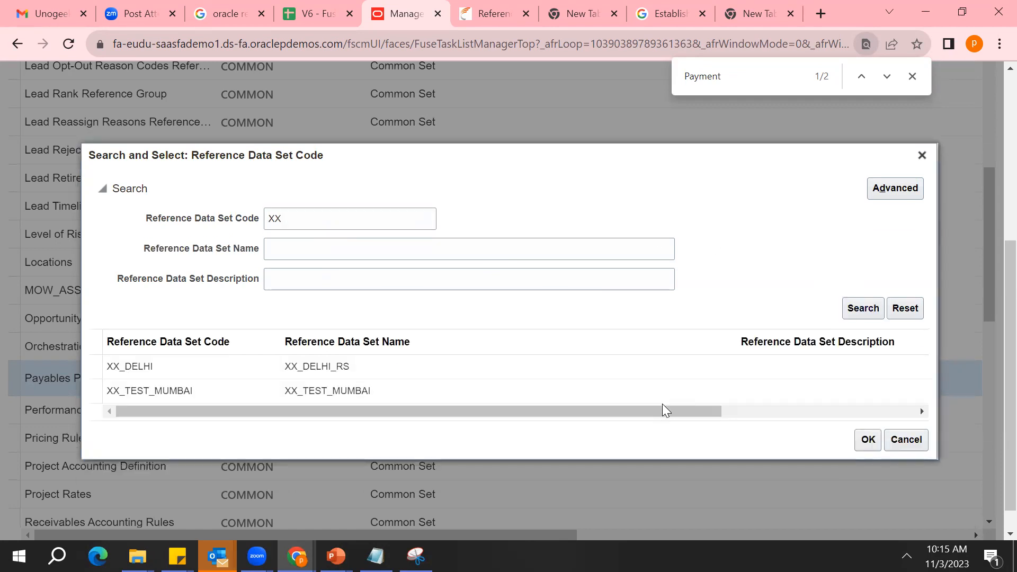
left_click(456, 402)
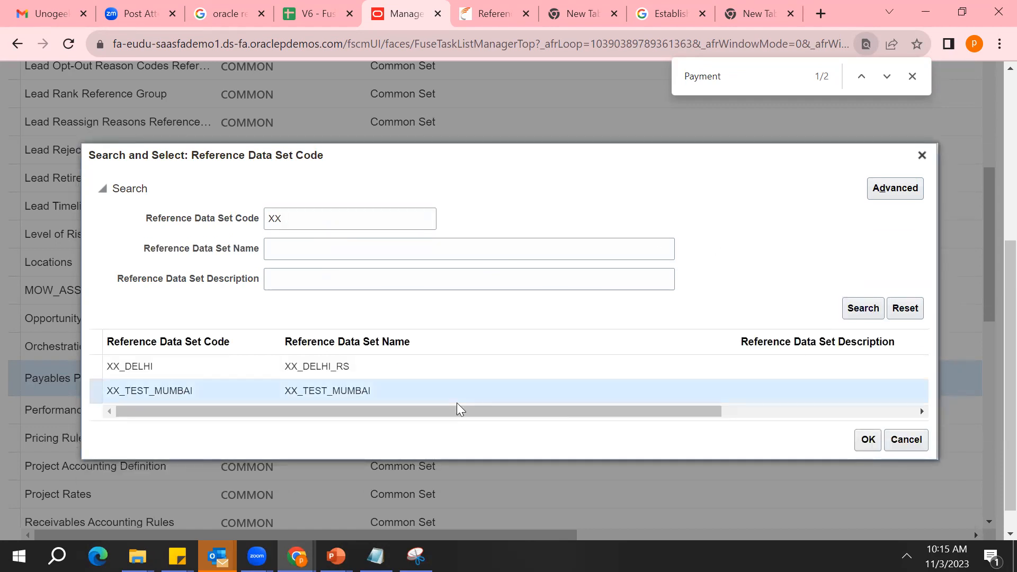
left_click(868, 439)
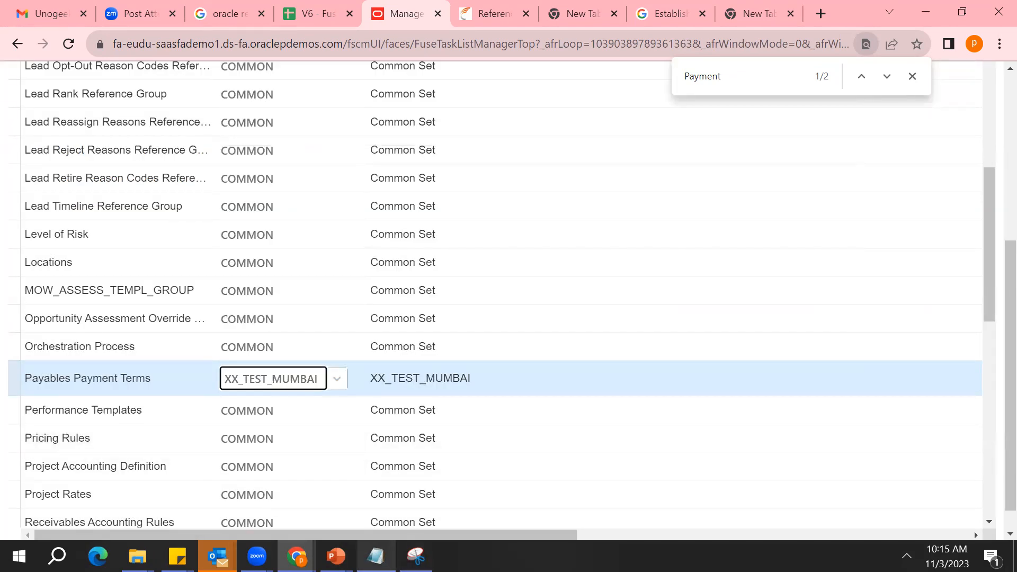
Switch to Notepad and add the heading "Data access set for user" below the Data Set assignment list
left_click(375, 556)
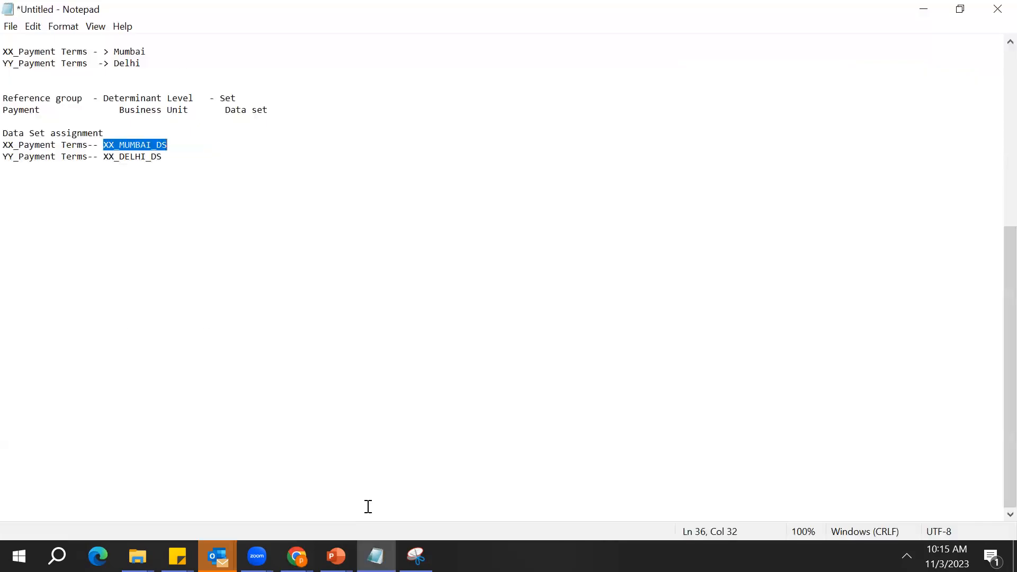
left_click(183, 163)
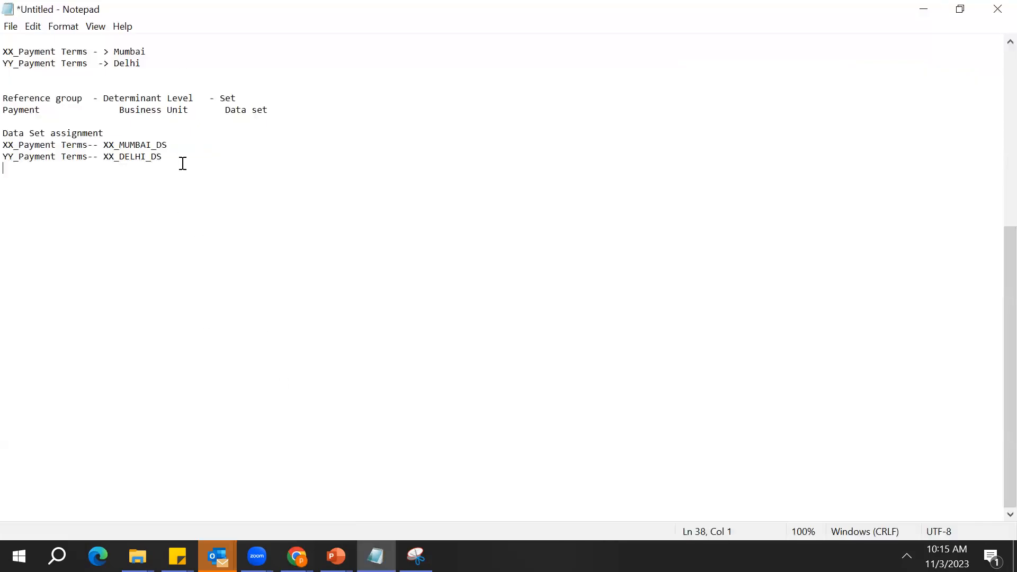
key("Return")
key("Return")
key("BackSpace")
type("Data ac")
key("BackSpace")
key("BackSpace")
type("access set fo")
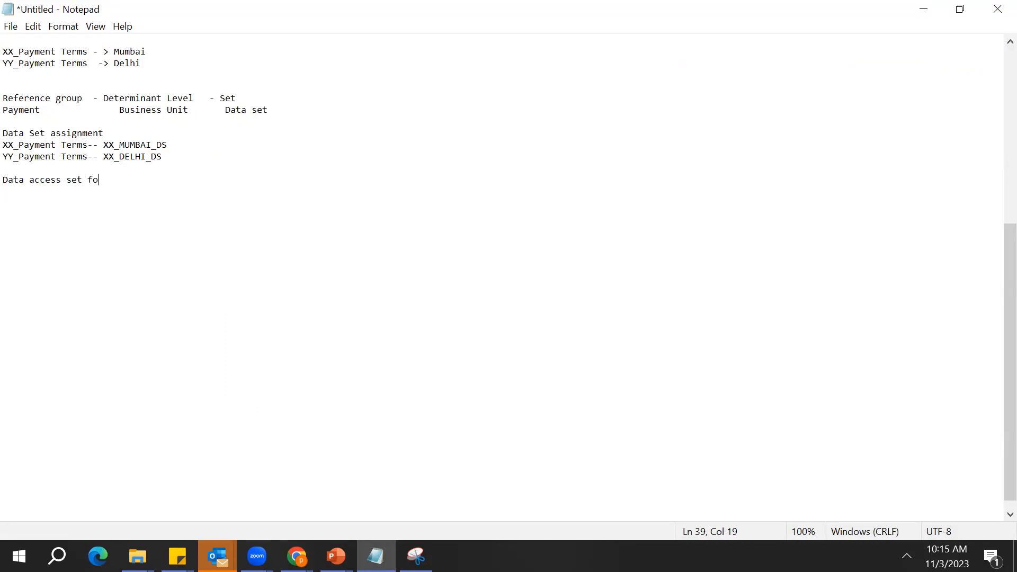
type("r user")
key("Return")
key("Return")
Add the subheading "Mumbai" under the data access heading and list three user first names below it
key("Return")
key("BackSpace")
key("BackSpace")
type("Mumbai")
key("Return")
key("Return")
type("Ram")
key("Return")
type("Shaym")
key("Return")
type("Ajay")
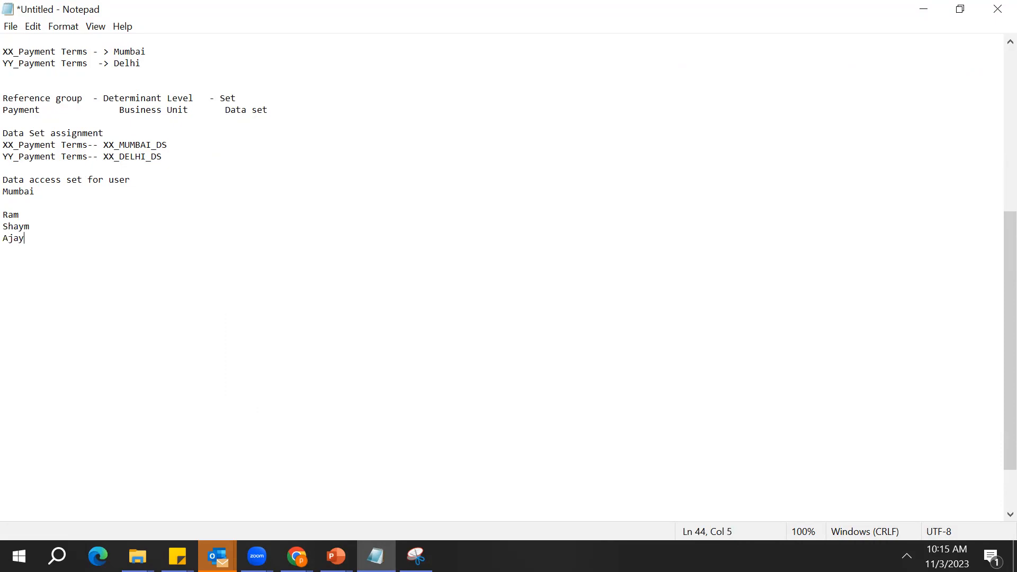
Copy XX_MUMBAI_DS from the assignment list to the end of each of the three Mumbai user lines
double_click(123, 142)
key("ctrl+c")
key("Down")
key("ctrl+v")
key("Down")
key("ctrl+v")
key("Down")
key("ctrl+v")
Add the subheading "Delhi" below the Mumbai users and list three user first names under it
key("Return")
key("Return")
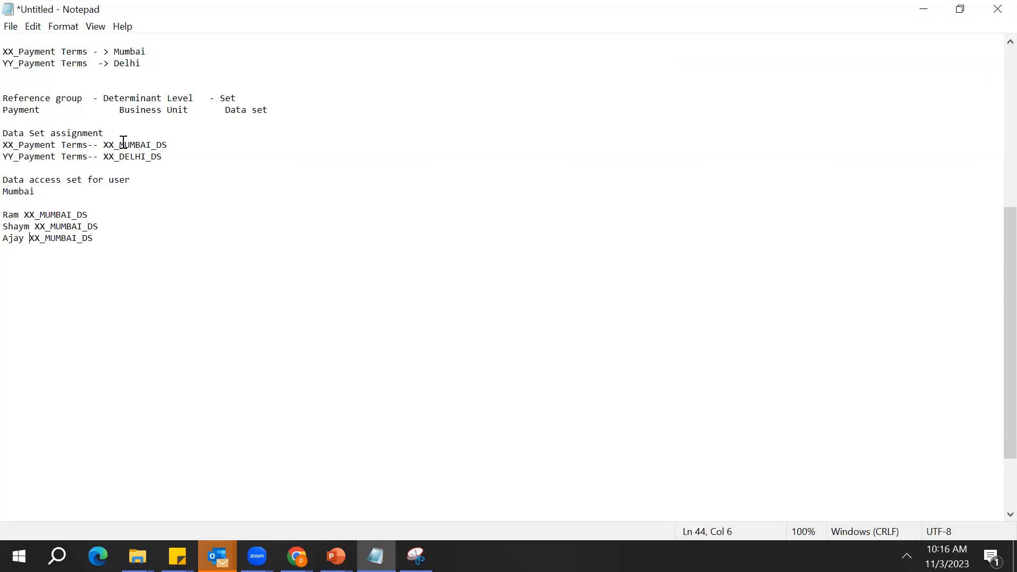
key("Return")
key("Return")
type("Delhi")
key("Return")
type("Pooja")
key("Return")
type("Amar")
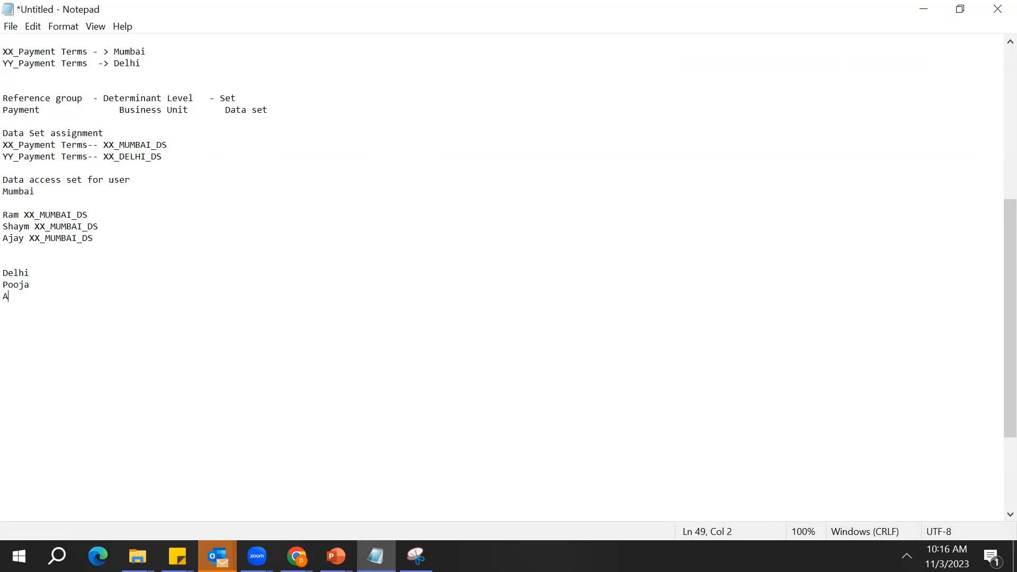
key("Return")
type("Abdhuk")
Copy XX_DELHI_DS from the assignment list to the end of each of the three Delhi user lines
double_click(125, 156)
key("ctrl+c")
key("Down")
key("Down")
key("Down")
left_click(125, 157)
key("Down")
key("Down")
key("Down")
left_click(50, 286)
key("ctrl+v")
key("Down")
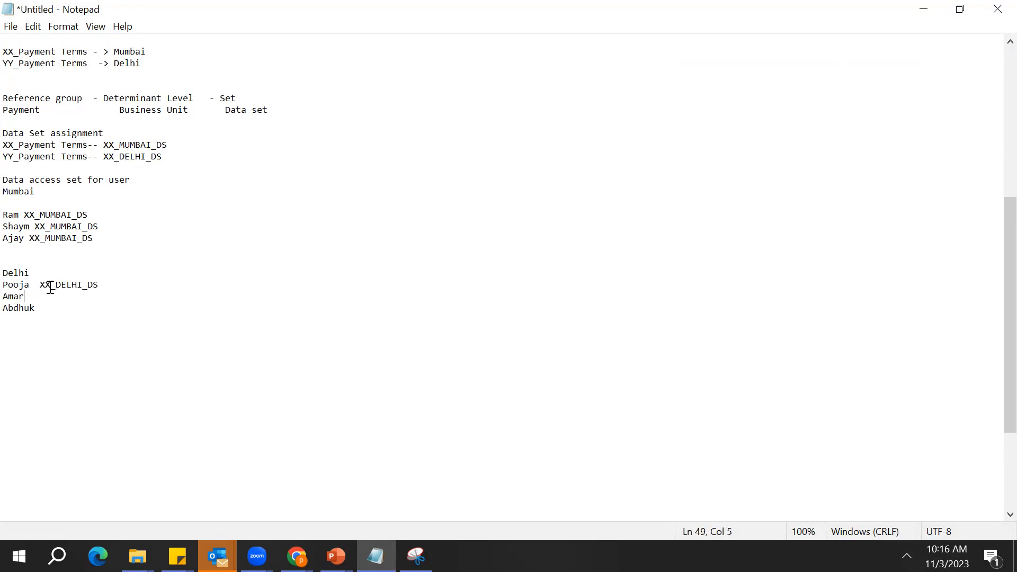
key("ctrl+v")
key("Down")
key("ctrl+v")
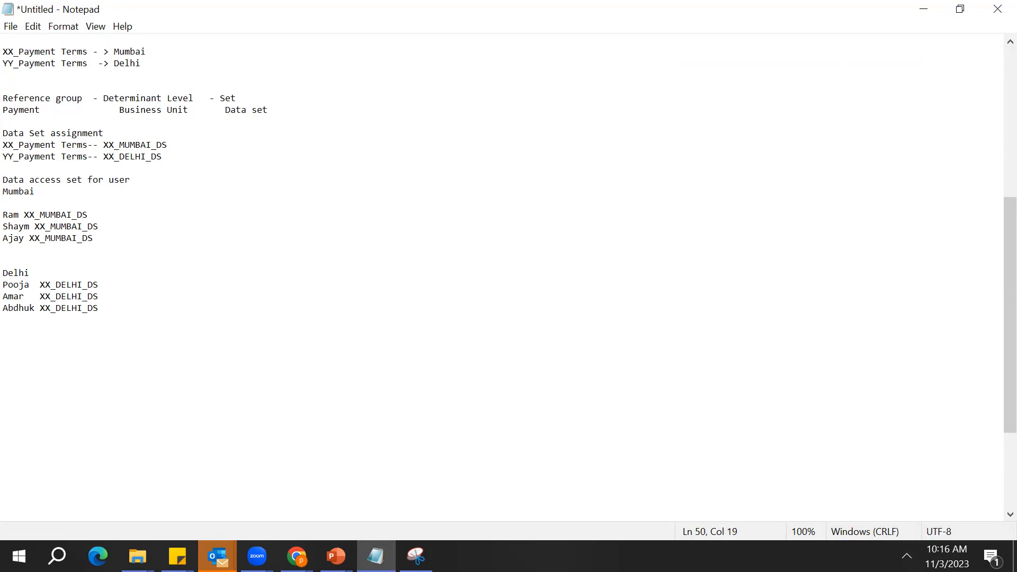
Switch to Oracle Fusion in Chrome and leave the business unit set assignment, returning to the Project Financial Management setup tasks
left_click(297, 556)
left_click(340, 507)
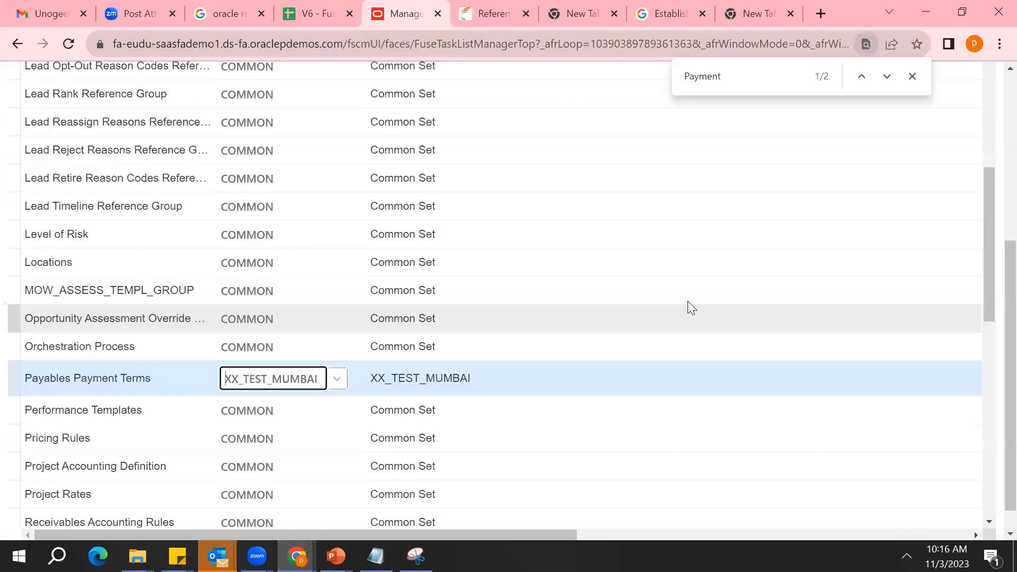
scroll(995, 166, "up", 5)
left_click(955, 133)
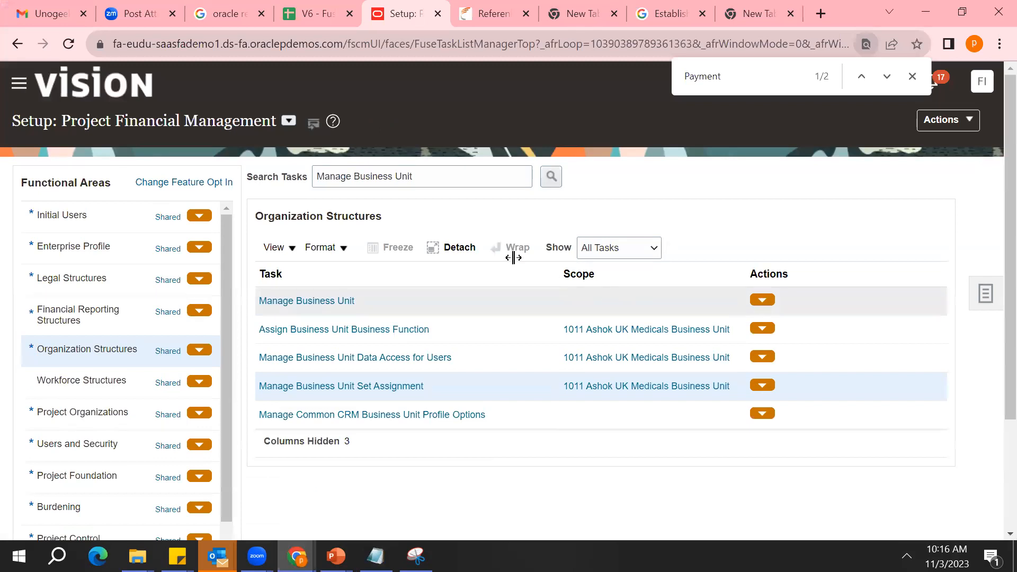
Try to find the user access task by searching the setup tasks for "Reference data access set"
triple_click(457, 184)
type("Re")
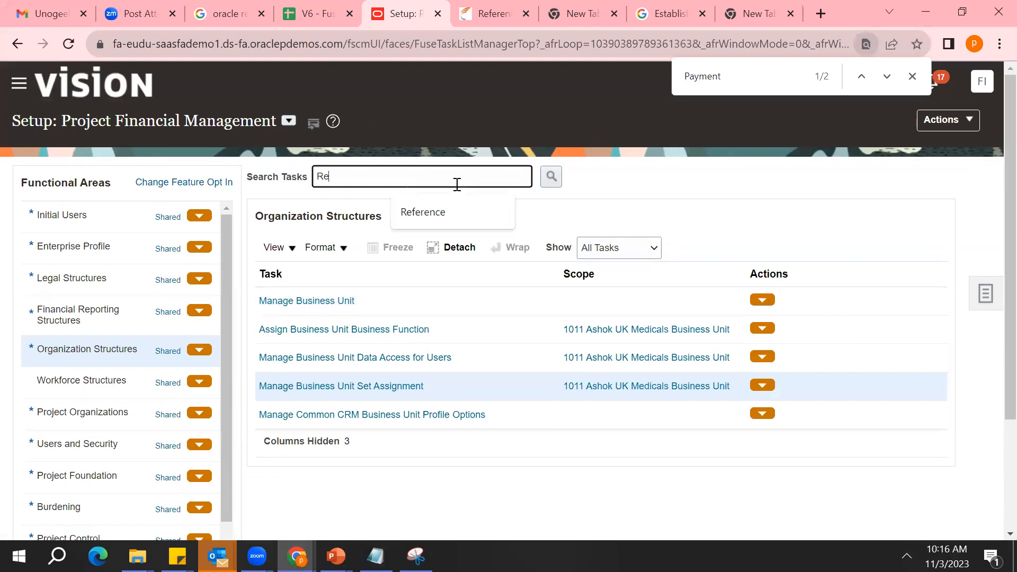
type("ference dat")
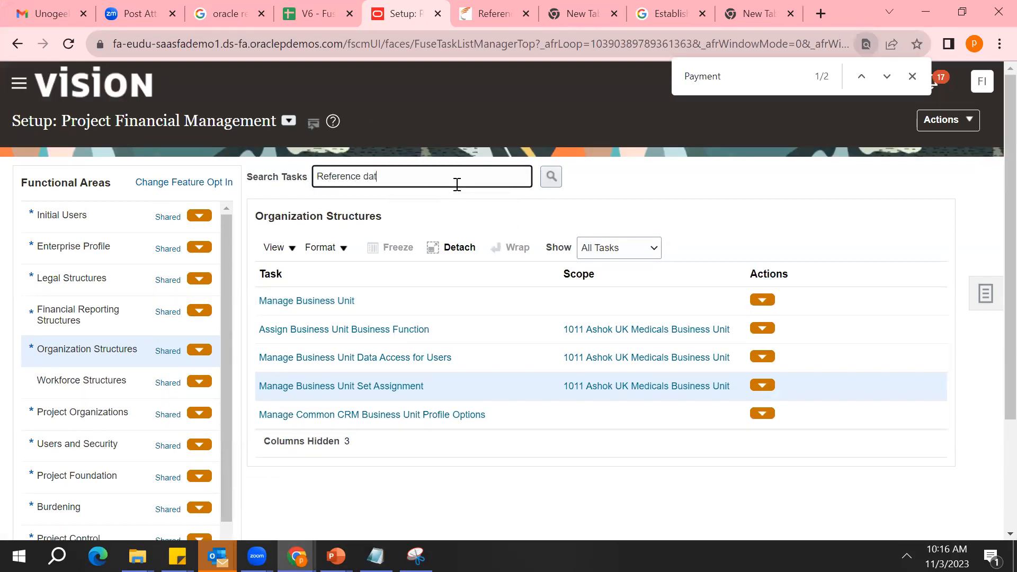
type("a access set")
key("Return")
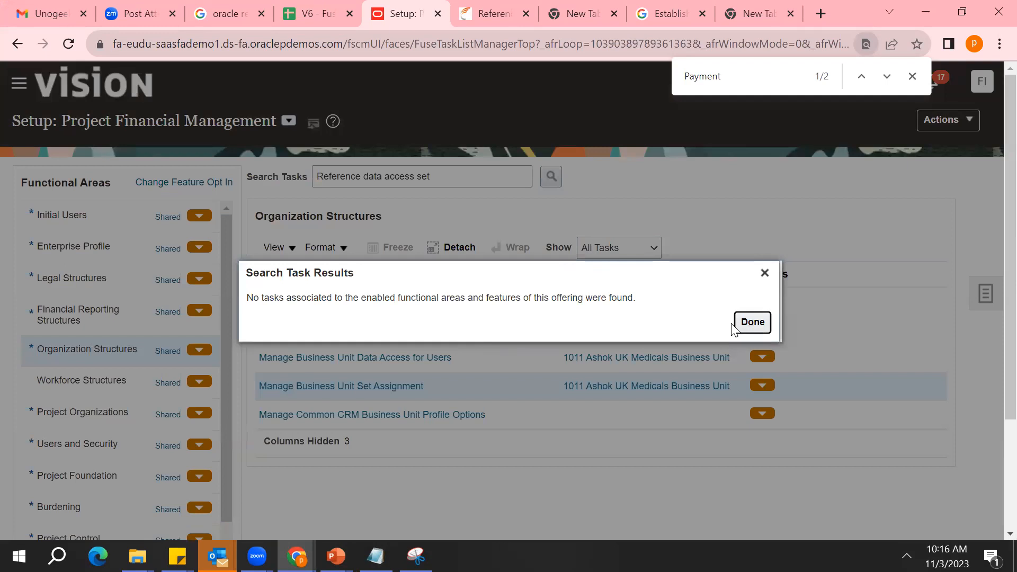
left_click(752, 323)
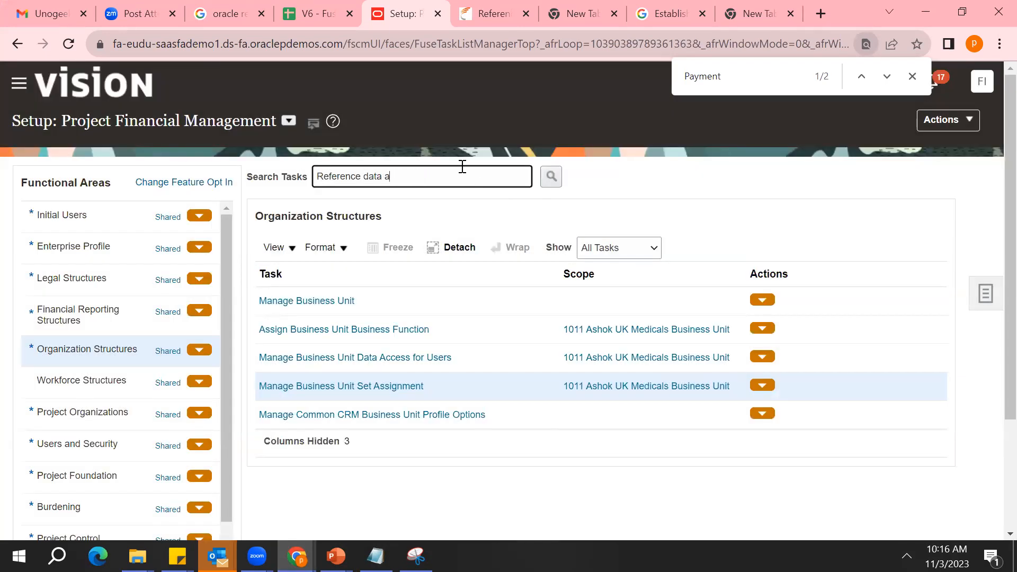
Search the setup tasks for "Reference data" and open Manage Reference Data Set Data Access for Users under Enterprise Profile
key("Return")
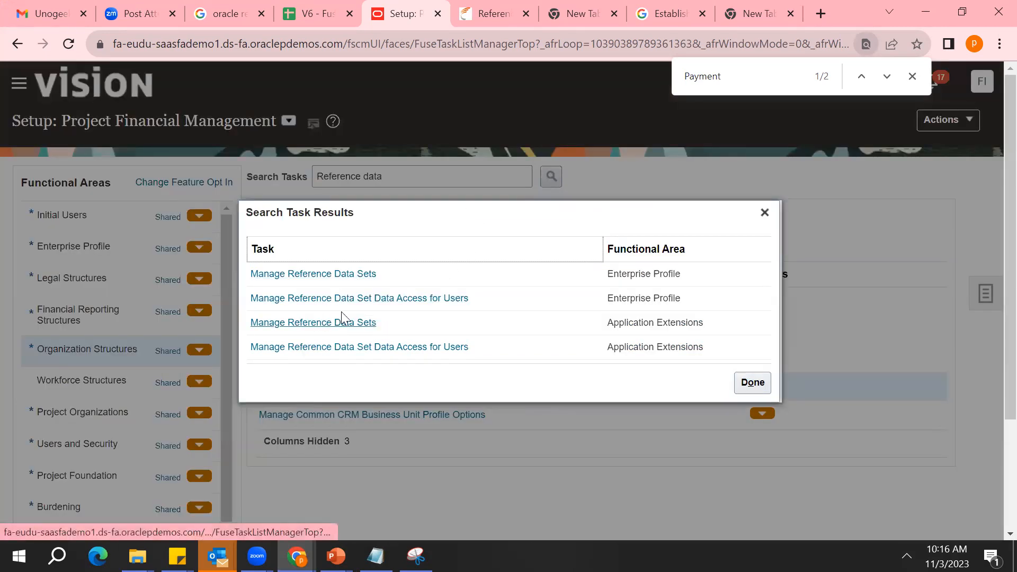
left_click(369, 300)
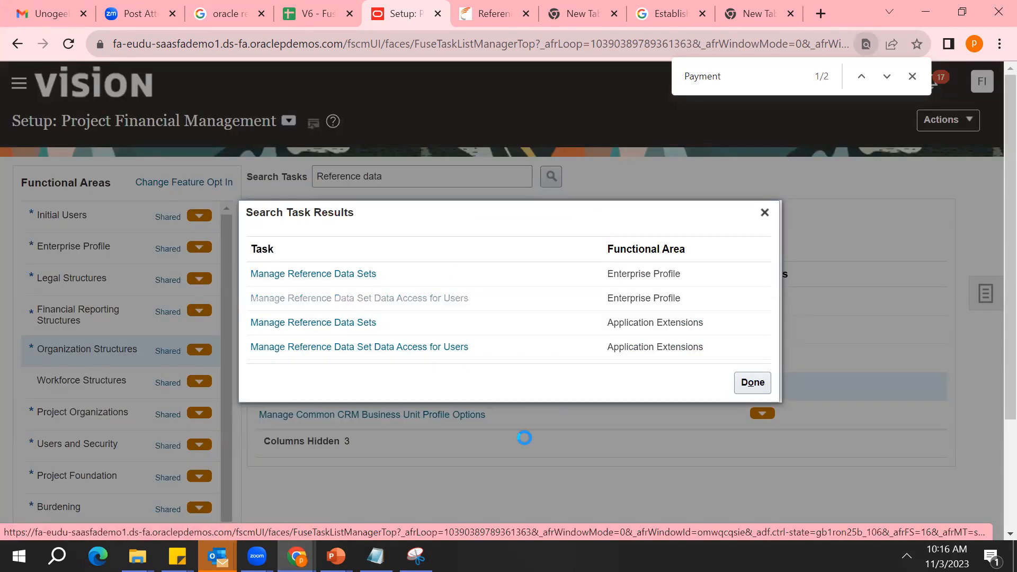
left_click(509, 333)
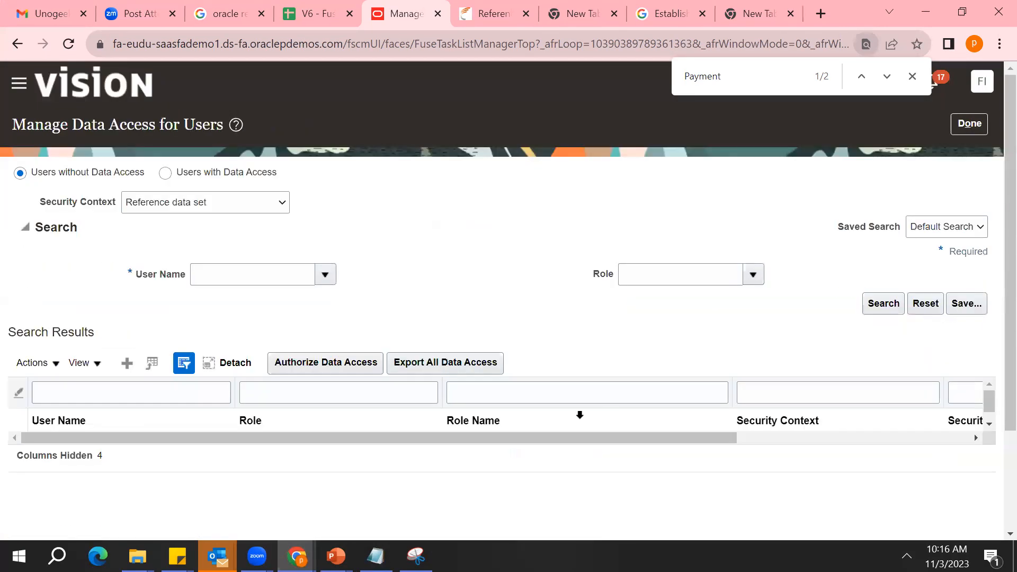
Choose a user name and search for that user's roles without reference data set access
left_click(279, 275)
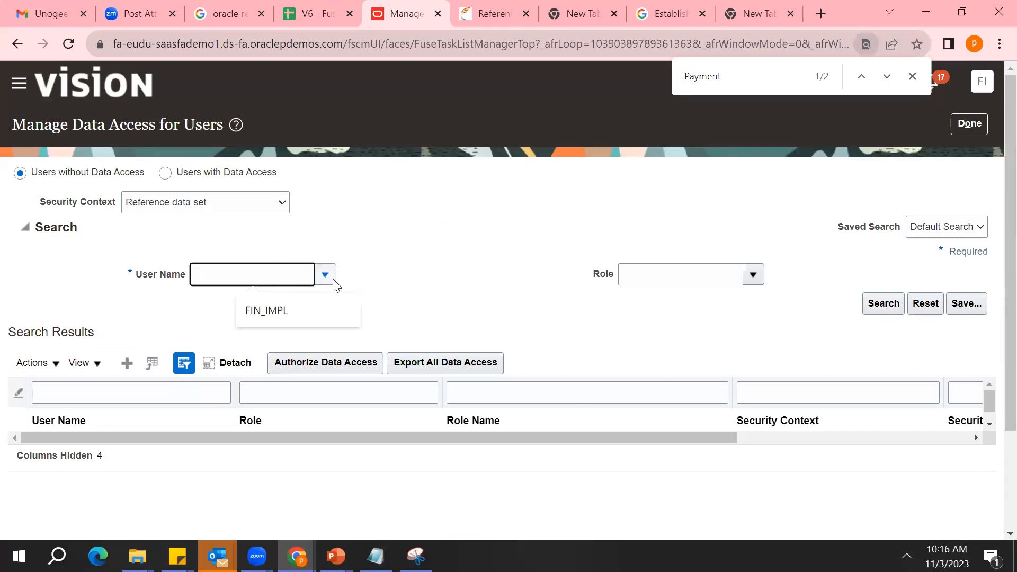
left_click(330, 275)
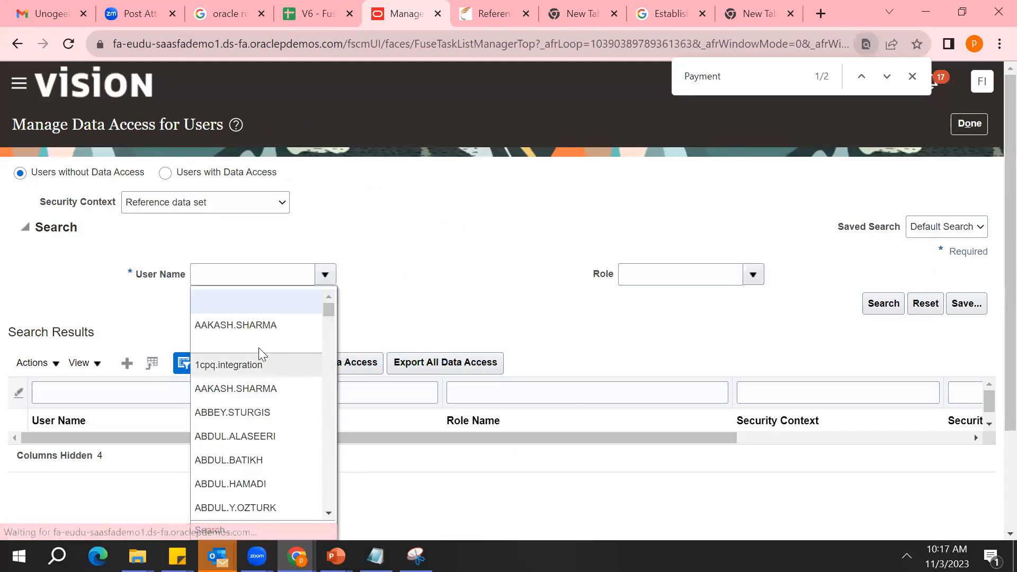
left_click(252, 327)
left_click(883, 305)
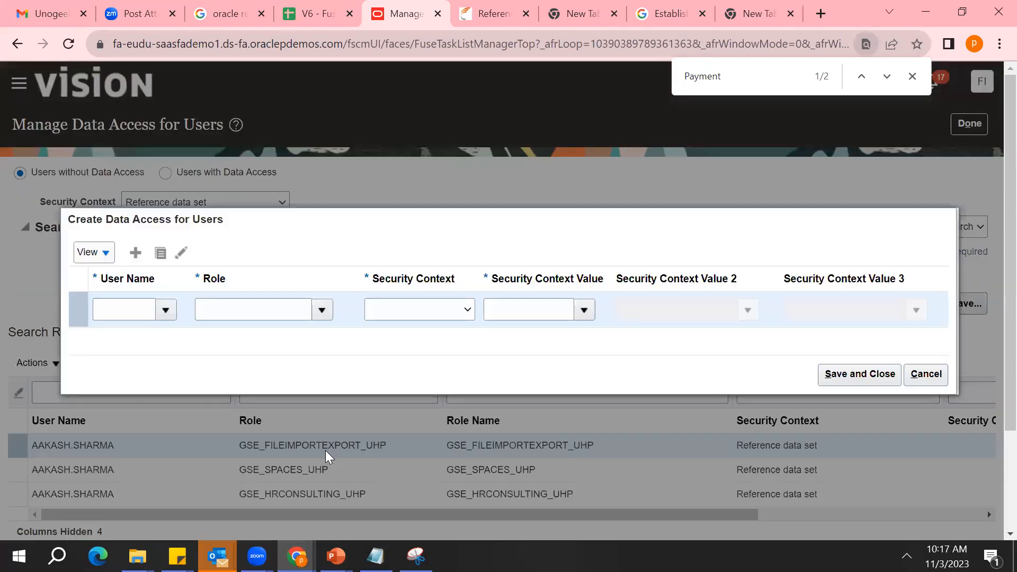
Fill in a new data access row for the same user with role Project Team Member, security context Reference data set and value XX_TEST_MUMBAI
left_click(166, 310)
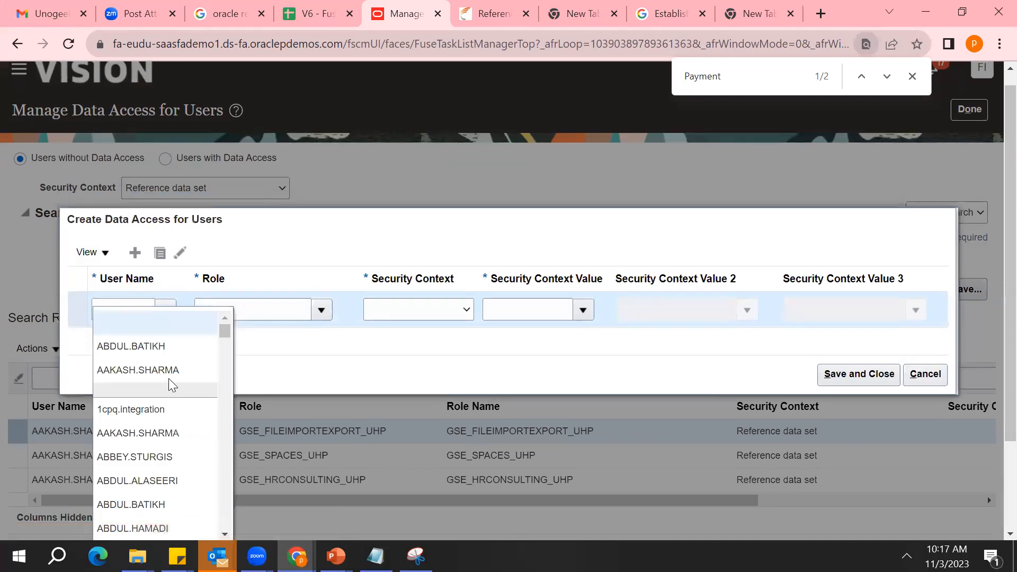
left_click(169, 370)
left_click(325, 312)
left_click_drag(300, 342, 273, 342)
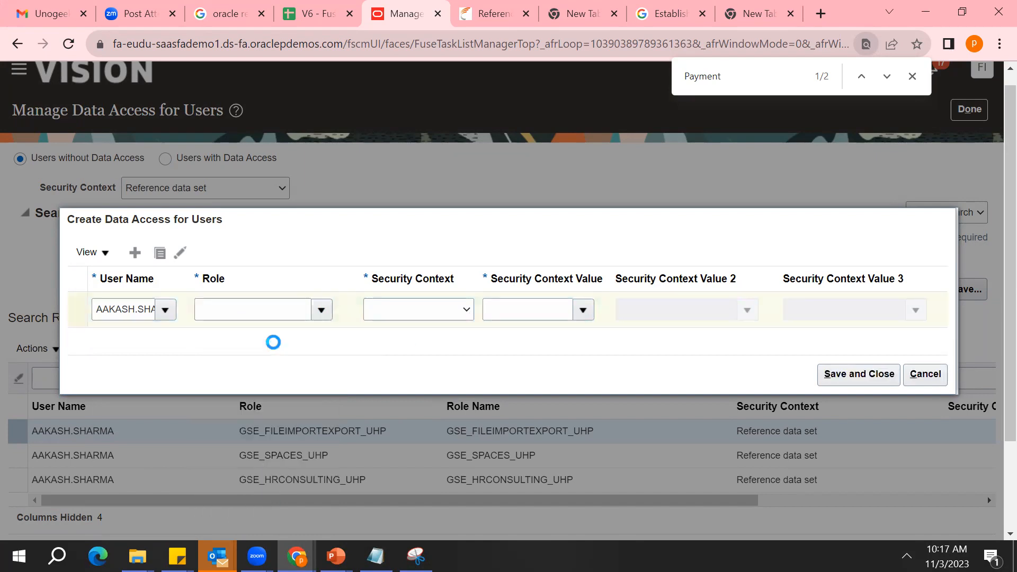
left_click(466, 310)
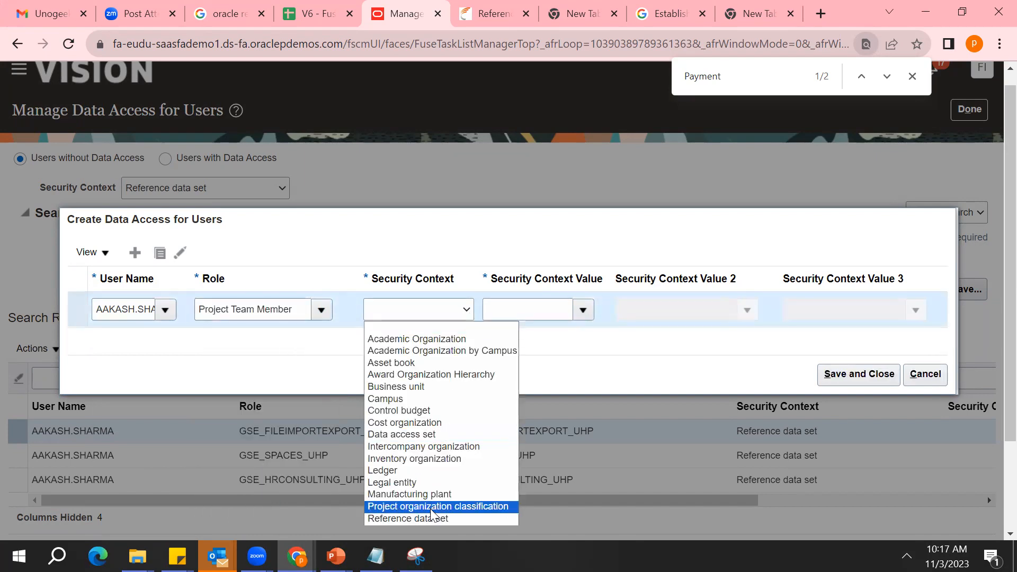
left_click(408, 518)
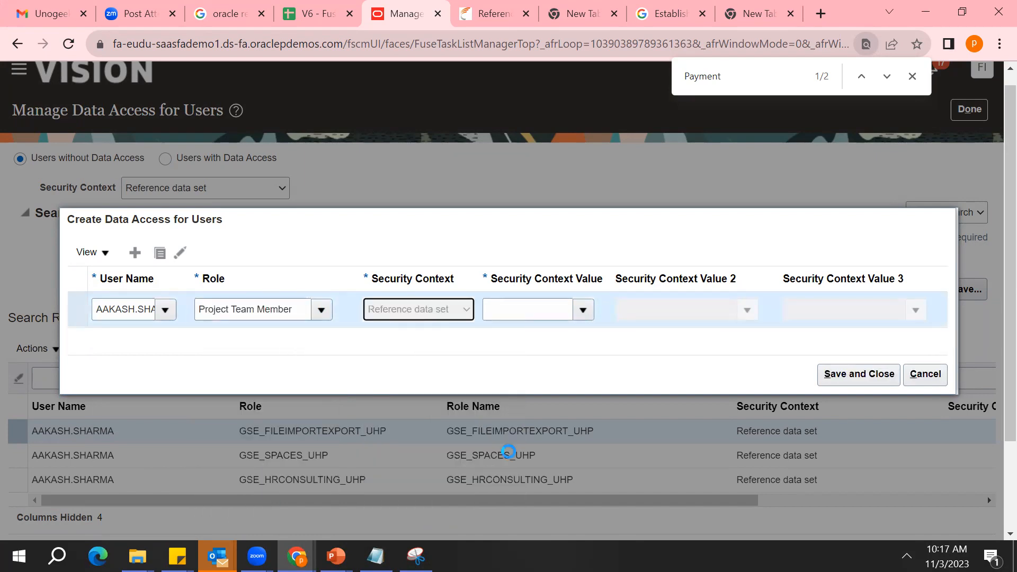
left_click(584, 310)
left_click(550, 352)
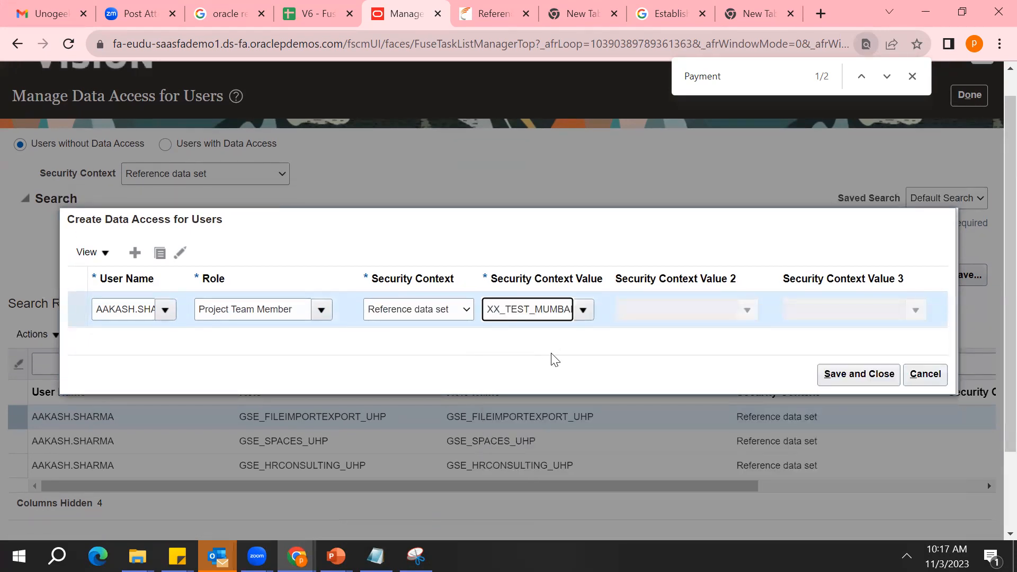
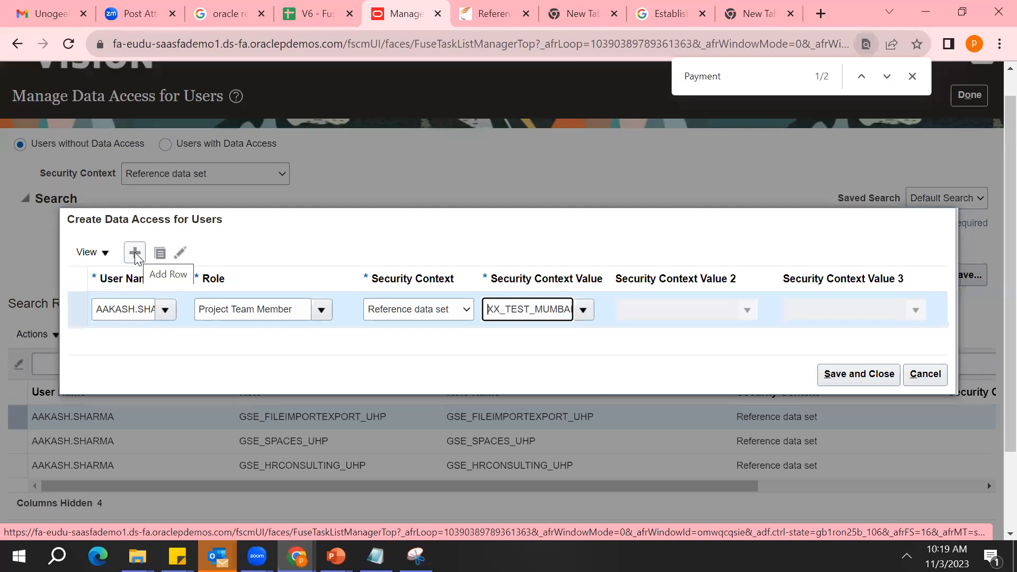
Switch to the Notepad notes and add blank lines below the Delhi user list
key("alt+Tab")
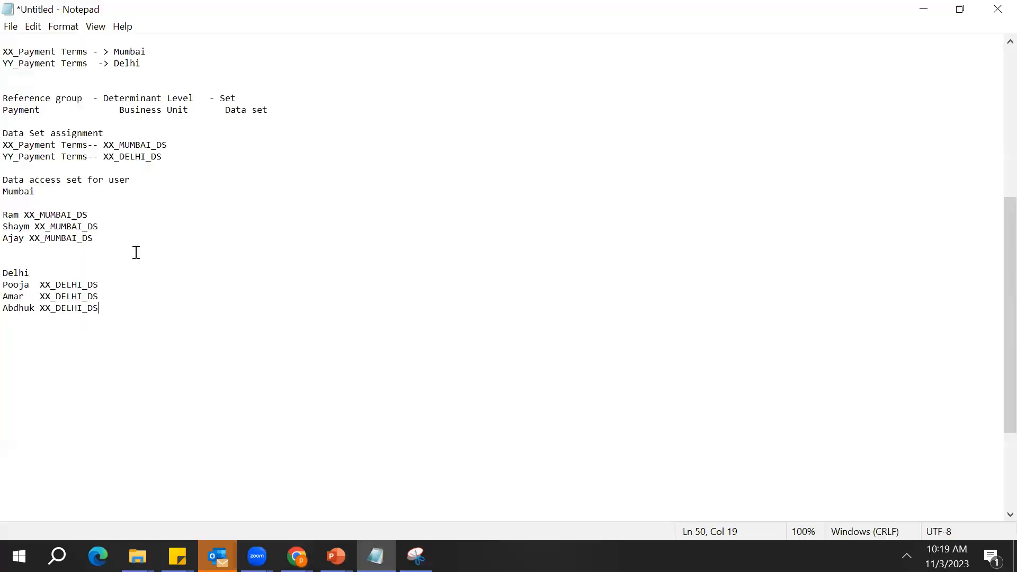
key("Return")
key("Return")
key("Return")
key("alt+Tab")
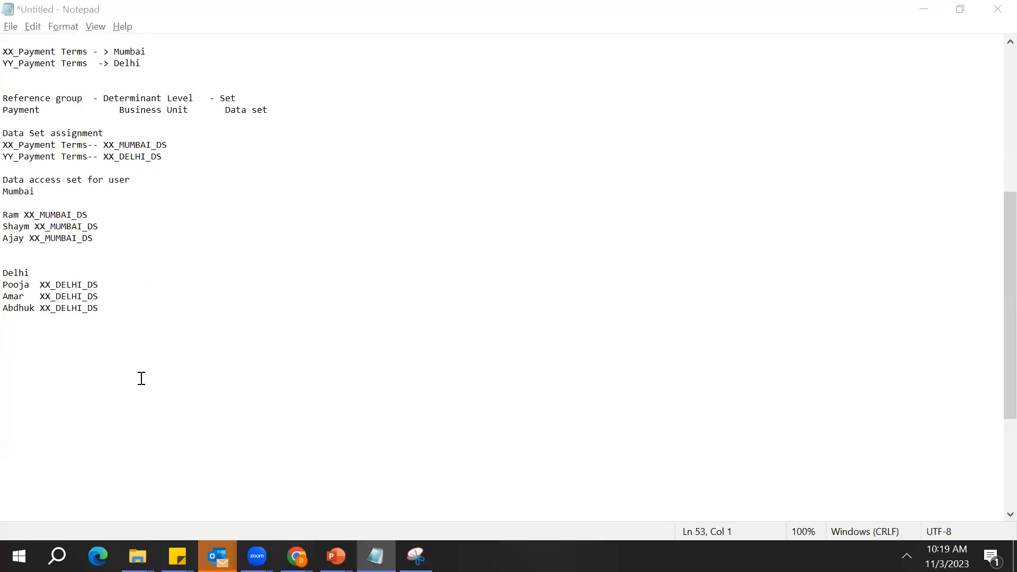
key("alt+Tab")
key("alt+Tab")
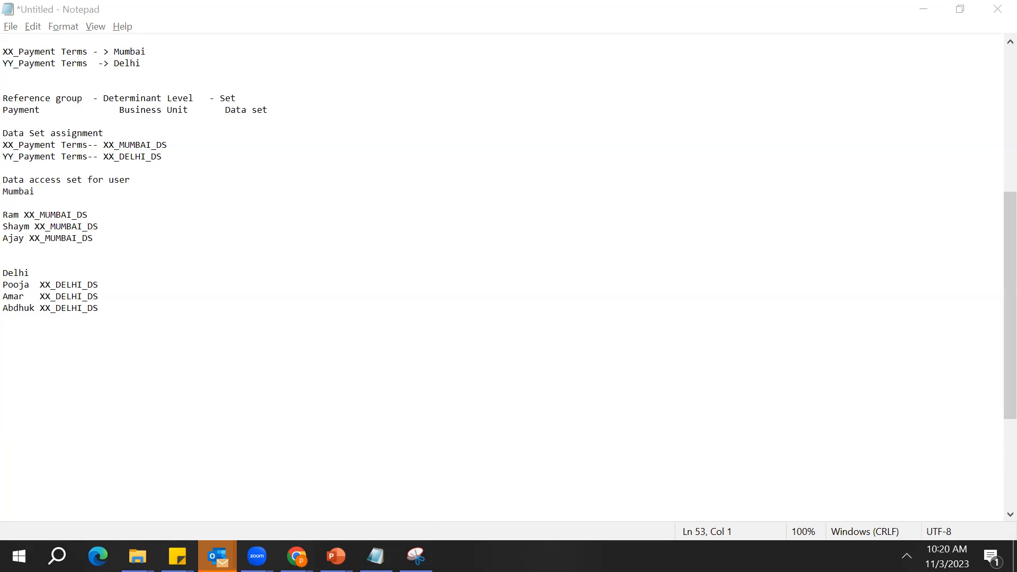
left_click(155, 362)
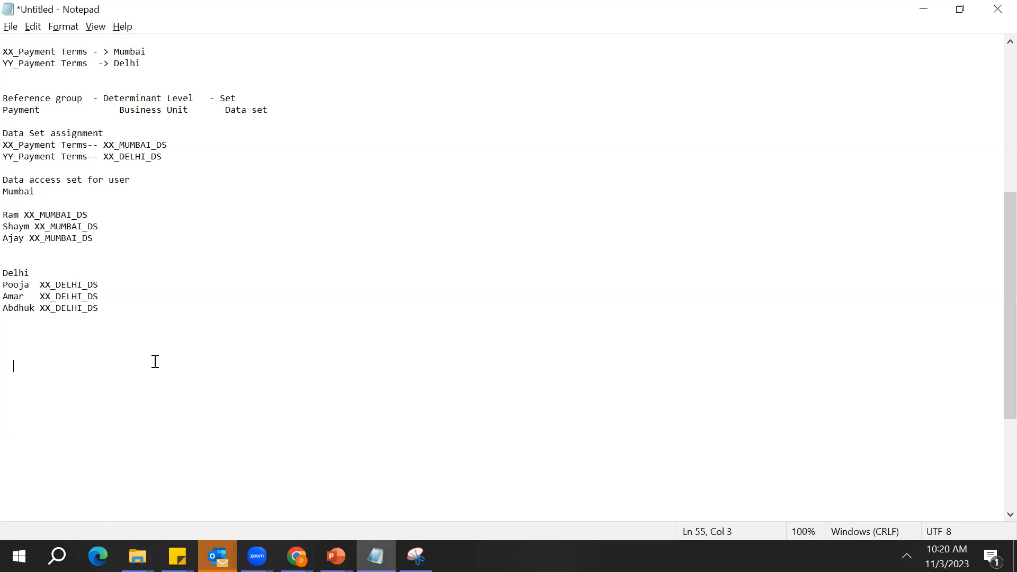
key("BackSpace")
key("BackSpace")
Insert a long run of blank lines after the Delhi users to make room for a fresh example
double_click(74, 143)
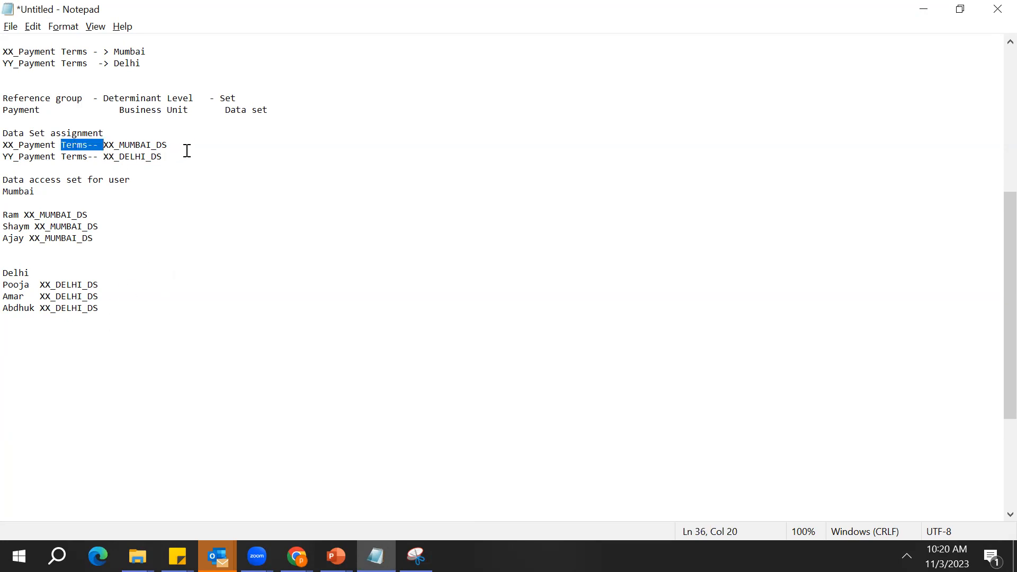
left_click(176, 322)
key("Return")
key("Return")
key("shift+Up")
key("shift+Up")
key("shift+Up")
key("shift+Up")
key("shift+Up")
key("shift+Up")
key("shift+Up")
key("shift+Up")
key("shift+Up")
key("shift+Up")
key("shift+Up")
key("shift+Up")
key("shift+Up")
key("shift+Up")
key("shift+Up")
key("shift+Up")
key("shift+Up")
key("shift+Up")
key("shift+Up")
key("shift+Up")
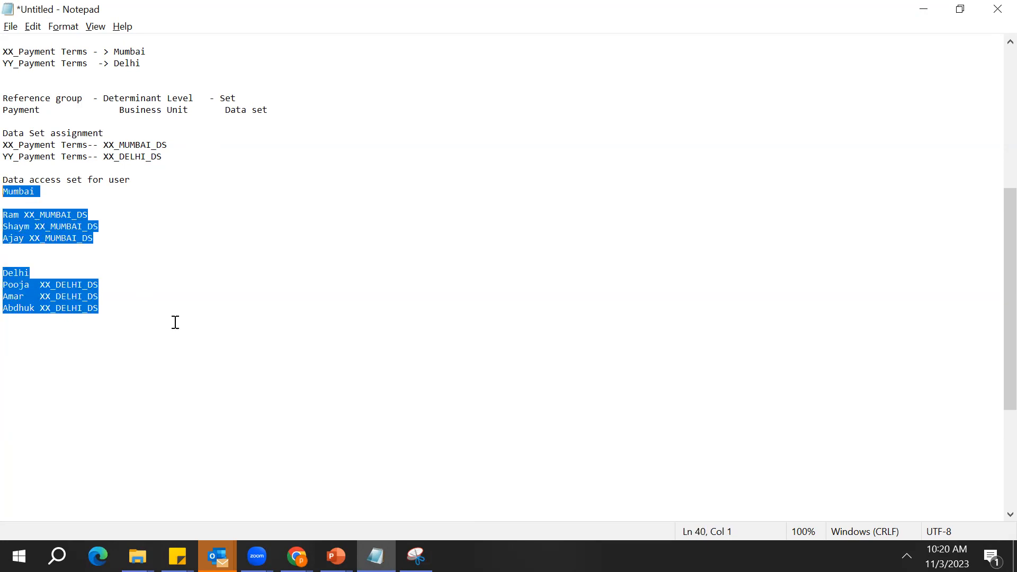
key("Down")
key("Down")
key("Down")
key("Down")
key("Down")
key("Down")
key("Down")
key("Down")
key("Down")
key("Down")
key("Down")
key("Down")
key("Down")
key("Down")
key("Down")
key("Down")
key("Down")
key("Down")
key("Down")
key("Down")
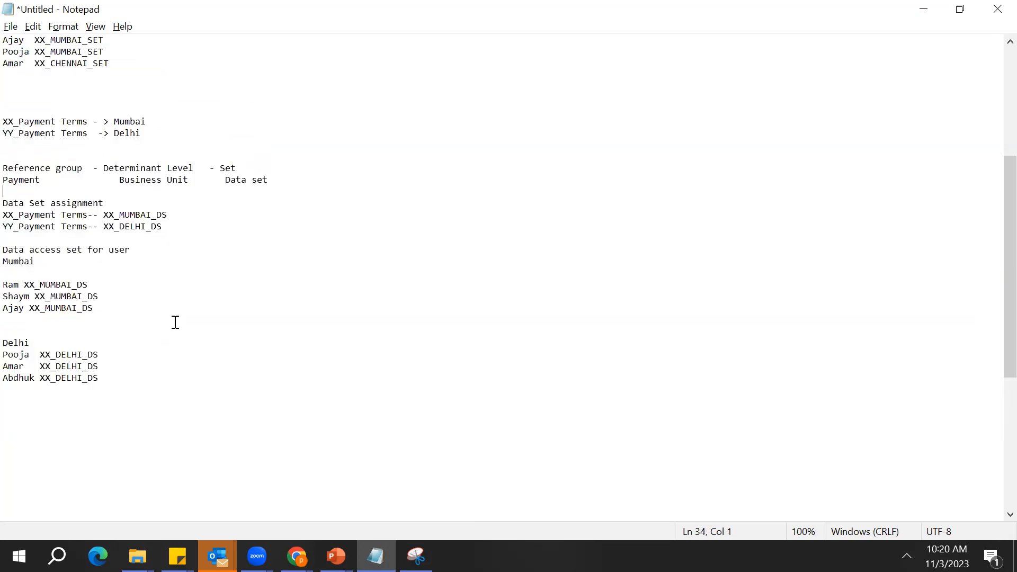
key("Return")
key("Return")
key("Return")
key("Return")
key("Return")
key("Return")
key("Return")
key("Return")
key("Return")
key("Return")
key("Return")
key("Return")
key("Return")
key("Return")
key("Return")
key("Return")
key("Return")
key("Return")
key("Return")
key("Return")
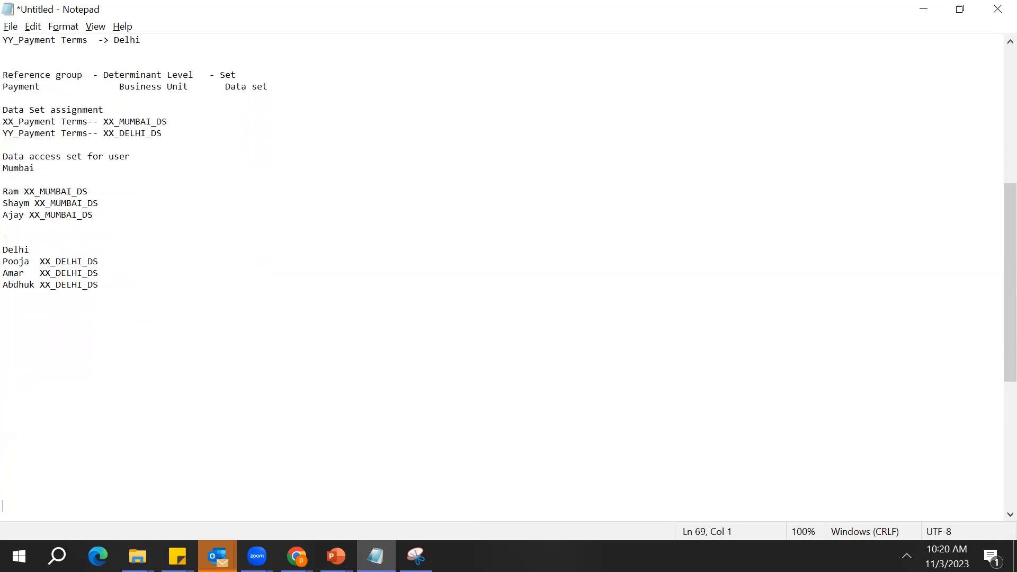
key("Return")
key("Return")
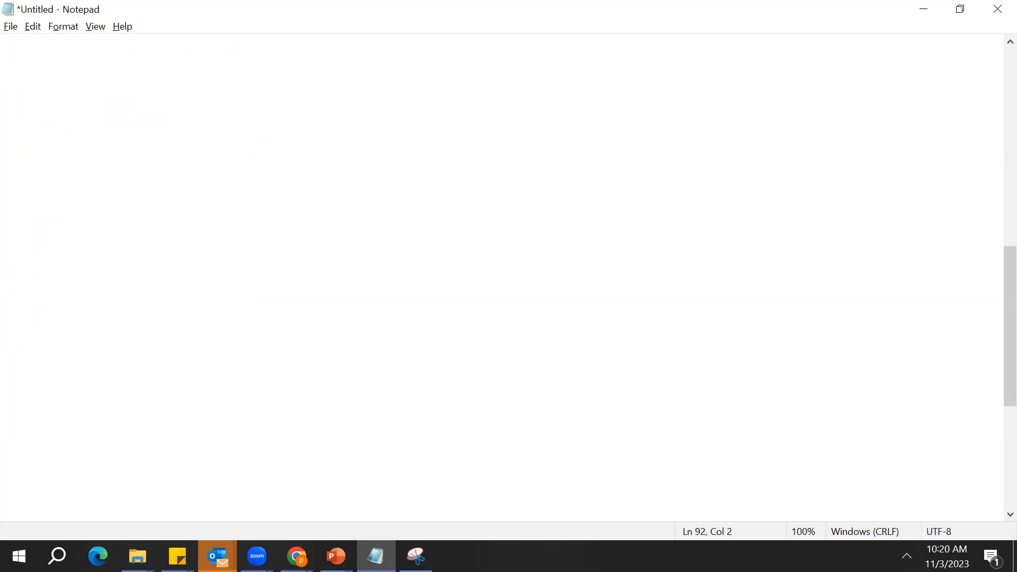
type("Tra")
key("BackSpace")
key("BackSpace")
Enter Technical department on the line below Finance
key("BackSpace")
Head the new example in the empty area with TCS and enter Finance as its first department
key("Up")
key("Up")
key("Up")
key("Up")
key("Up")
key("Up")
key("Up")
key("Up")
key("Up")
key("Up")
key("Up")
key("Up")
key("Up")
key("Up")
key("Up")
key("Up")
key("Up")
key("Up")
key("Up")
key("Up")
key("Up")
key("Up")
key("Up")
key("Up")
key("Up")
key("Up")
key("Up")
key("Up")
key("Up")
key("Up")
key("Up")
key("Up")
type("TCS")
key("Return")
key("Return")
type("Finance")
key("Return")
type("Rechni")
key("BackSpace")
key("BackSpace")
key("BackSpace")
key("BackSpace")
key("BackSpace")
key("BackSpace")
type("Technical p")
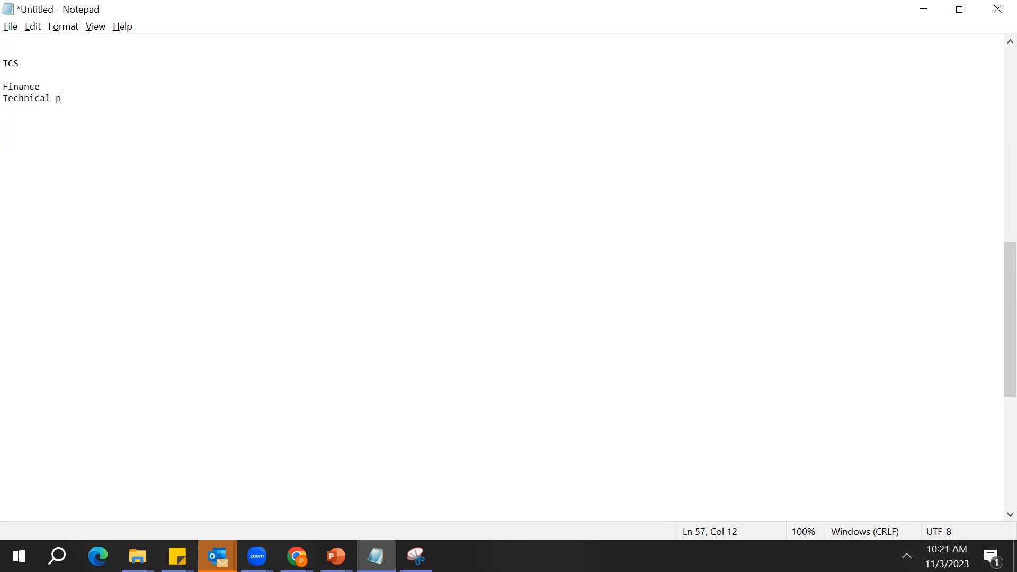
key("BackSpace")
type("depart")
key("Up")
key("Down")
key("Right")
key("End")
type("ment")
Make room under Finance and list Salary, Accounts and Payment as its dashed items
key("Up")
key("Return")
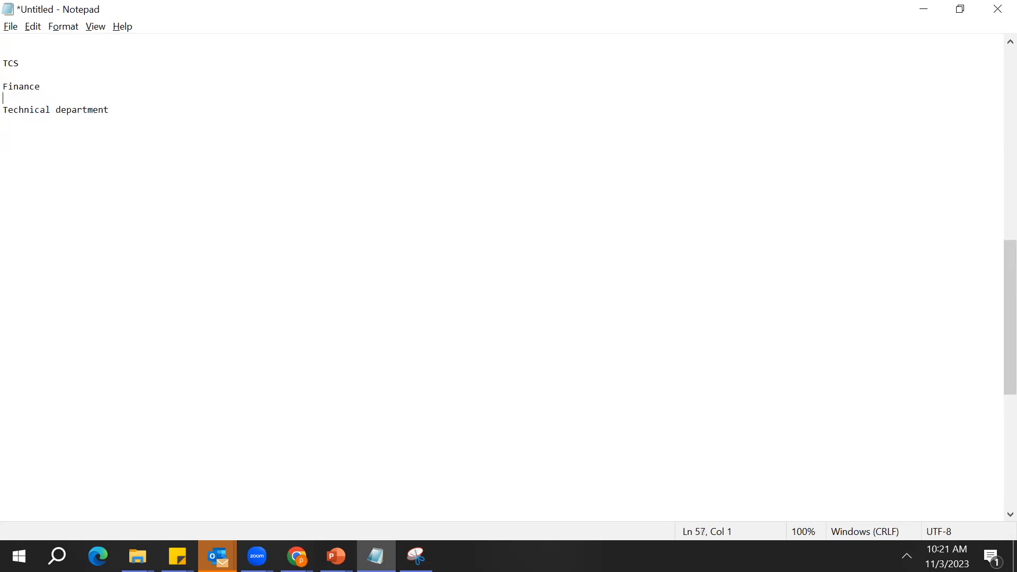
key("Return")
key("Return")
key("Up")
key("Up")
type("- S")
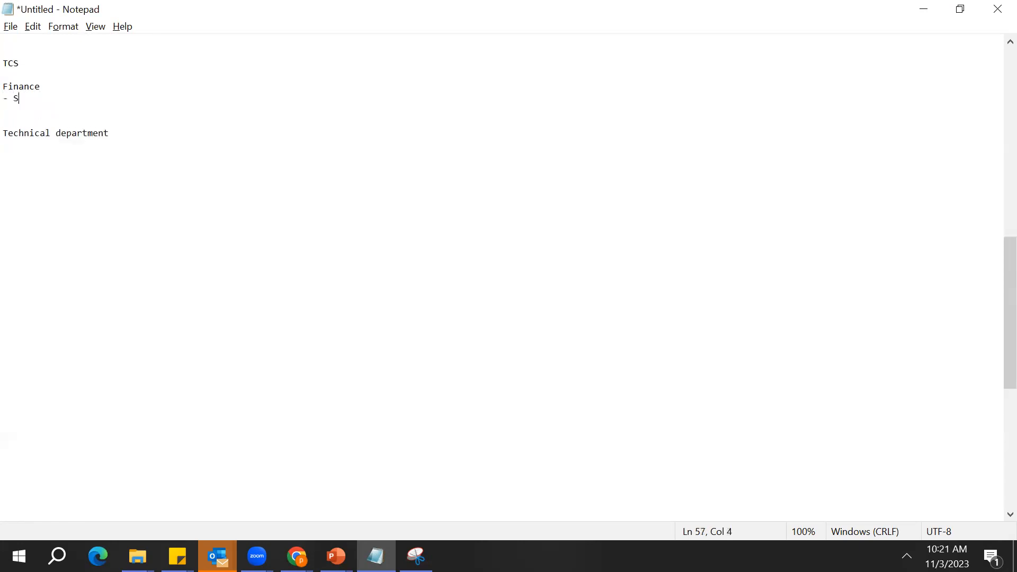
type("alary")
key("Return")
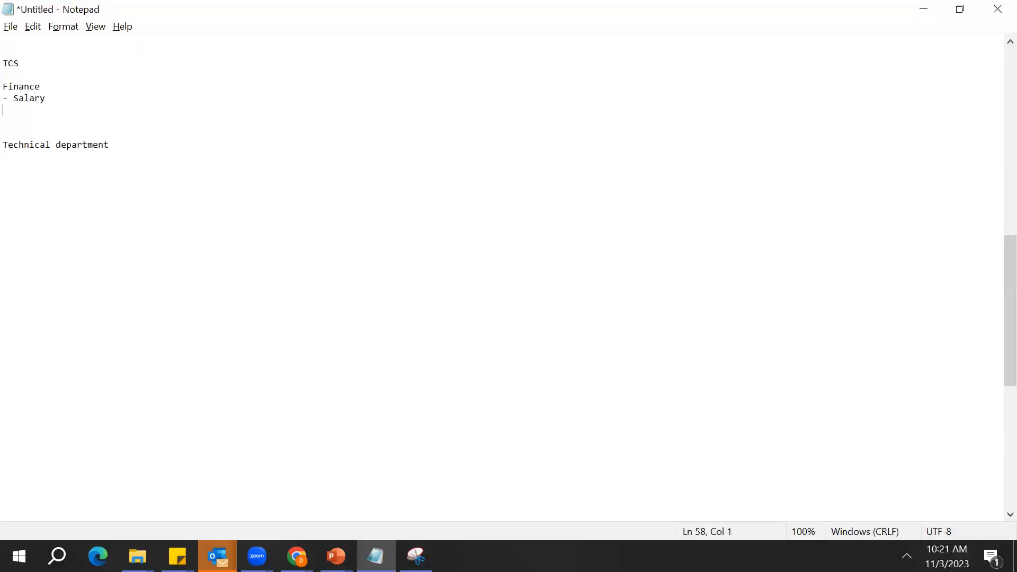
type("- Accounts")
key("Return")
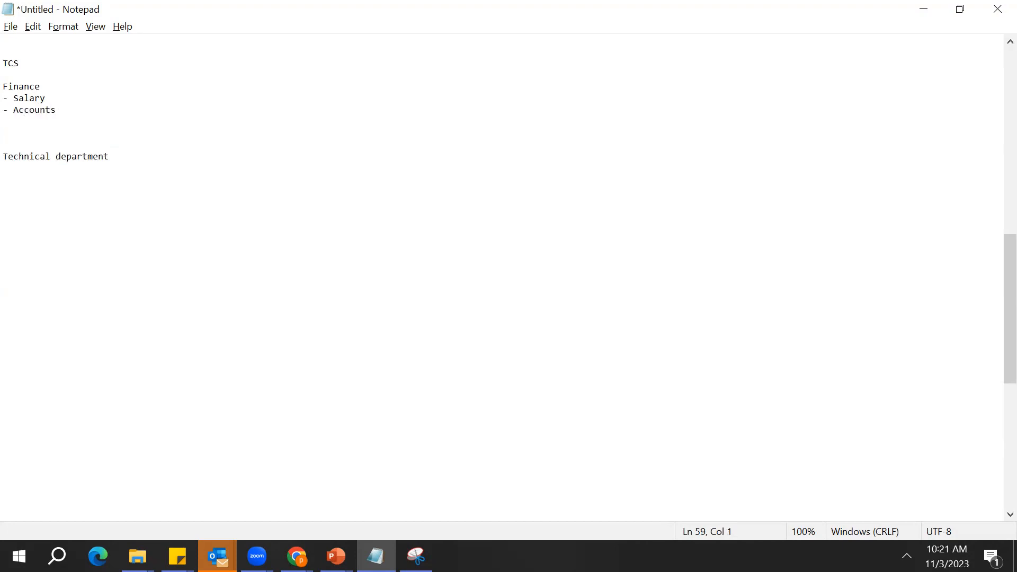
type("--")
type("P")
type("ayment")
List Projects, Tools and RND as dashed items under Technical department
key("Down")
key("Down")
key("Down")
key("Down")
key("Down")
key("Up")
type("- Projects")
key("Return")
type("- ")
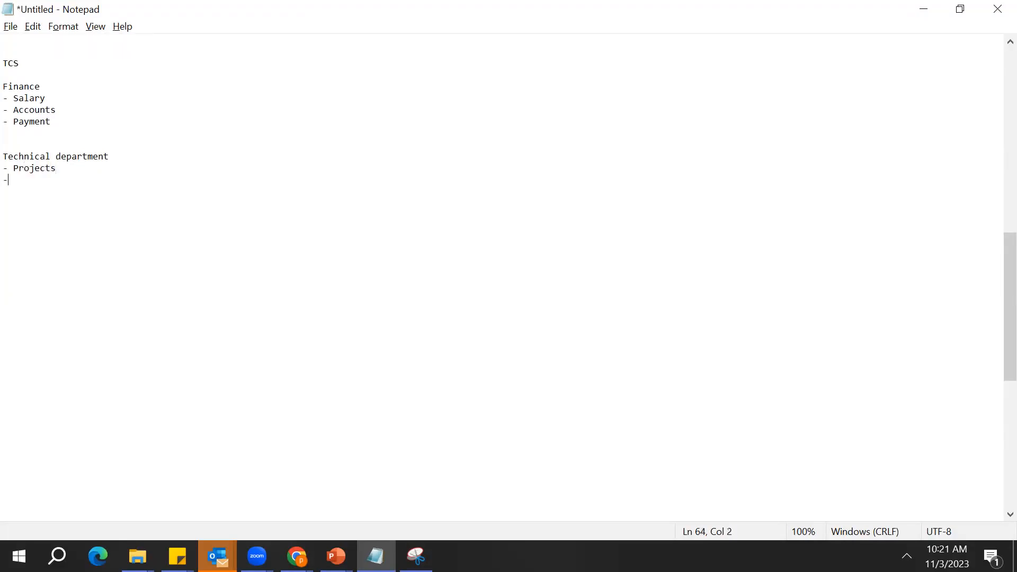
type("Tools")
key("Return")
type("- RND")
key("Up")
key("Up")
key("Up")
key("Up")
key("Up")
key("Up")
key("Home")
key("Up")
key("Up")
key("Up")
key("Down")
key("Down")
key("Down")
key("Down")
key("Down")
key("Down")
key("Down")
key("Down")
key("Down")
key("Down")
key("Up")
key("Up")
key("Up")
key("Up")
key("Up")
key("Down")
key("Up")
key("Down")
key("Down")
key("Down")
key("Down")
key("Down")
key("Down")
key("Up")
key("Up")
key("Up")
key("Up")
key("Up")
key("Up")
key("Up")
key("Up")
key("Up")
key("Right")
key("Right")
key("Right")
key("Right")
key("Right")
key("Right")
key("Right")
key("Right")
key("Right")
key("Down")
key("Down")
key("Up")
key("Up")
key("Up")
key("Right")
key("Right")
key("Right")
key("Right")
key("Right")
key("Down")
key("Down")
key("Down")
key("Down")
key("Up")
key("Up")
Replace the TCS heading of the example with the startup's name
key("Right")
key("Right")
key("Right")
key("Right")
key("Right")
key("Right")
key("Down")
key("Down")
key("Up")
key("Up")
key("Up")
key("Up")
key("Down")
key("Down")
key("Down")
key("Down")
key("Down")
key("Down")
key("Down")
key("Up")
key("Up")
key("Up")
key("Up")
key("Up")
key("Up")
key("Up")
key("Up")
key("Up")
key("Up")
key("Right")
key("Right")
key("Right")
key("Right")
key("BackSpace")
key("BackSpace")
key("BackSpace")
key("BackSpace")
key("Return")
key("Up")
type("Ajay Startup")
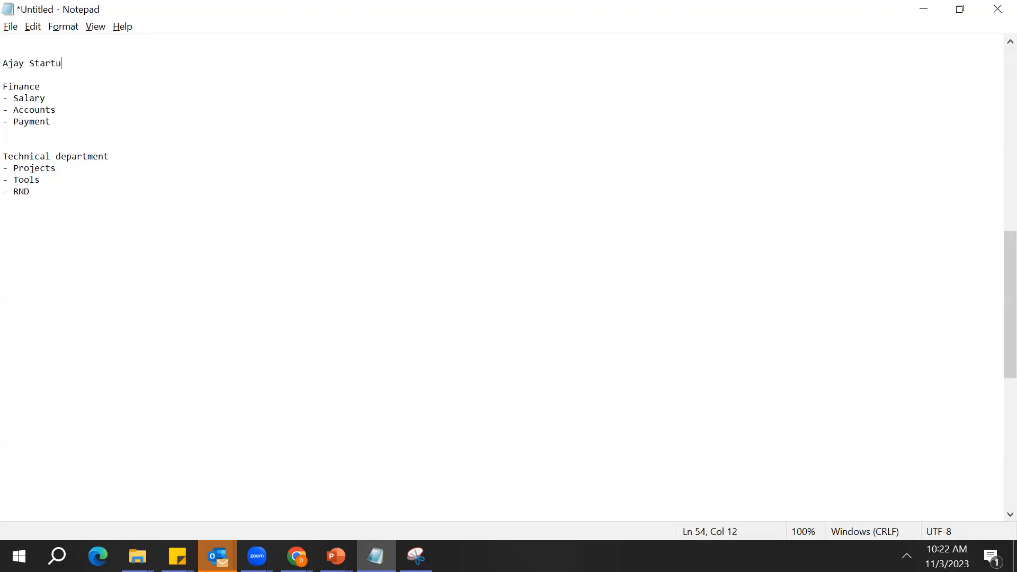
Go through the Finance and Technical department headings and their dashed items in the startup example
key("Down")
key("Down")
key("Down")
key("Down")
key("Down")
key("Down")
key("Down")
key("Down")
key("Down")
key("Down")
key("Up")
key("Up")
key("Up")
key("Up")
key("Up")
key("Up")
key("Up")
key("Down")
key("Down")
Try labelling the Accounts item under Finance with -- XX_ACCOUNTS
key("Down")
key("Down")
key("Down")
key("Down")
key("Down")
key("Up")
key("Up")
key("Up")
key("Up")
key("Up")
key("Up")
key("Up")
key("Down")
key("Down")
key("Down")
key("Down")
key("Down")
key("Down")
key("Down")
key("Up")
key("Up")
key("Up")
Remove the XX_ACCOUNTS label from the Accounts line, keeping Payment on its own line
key("Up")
key("Up")
key("Up")
key("Up")
key("Up")
double_click(113, 157)
left_click(113, 157)
left_click(84, 179)
left_click(21, 79)
double_click(27, 87)
key("Down")
key("Down")
key("Down")
key("Down")
key("Down")
key("Down")
key("Down")
key("Down")
key("Down")
key("Down")
key("Up")
key("Up")
key("Up")
key("Up")
key("Up")
key("Up")
key("Up")
key("Up")
key("Up")
key("Down")
key("Down")
key("Up")
key("Right")
key("Down")
key("Up")
key("Right")
key("Right")
key("Right")
key("Right")
key("Right")
key("Right")
type("-- XX ")
type("A")
key("BackSpace")
type("ACCOUNTS")
key("Down")
key("Down")
key("Down")
key("Down")
key("Down")
key("Down")
key("Down")
key("Down")
key("Down")
key("Return")
key("Up")
key("Up")
key("Up")
key("Up")
key("Up")
key("Up")
key("Up")
key("Up")
key("Up")
key("Up")
key("Right")
key("Right")
key("Right")
key("Right")
key("Right")
key("Right")
key("Right")
key("Right")
key("Right")
key("Right")
key("Right")
key("Right")
key("Right")
key("shift+Right")
key("shift+Right")
key("shift+Right")
key("shift+Right")
key("shift+Right")
key("shift+Right")
key("shift+Right")
key("shift+Right")
key("shift+Right")
key("shift+Right")
key("shift+Right")
key("shift+Right")
key("shift+Right")
key("shift+Right")
key("shift+Right")
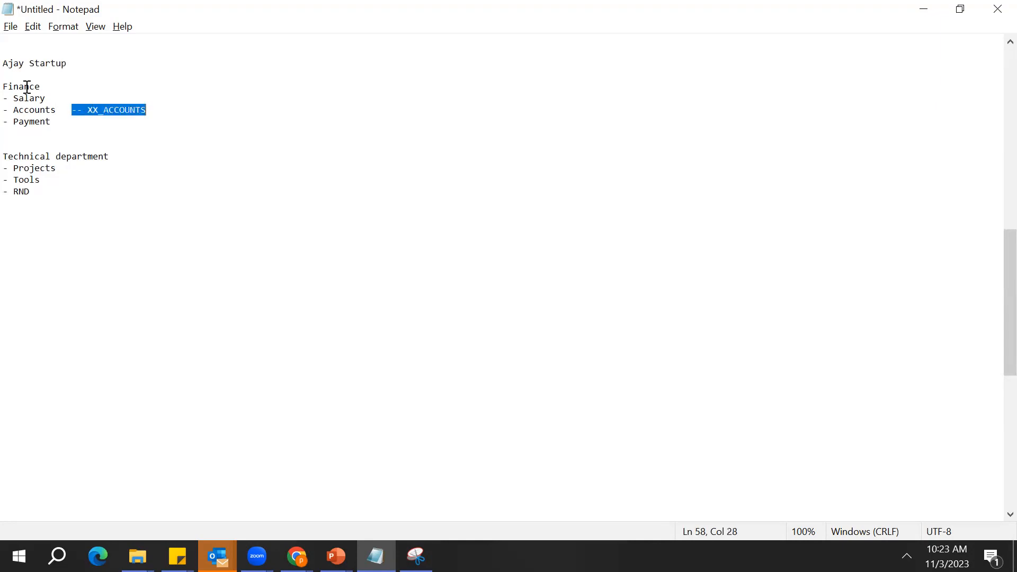
key("Delete")
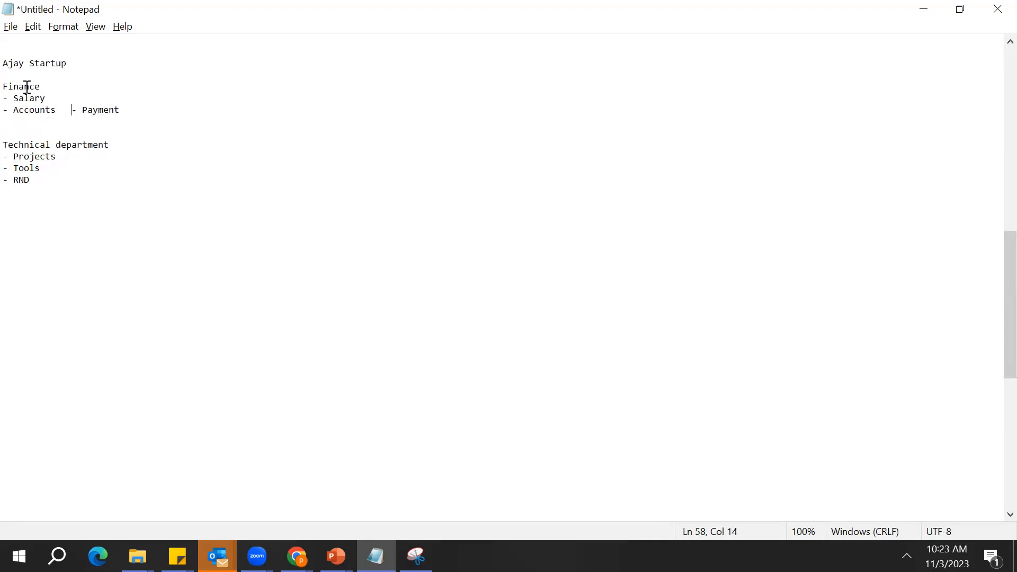
key("ctrl+z")
key("Delete")
key("Return")
Label the Finance heading with -- XX_DEPARTMENT_FINANCE on the same line
key("Right")
key("Right")
key("Up")
key("Up")
key("Up")
key("Down")
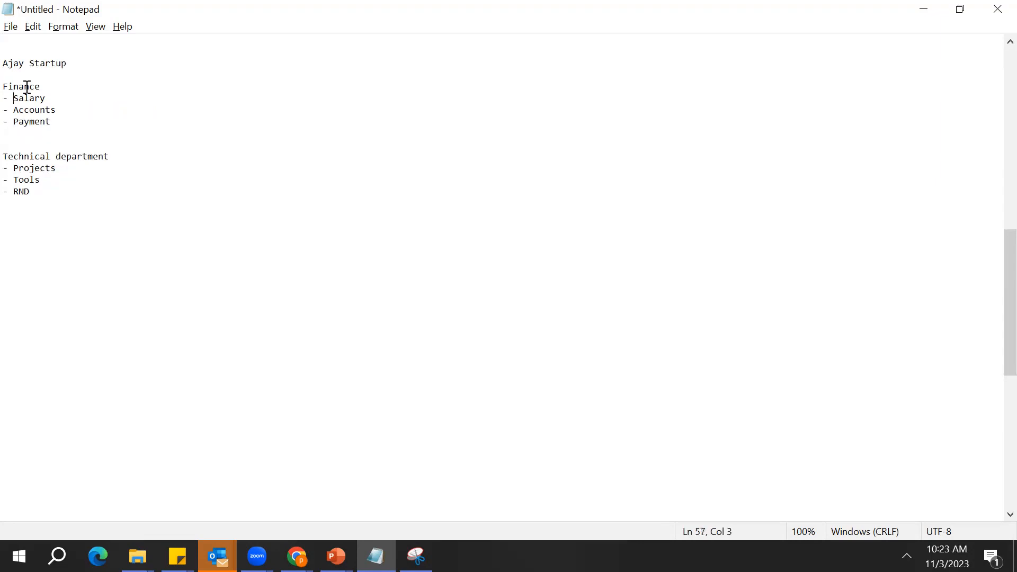
key("Up")
key("End")
type("--  XX")
type("ARTMENT_FINANCE")
Label the Technical department heading with -- XX_DEPARTMENT_TECHNIAL on the same line
key("Down")
key("Down")
key("Down")
key("Down")
key("Down")
key("Down")
key("Down")
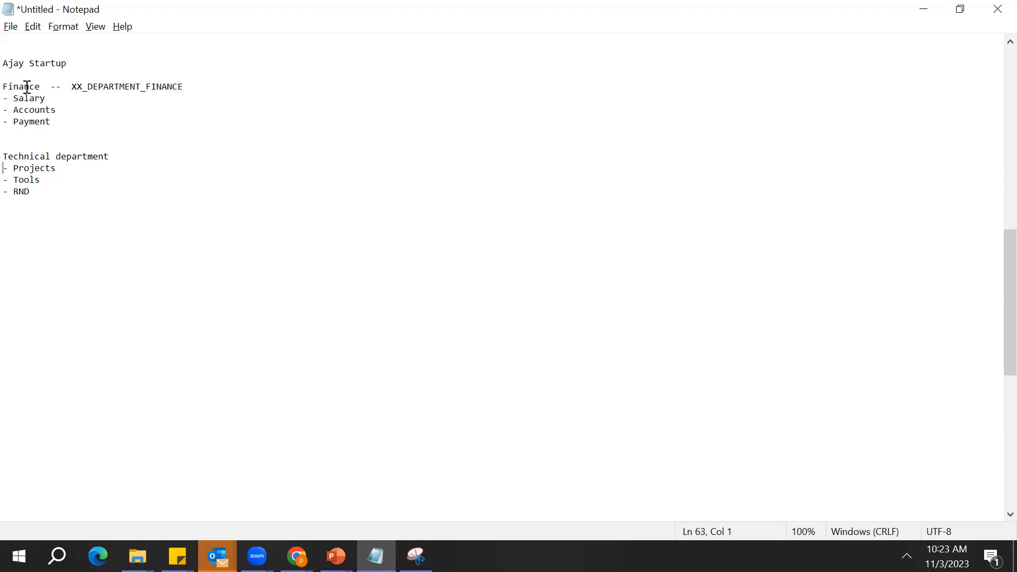
key("Right")
key("Right")
key("Right")
key("Right")
key("Right")
key("Right")
key("Right")
key("Right")
key("Right")
key("Right")
key("Right")
key("Right")
key("Right")
key("Right")
key("Right")
key("Right")
key("Up")
key("Up")
key("Right")
type("-- XX_DEPARTMENT_TECHNIAL")
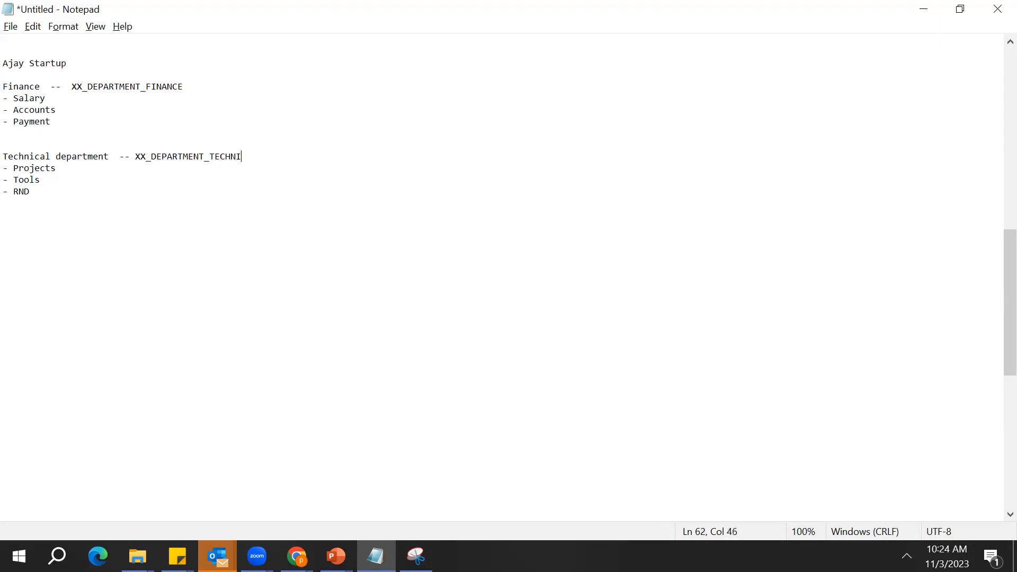
Go through both labelled departments and the items listed under each
key("ctrl+Left")
key("ctrl+Left")
key("ctrl+Left")
key("Up")
key("Up")
key("Up")
key("Up")
key("Up")
key("Up")
key("Down")
key("Down")
key("Down")
key("Down")
key("Down")
key("Down")
key("Down")
key("Up")
key("Up")
key("Up")
key("Up")
key("Up")
key("Up")
key("Up")
key("Right")
key("Right")
Highlight the XX_DEPARTMENT_FINANCE label, followed by the XX_DEPARTMENT_TECHNIAL label, to point out each department's set name
key("Right")
key("Left")
key("Left")
key("Left")
key("Down")
key("Down")
key("Down")
key("Up")
key("Down")
key("Down")
key("Up")
key("Up")
key("Up")
key("Up")
key("Right")
key("ctrl+Right")
key("ctrl+Right")
key("Right")
key("Left")
key("shift+Right")
key("shift+Right")
key("shift+Right")
key("shift+Right")
key("shift+Right")
key("shift+Right")
key("shift+Right")
key("shift+Right")
key("shift+Right")
key("shift+Right")
key("shift+Right")
key("shift+Right")
key("shift+Right")
key("shift+Right")
key("shift+Right")
key("shift+Right")
key("shift+Right")
key("shift+Right")
key("shift+Right")
key("shift+Right")
key("shift+Right")
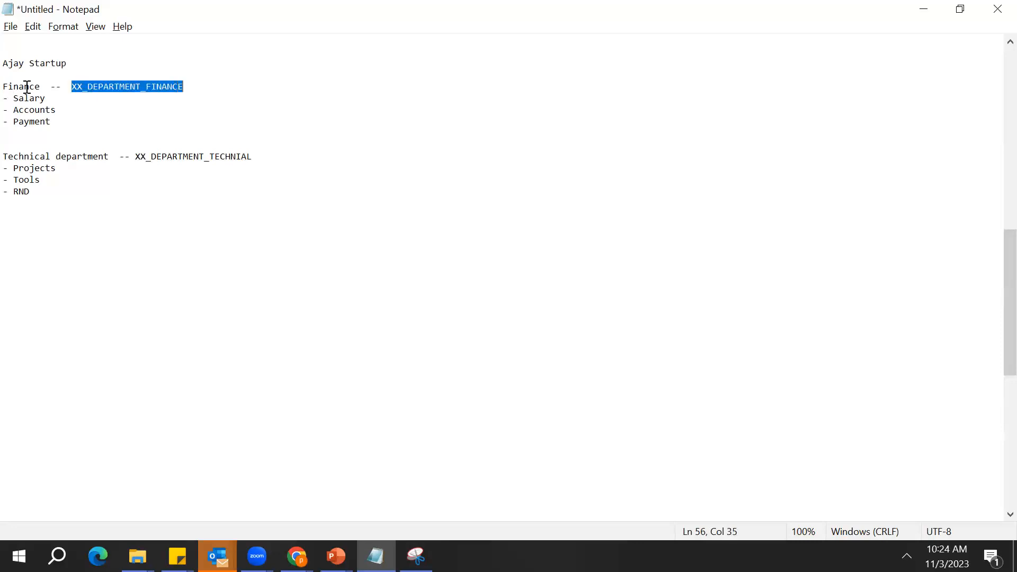
double_click(141, 155)
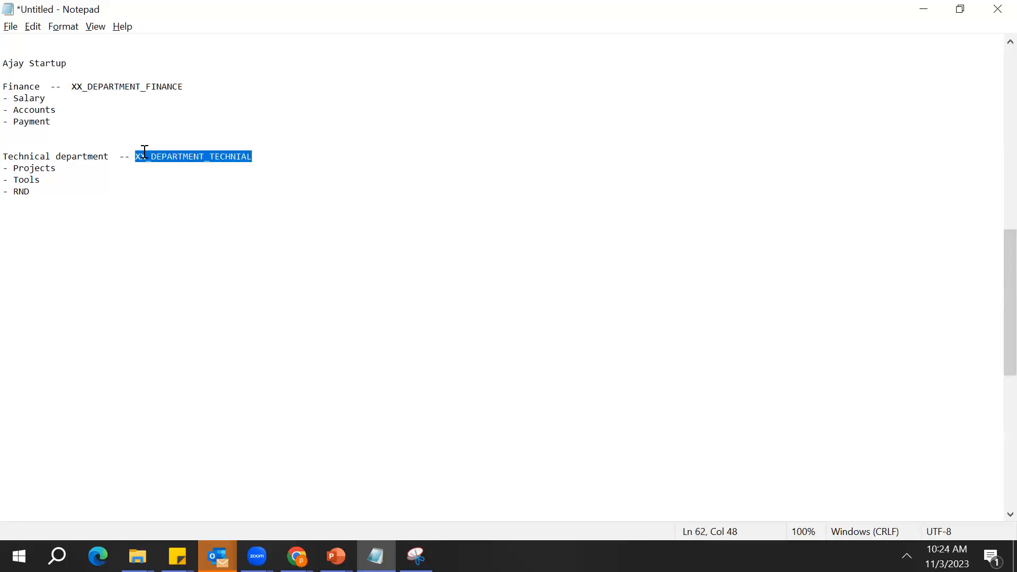
left_click(162, 155)
double_click(163, 154)
left_click(163, 155)
double_click(162, 154)
left_click(163, 155)
double_click(163, 154)
left_click(163, 155)
double_click(163, 155)
left_click(163, 154)
double_click(163, 155)
double_click(163, 155)
double_click(163, 154)
double_click(163, 154)
left_click(162, 154)
Below the Technical department items, add a Technical heading with two employee names listed under it
left_click(133, 217)
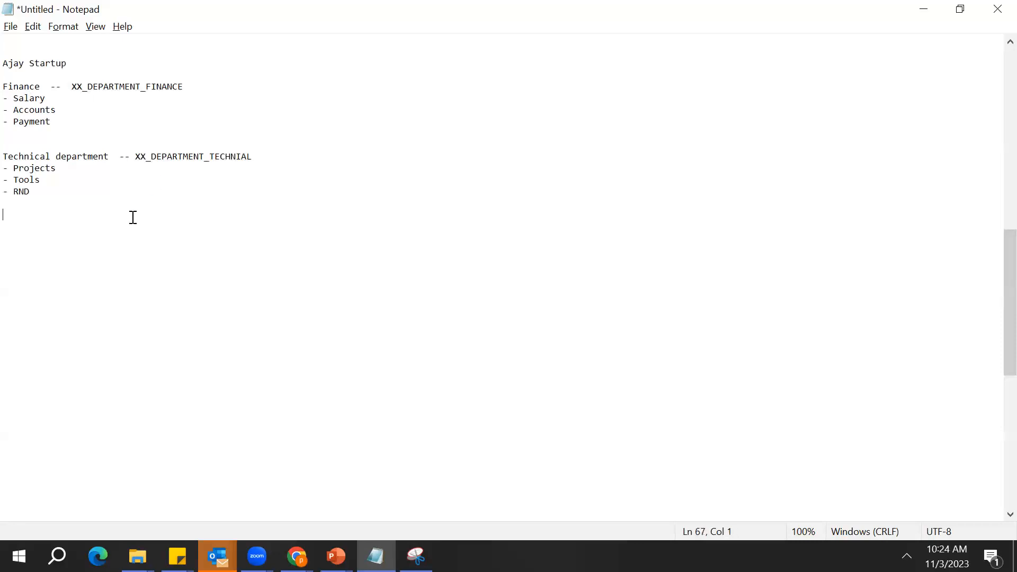
key("Return")
type("Technical")
key("Return")
key("Return")
type("Amar")
key("Return")
type("Abdul")
Add a Finance heading below the Technical employees and list two employee names under it
key("Return")
key("Return")
type("Finance")
key("Return")
type("Pooja")
key("Return")
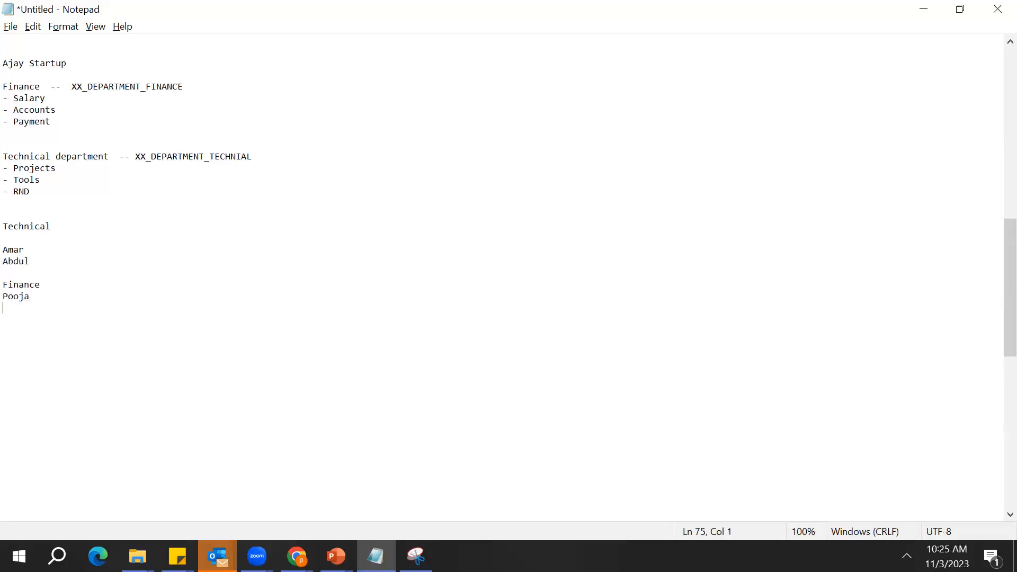
type("Karim")
Copy the XX_DEPARTMENT_FINANCE label and append it after a dash to the first Finance employee's line
key("Up")
key("Up")
key("Up")
key("Up")
key("Home")
double_click(107, 86)
key("ctrl+c")
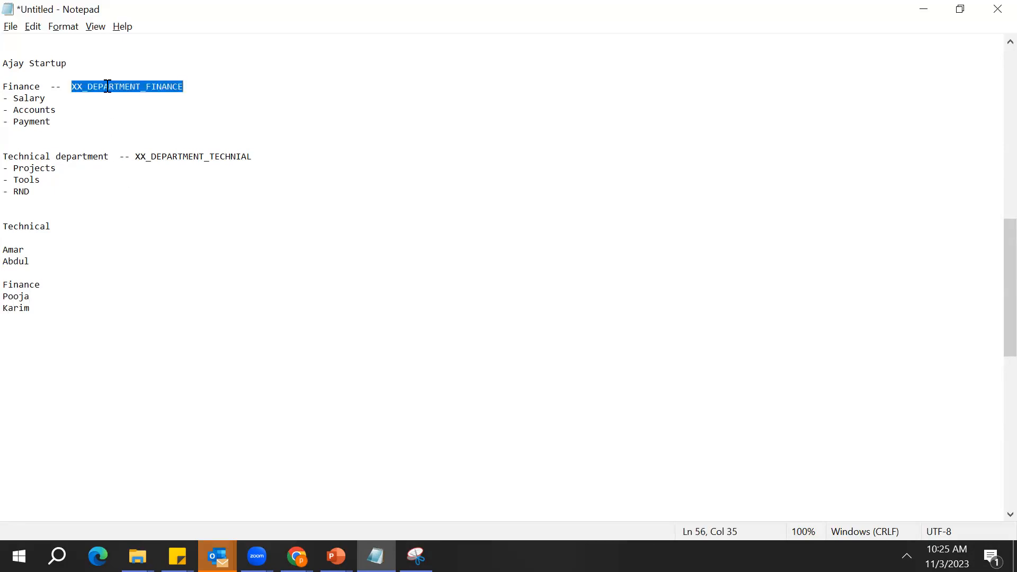
key("Down")
key("Down")
key("Down")
key("Down")
key("Down")
key("Down")
key("Down")
key("Down")
key("Down")
key("Down")
key("Down")
key("Down")
key("Down")
key("Down")
key("Down")
key("Down")
key("Down")
key("Down")
key("Down")
key("Up")
key("Right")
key("Right")
key("Right")
key("Right")
key("Right")
type("-")
key("ctrl+v")
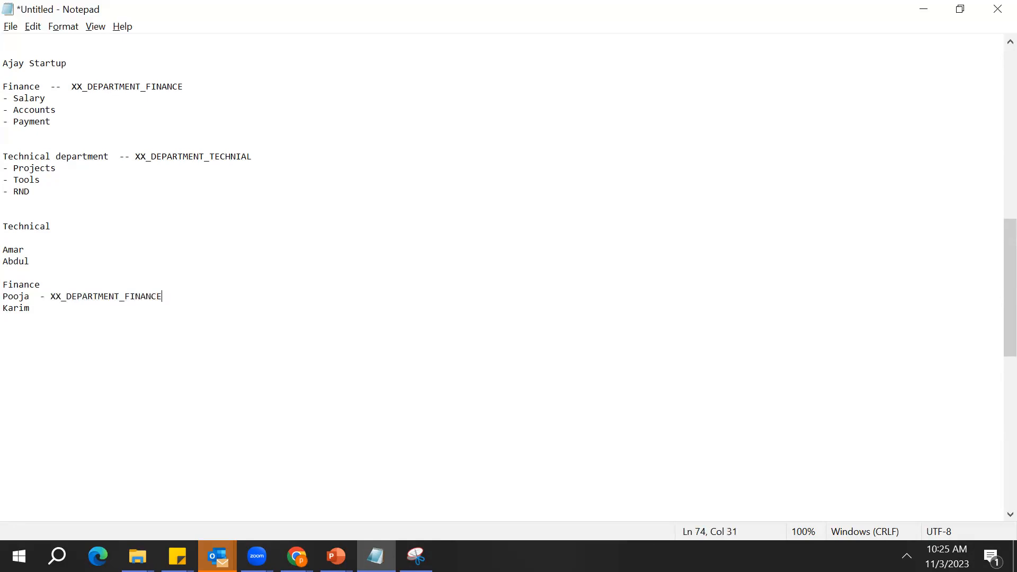
Append a dash and XX_DEPARTMENT_FINANCE to the second Finance employee's line
key("Down")
type("-")
key("BackSpace")
key("BackSpace")
type("-")
key("Return")
key("BackSpace")
key("ctrl+v")
key("Left")
key("Left")
key("Left")
key("Left")
key("Left")
key("Left")
key("Left")
key("Left")
key("Left")
key("Left")
key("Left")
key("Left")
key("Left")
key("Left")
key("Left")
key("Left")
key("Left")
key("Left")
key("Left")
key("Left")
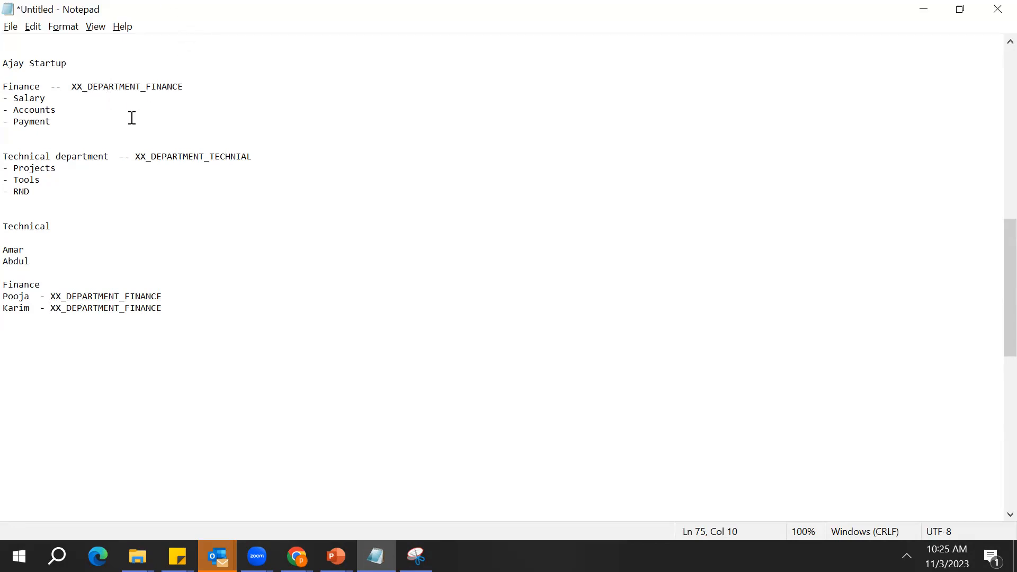
Copy the XX_DEPARTMENT_TECHNIAL label and append it after a dash to the first Technical employee's line
double_click(147, 156)
key("Down")
key("Down")
key("Down")
key("Down")
key("Down")
key("Down")
key("Down")
key("Down")
key("Right")
key("Right")
key("Right")
key("Right")
type("-")
type("XX_DEPARTMENT_TECHNIAL")
Append a dash and XX_DEPARTMENT_TECHNIAL to the second Technical employee's line
key("Down")
type("-")
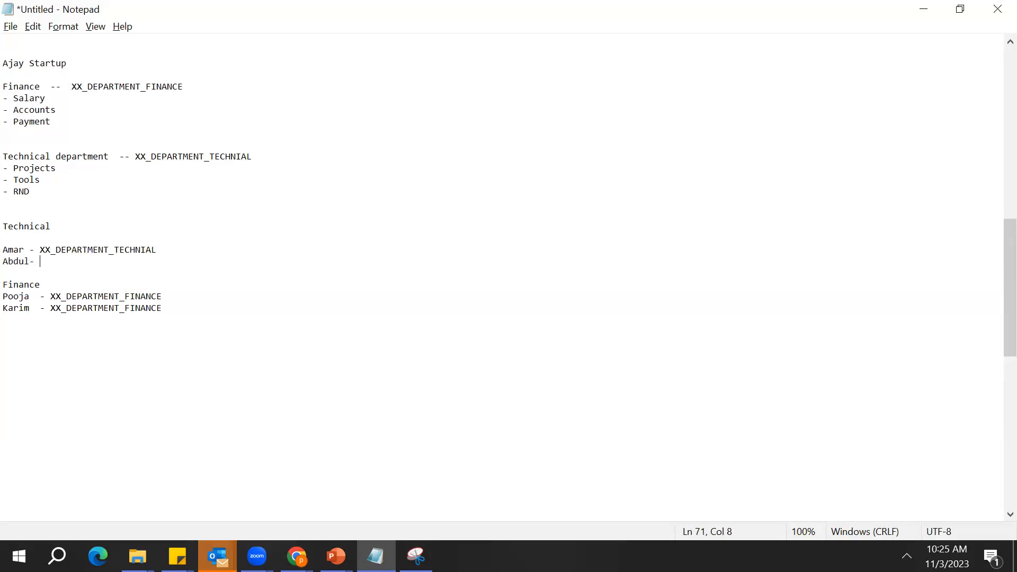
type("XX_DEPARTMENT_TECHNIAL")
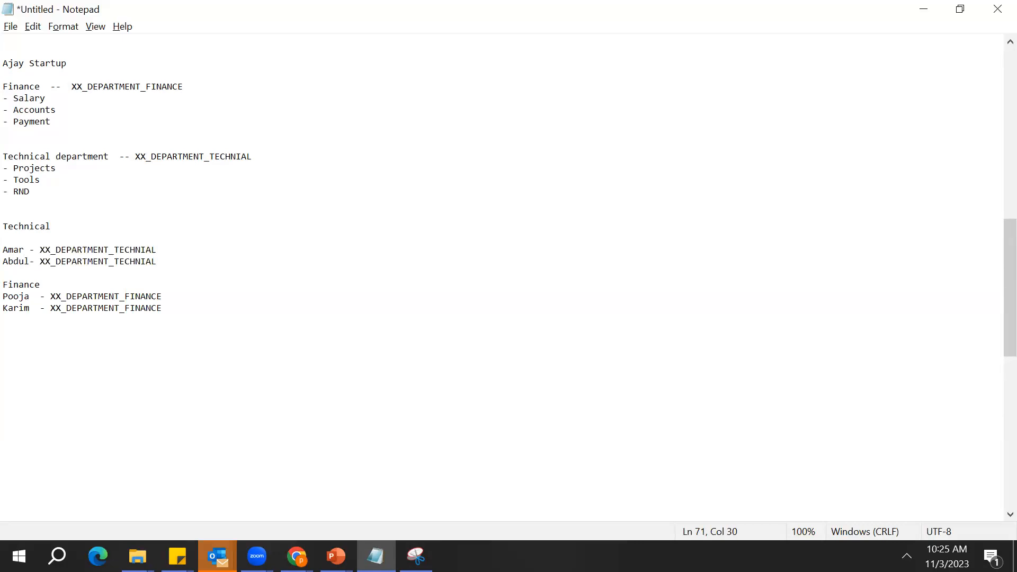
key("Left")
key("Left")
key("Left")
key("Left")
key("Left")
key("Left")
key("Left")
key("Left")
key("Left")
key("Left")
key("Left")
key("Left")
key("Left")
key("Left")
Go through the employee lists and department items, highlighting entries to relate each employee to their department's data
double_click(27, 252)
left_click(24, 284)
left_click(32, 109)
double_click(31, 109)
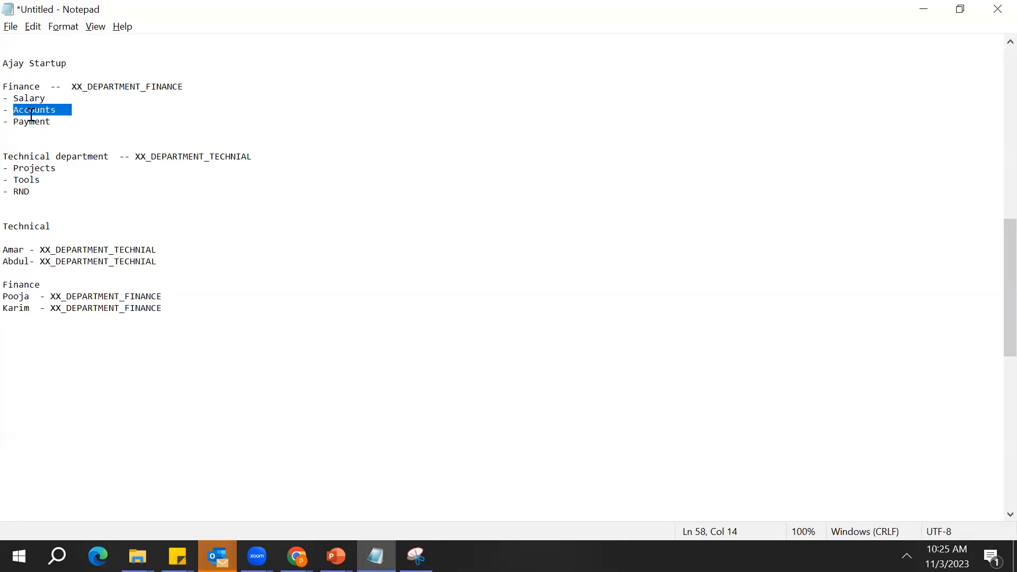
left_click_drag(31, 108, 37, 159)
left_click(30, 296)
left_click(40, 285)
double_click(39, 285)
left_click(21, 261)
double_click(21, 261)
left_click(12, 248)
double_click(15, 247)
left_click(46, 229)
double_click(45, 229)
double_click(46, 230)
double_click(46, 231)
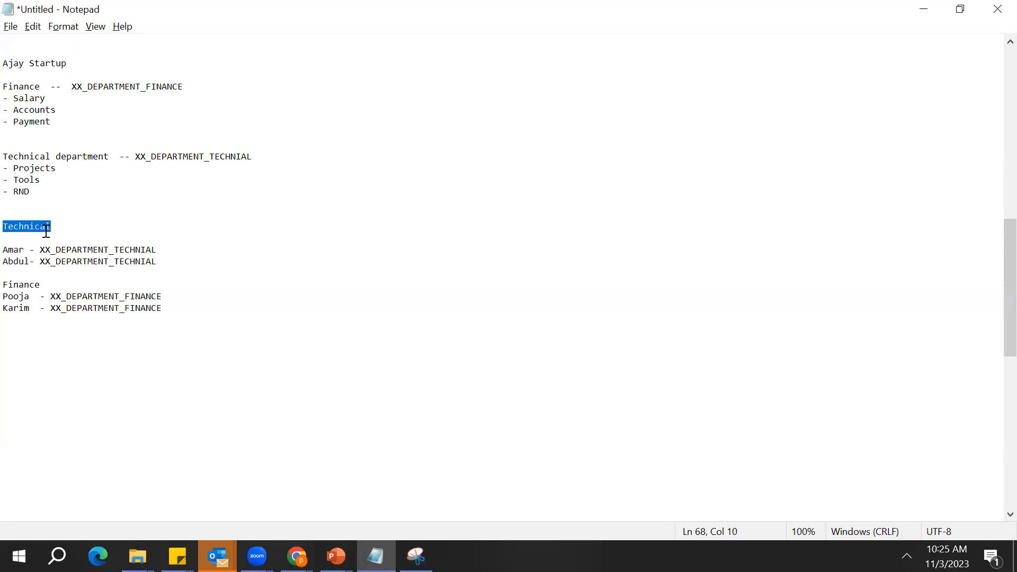
left_click(189, 306)
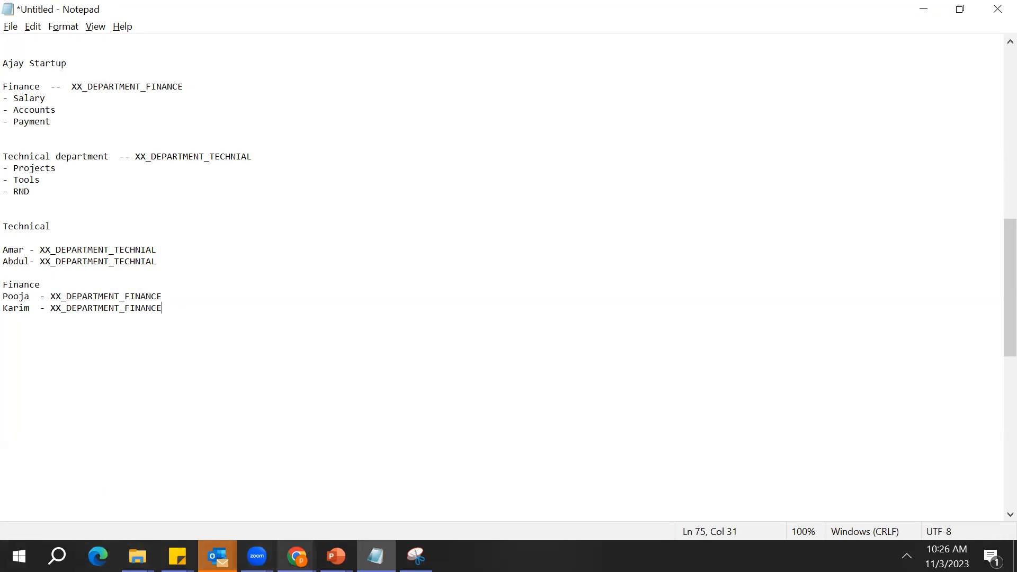
Switch to the Manage Data Access for Users page in Chrome and cancel the open data access entry
mouse_move(297, 556)
left_click(371, 514)
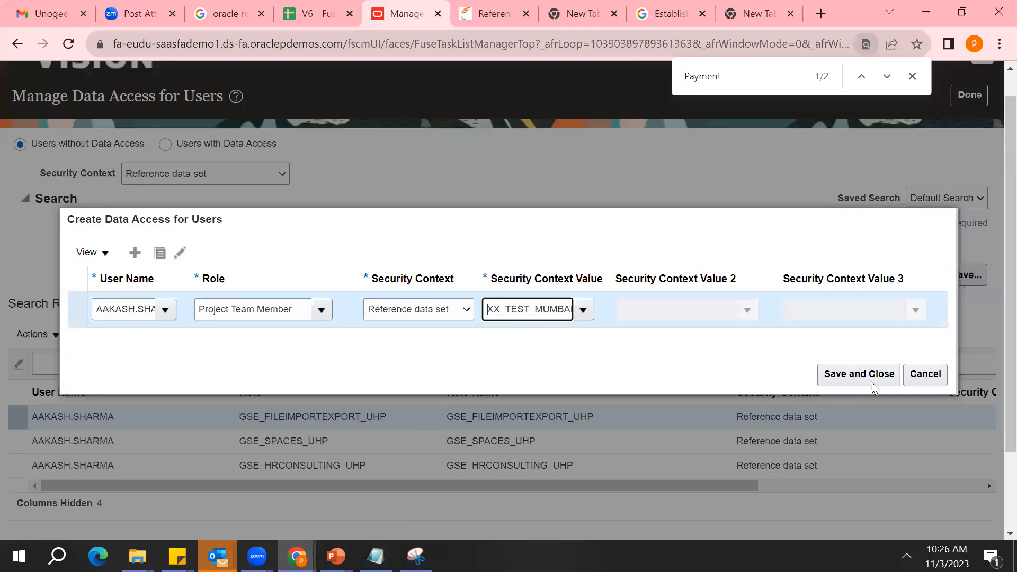
left_click(926, 374)
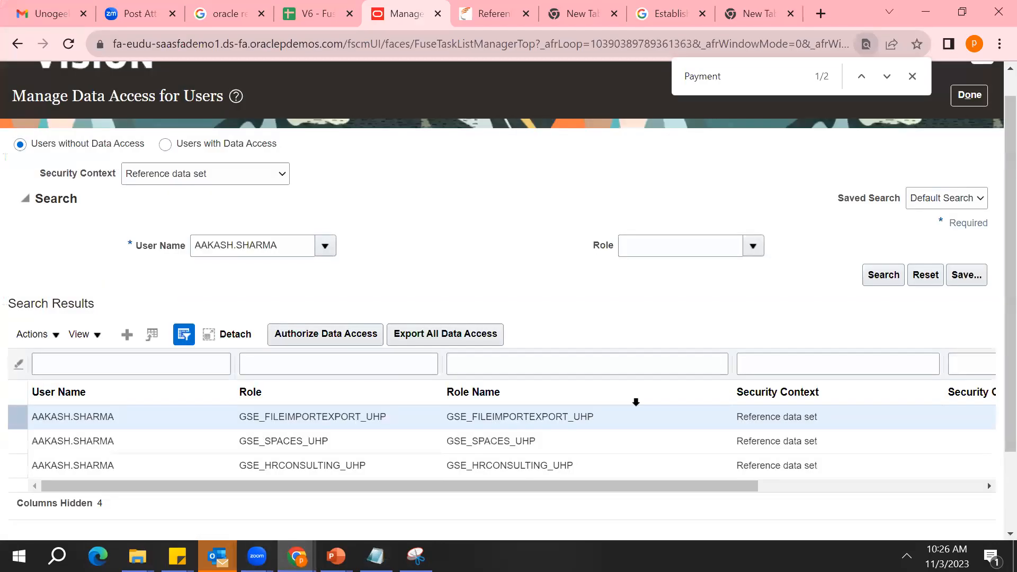
Start a new data access entry, choosing the first recent user name and the Project Team Member role
left_click(125, 335)
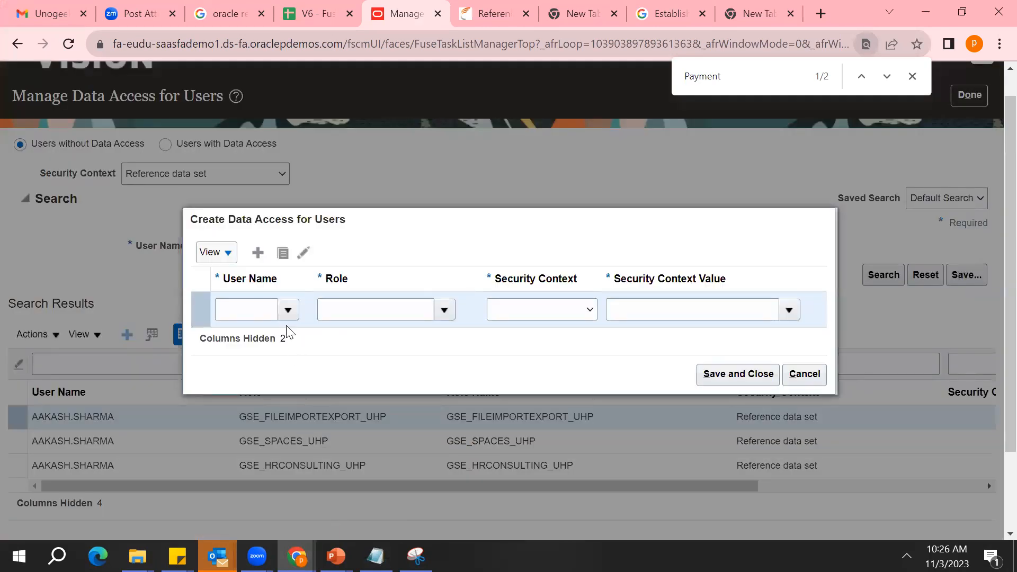
left_click(288, 313)
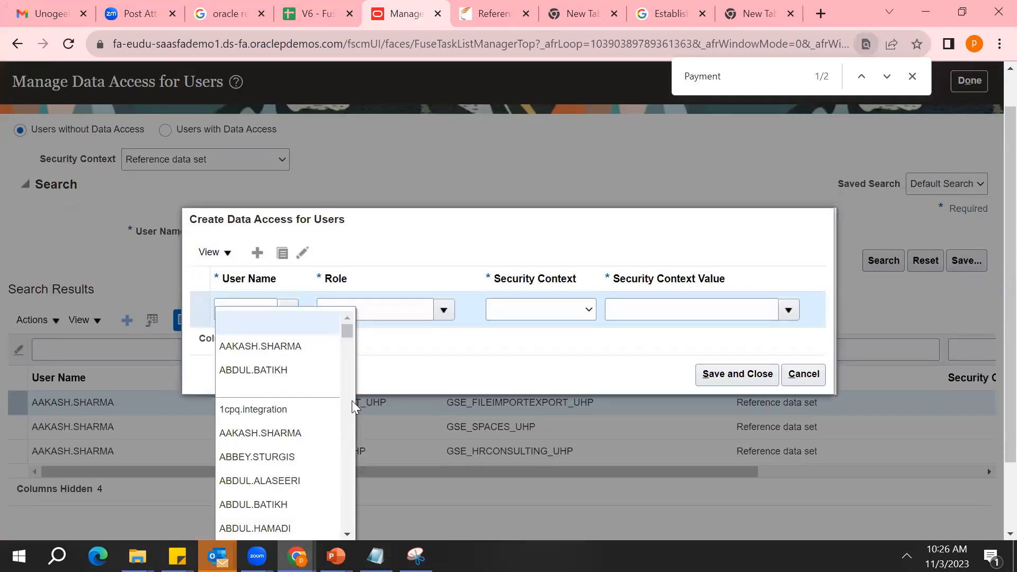
left_click(277, 345)
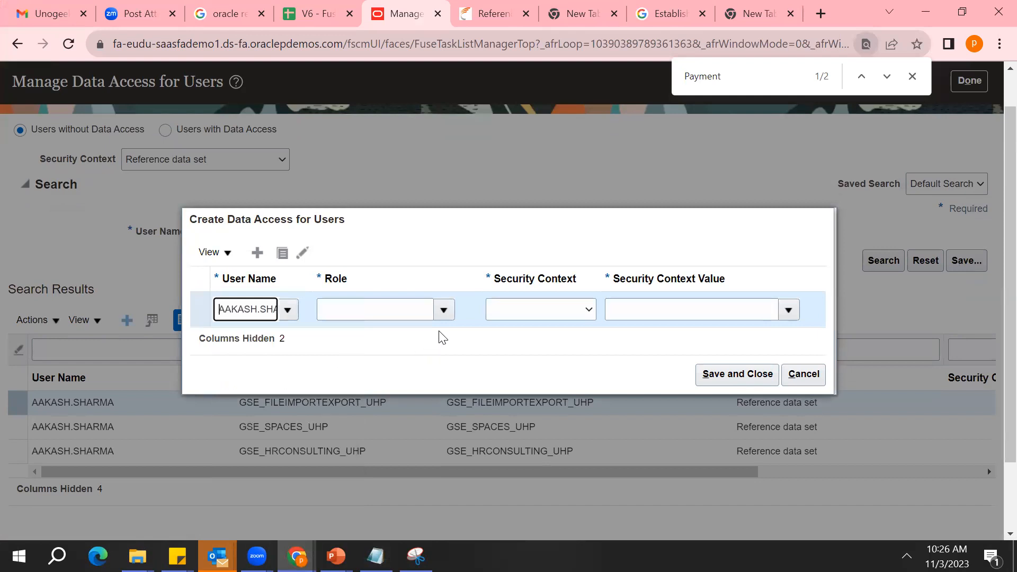
left_click(444, 312)
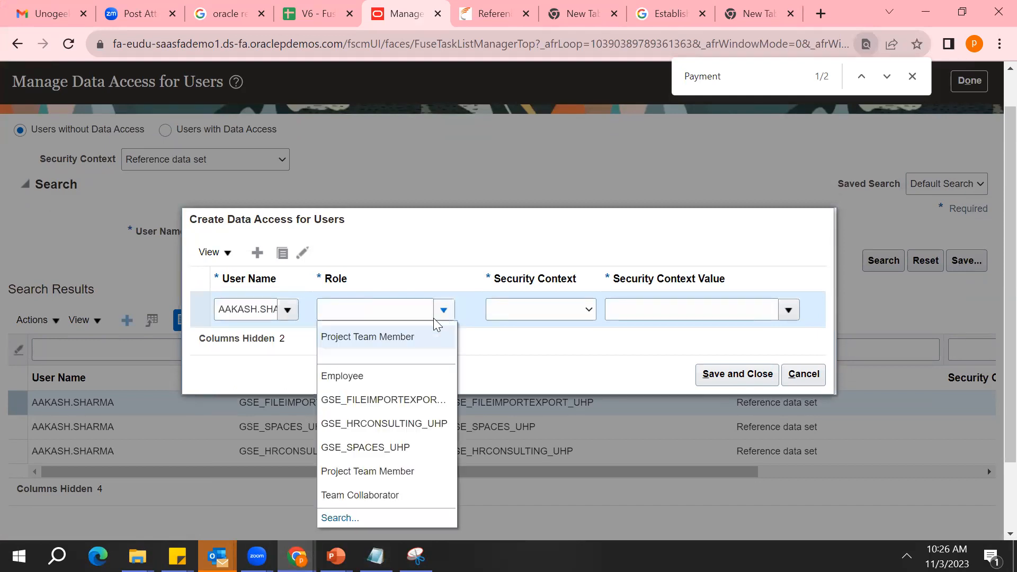
left_click(409, 336)
Set the new entry's Security Context to Data access set
left_click(593, 309)
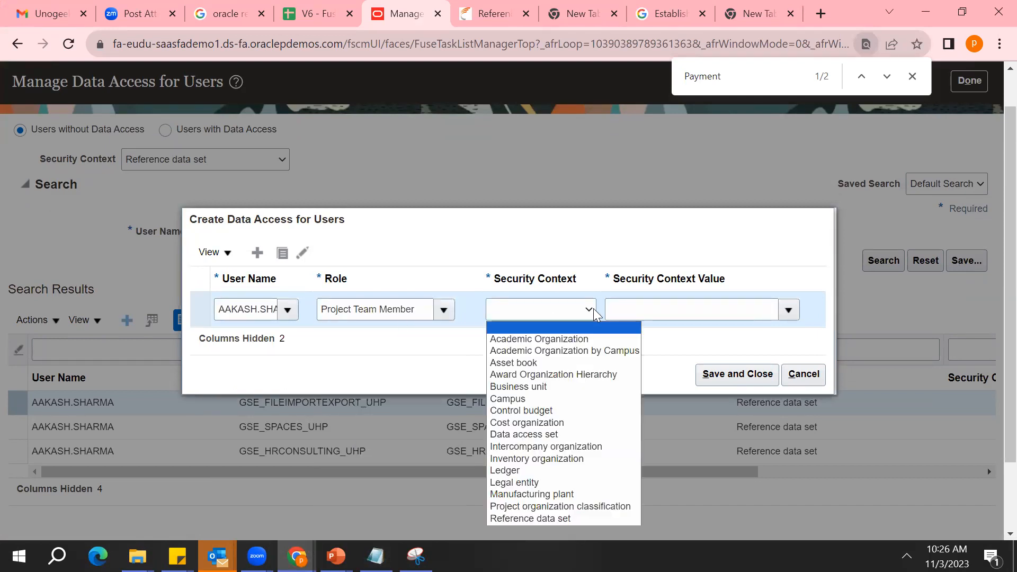
scroll(986, 492, "down", 3)
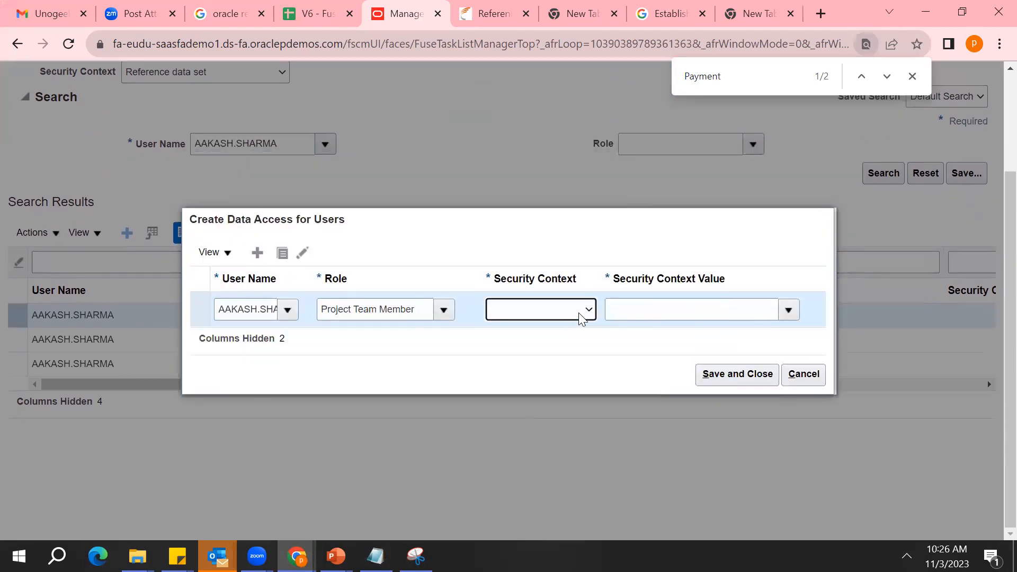
left_click(578, 311)
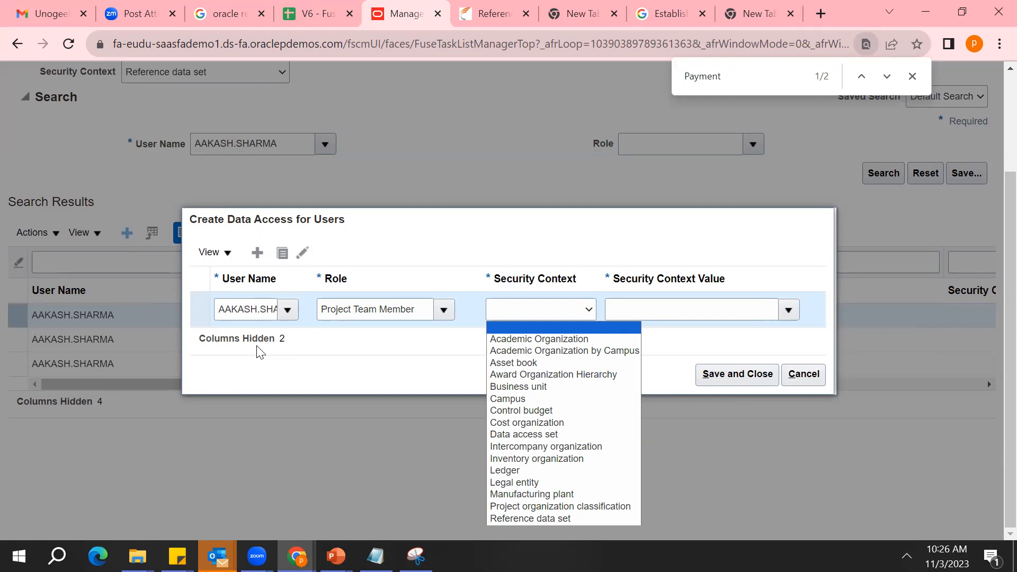
key("Down")
key("Down")
key("Down")
key("Down")
key("Down")
key("Down")
key("Down")
key("Down")
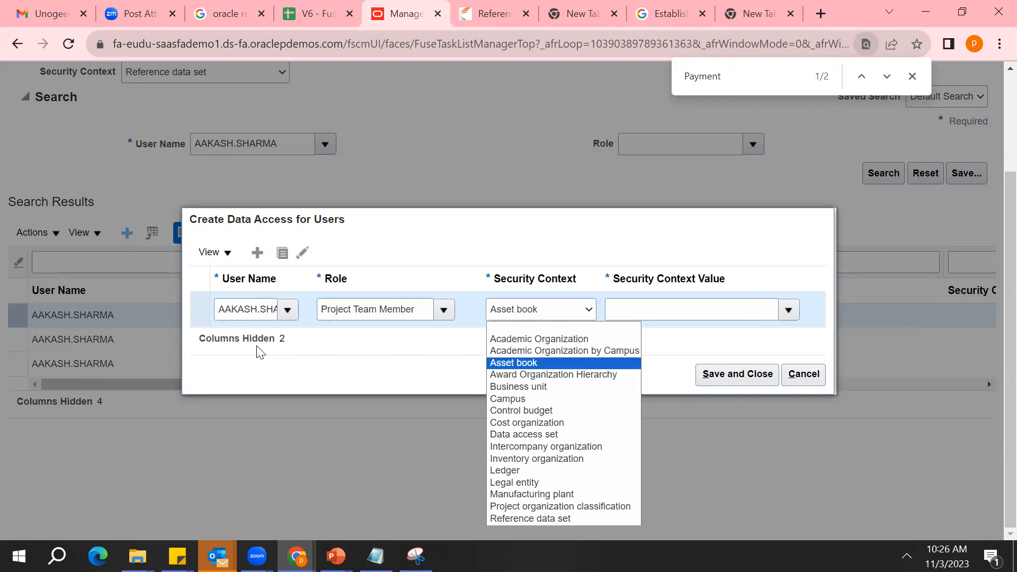
key("Down")
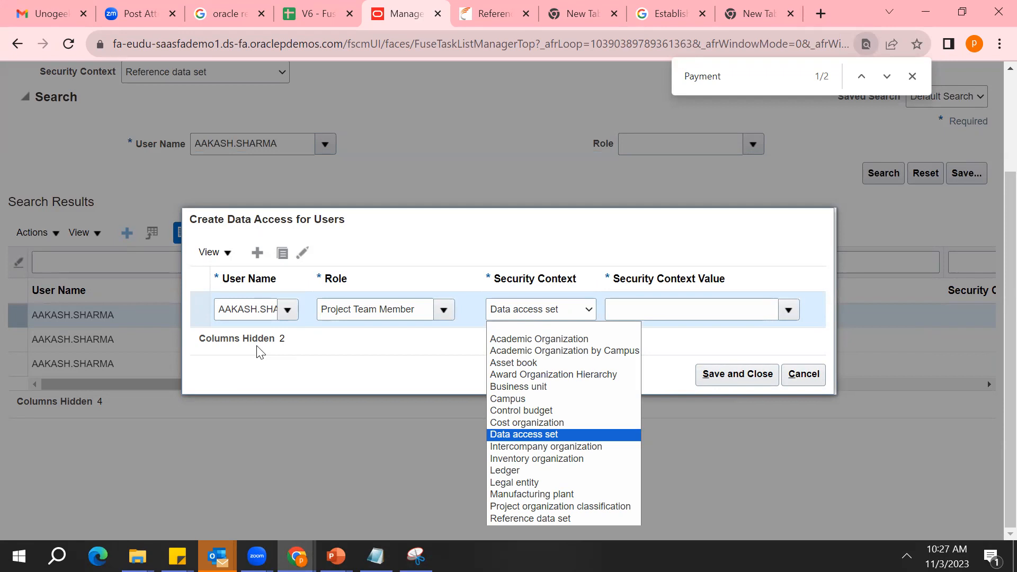
left_click(238, 313)
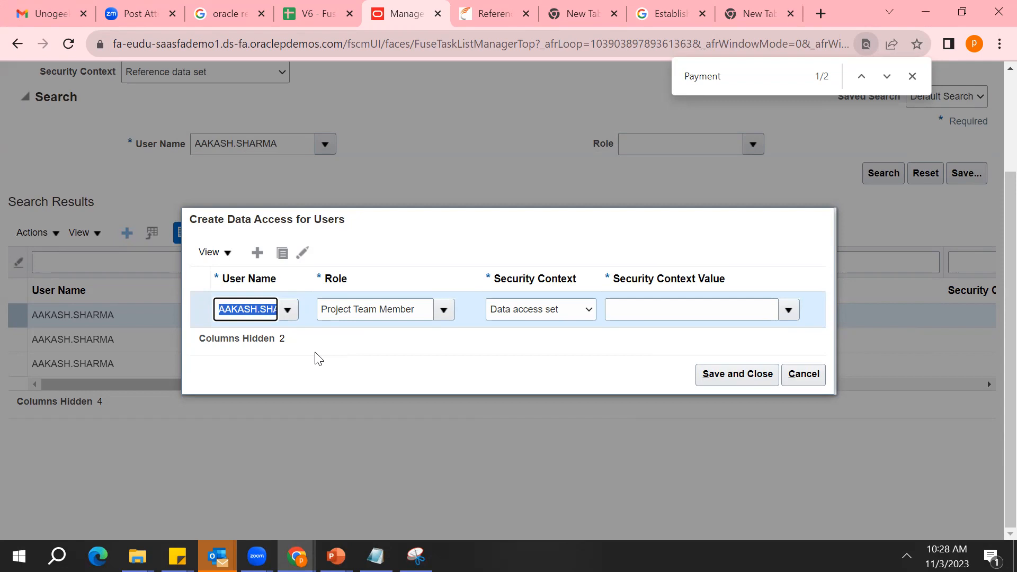
Switch to Notepad and add nine placeholder lines of dashes below the Technical employees to represent more staff
key("alt+Tab")
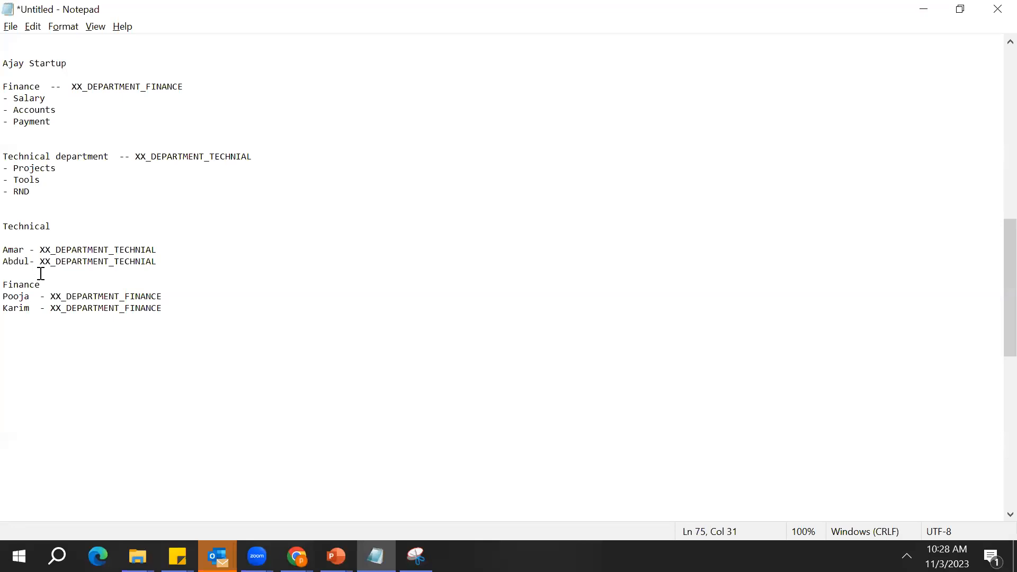
left_click(172, 257)
key("Return")
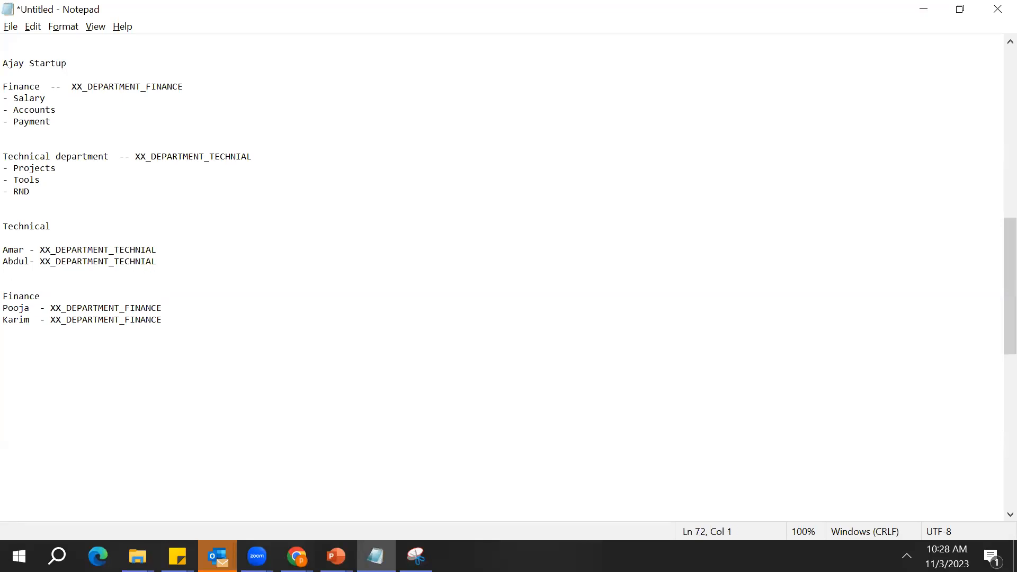
type("-")
key("Return")
type("--")
key("Return")
type("--")
key("Return")
key("Return")
type("--")
key("Up")
type("--")
key("Down")
key("Down")
key("Return")
key("Return")
key("Up")
key("Up")
type("--")
key("Down")
key("Return")
type("--")
key("Up")
type("--")
key("Down")
key("Return")
key("Return")
key("Up")
type("--")
Delete the XX_DEPARTMENT_TECHNIAL label from the first Technical employee's line
key("Up")
key("Up")
key("Up")
key("Up")
key("Up")
key("Up")
key("Up")
key("Up")
key("Up")
key("Up")
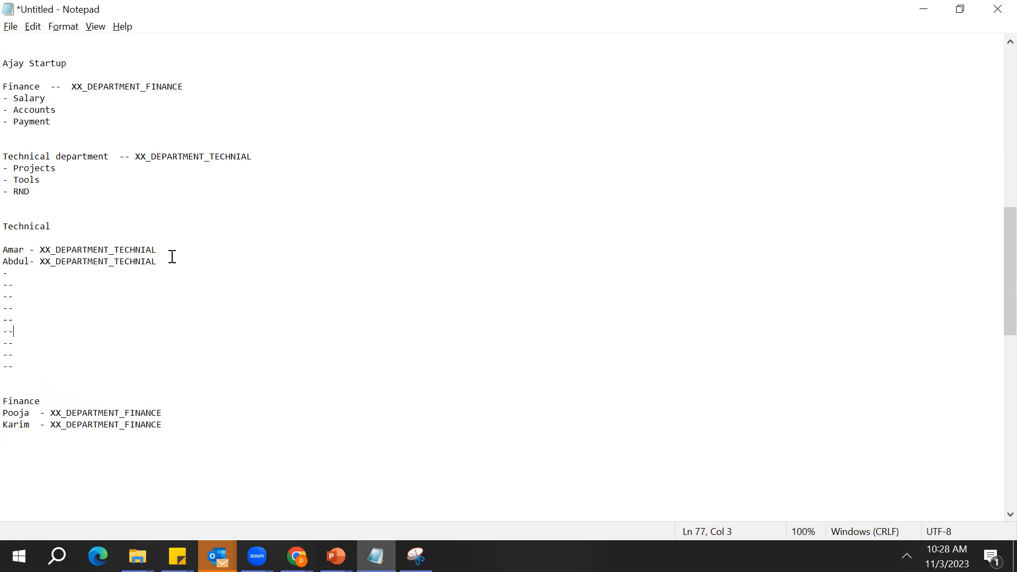
key("Right")
key("Right")
key("Right")
key("shift+Down")
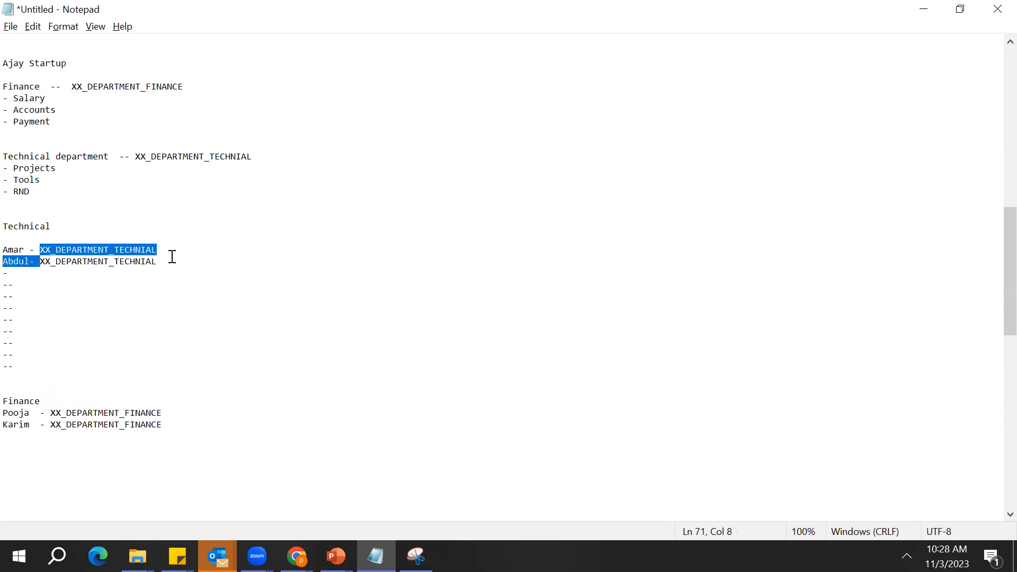
key("shift+Up")
key("shift+Right")
key("shift+Right")
key("shift+Right")
key("shift+Right")
key("shift+Right")
key("shift+Right")
key("shift+Right")
key("shift+Right")
key("shift+Right")
key("shift+Right")
key("shift+Right")
key("shift+Right")
key("shift+Right")
key("shift+Right")
key("shift+Right")
key("shift+Right")
key("shift+Right")
key("shift+Right")
key("shift+Right")
key("shift+Right")
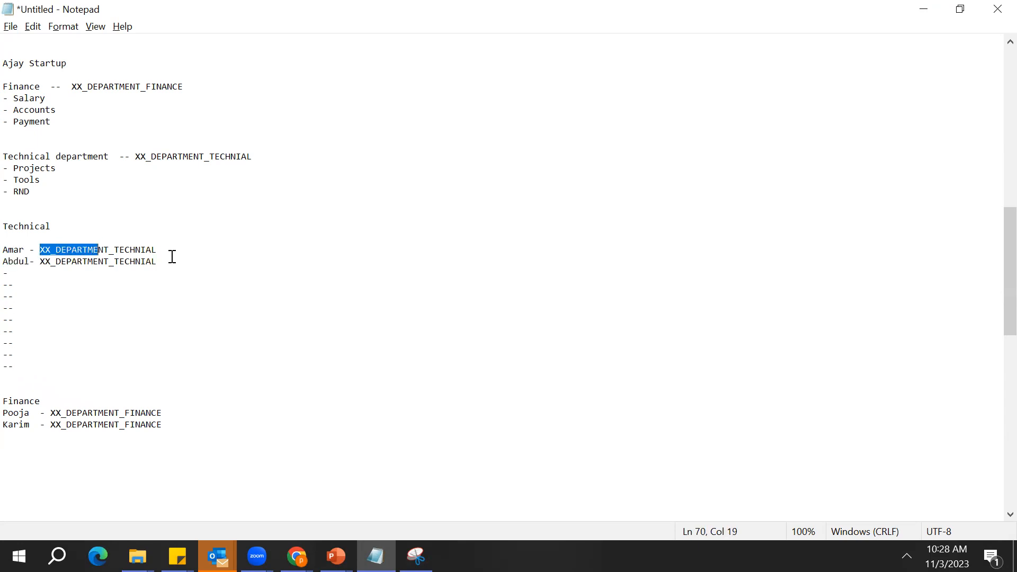
key("shift+Right")
key("Delete")
Delete the XX_DEPARTMENT_TECHNIAL label from the second Technical employee's line
key("Down")
key("shift+Right")
key("shift+Right")
key("shift+Right")
key("shift+Right")
key("shift+Right")
key("shift+Right")
key("shift+Right")
key("shift+Right")
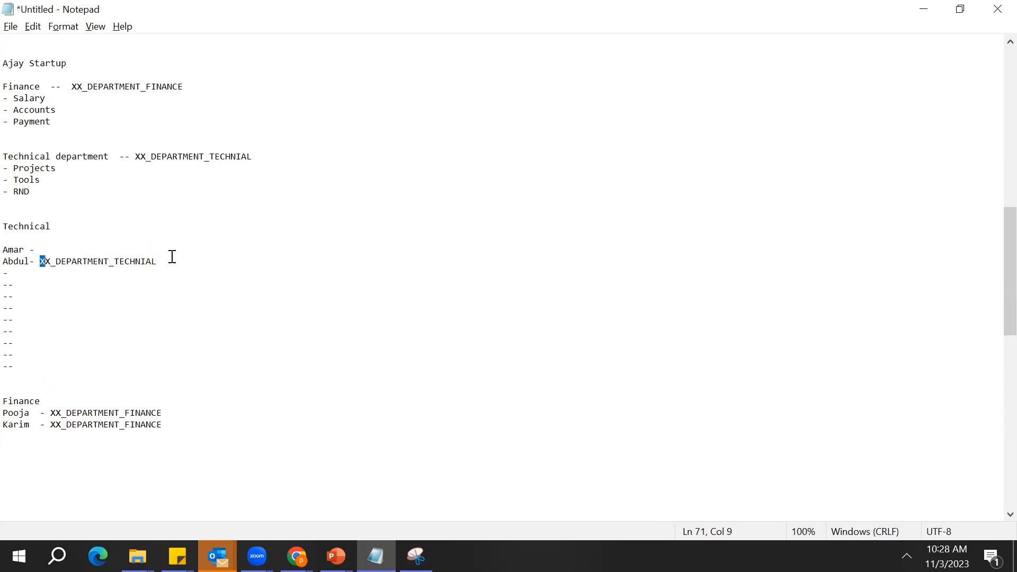
key("shift+Right")
key("shift+Right")
key("shift+Right")
key("shift+Right")
key("shift+Right")
key("shift+Right")
key("shift+Right")
key("shift+Right")
key("shift+Right")
key("shift+Right")
key("shift+Right")
key("shift+Right")
key("shift+Right")
key("Delete")
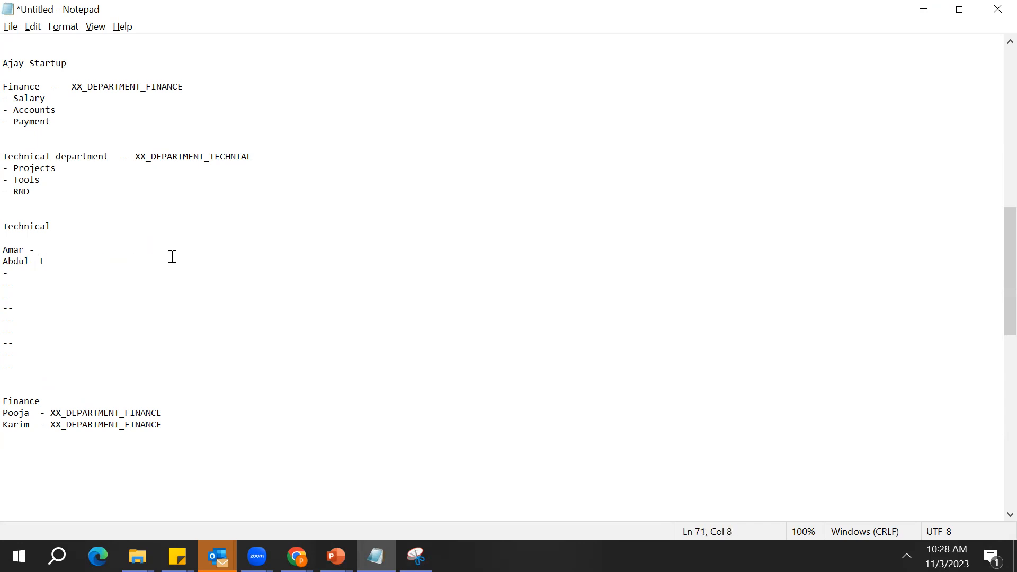
key("shift+Right")
key("Delete")
Append "- job" to the Technical heading above the employee list
key("Up")
key("Up")
key("Up")
key("Right")
key("Right")
type("job")
Copy XX_DEPARTMENT_TECHNIAL from the Technical department line and add it after "--" on the "Technical - job" heading
key("Left")
key("Left")
key("Left")
key("Left")
key("shift+Right")
key("shift+Right")
key("shift+Right")
key("Up")
key("Up")
key("Up")
key("Up")
key("Up")
key("Up")
key("Right")
key("Right")
key("Right")
key("Right")
key("Right")
key("Right")
key("Right")
key("Right")
key("Right")
key("Right")
key("Right")
key("Right")
key("Right")
key("Right")
key("Right")
key("Right")
key("Right")
key("Right")
key("Right")
key("Right")
key("Left")
key("Right")
key("Right")
key("Right")
key("Right")
key("Right")
key("Right")
key("Right")
key("Left")
key("shift+Right")
key("shift+Right")
key("shift+Right")
key("shift+Right")
key("shift+Right")
key("shift+Right")
key("shift+Right")
key("shift+Right")
key("shift+Right")
key("shift+Right")
key("shift+Right")
key("shift+Right")
key("shift+Right")
key("shift+Right")
key("shift+Right")
key("shift+Right")
key("shift+Right")
key("shift+Right")
key("shift+Right")
key("shift+Right")
key("ctrl+c")
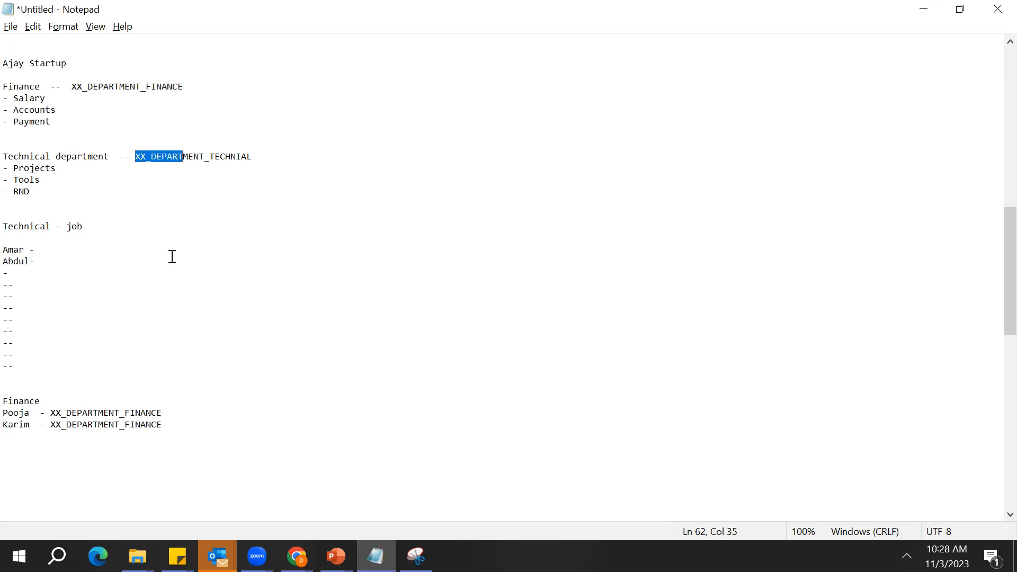
key("Down")
key("Down")
key("Down")
key("Down")
key("Down")
key("Down")
key("Down")
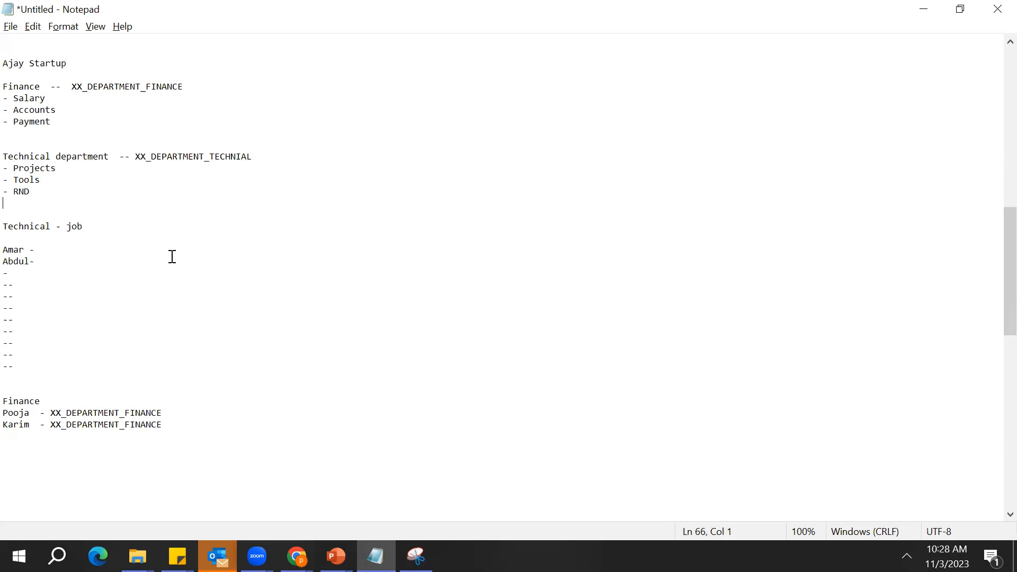
type("--")
key("ctrl+v")
Highlight the employee and placeholder lines under the Technical job, and XX_DEPARTMENT_FINANCE beside the Finance department
key("Down")
key("Down")
key("Down")
key("Down")
key("Down")
key("Down")
key("Down")
key("Down")
key("Down")
key("Down")
key("Down")
key("Down")
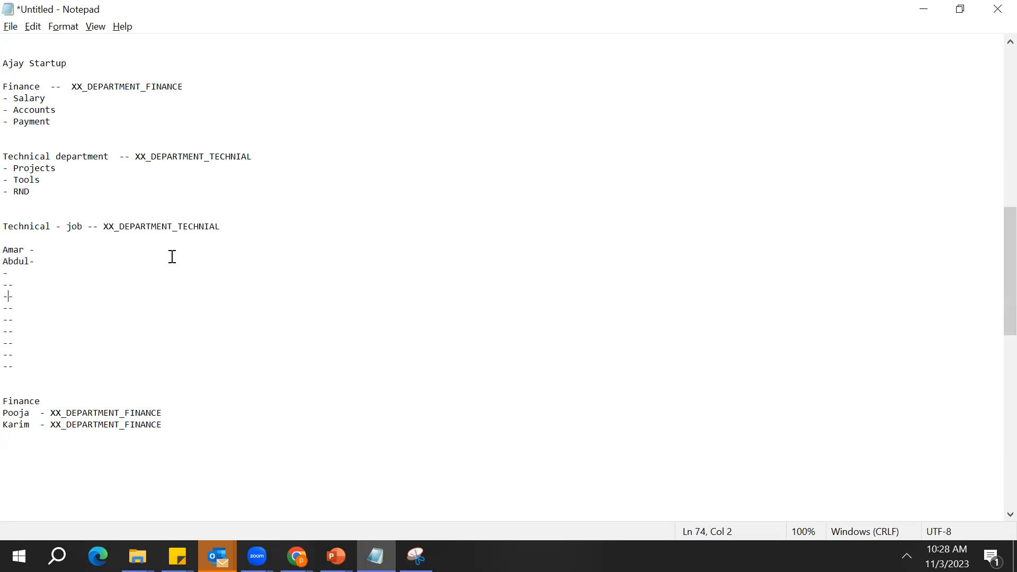
key("Home")
key("Up")
key("Up")
key("Up")
key("Up")
key("Up")
key("Up")
key("Up")
key("Up")
key("Up")
key("Up")
left_click(26, 373)
left_click_drag(26, 373, 23, 260)
double_click(24, 261)
left_click(23, 260)
double_click(9, 253)
double_click(12, 257)
left_click(13, 257)
double_click(10, 250)
key("shift+Down")
key("shift+Down")
key("shift+Down")
key("shift+Down")
key("shift+Down")
key("shift+Down")
key("shift+Down")
key("shift+Down")
key("shift+Down")
key("shift+Down")
key("shift+Down")
key("shift+Down")
key("shift+Down")
key("shift+Down")
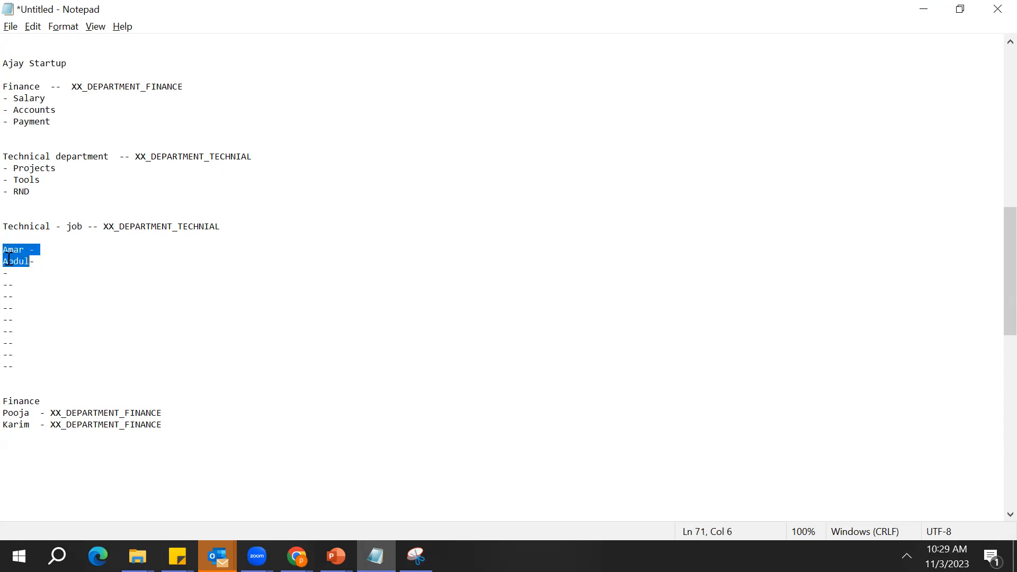
key("shift+Up")
key("shift+Up")
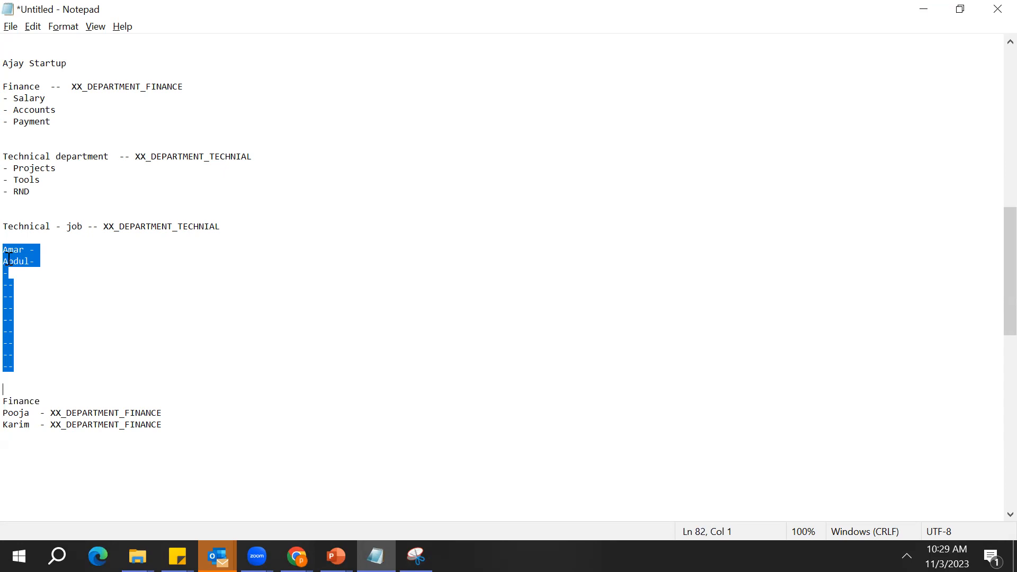
double_click(133, 89)
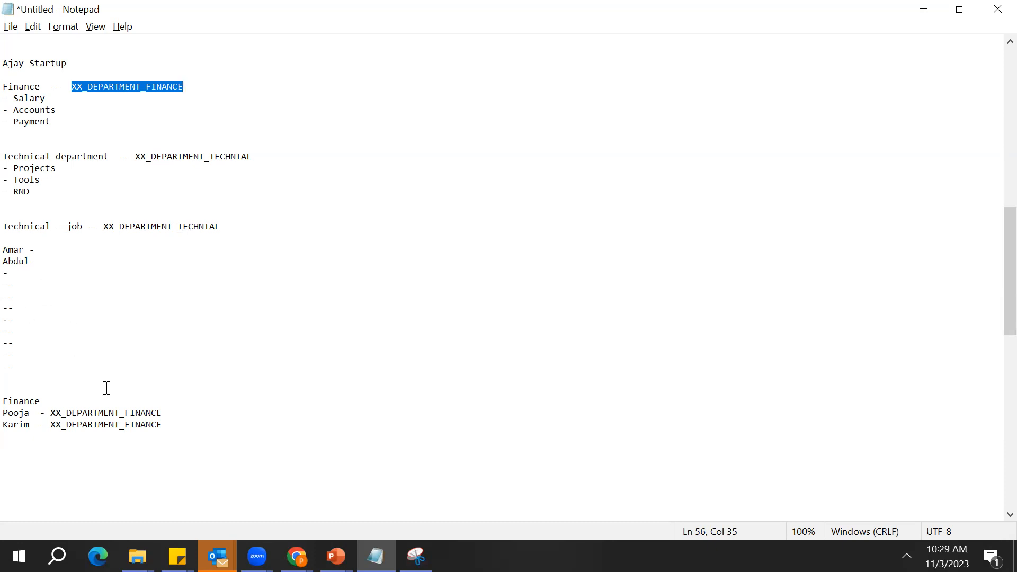
Switch to the data access page in Chrome and view the Security Context options for the new entry
key("super+Tab")
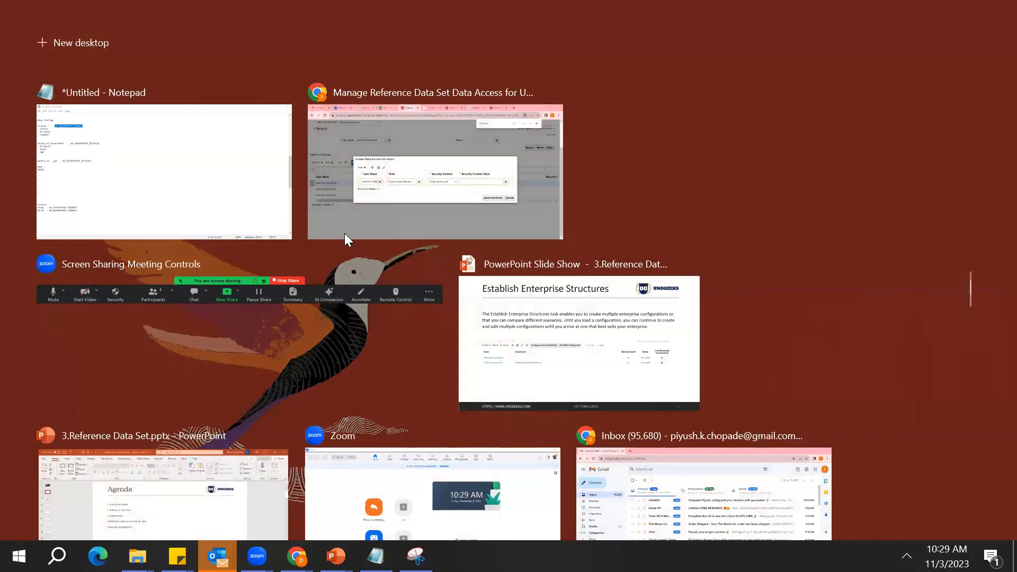
left_click(375, 208)
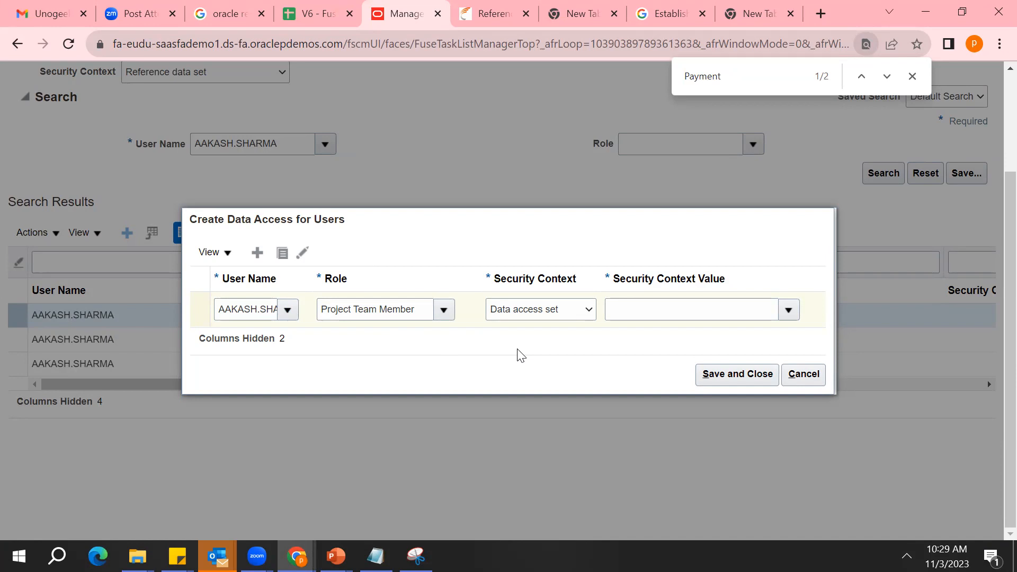
left_click(585, 308)
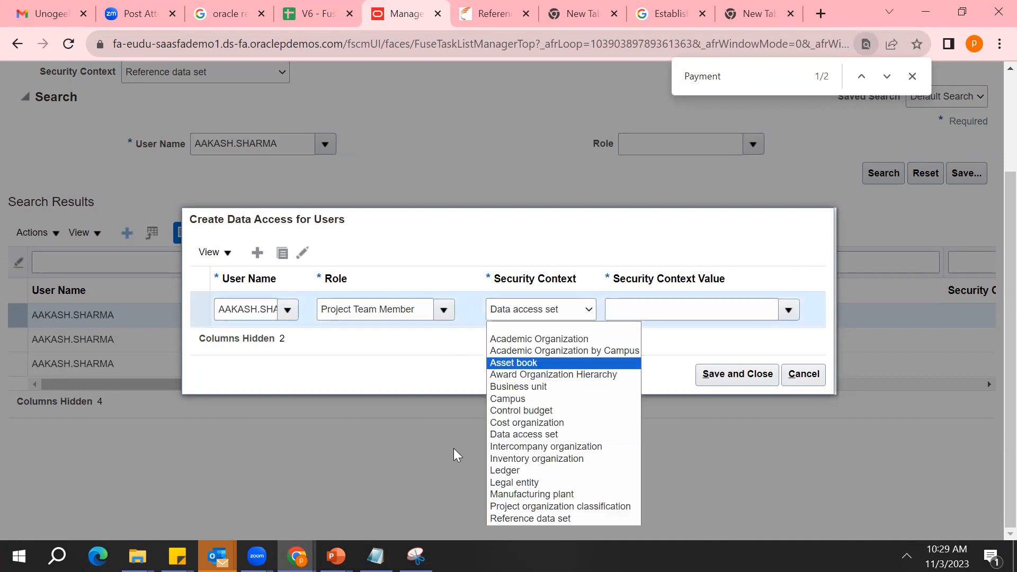
Switch back to Notepad and highlight the XX_DEPARTMENT_FINANCE labels beside the Finance employees
left_click(376, 556)
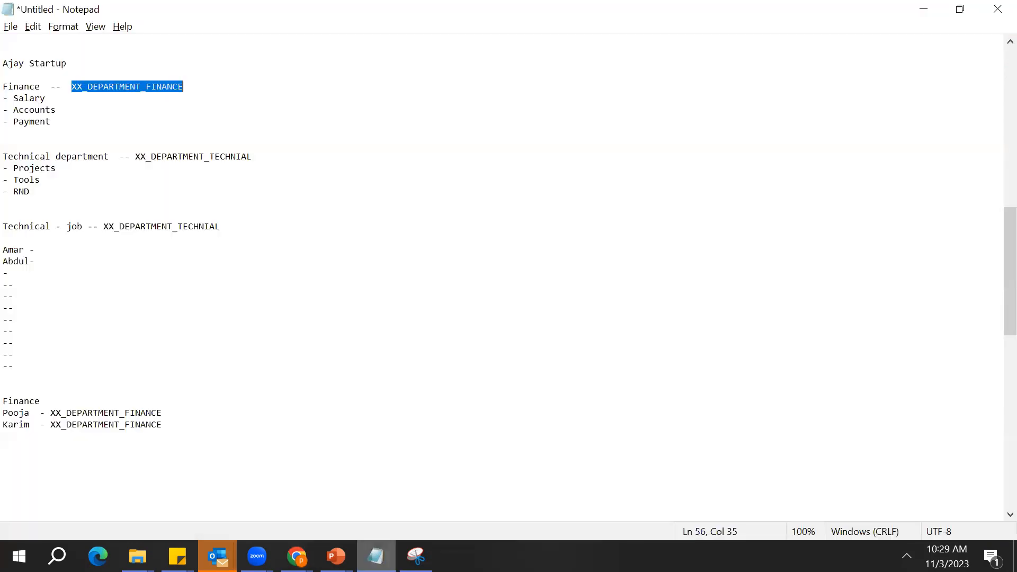
left_click(250, 449)
double_click(149, 425)
left_click(126, 414)
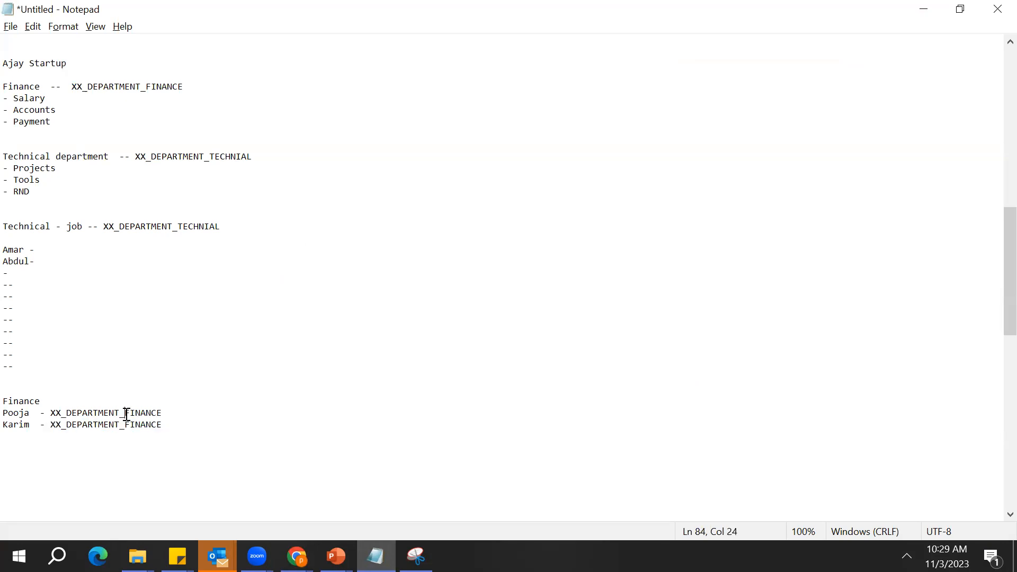
double_click(126, 414)
left_click(177, 244)
Switch to the data access page in Chrome and set the new entry's Security Context to Business unit
mouse_move(297, 556)
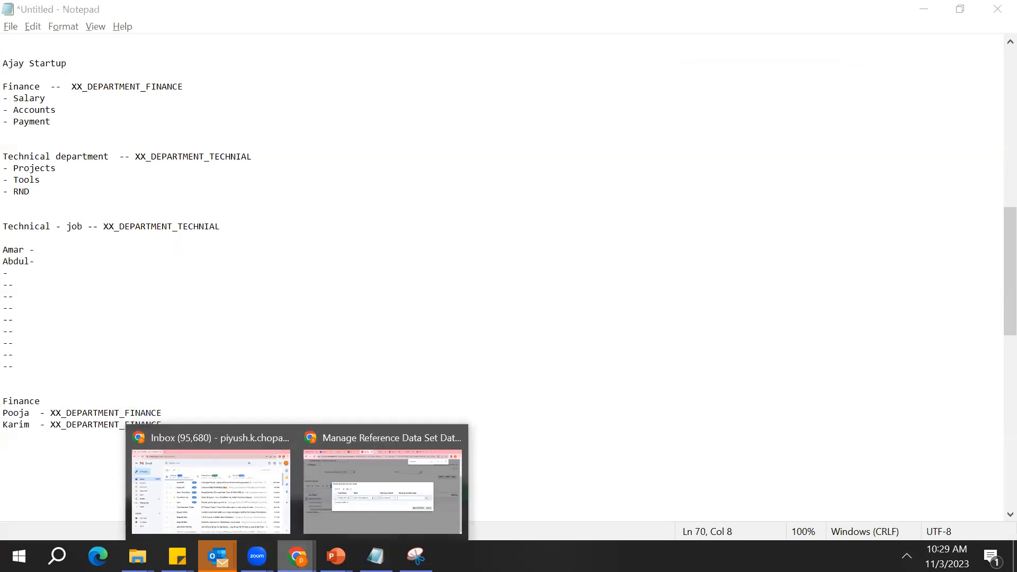
left_click(321, 530)
left_click(596, 313)
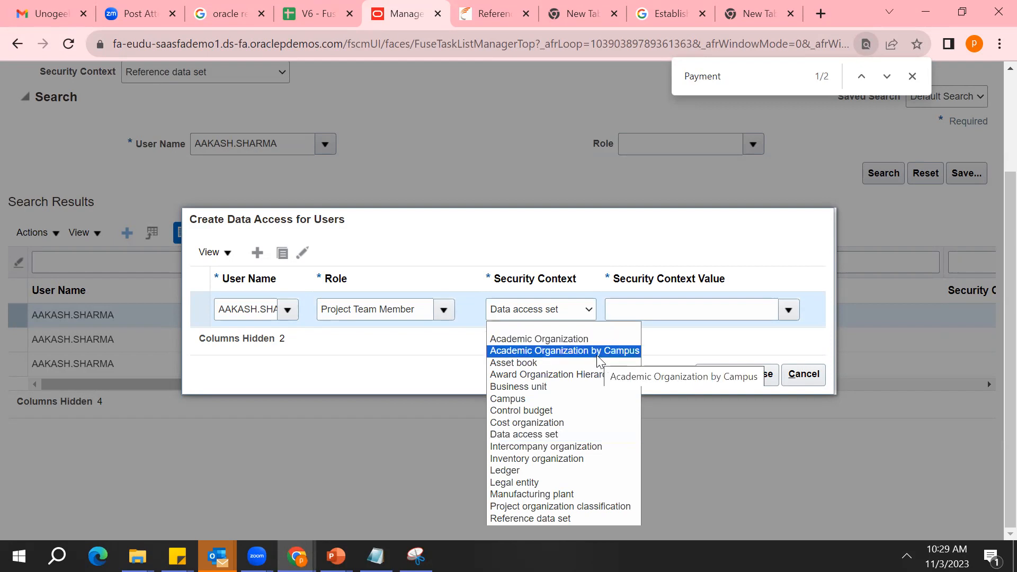
key("Down")
key("Down")
key("Down")
key("Return")
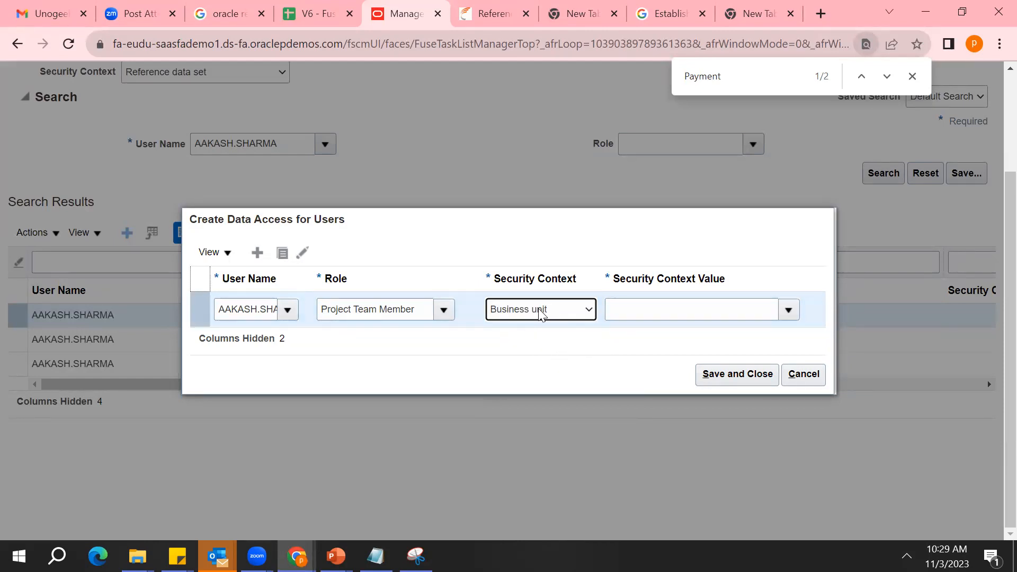
Set the new entry's Security Context Value to India Business Unit
double_click(259, 311)
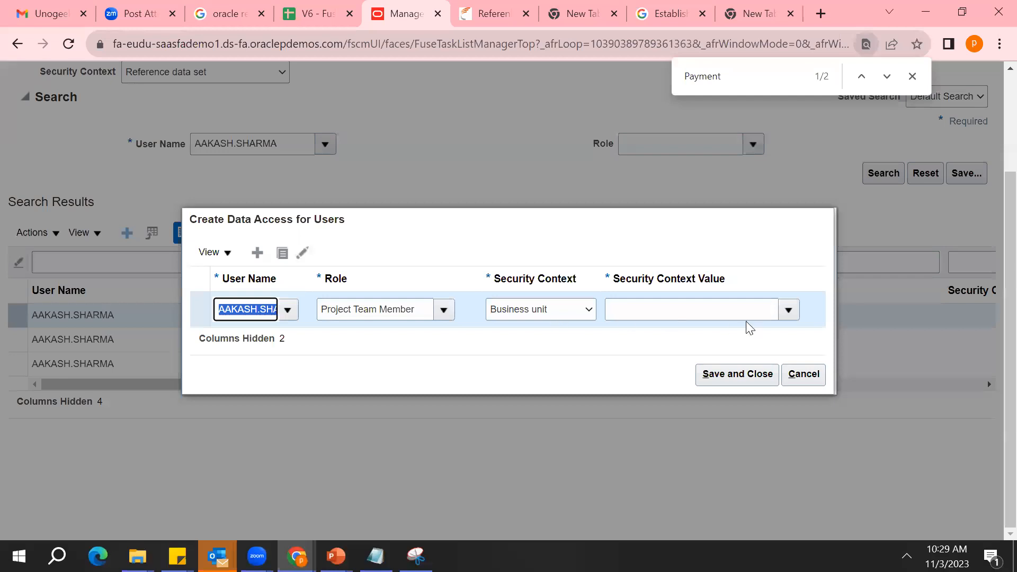
left_click(789, 311)
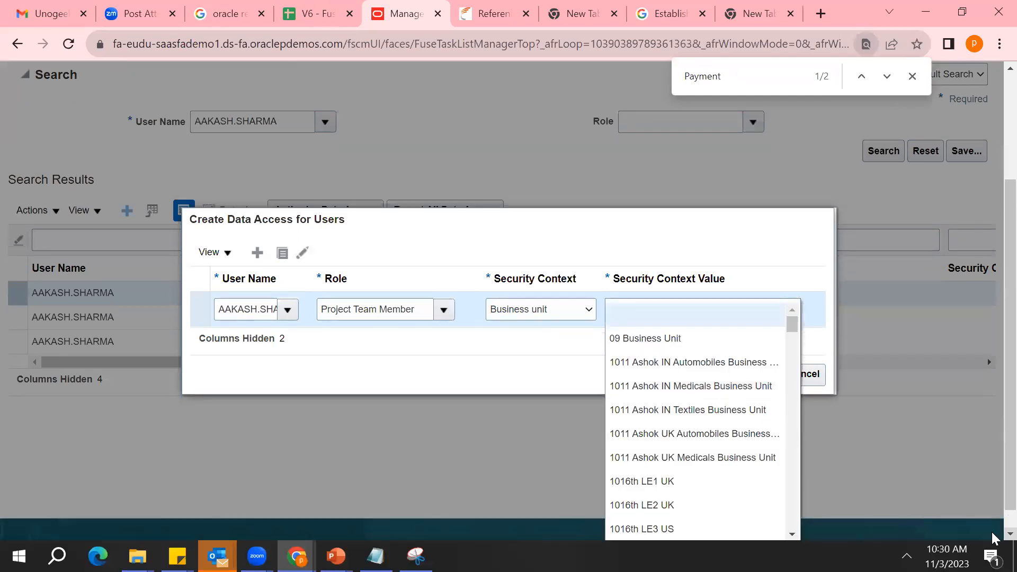
scroll(994, 536, "down", 1)
left_click(833, 323)
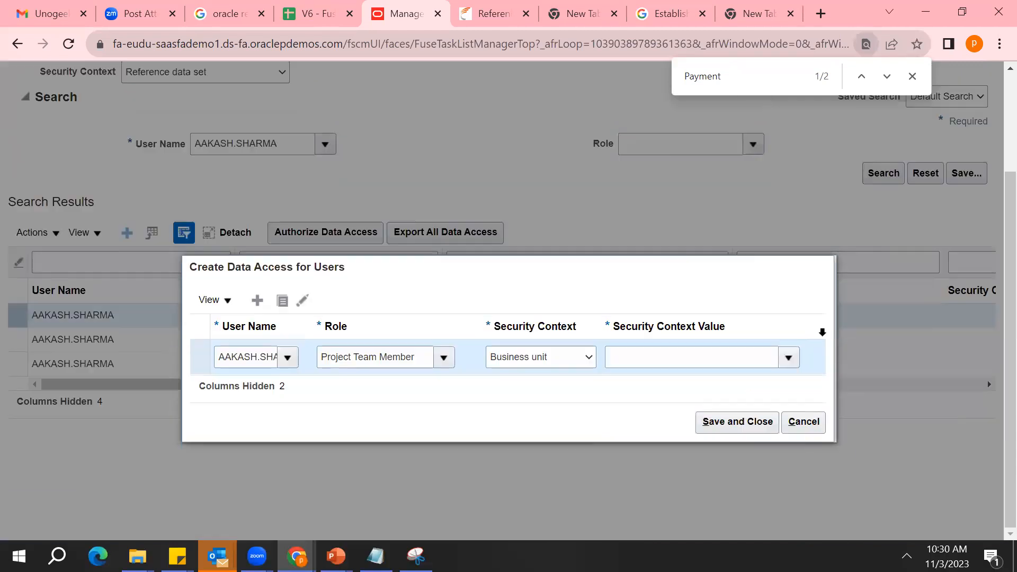
left_click(659, 306)
type("Indi")
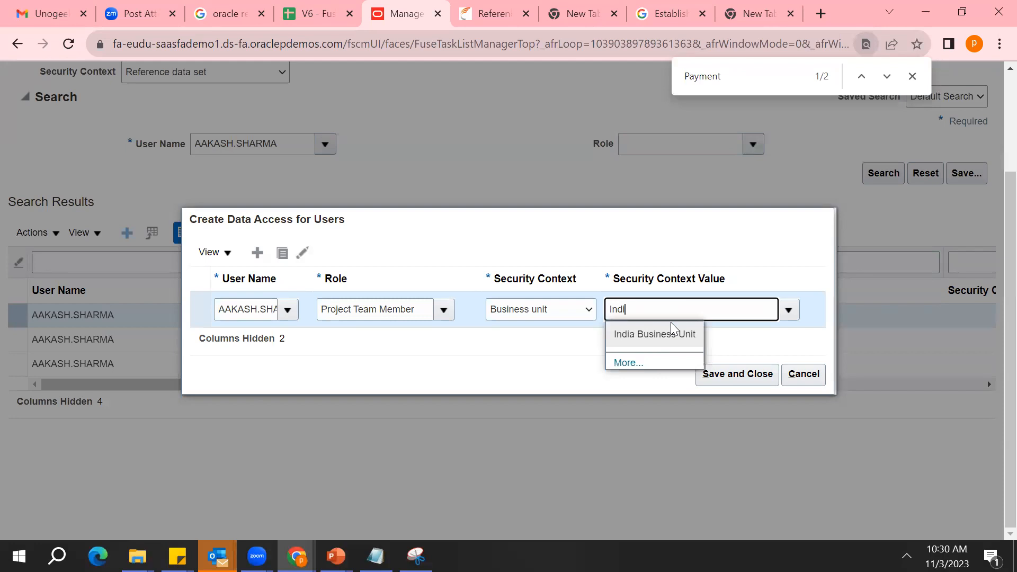
left_click(665, 337)
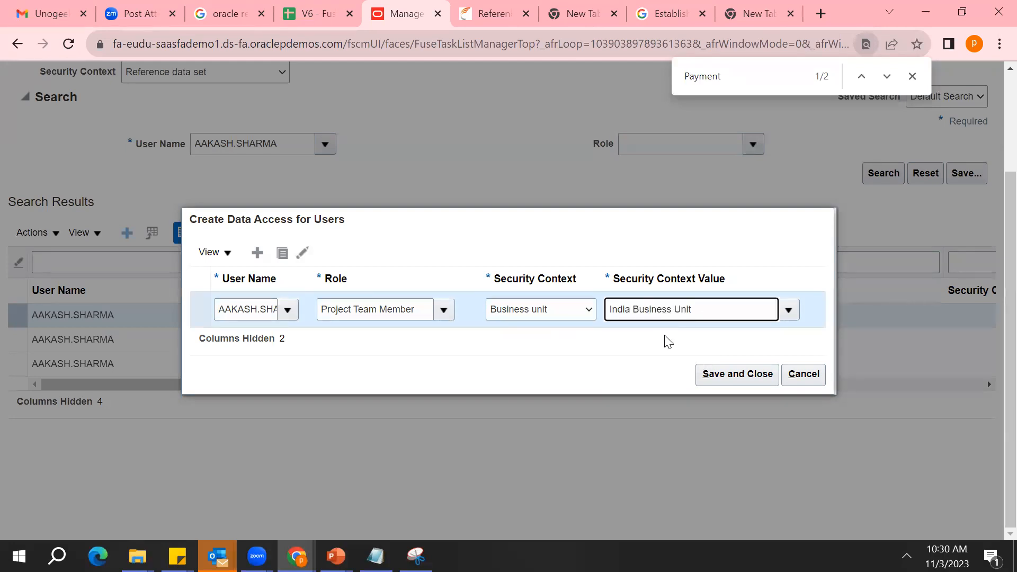
Examine the roles available for the new data access entry, keeping Project Team Member selected
left_click(443, 312)
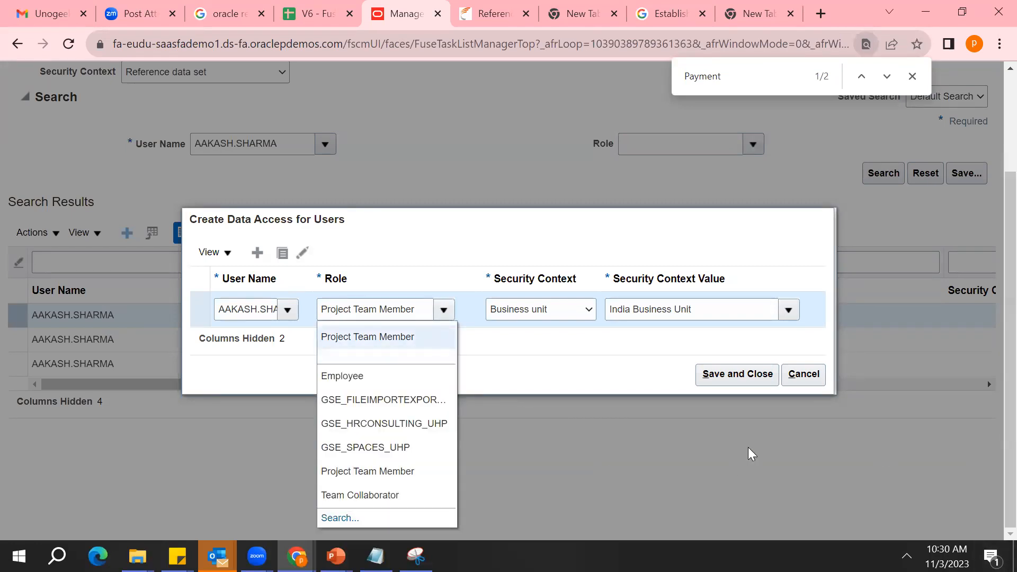
key("Down")
key("Down")
key("Down")
key("Down")
key("Down")
key("Down")
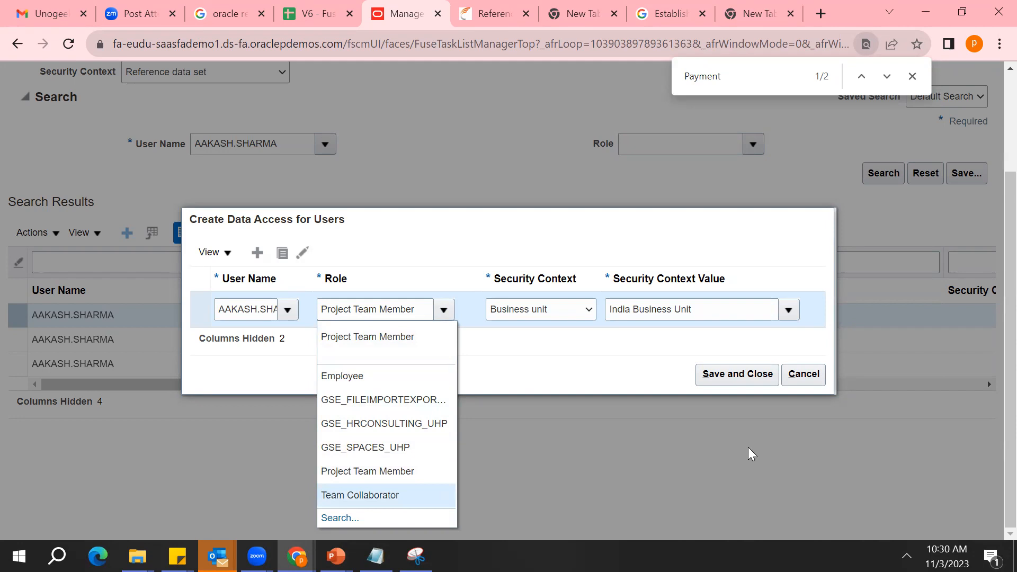
left_click(536, 382)
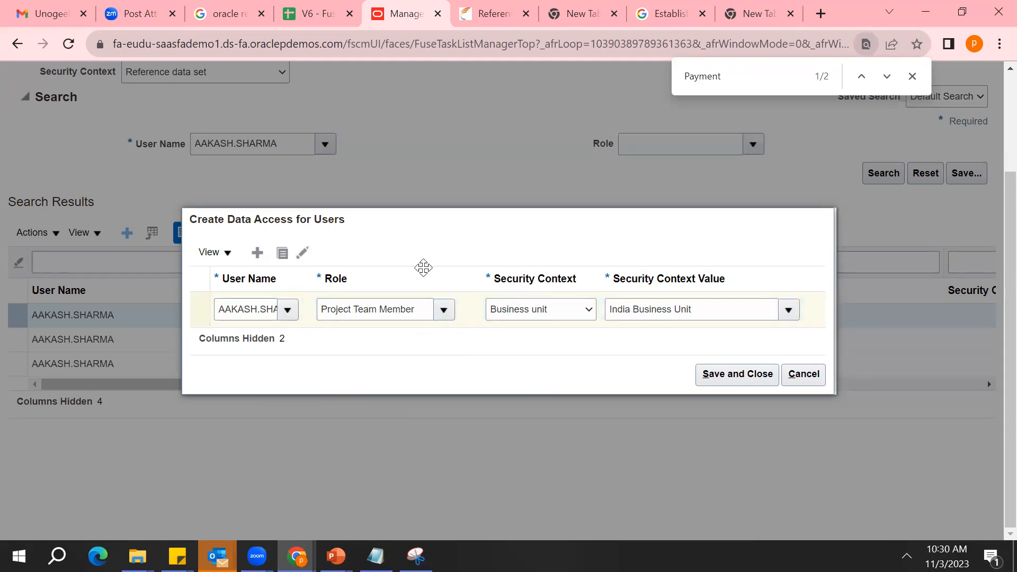
Try the role search terms "Projec", "A" and "Fin", cancel the role search, and reselect the Project Team Member role
left_click(442, 317)
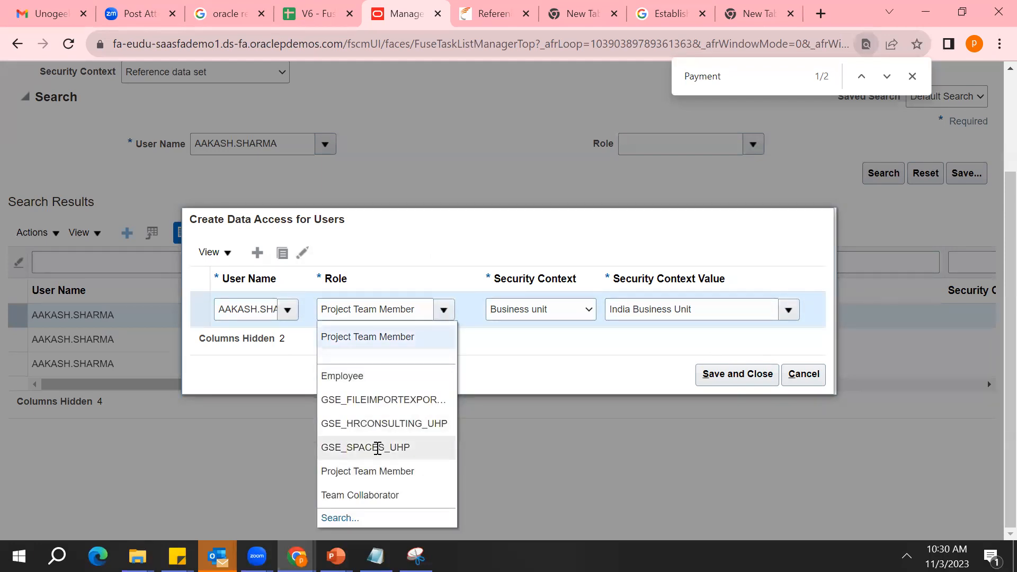
triple_click(391, 313)
key("BackSpace")
type("Projec")
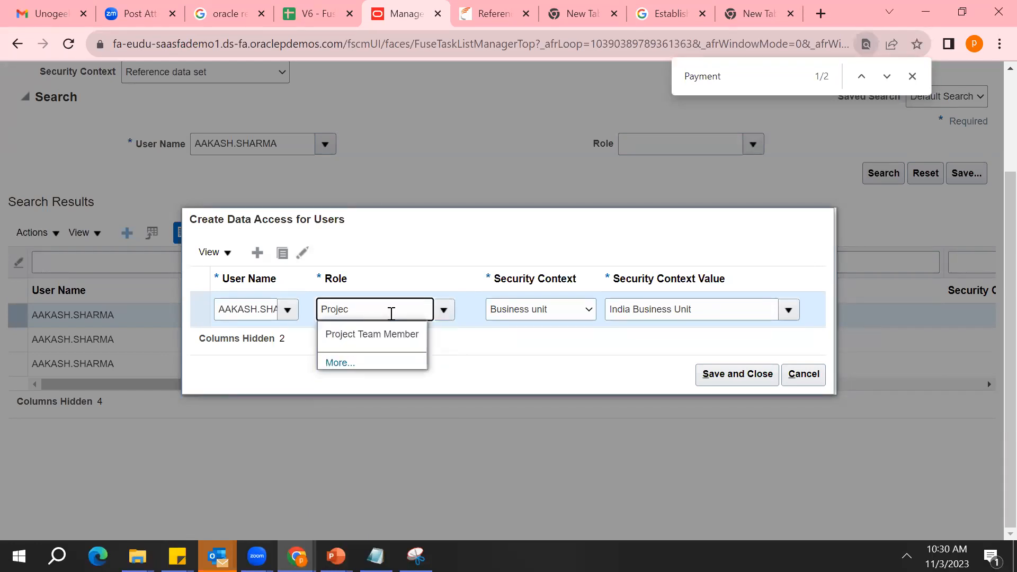
left_click(338, 363)
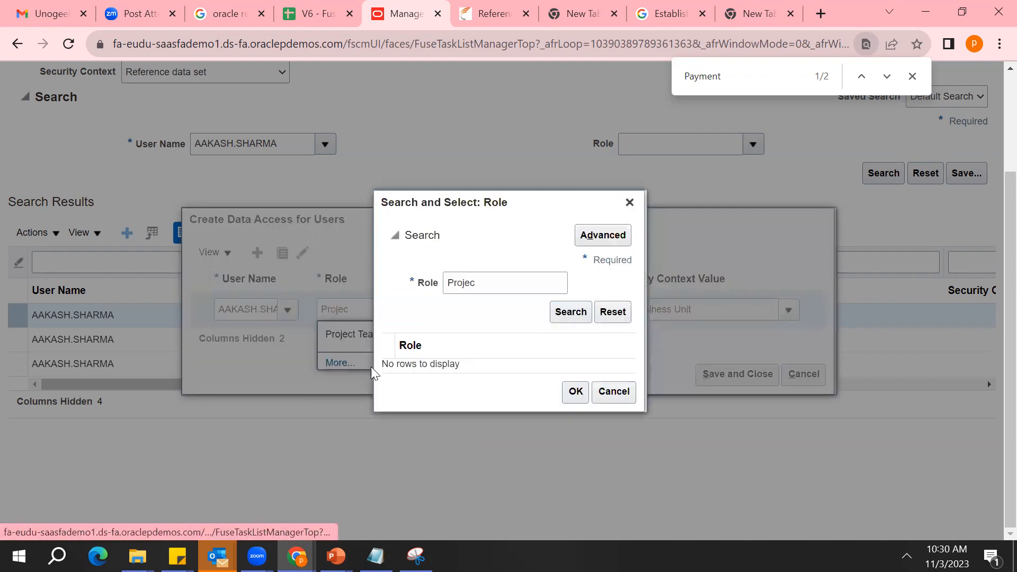
double_click(492, 290)
key("BackSpace")
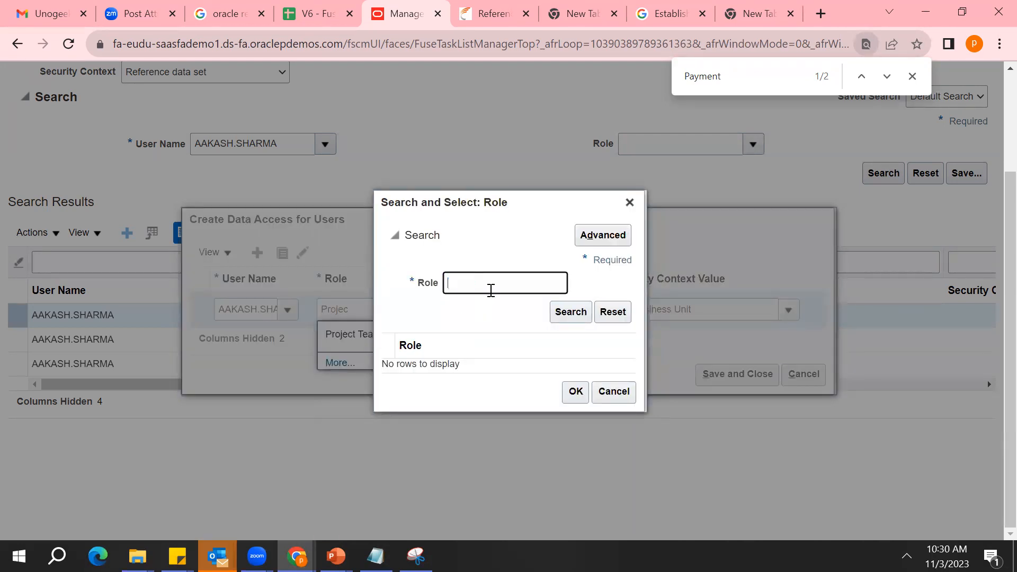
type("A")
left_click(571, 317)
left_click(489, 290)
key("BackSpace")
type("Fin")
left_click(614, 391)
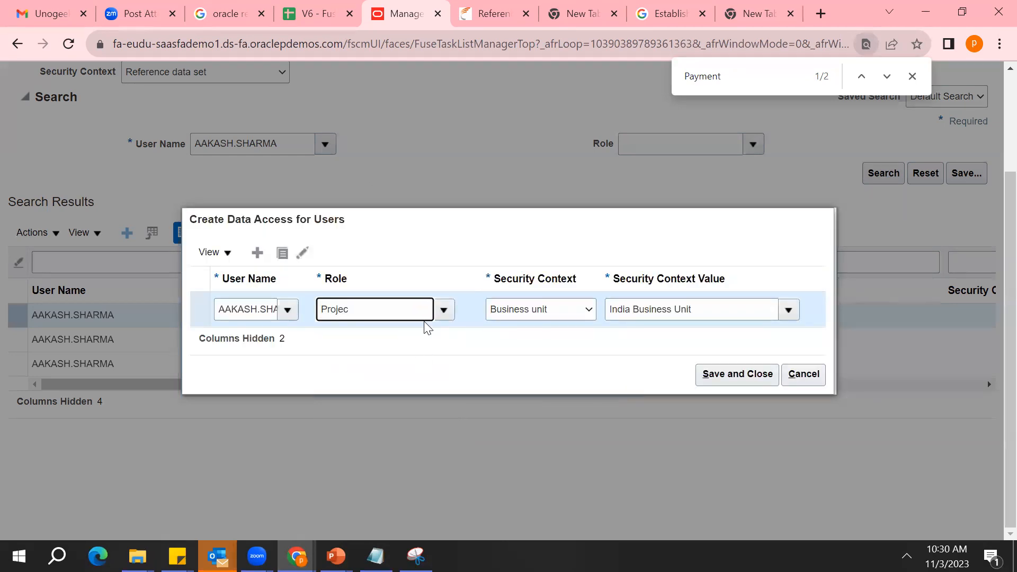
left_click(452, 313)
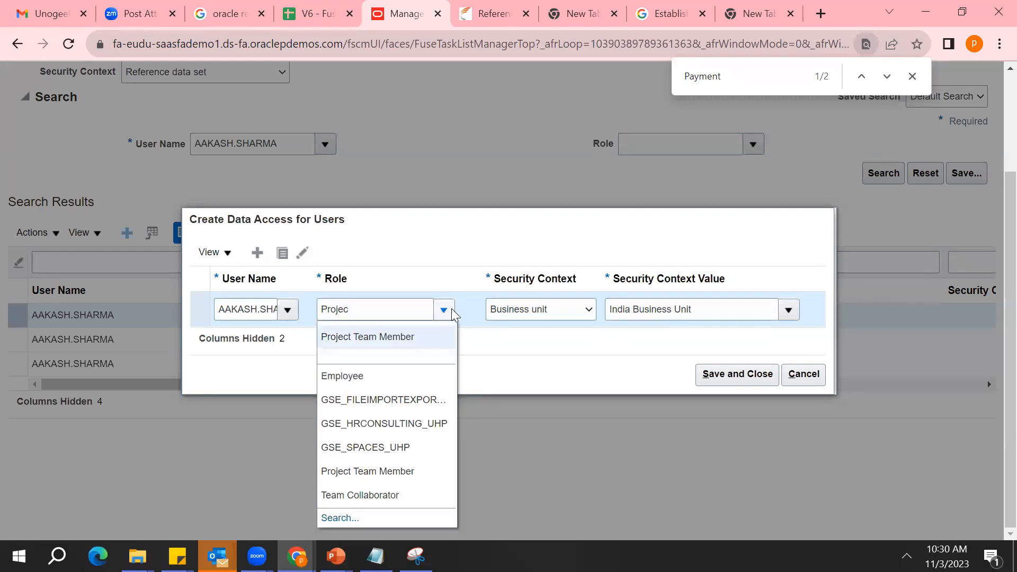
left_click(367, 471)
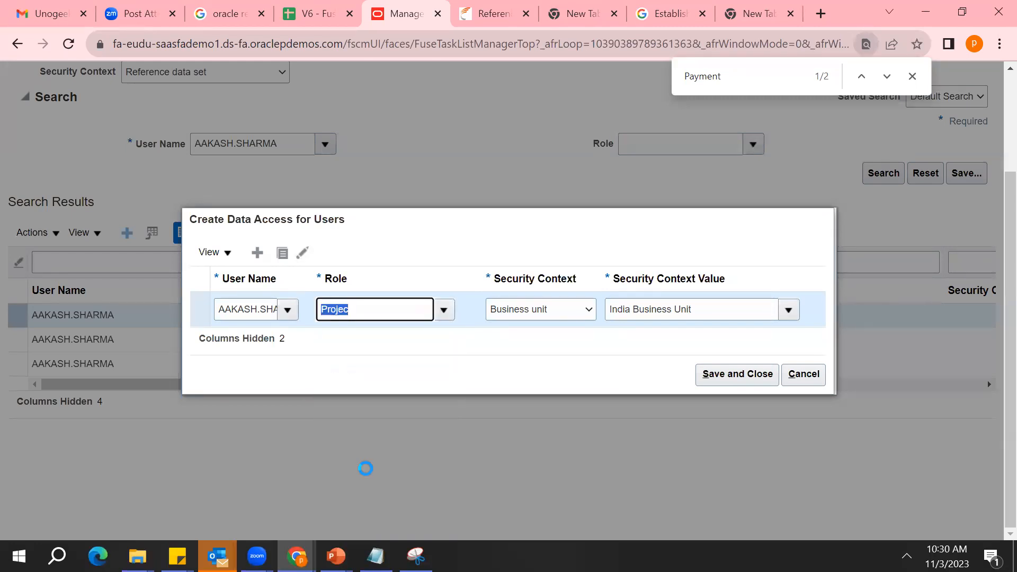
Change the new entry's role to GSE_HRCONSULTING_UHP and set its Security Context to Business unit
left_click(446, 321)
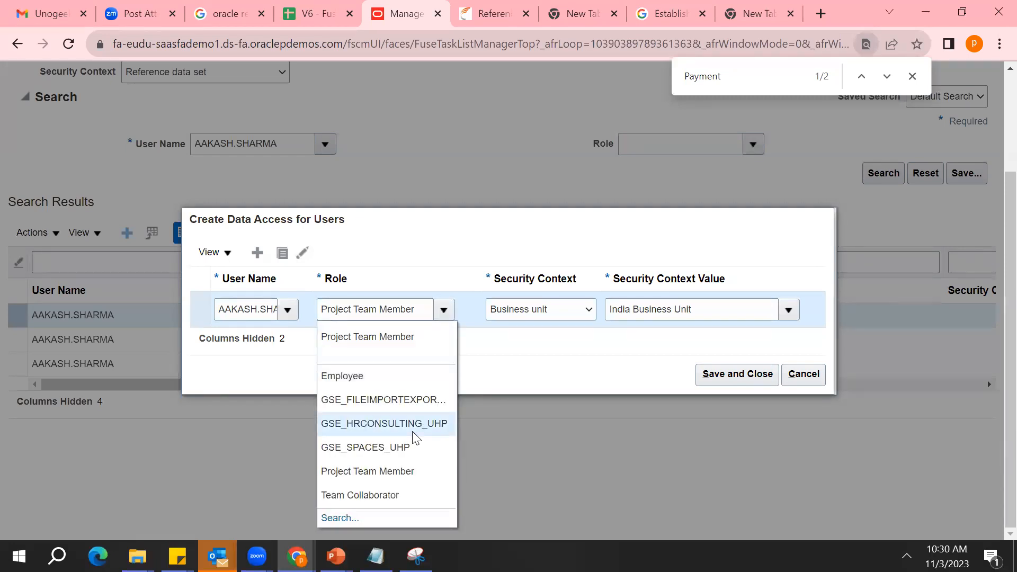
left_click(414, 428)
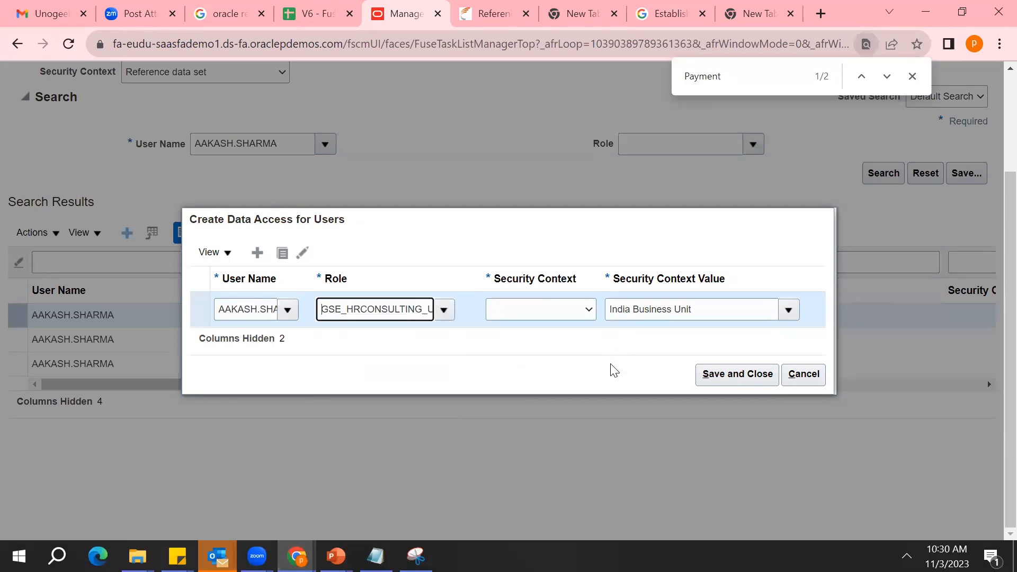
left_click(583, 310)
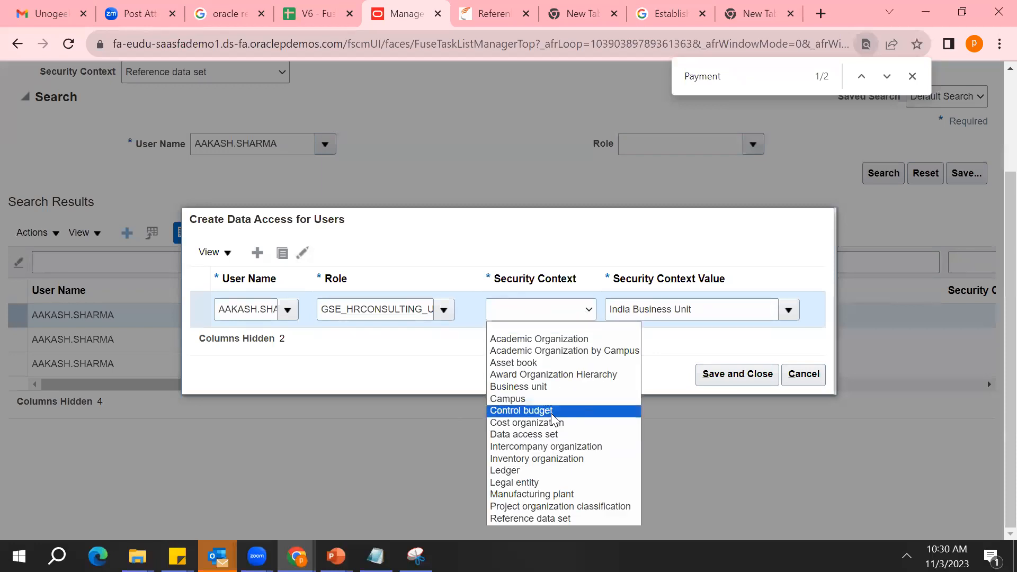
left_click(584, 388)
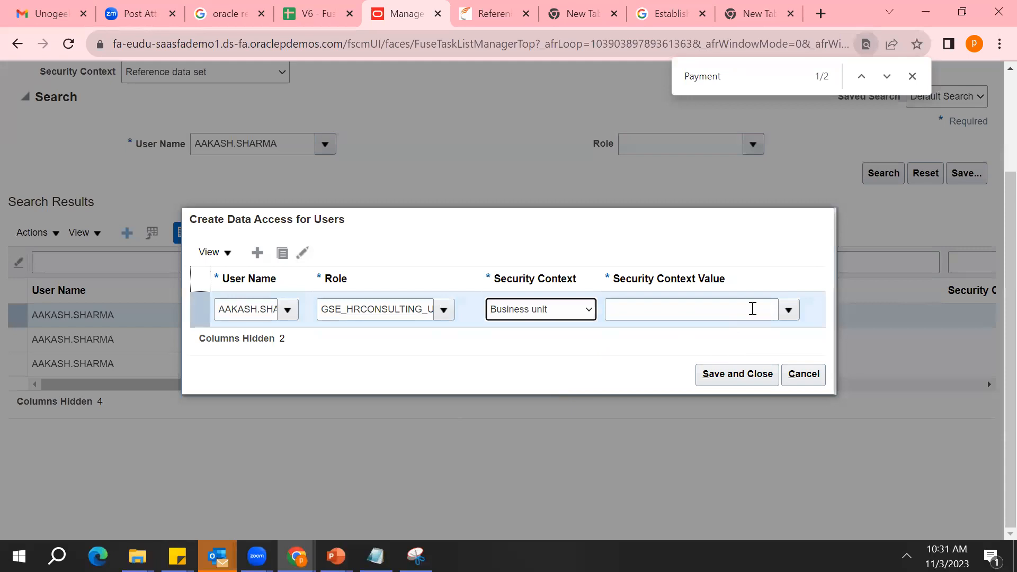
Set the entry's Security Context Value to India Business Unit and review its user name, role and value
left_click(793, 316)
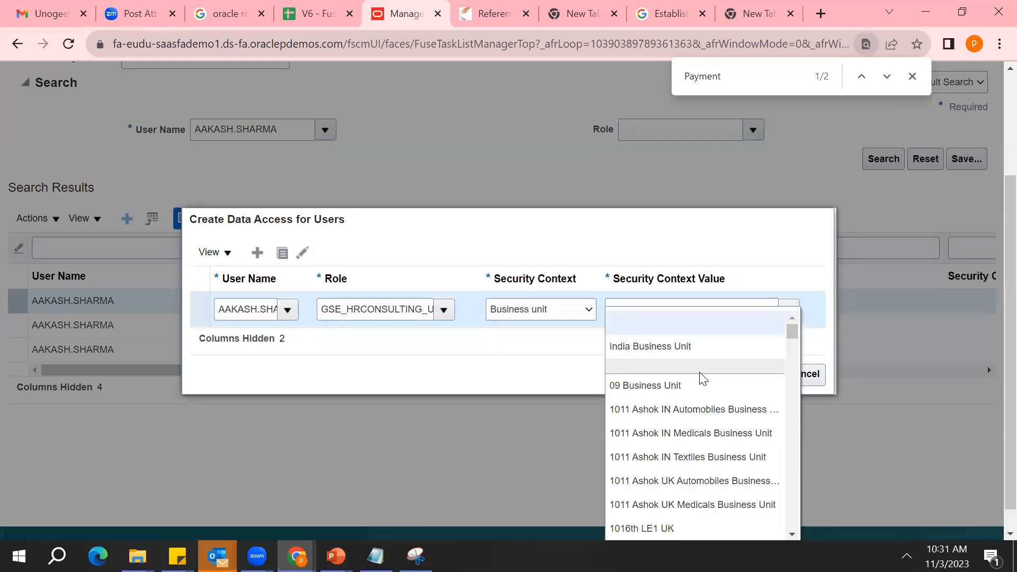
left_click(680, 352)
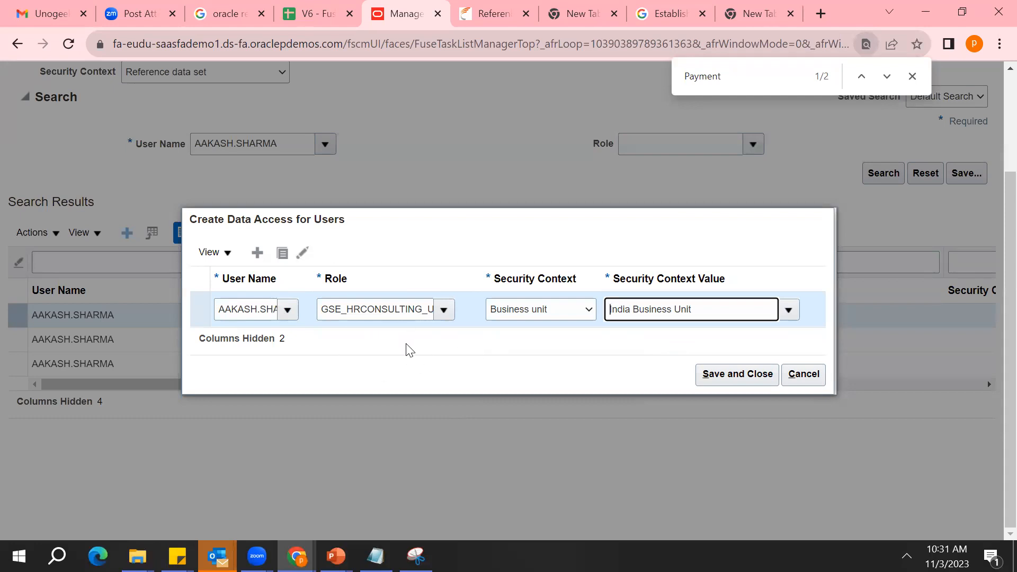
double_click(251, 305)
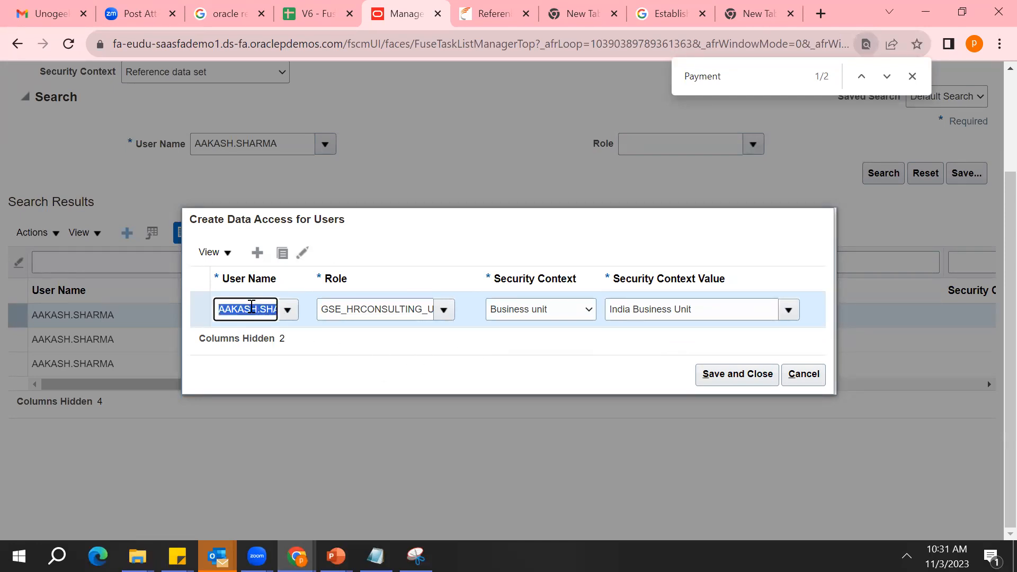
double_click(395, 317)
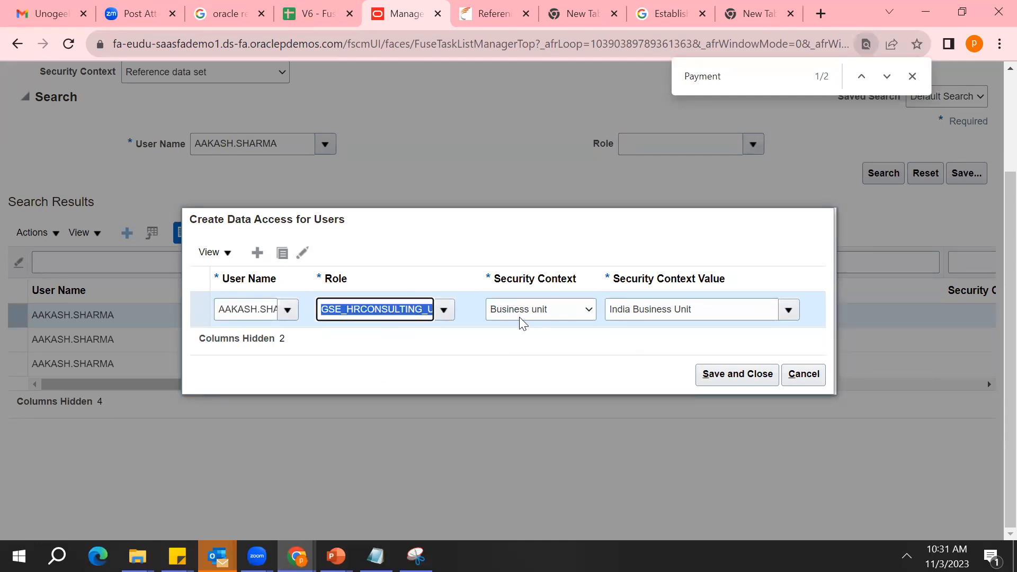
triple_click(658, 310)
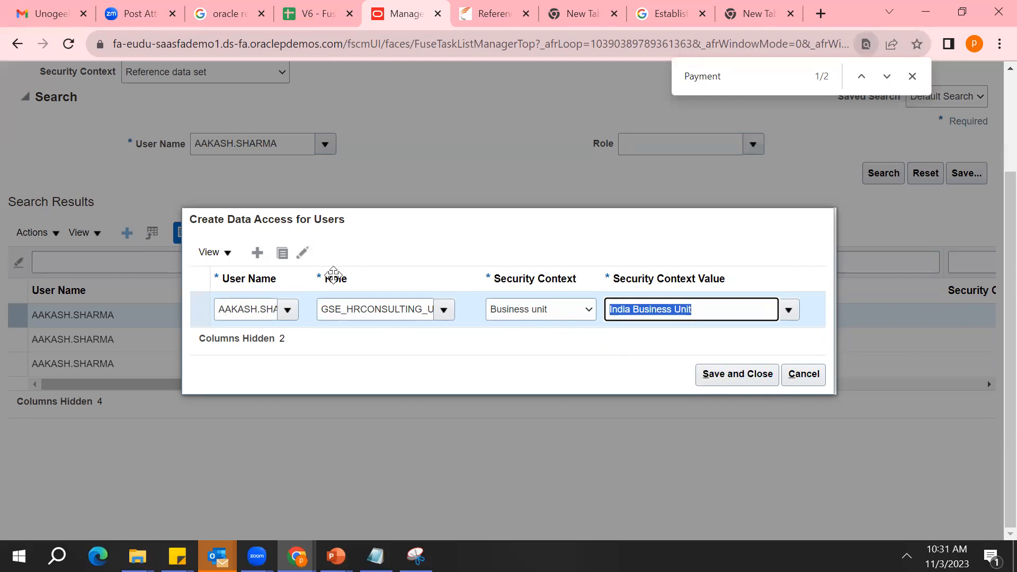
Add a second data access entry for the same user with the GSE_HRCONSULTING_UHP role
left_click(257, 253)
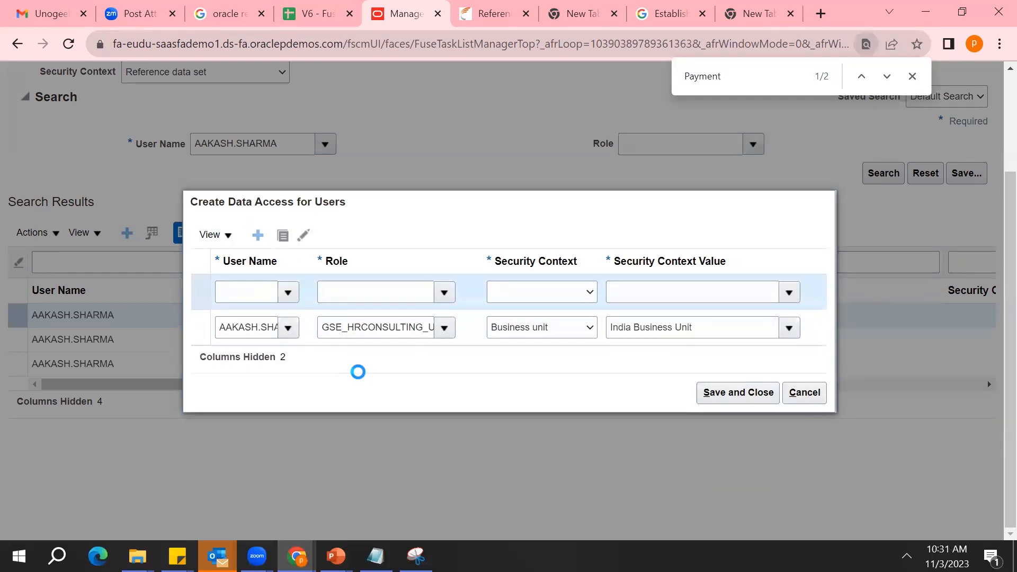
left_click(410, 324)
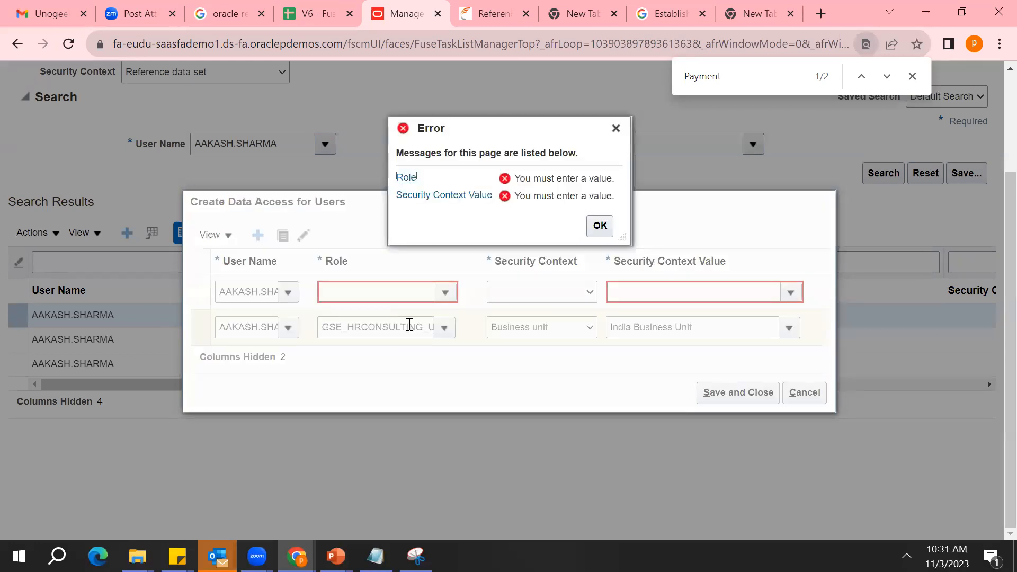
left_click(600, 226)
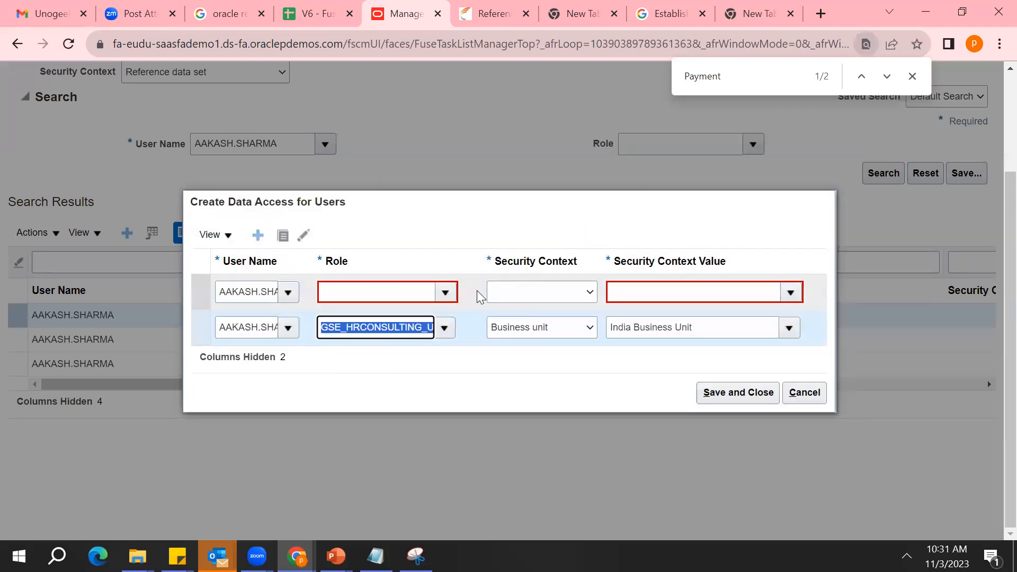
left_click(445, 292)
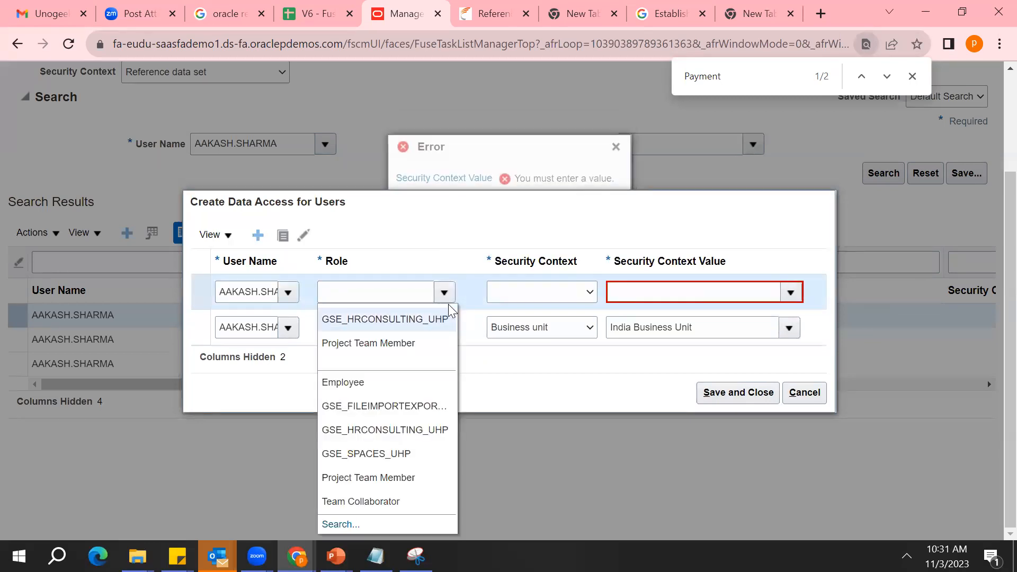
left_click(422, 320)
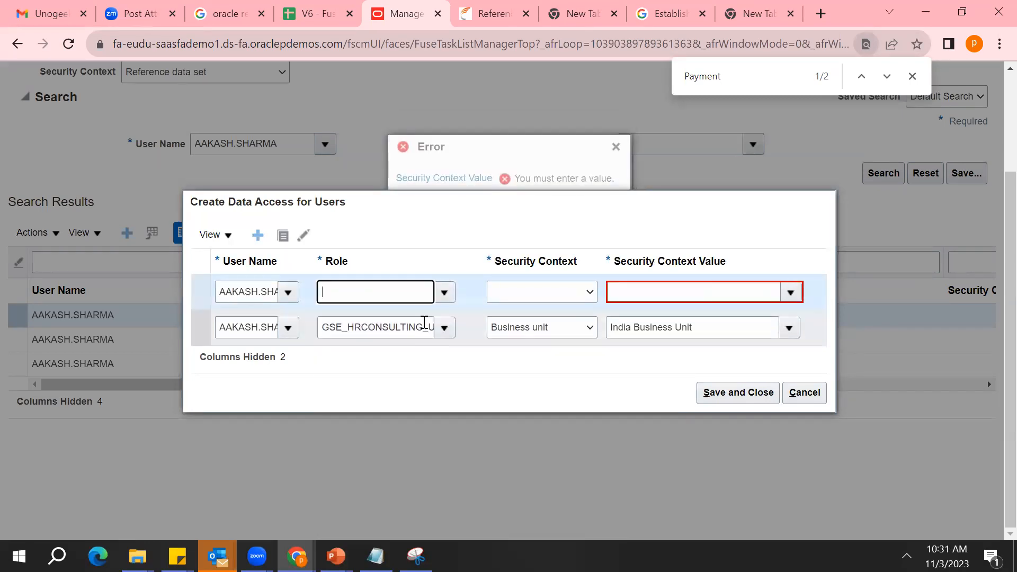
Set the second entry's Security Context to Business unit
left_click(590, 297)
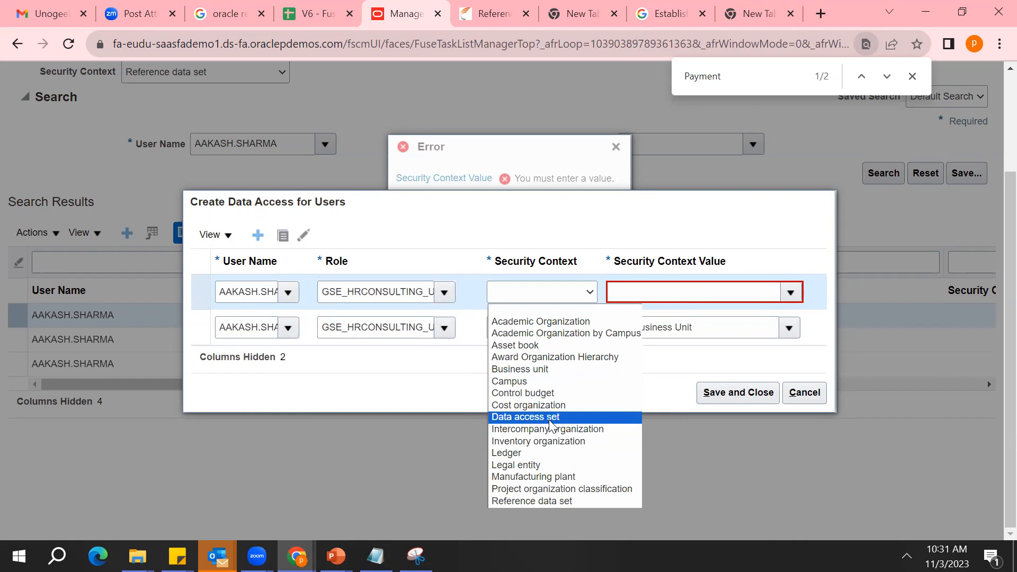
key("Down")
key("Down")
key("Down")
key("Down")
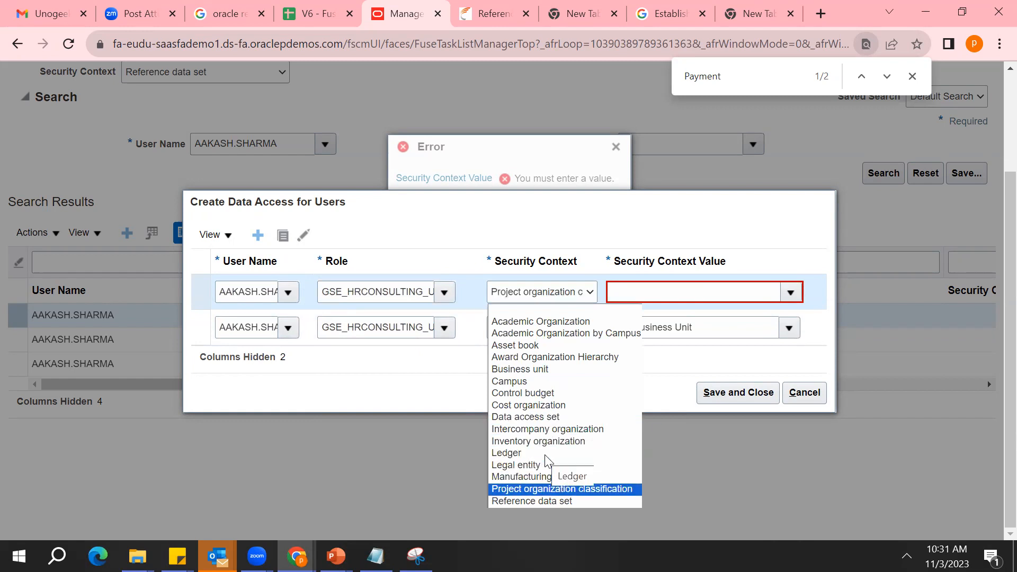
key("Up")
key("Up")
key("Up")
key("Up")
key("Up")
key("Up")
key("Up")
key("Up")
key("Up")
key("Up")
key("Up")
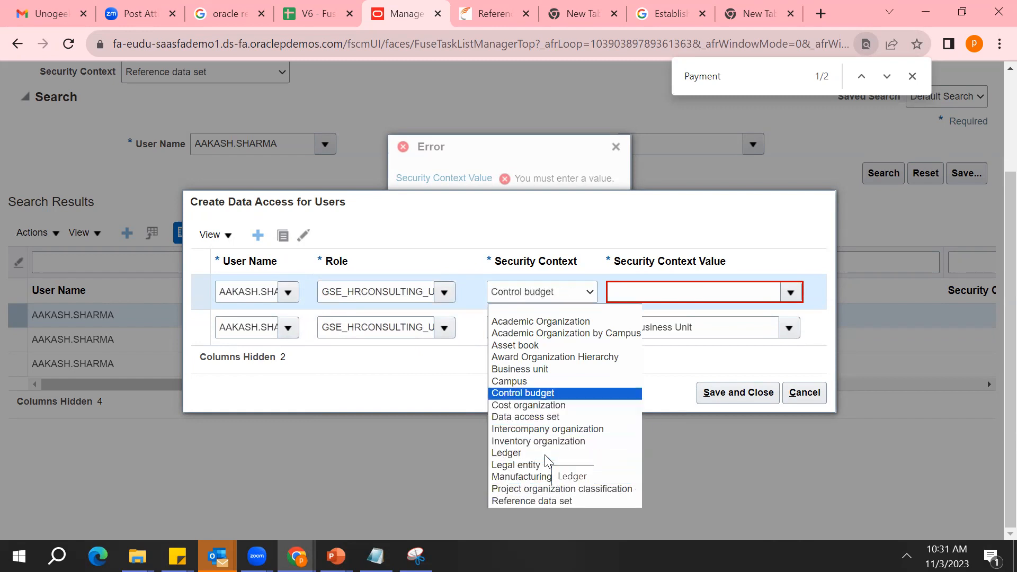
key("Return")
scroll(699, 293, "up", 3)
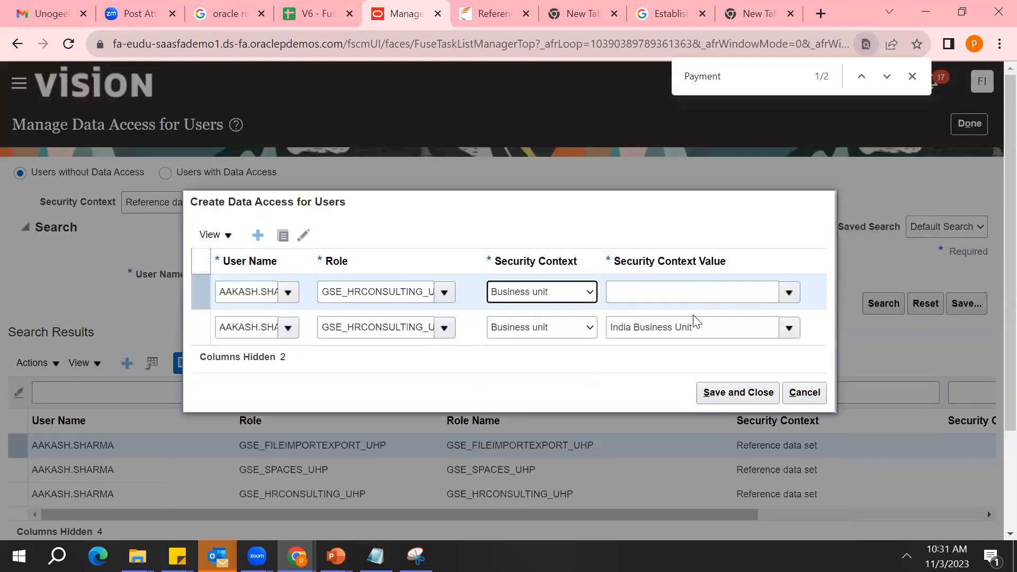
Find the business units starting with "US" and set the second entry's Security Context Value to US1 Business Unit
left_click(704, 293)
type("US")
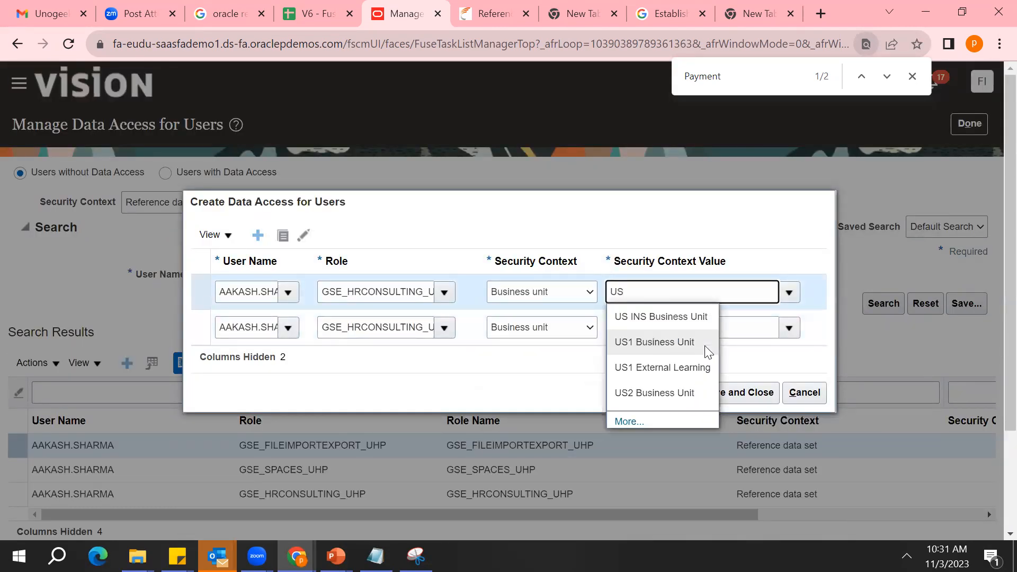
left_click(685, 348)
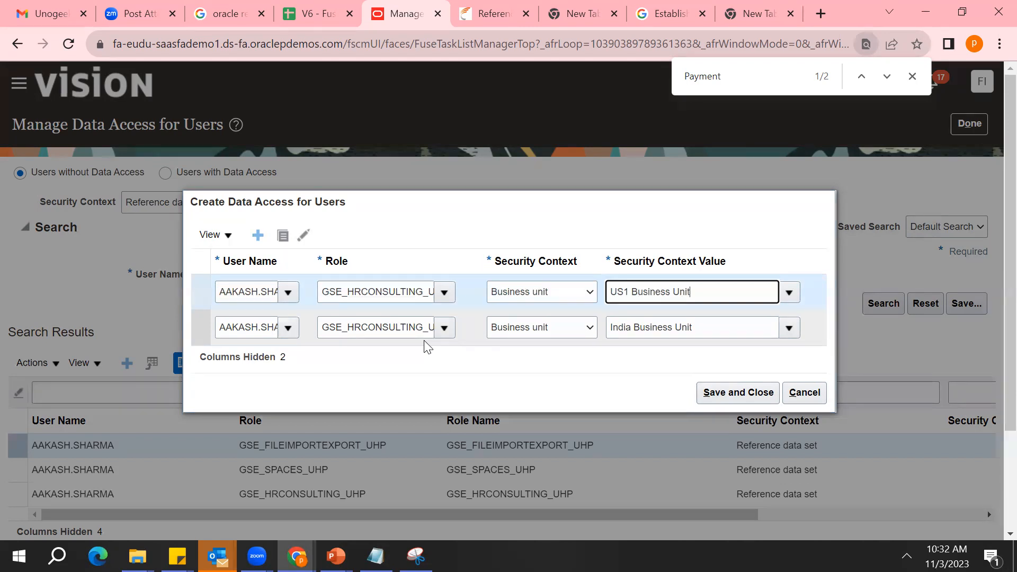
Compare the roles and Security Context Values of the two data access entries
double_click(390, 335)
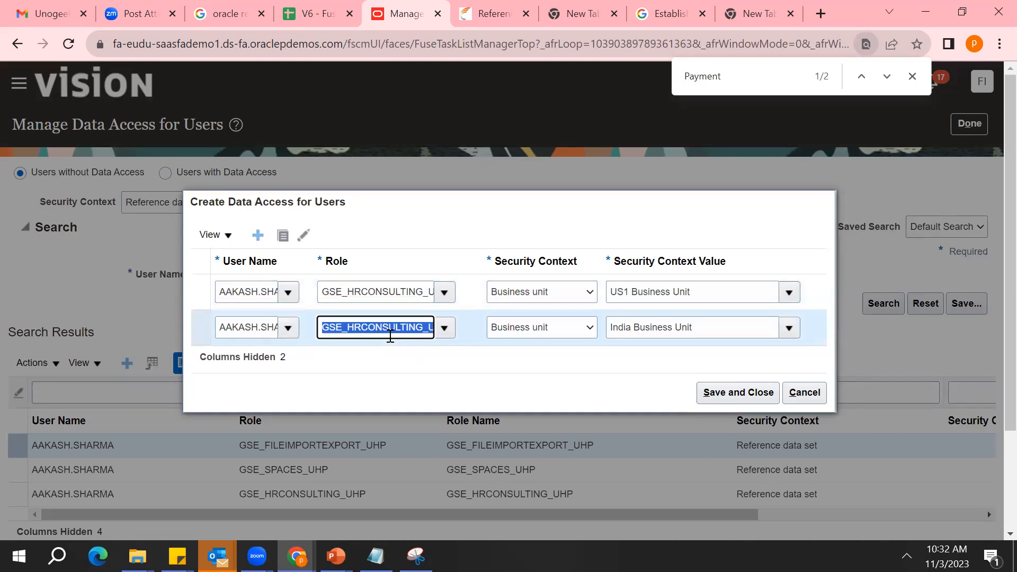
double_click(388, 294)
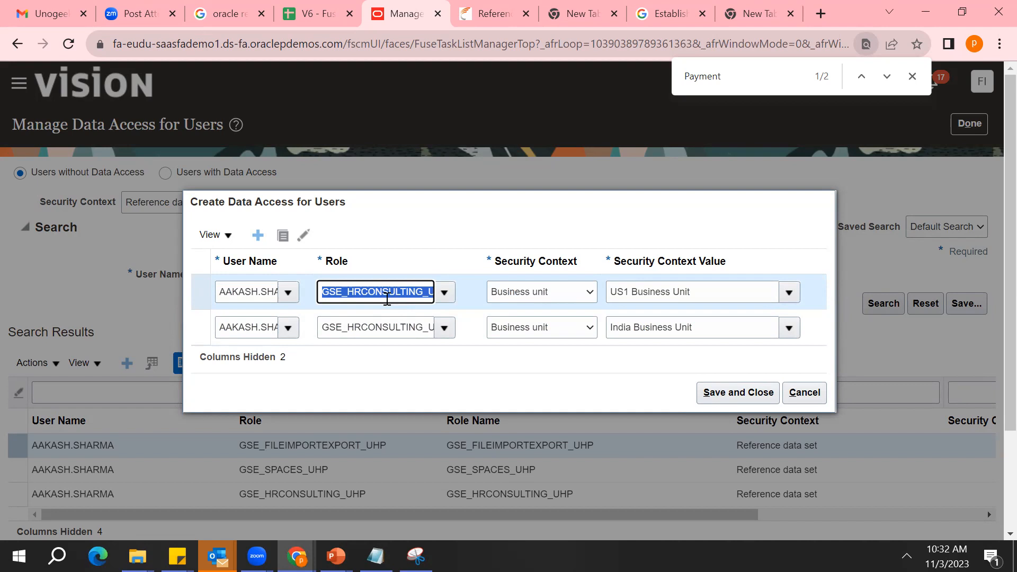
triple_click(676, 290)
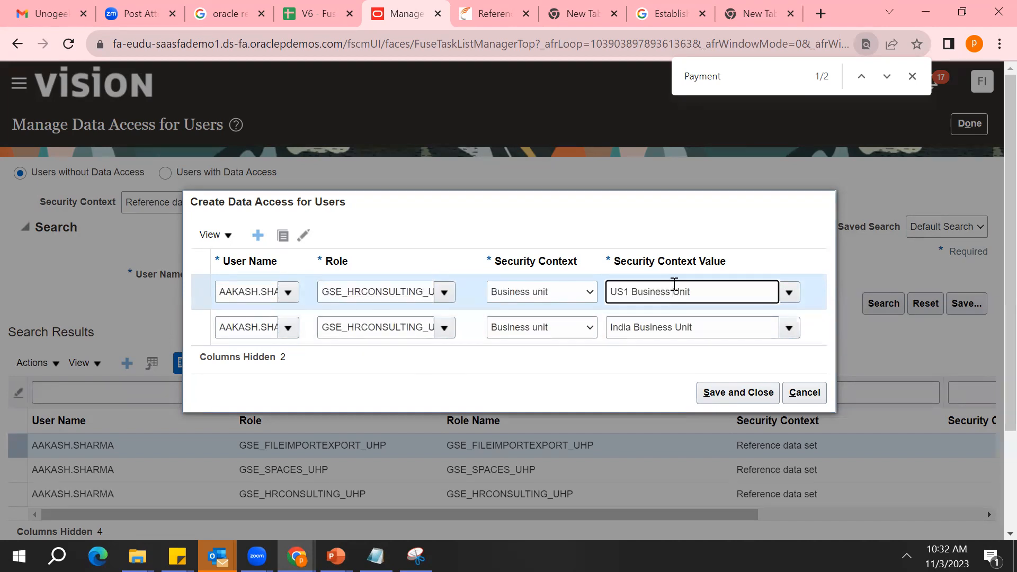
double_click(639, 327)
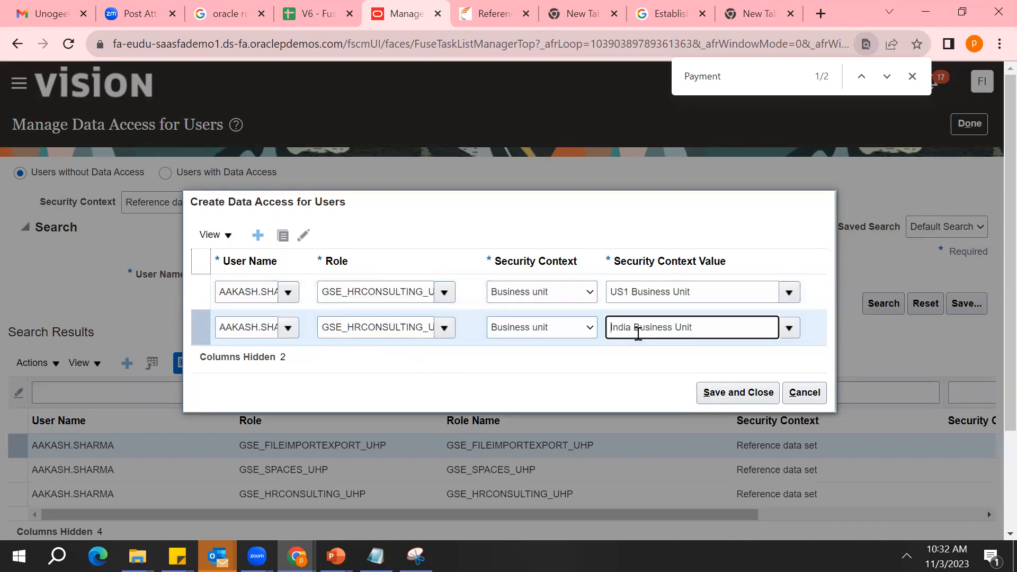
triple_click(638, 333)
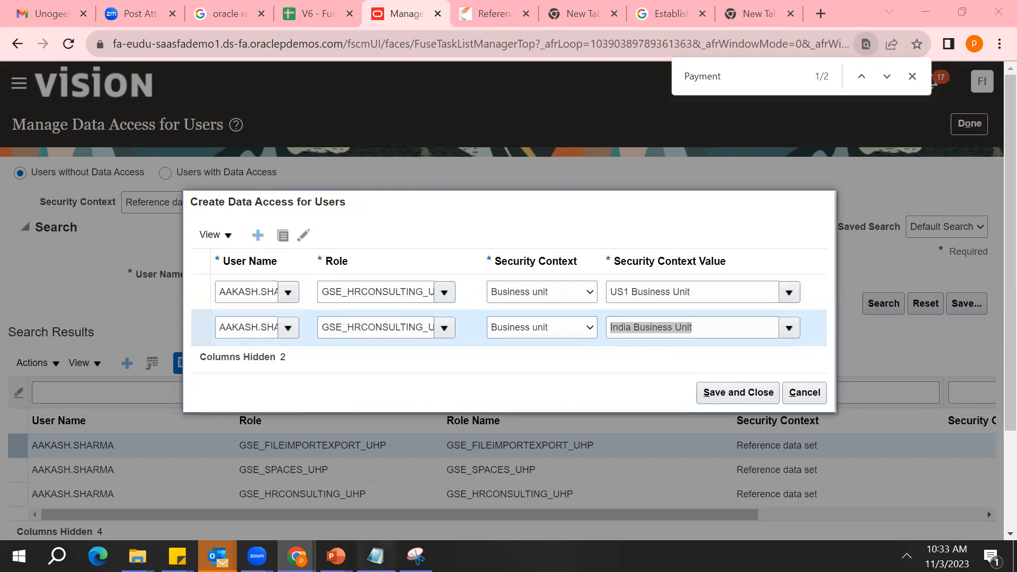
Switch to Notepad to review the Technical department's Projects, Tools and RND items, and return to the data access entries in Chrome
left_click(376, 556)
left_click(30, 170)
left_click_drag(30, 170, 26, 185)
left_click(26, 181)
double_click(22, 192)
left_click(296, 556)
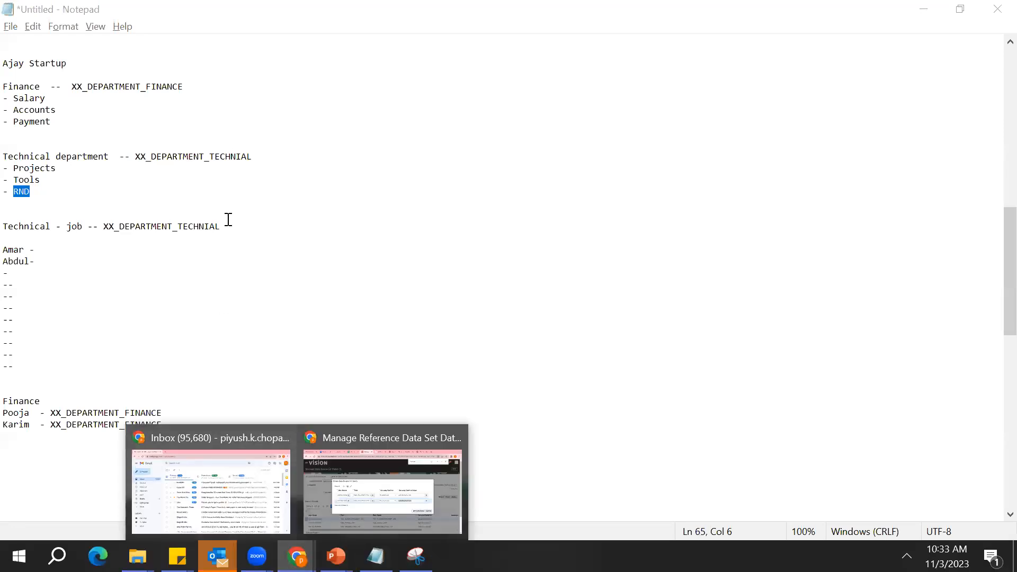
left_click(156, 266)
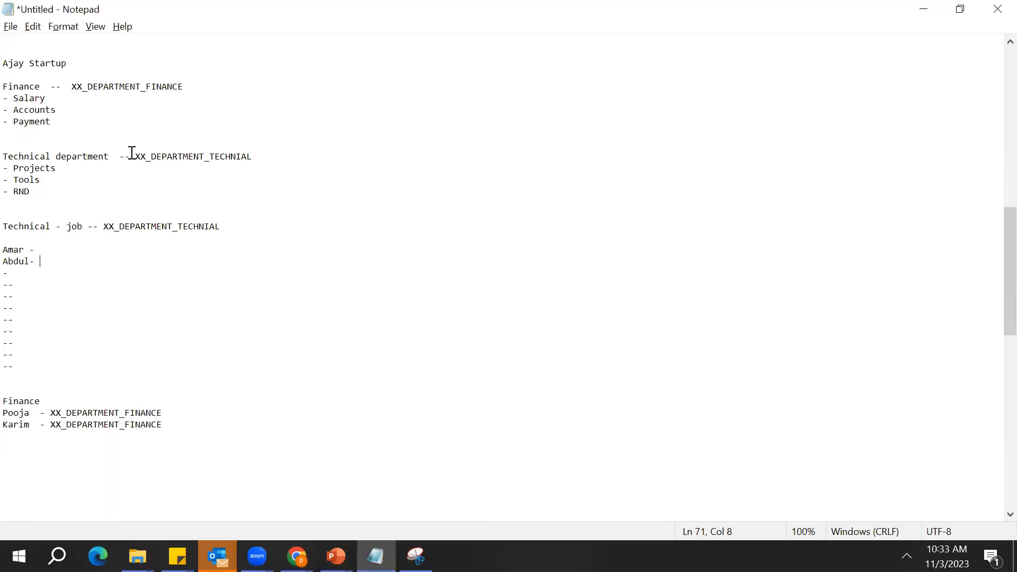
left_click(297, 557)
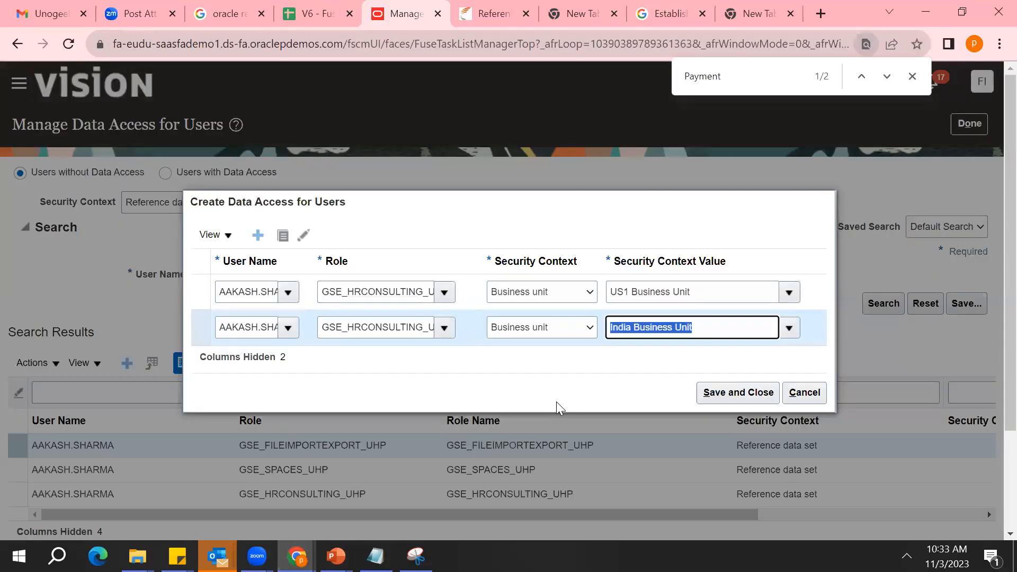
Change the second entry's Security Context from the available contexts to Inventory organization
left_click(588, 296)
left_click(589, 294)
left_click(589, 294)
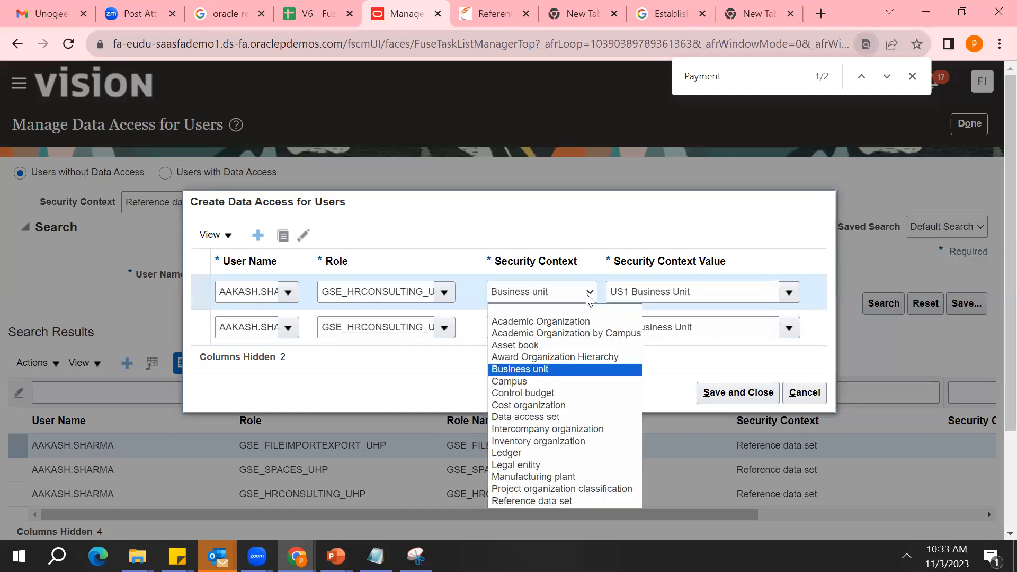
left_click(588, 296)
left_click(588, 296)
key("Down")
key("Down")
key("Down")
key("Down")
key("Down")
key("Down")
key("Down")
key("Down")
key("Down")
key("Down")
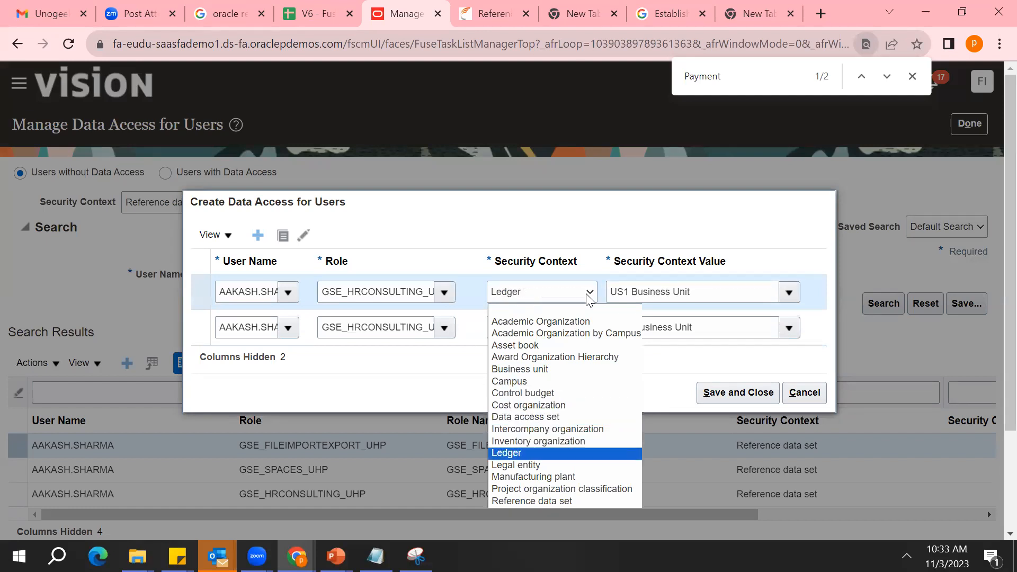
key("Up")
key("Up")
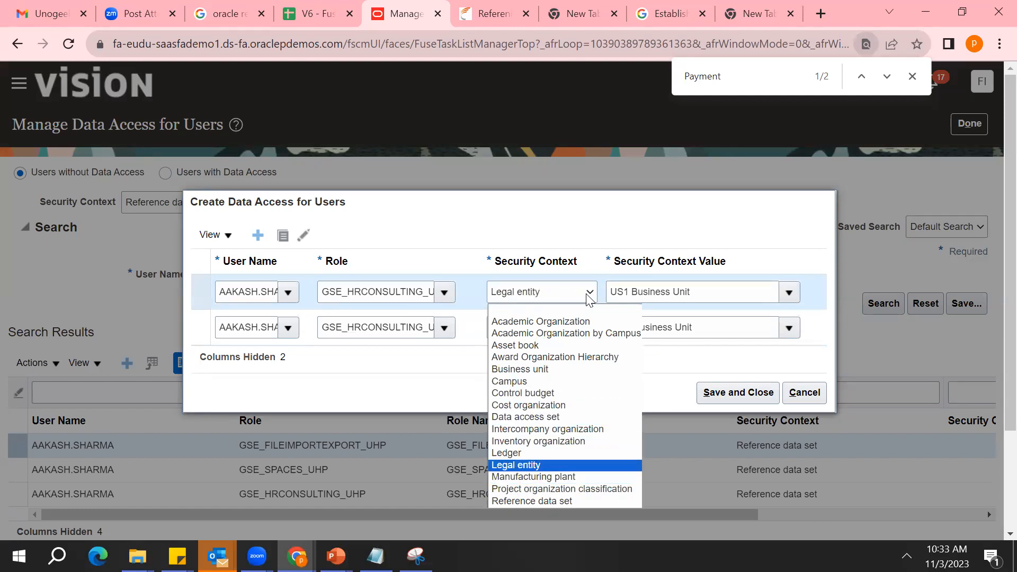
key("Up")
key("Up")
key("Up")
key("Up")
key("Up")
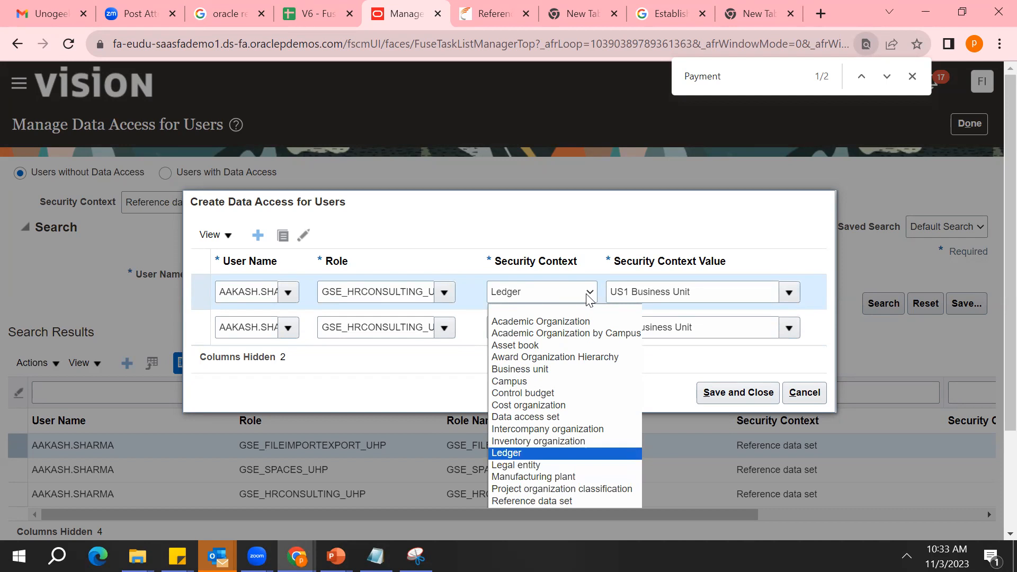
key("Down")
key("Down")
key("Down")
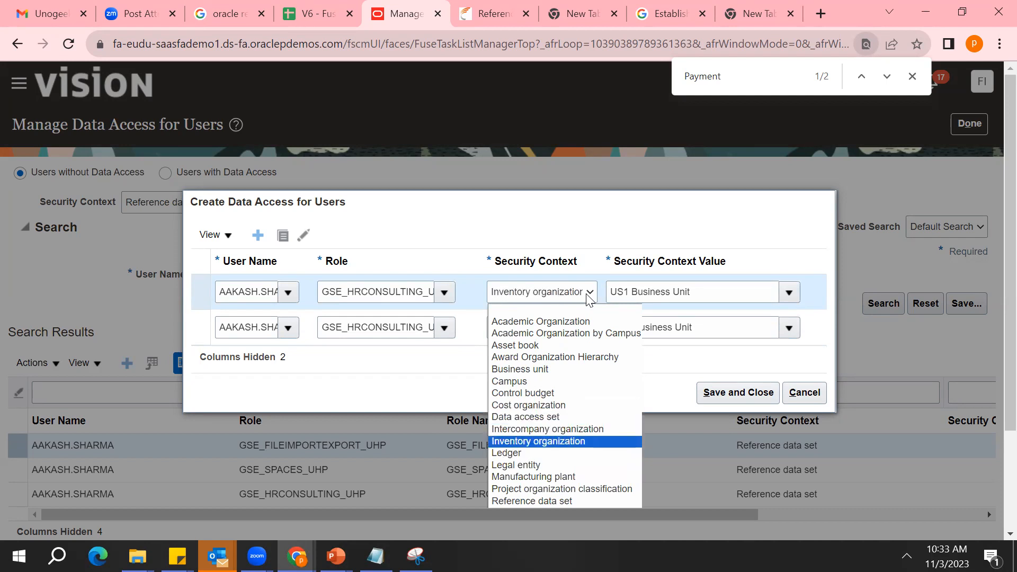
key("Down")
key("Down")
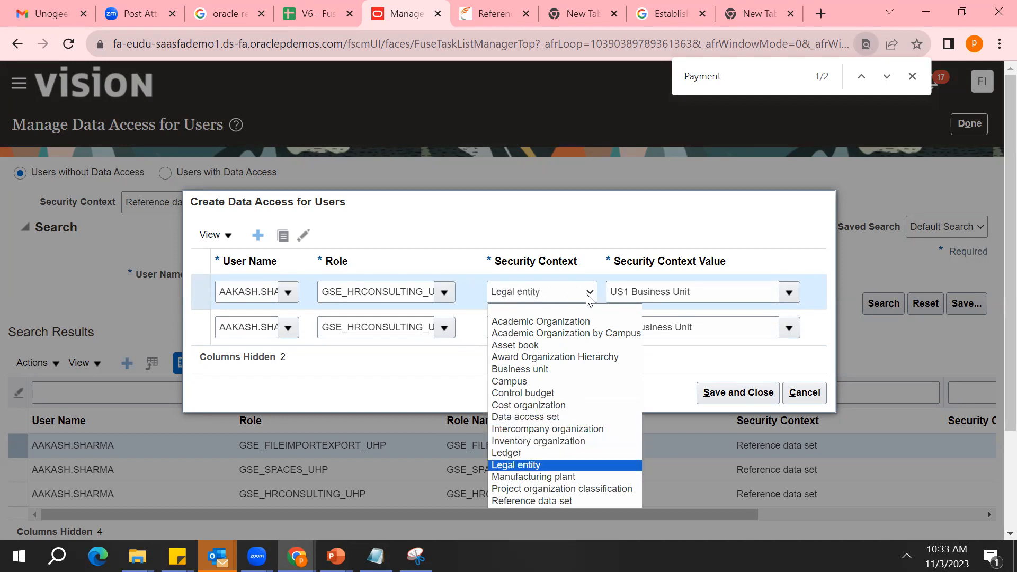
key("Up")
key("Up")
key("Return")
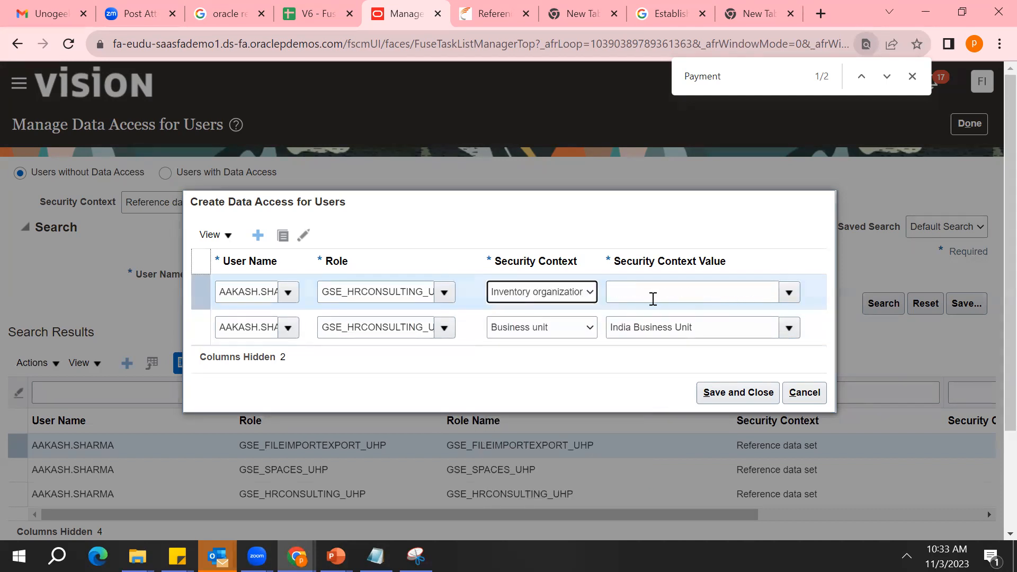
Open the value search for the Inventory organization entry and search for organizations starting with "D"
left_click(790, 295)
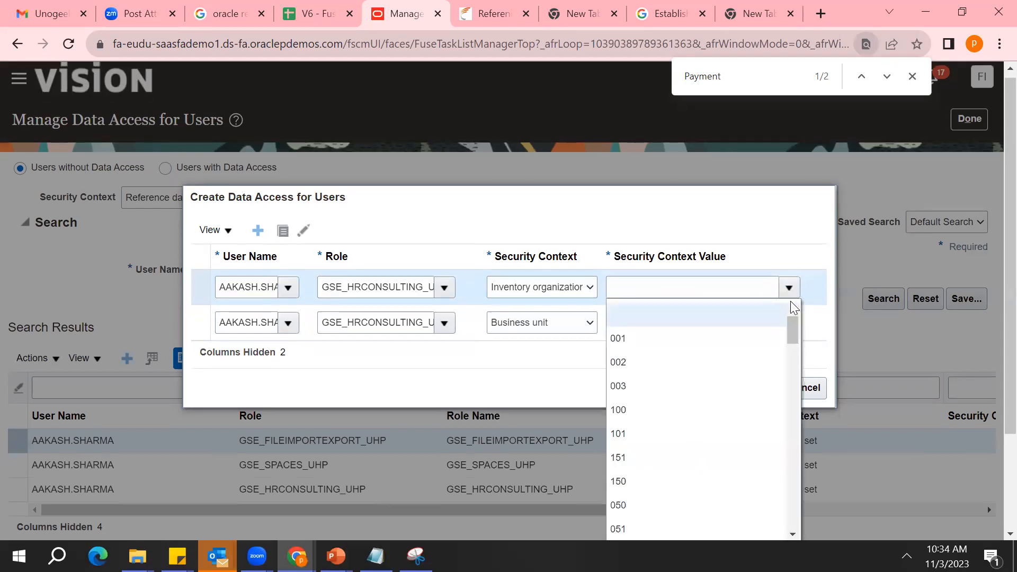
scroll(992, 474, "down", 3)
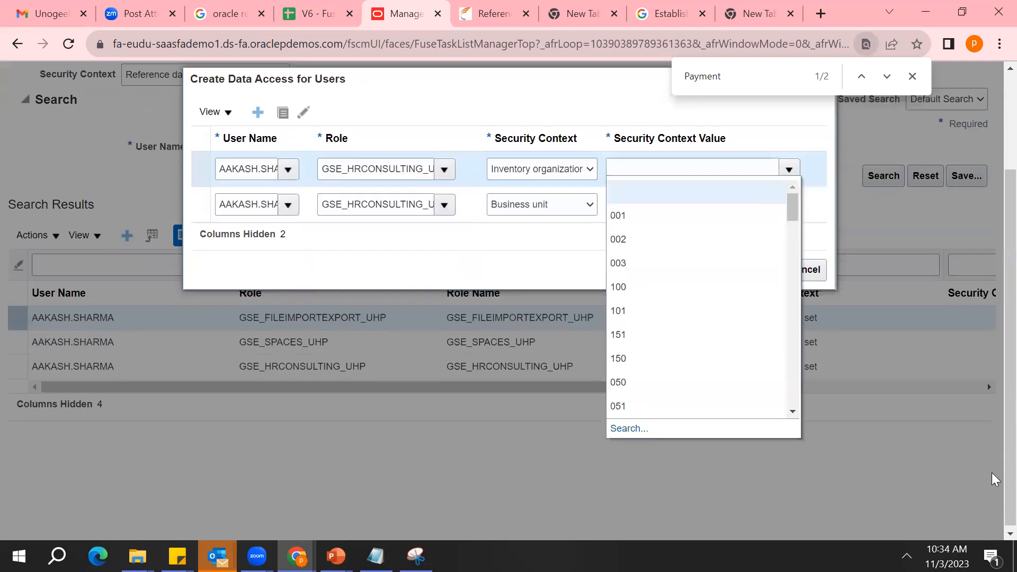
left_click(642, 428)
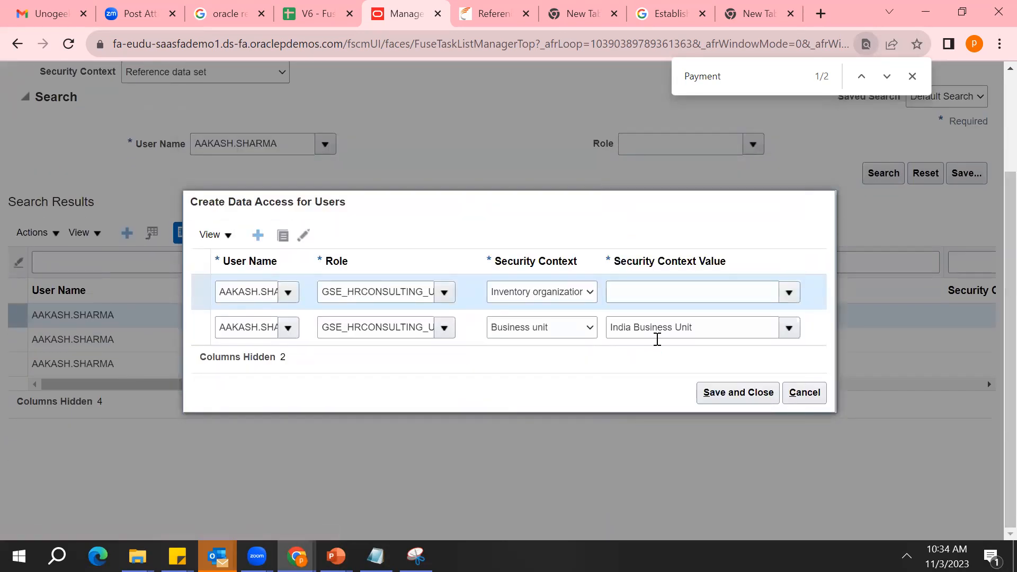
left_click(544, 255)
type("D")
left_click(572, 325)
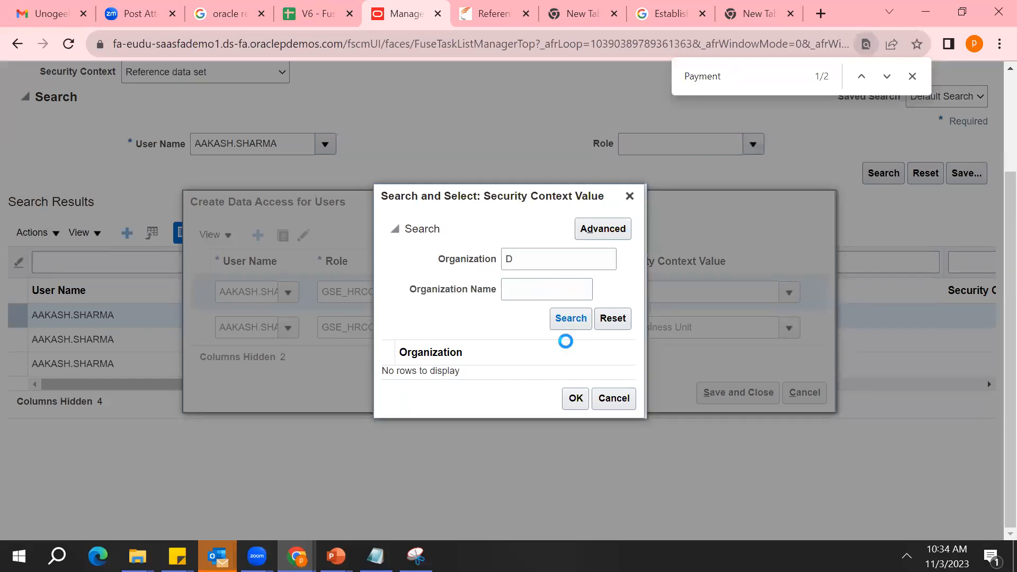
Search by the organization name "D" instead and set the Inventory organization entry's Security Context Value to 510
left_click(545, 254)
key("BackSpace")
left_click(564, 325)
left_click(550, 171)
type("D")
left_click(570, 200)
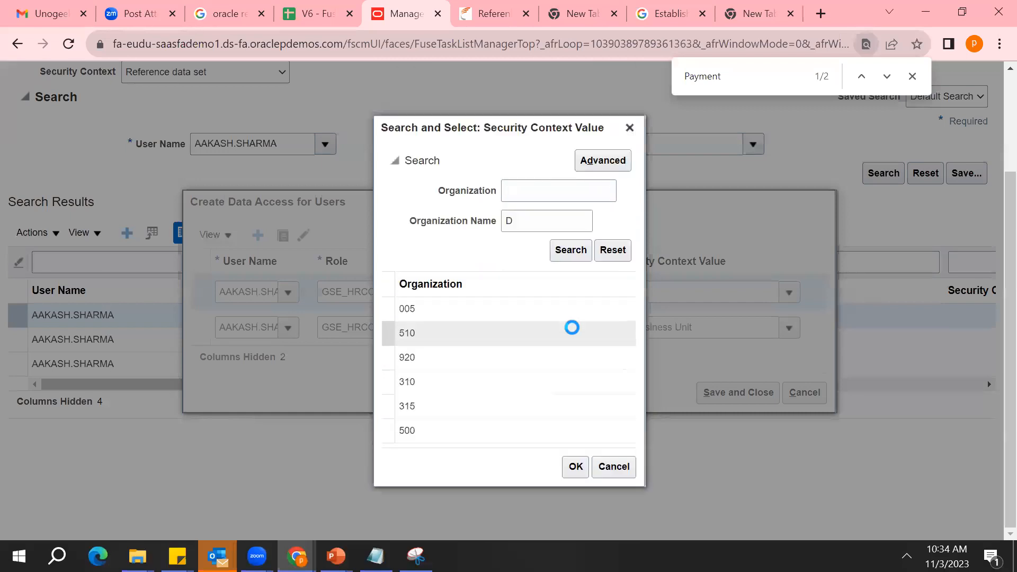
double_click(509, 334)
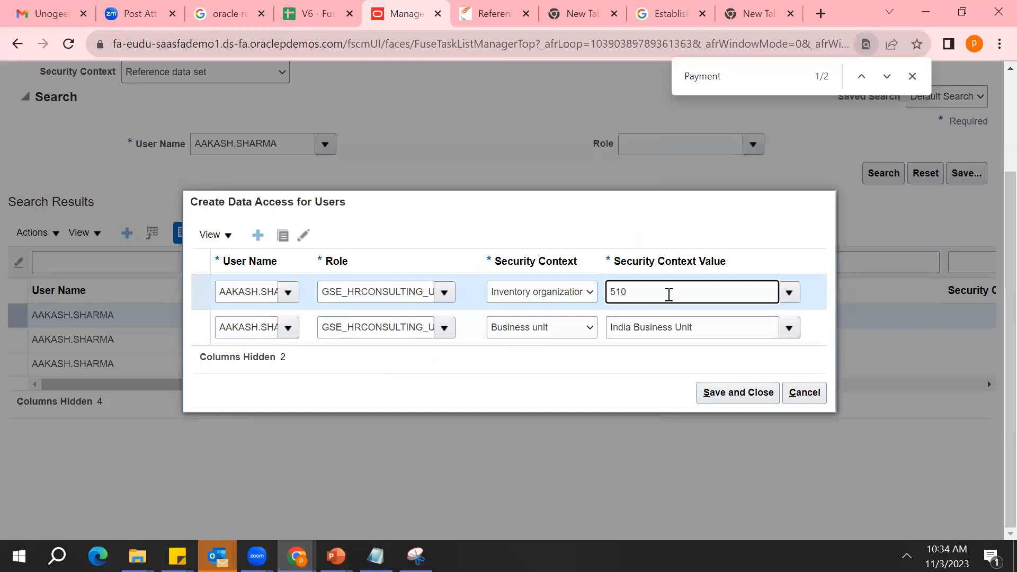
double_click(662, 296)
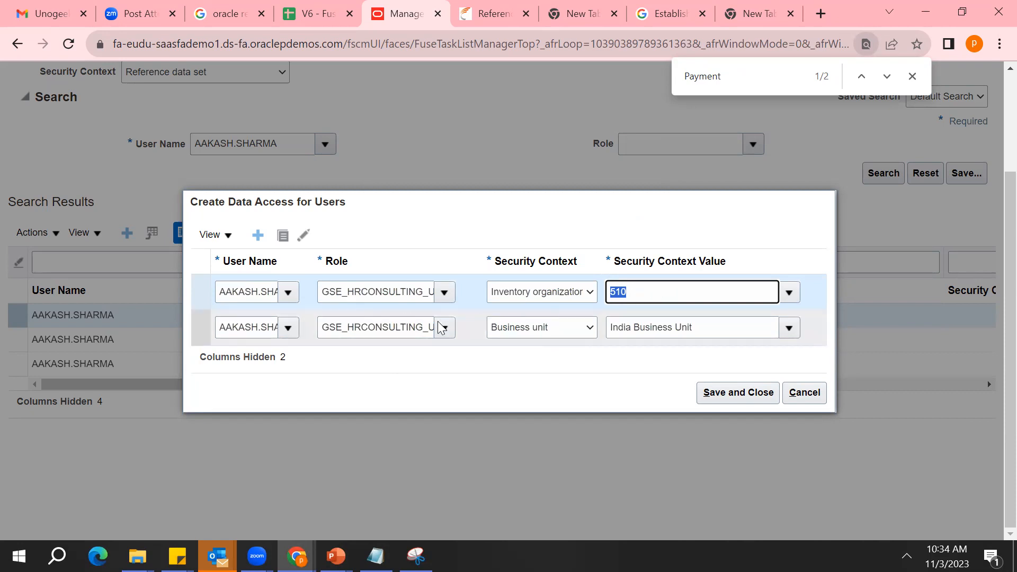
Change the entry's Security Context to Legal entity with the value India Legal Entity, and cancel the data access creation
left_click(589, 297)
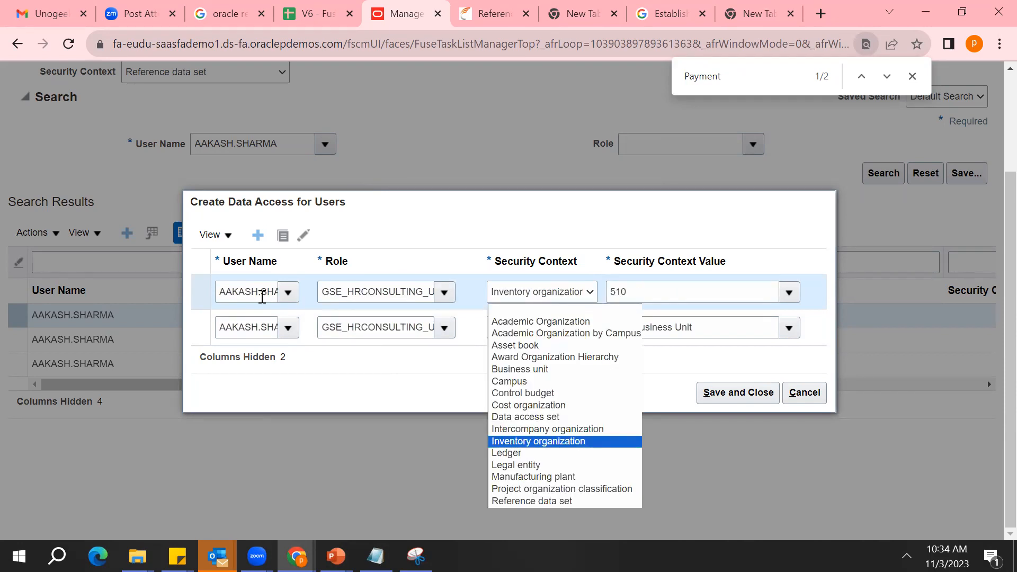
left_click(526, 465)
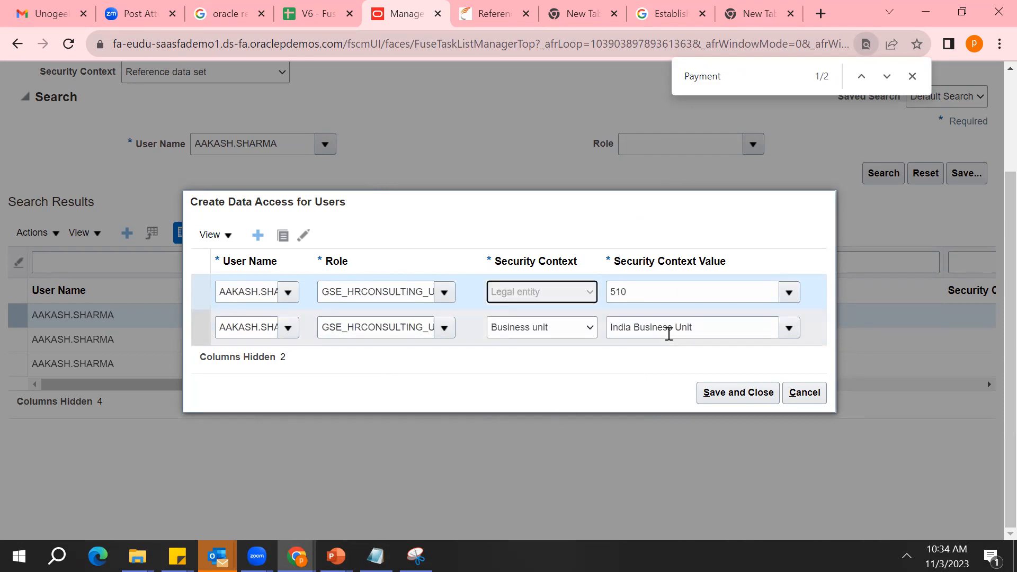
left_click(786, 292)
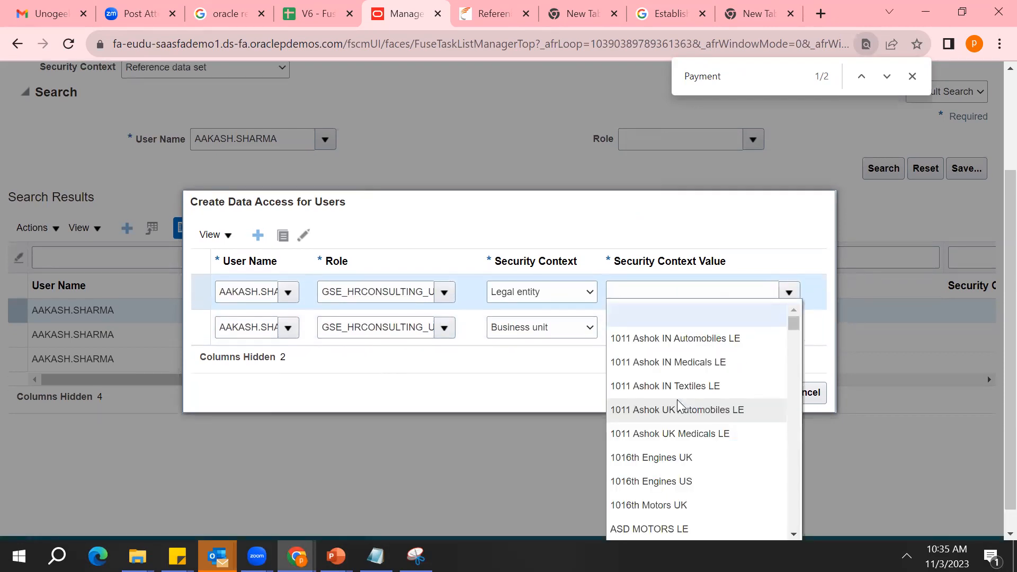
left_click(671, 293)
type("Ind")
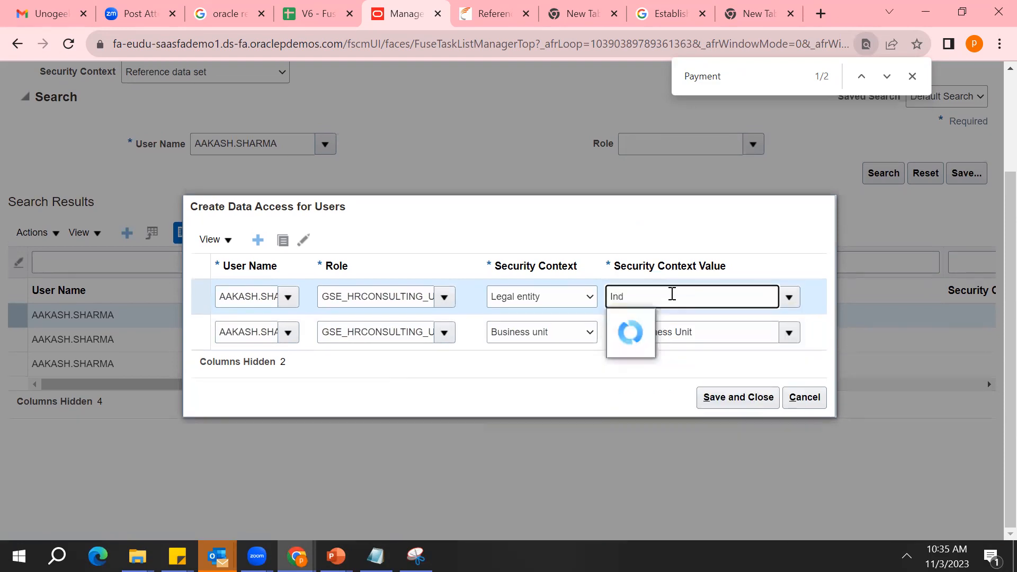
left_click(663, 317)
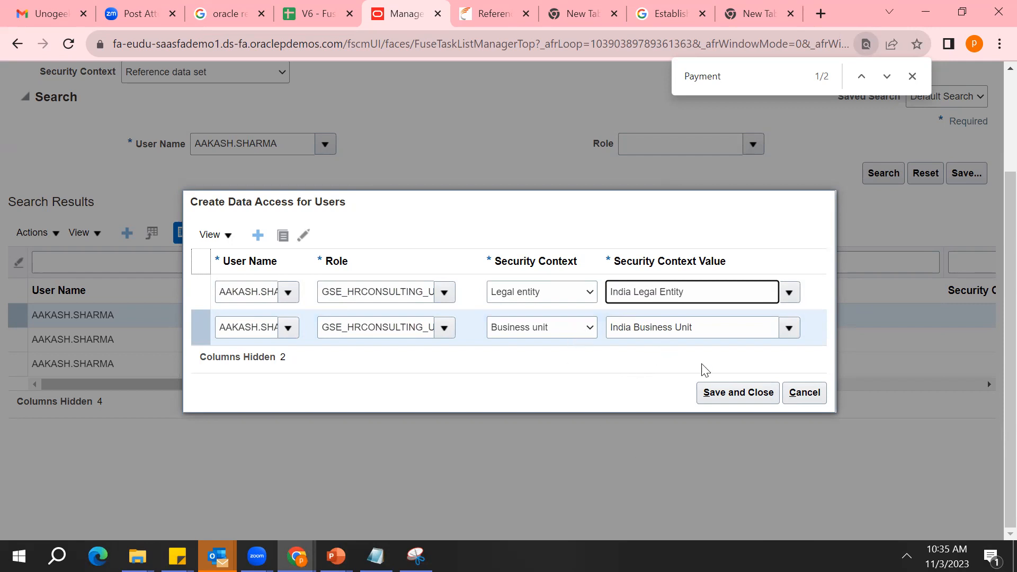
left_click(805, 394)
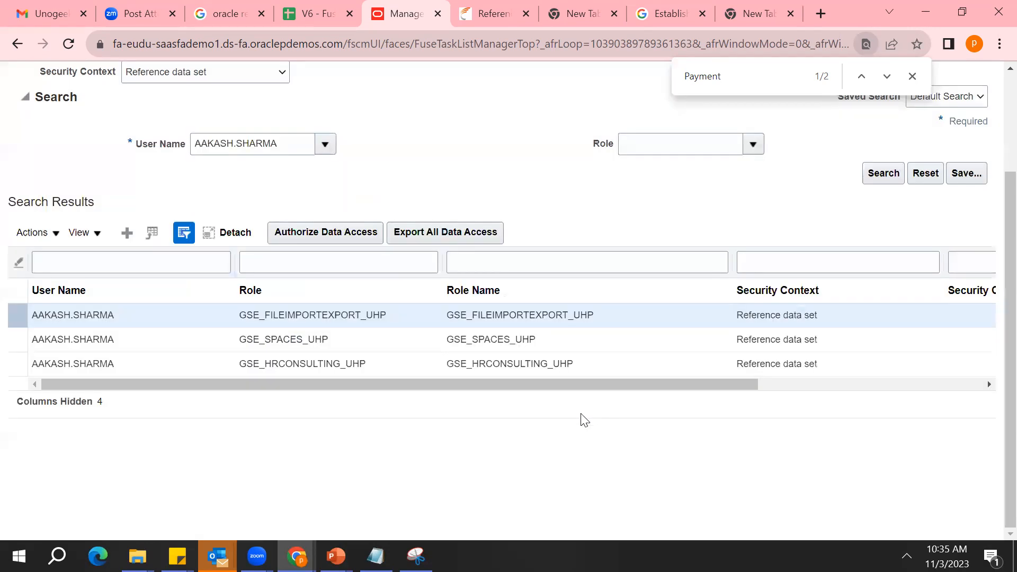
Review the page title and the user's first listed role, and finish Manage Data Access for Users
scroll(871, 250, "up", 3)
double_click(133, 132)
triple_click(134, 133)
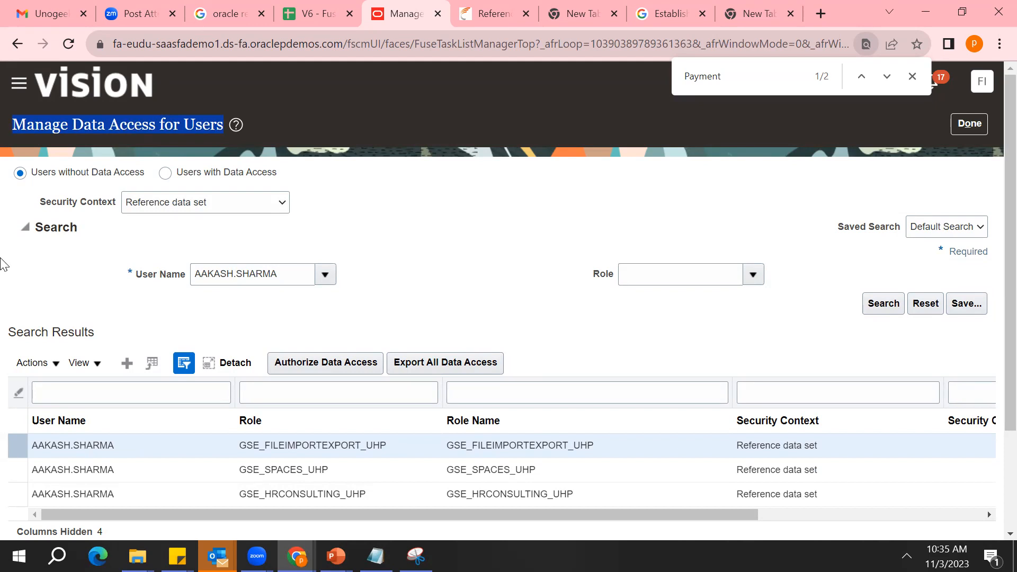
left_click(132, 445)
double_click(133, 445)
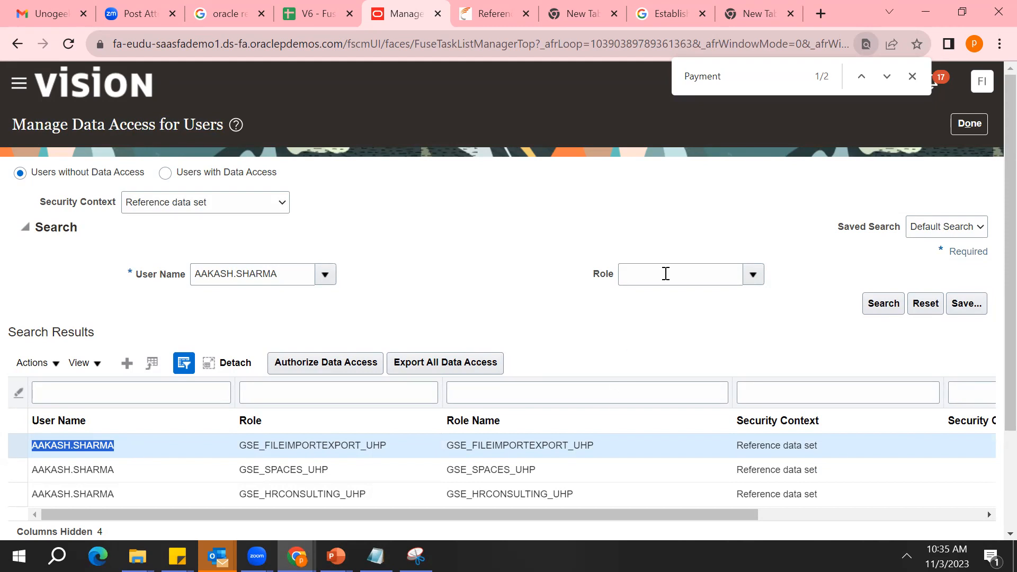
left_click(967, 123)
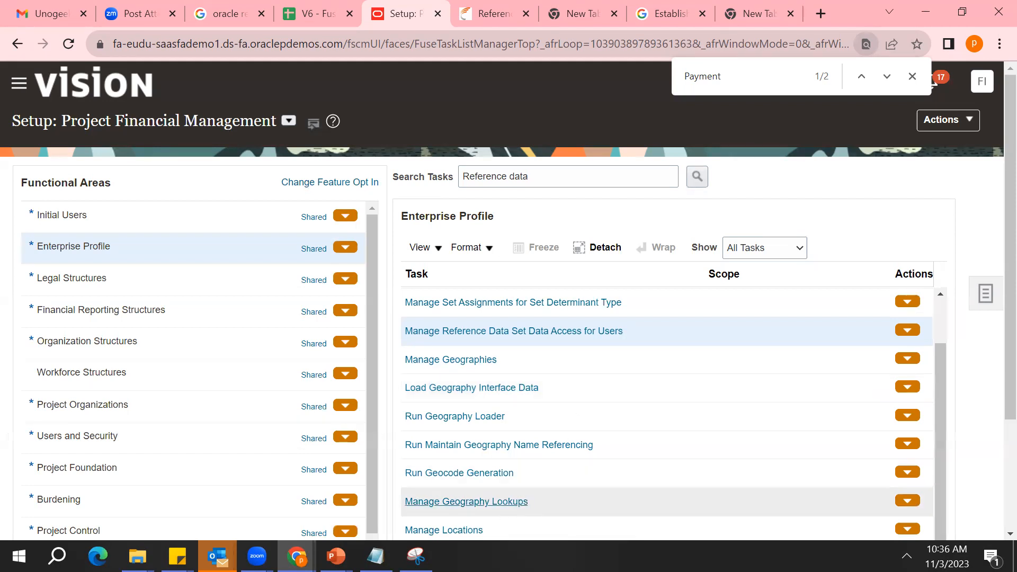
Switch to Notepad and go back to the notes on Data Set assignment
key("alt+Tab")
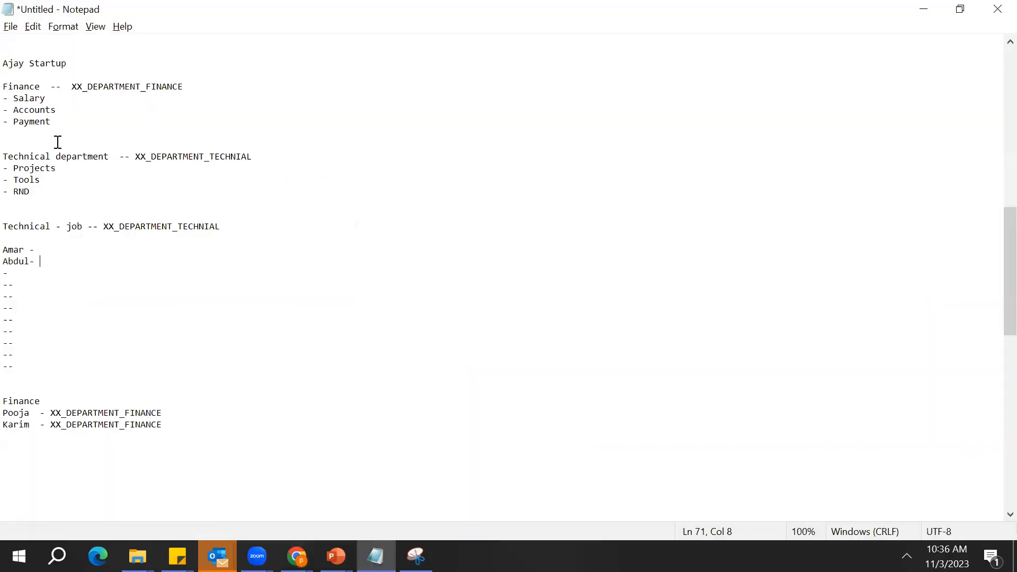
key("Up")
key("Up")
key("Up")
key("Up")
key("Up")
key("Up")
key("Up")
key("Up")
key("Up")
key("Up")
key("Up")
key("Up")
key("Up")
key("Up")
key("Up")
key("Up")
key("Up")
key("Up")
key("Up")
key("Up")
key("Up")
key("Up")
key("Up")
key("Up")
key("Up")
key("Up")
key("Up")
key("Up")
key("Up")
key("Up")
key("Up")
key("Up")
key("Up")
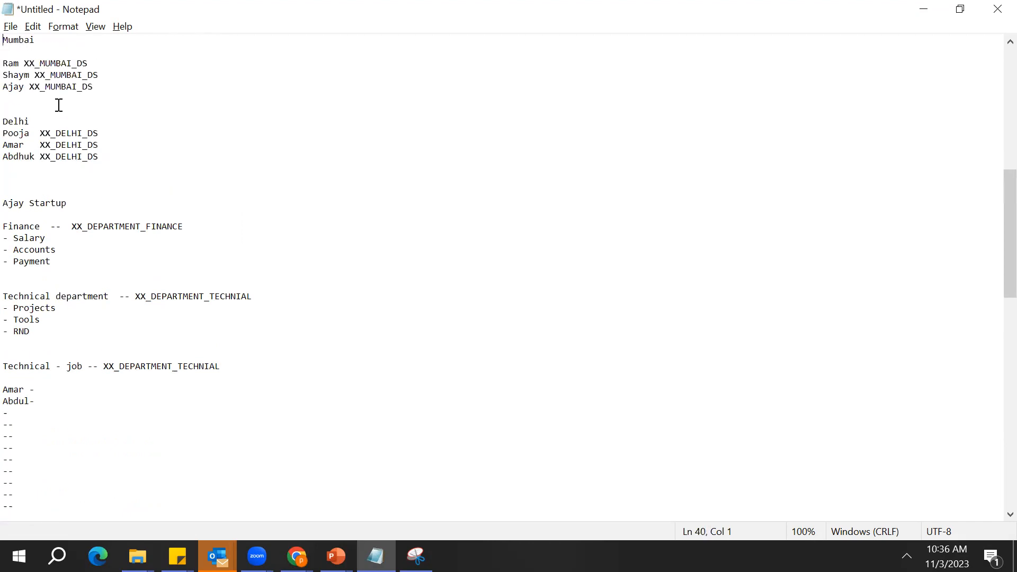
key("Up")
key("Up")
key("Up")
key("Up")
key("Up")
key("Up")
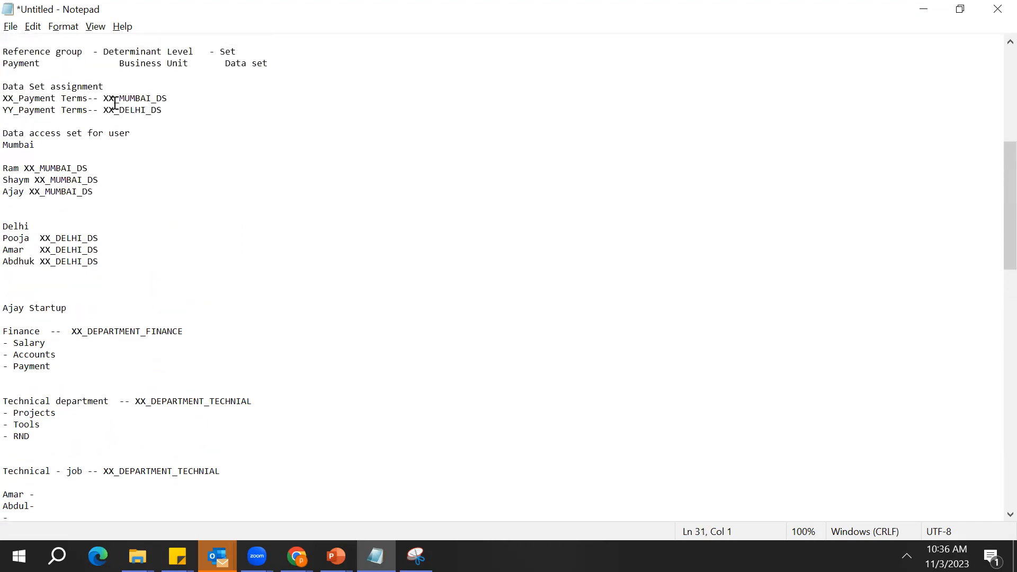
Examine the XX_Payment Terms line and the data set assigned to it
double_click(93, 99)
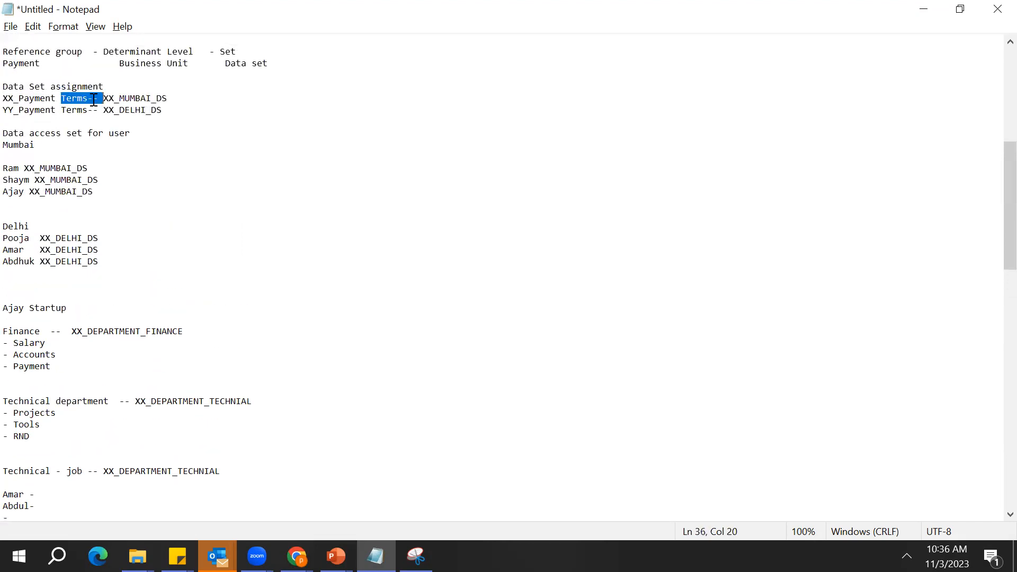
double_click(8, 96)
double_click(70, 98)
left_click(70, 98)
left_click(15, 101)
double_click(15, 101)
left_click(15, 101)
left_click(151, 99)
double_click(150, 99)
left_click(151, 99)
double_click(150, 98)
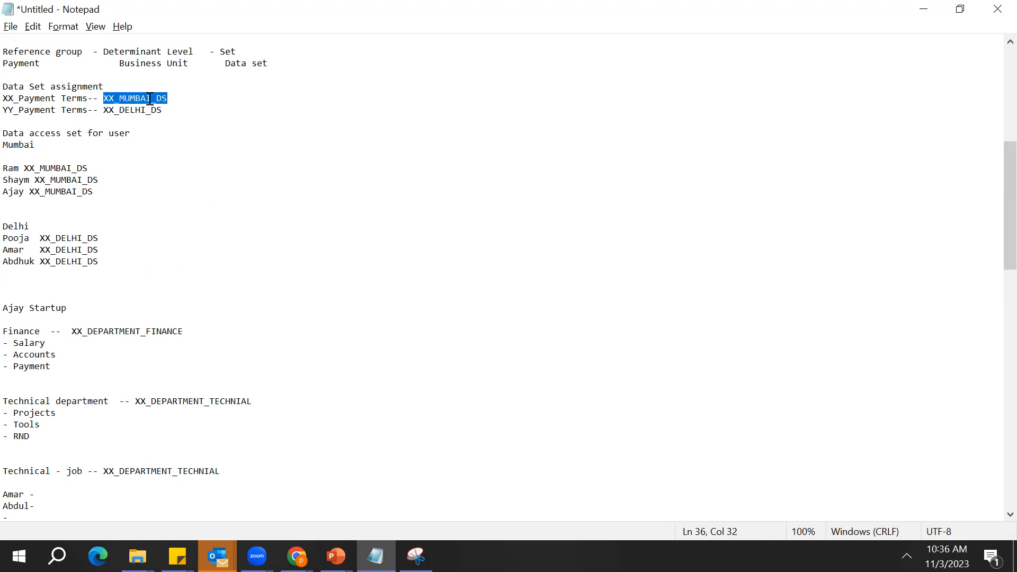
Add three blank lines below the XX_Payment Terms assignment and delete the YY_Payment Terms line
left_click(216, 109)
left_click(206, 103)
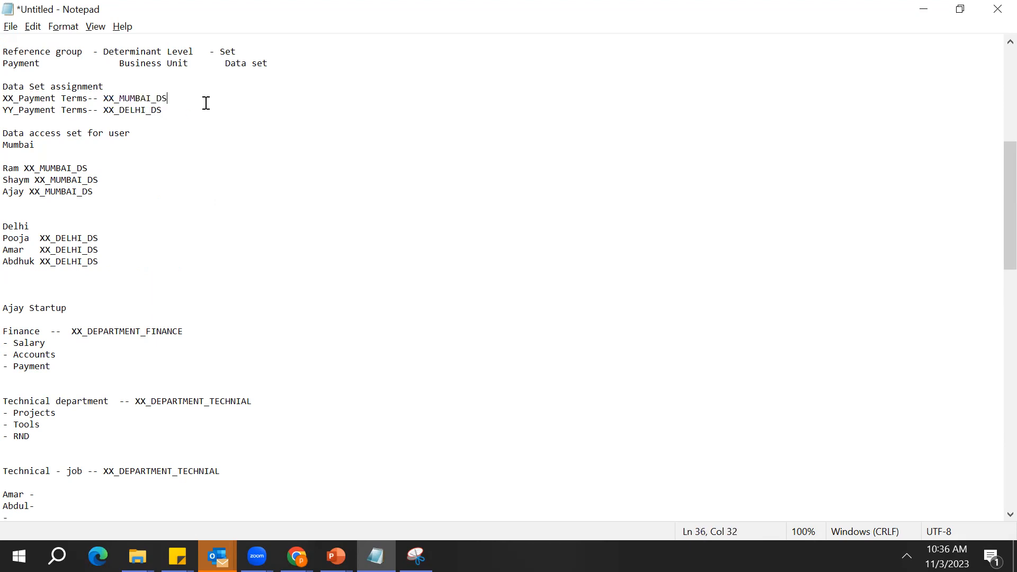
key("Return")
key("Return")
key("Return")
key("Down")
key("shift+Down")
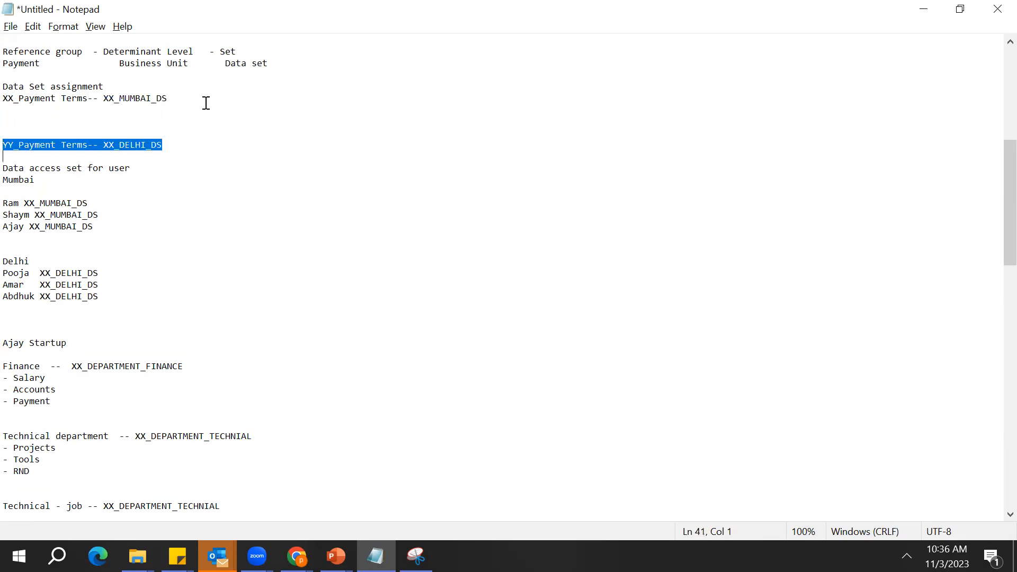
key("Delete")
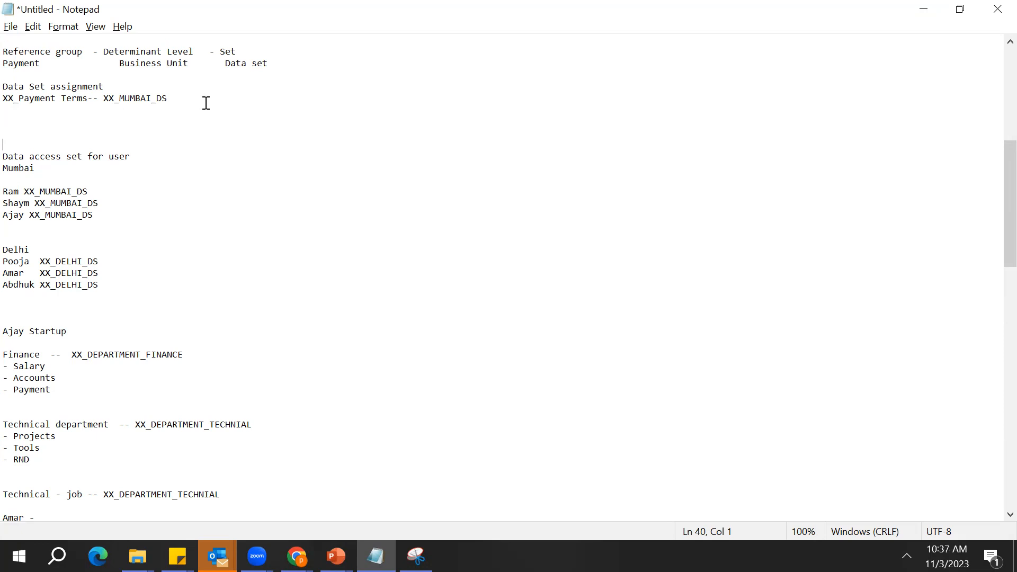
Rename XX_Payment Terms under Data Set assignment as XX_Account_information
double_click(39, 99)
left_click(89, 98)
key("BackSpace")
key("BackSpace")
key("BackSpace")
key("BackSpace")
key("BackSpace")
key("BackSpace")
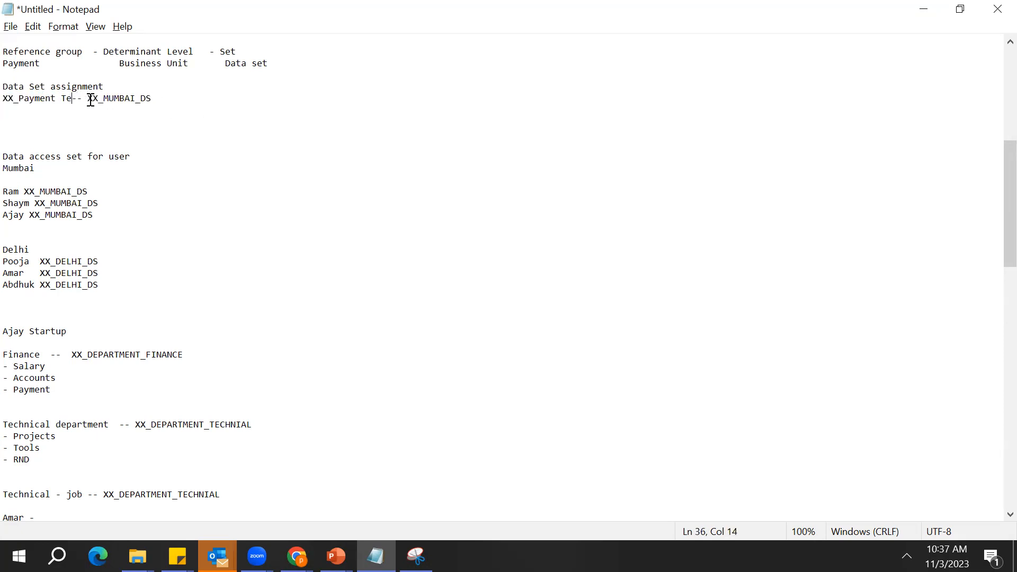
key("BackSpace")
key("BackSpace")
key("BackSpace")
type("Account")
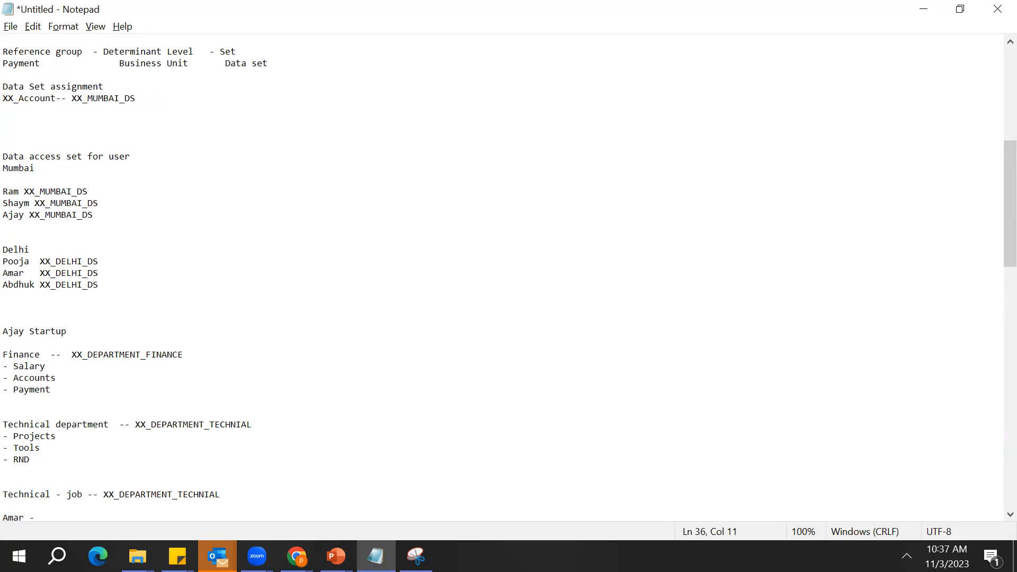
type("_information")
Change the data set assigned to XX_Account_information to XX_ACCOUNT_DS
key("Right")
key("Right")
key("Right")
key("Right")
key("Right")
key("Right")
key("Right")
key("Right")
key("Right")
key("Right")
key("Right")
key("Right")
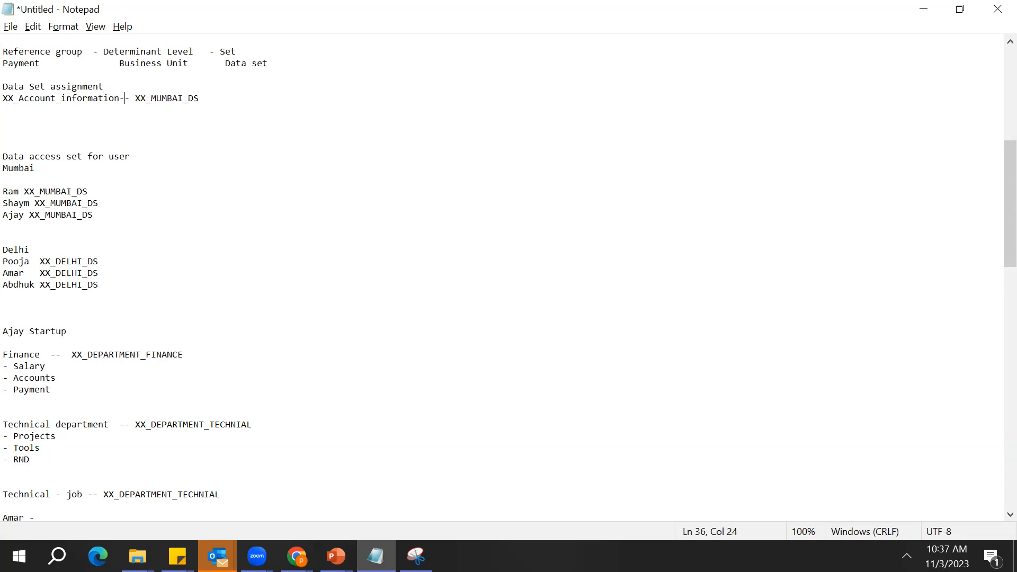
key("BackSpace")
key("BackSpace")
key("BackSpace")
key("BackSpace")
key("BackSpace")
key("BackSpace")
type("ACCOUNT")
key("Down")
key("Down")
key("Up")
key("Up")
key("shift+Right")
key("shift+Right")
key("shift+Right")
key("shift+Right")
key("shift+Right")
key("shift+Right")
key("shift+Right")
key("shift+Right")
key("shift+Right")
key("shift+Right")
key("shift+Right")
key("shift+Right")
key("shift+Right")
key("shift+Right")
key("shift+Right")
key("shift+Right")
key("shift+Right")
key("shift+Right")
key("shift+Right")
key("shift+Right")
key("Right")
key("Right")
key("Right")
key("Right")
key("Right")
Examine how the XX_Account_information line pairs the information with its data set
left_click(183, 96)
double_click(183, 97)
double_click(183, 96)
double_click(183, 97)
left_click(183, 96)
double_click(183, 96)
left_click(183, 96)
double_click(183, 93)
left_click(183, 94)
double_click(183, 93)
left_click(183, 93)
double_click(183, 93)
left_click(183, 93)
double_click(183, 93)
left_click(182, 93)
double_click(182, 93)
left_click(183, 93)
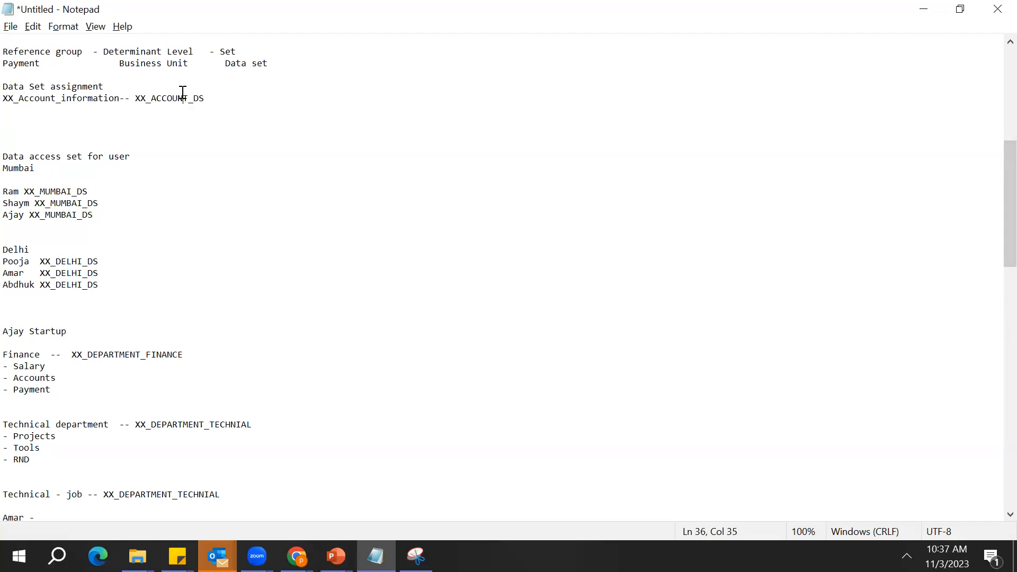
double_click(74, 99)
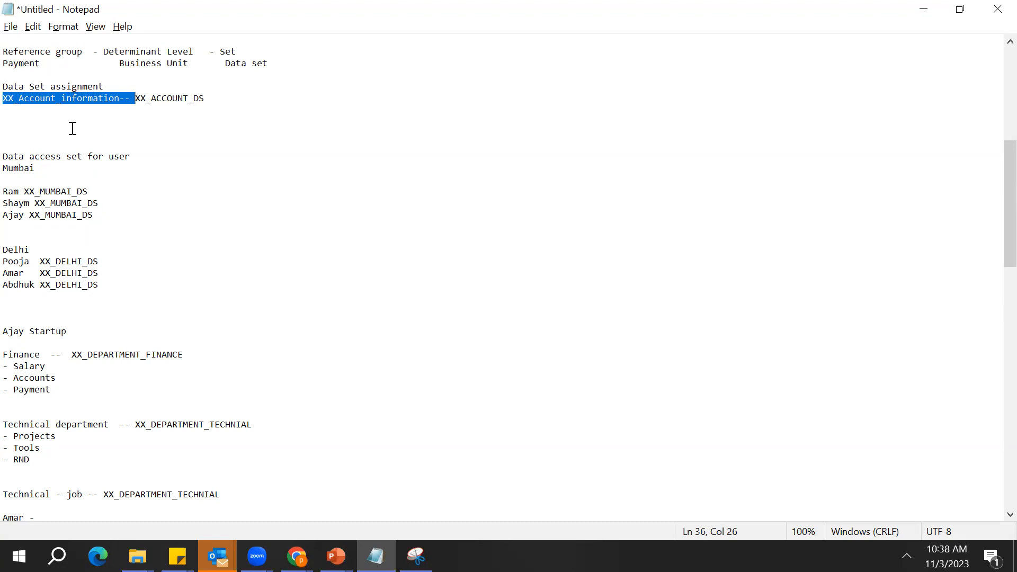
left_click(105, 109)
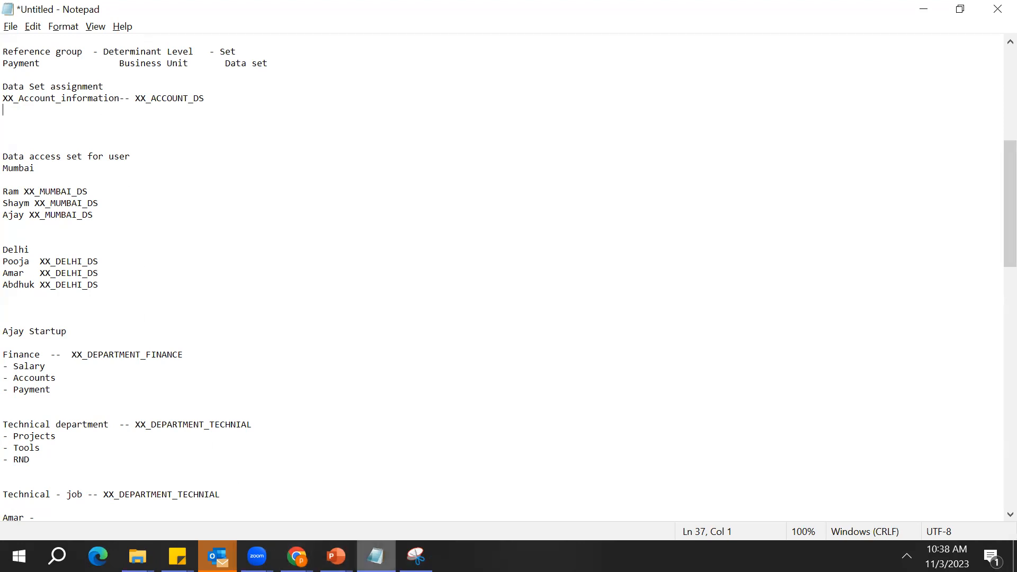
Switch to the setup page in Chrome and open the Manage Geographies task
mouse_move(296, 556)
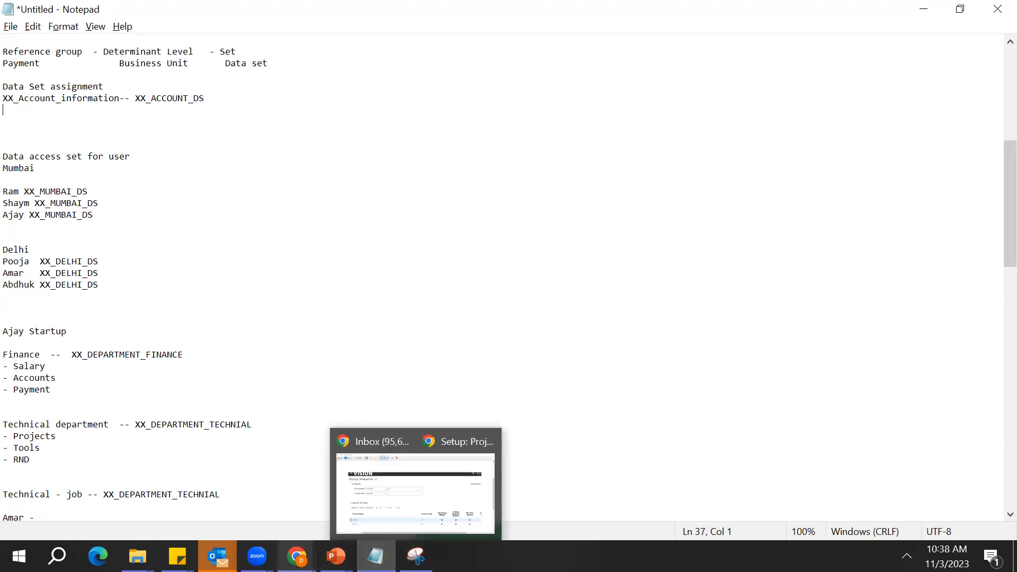
left_click(336, 488)
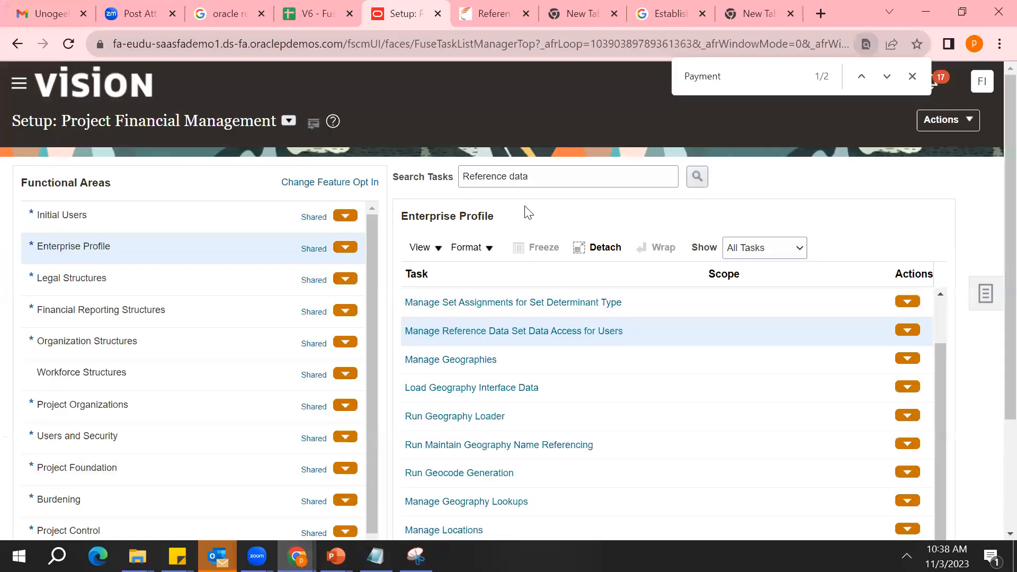
left_click(466, 359)
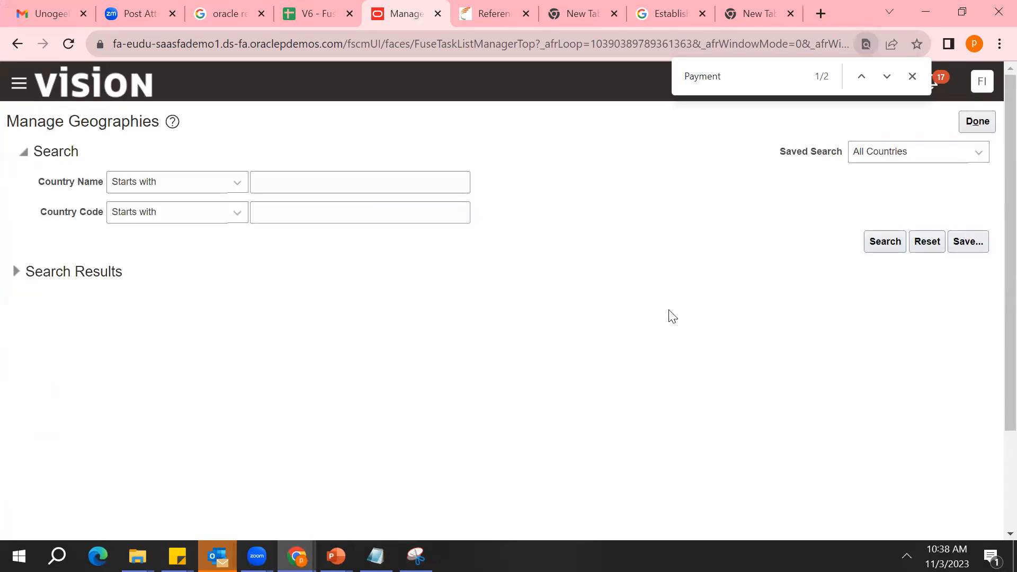
Search the geographies for countries whose name starts with "Au"
left_click(364, 190)
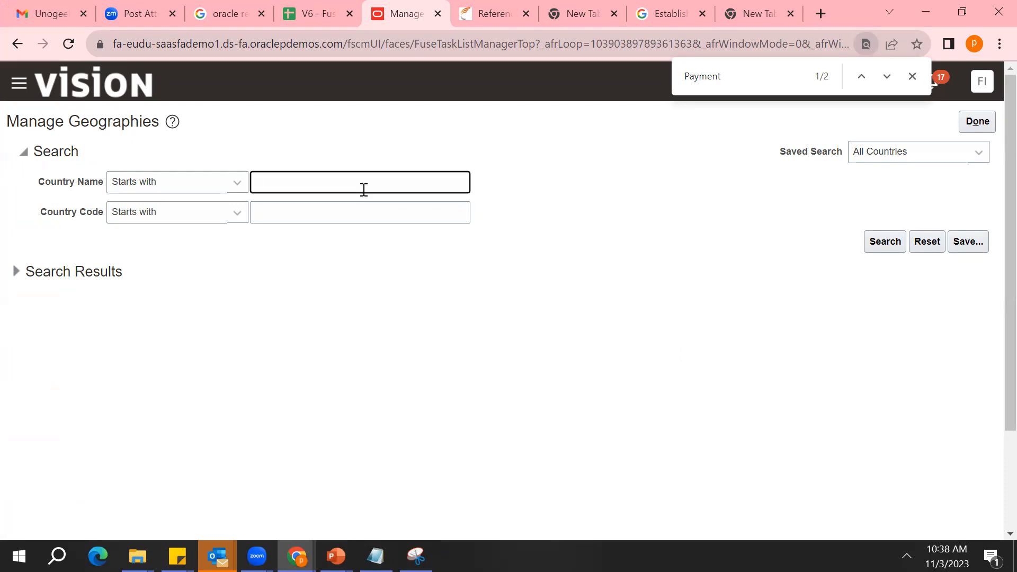
type("Au")
left_click(884, 242)
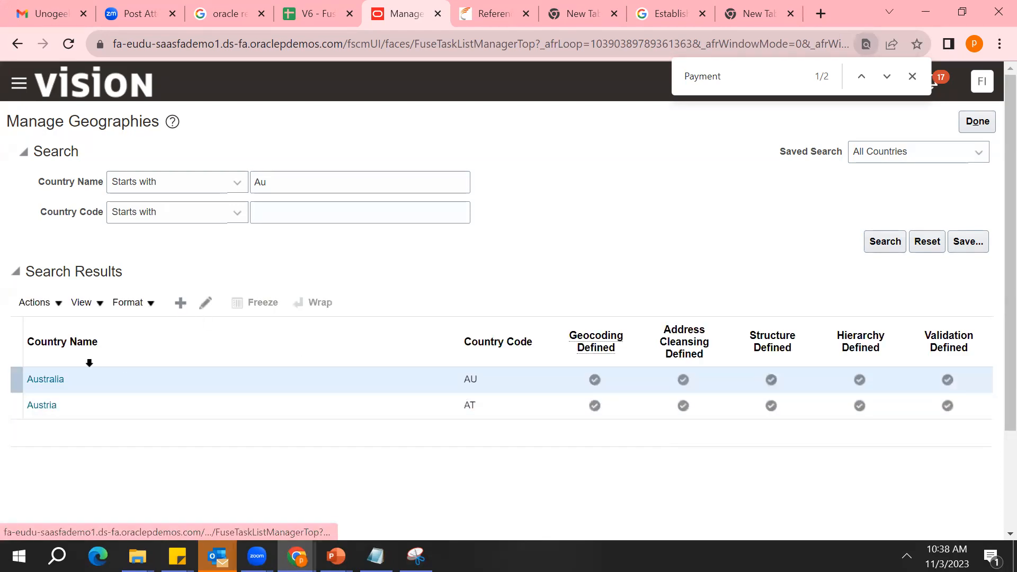
Create the country South Sudan in the geographies and save it
left_click(181, 304)
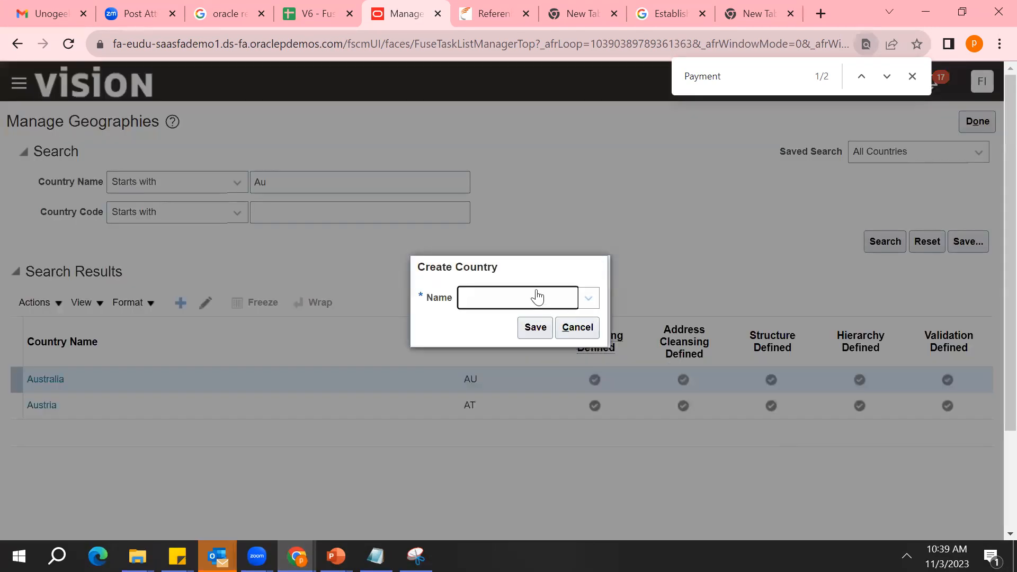
left_click(537, 297)
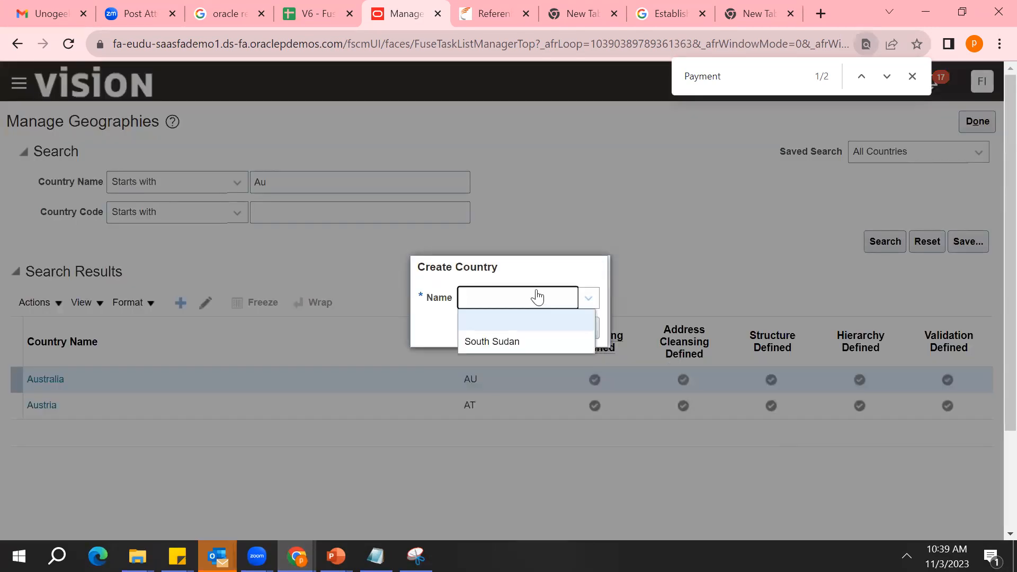
left_click(515, 340)
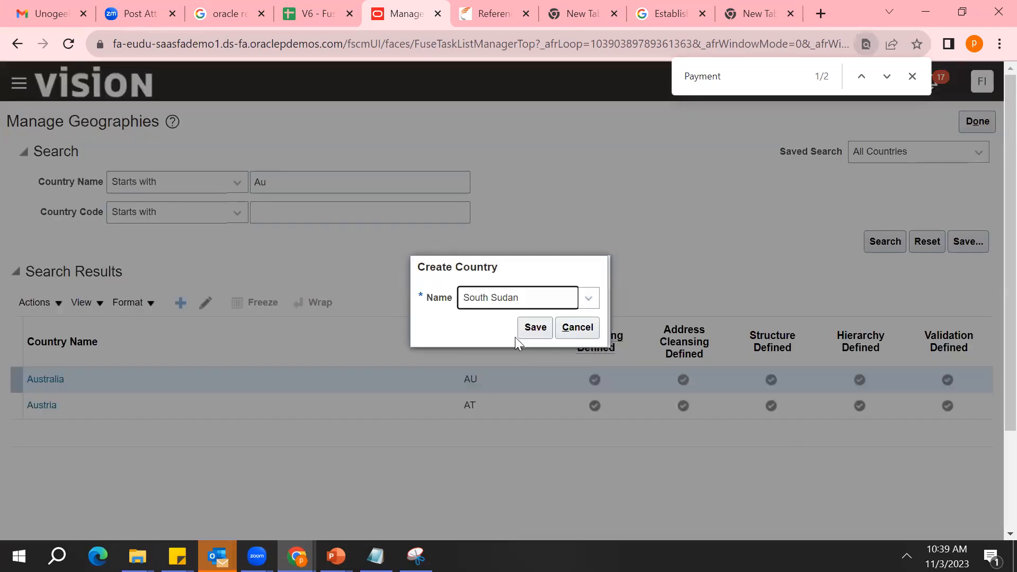
left_click(537, 328)
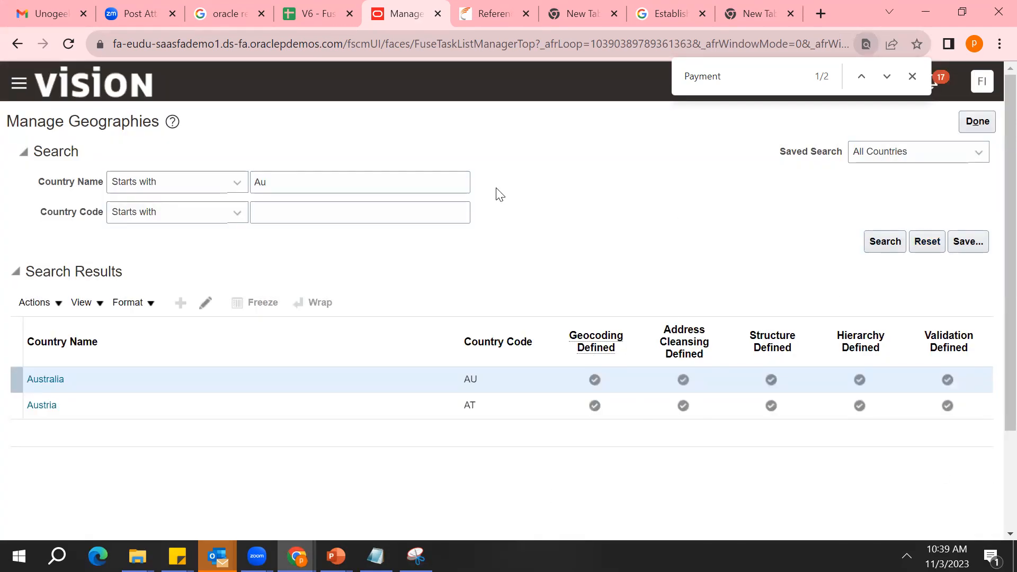
Search the geographies for countries whose name starts with "South"
double_click(419, 178)
key("BackSpace")
type("South")
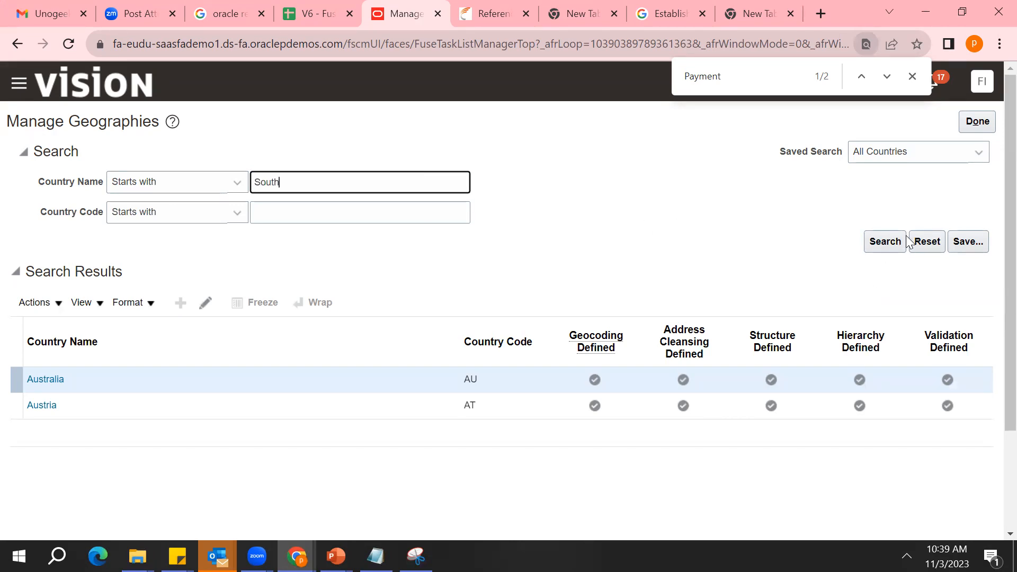
left_click(883, 248)
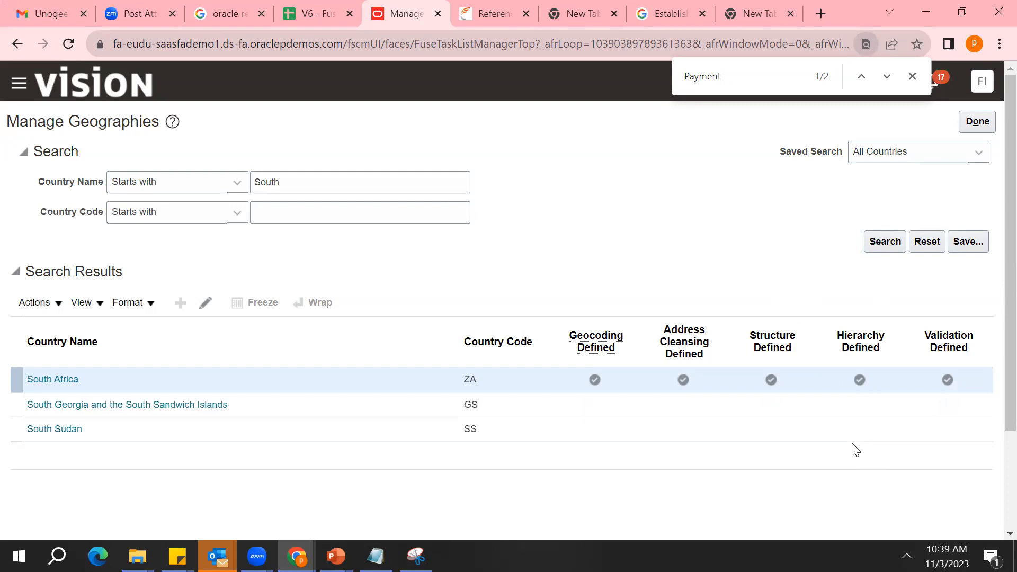
Switch geocoding off for South Sudan and on for South Georgia and the South Sandwich Islands
left_click(158, 432)
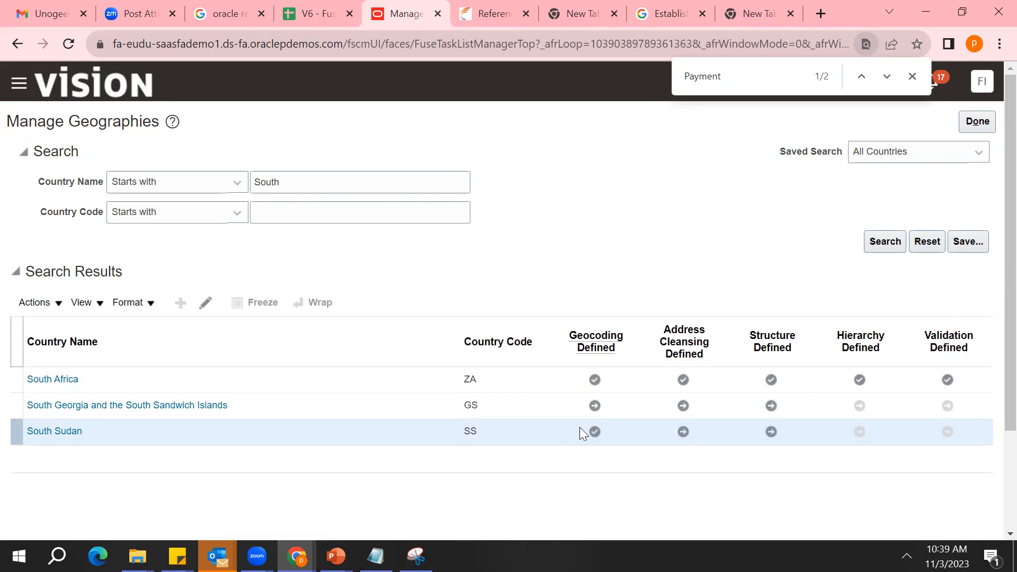
left_click(595, 432)
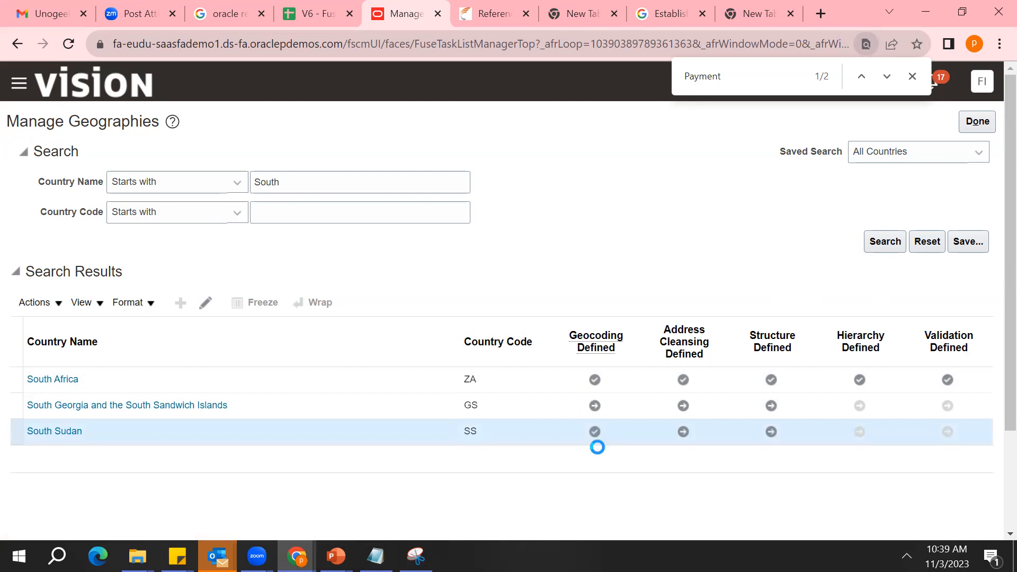
left_click(595, 406)
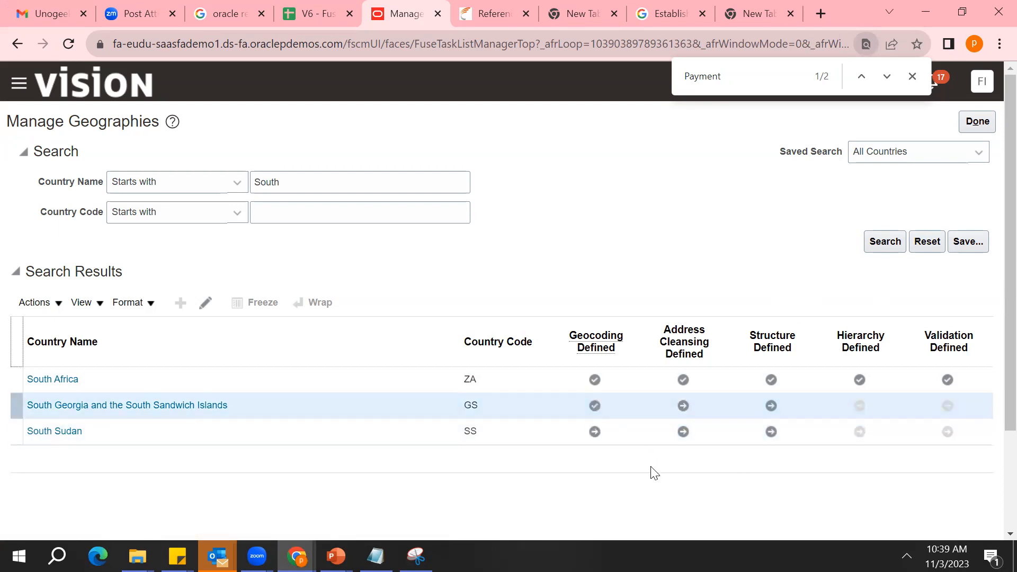
Open South Georgia and the South Sandwich Islands and examine its primary name, country code, code type and data provider
left_click(185, 406)
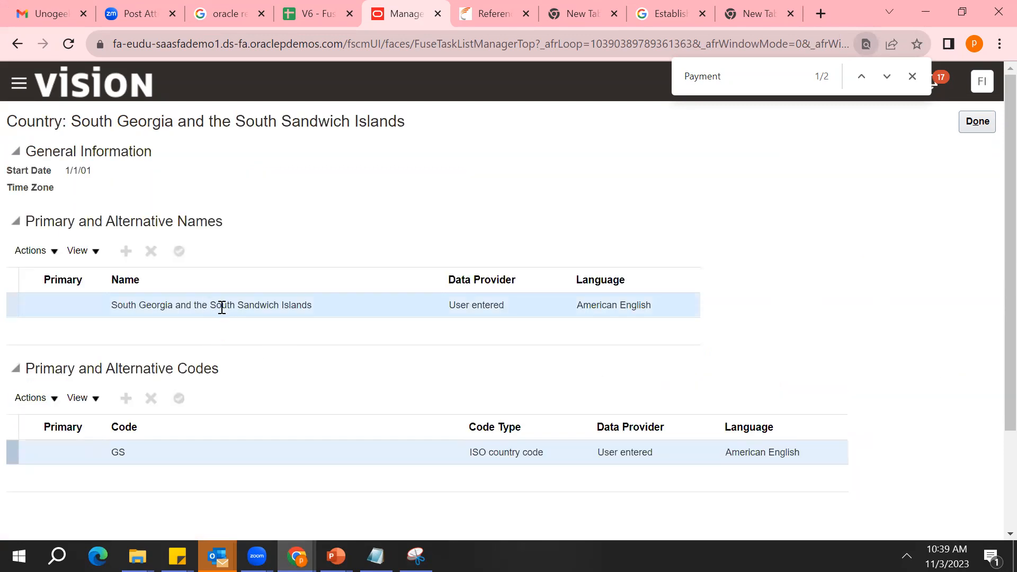
double_click(118, 460)
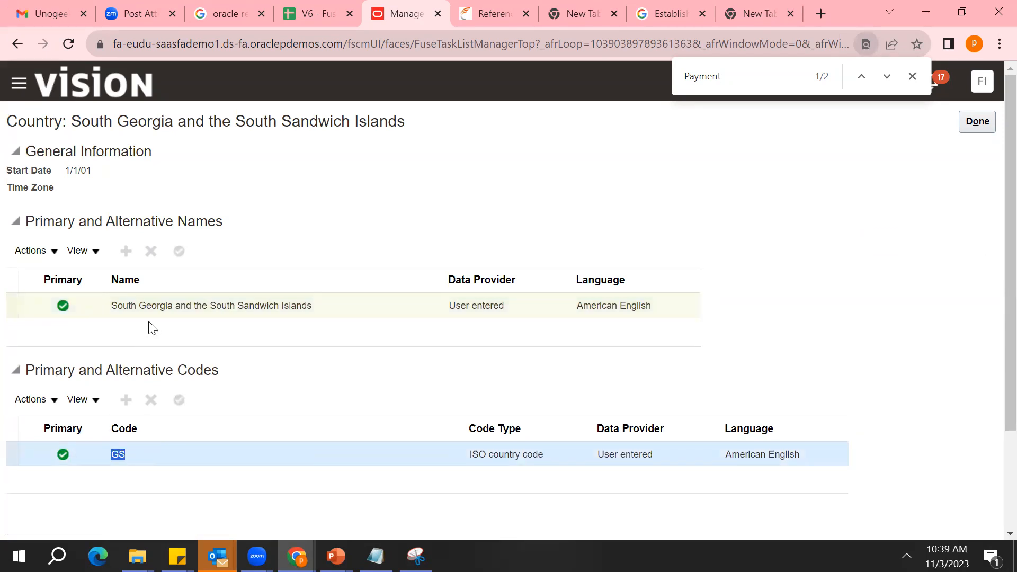
left_click(175, 307)
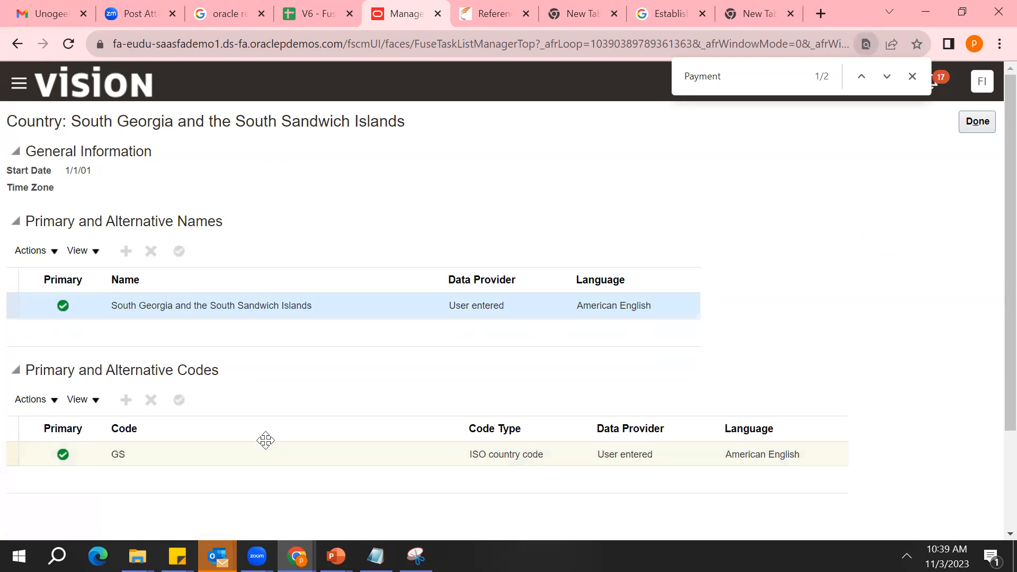
left_click(286, 475)
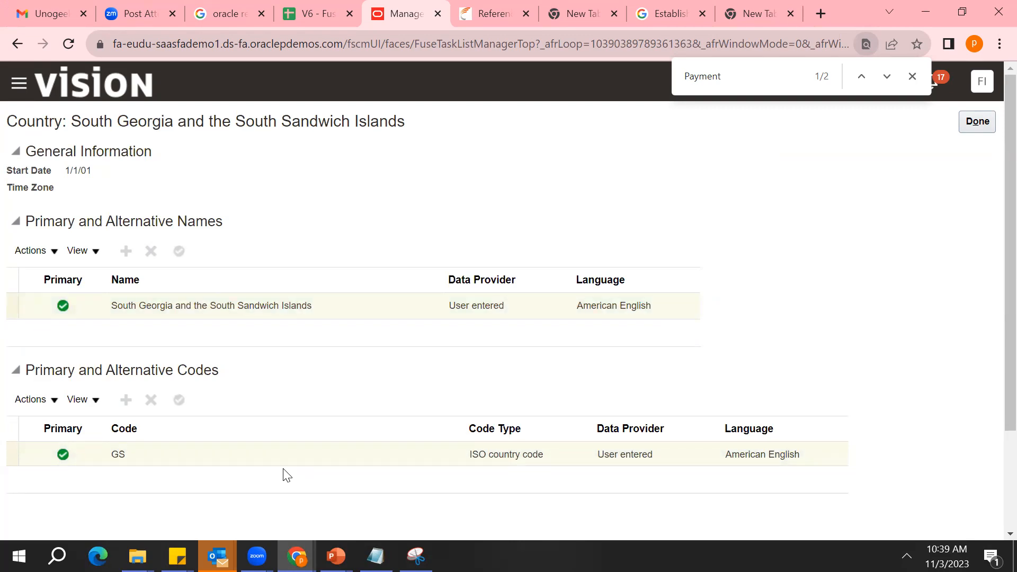
left_click(116, 454)
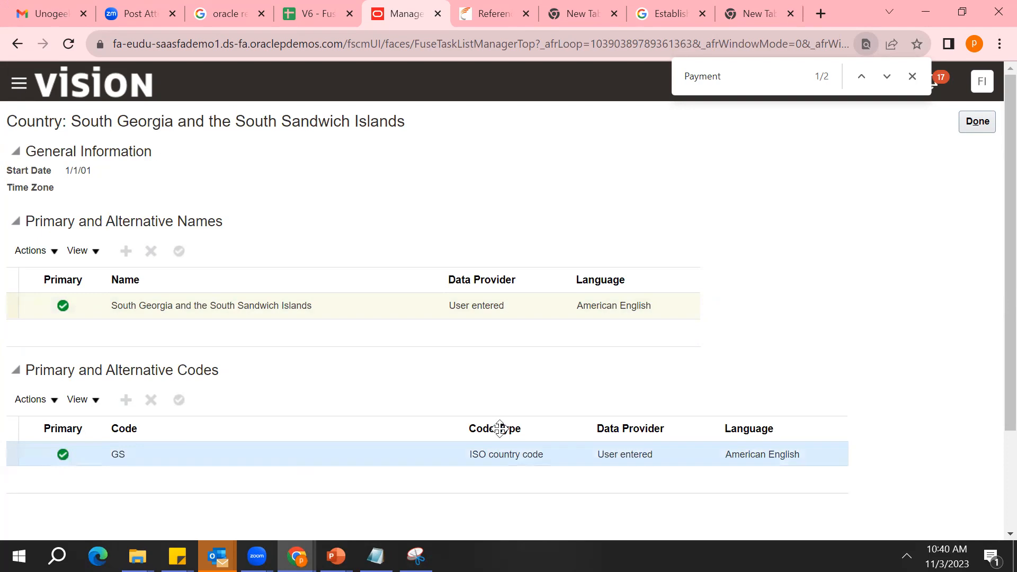
triple_click(506, 454)
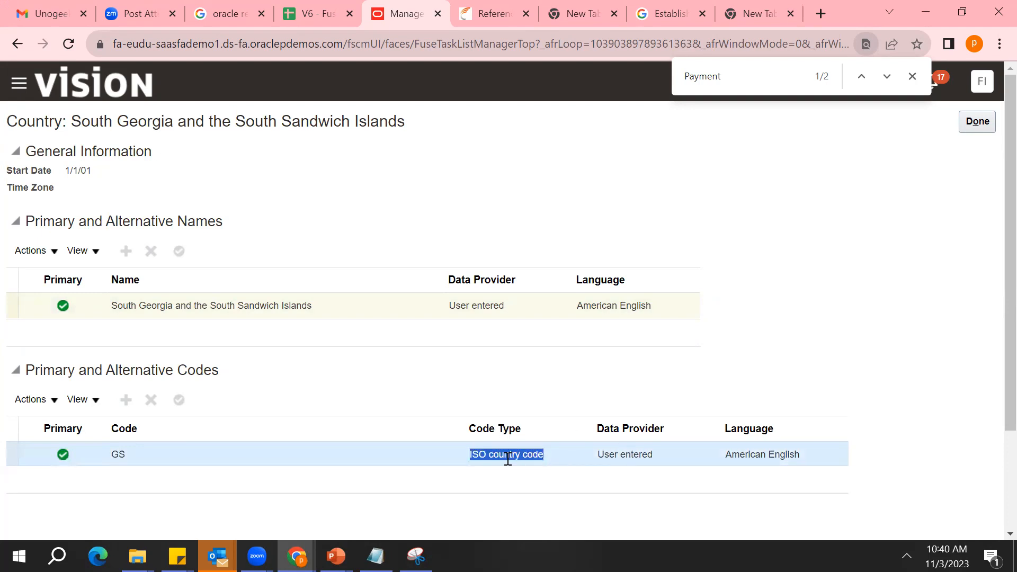
left_click(628, 456)
triple_click(628, 455)
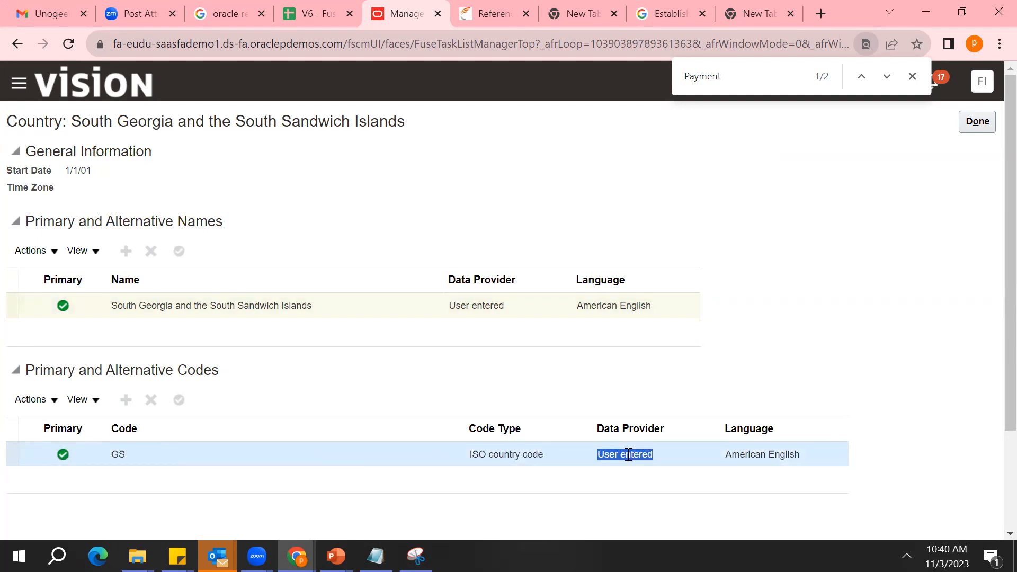
left_click(442, 306)
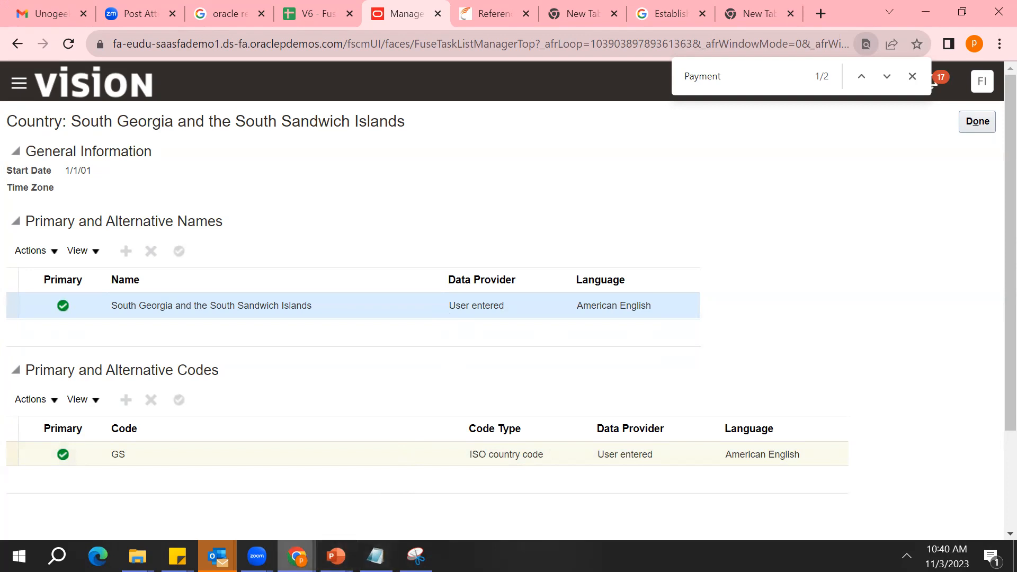
Switch to the untitled notes in Notepad
mouse_move(336, 557)
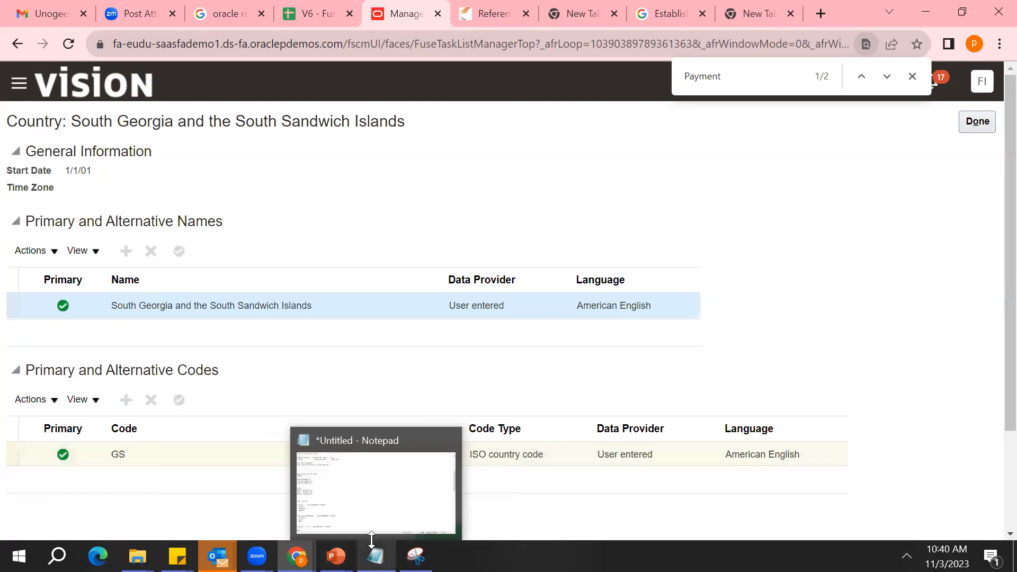
left_click(381, 506)
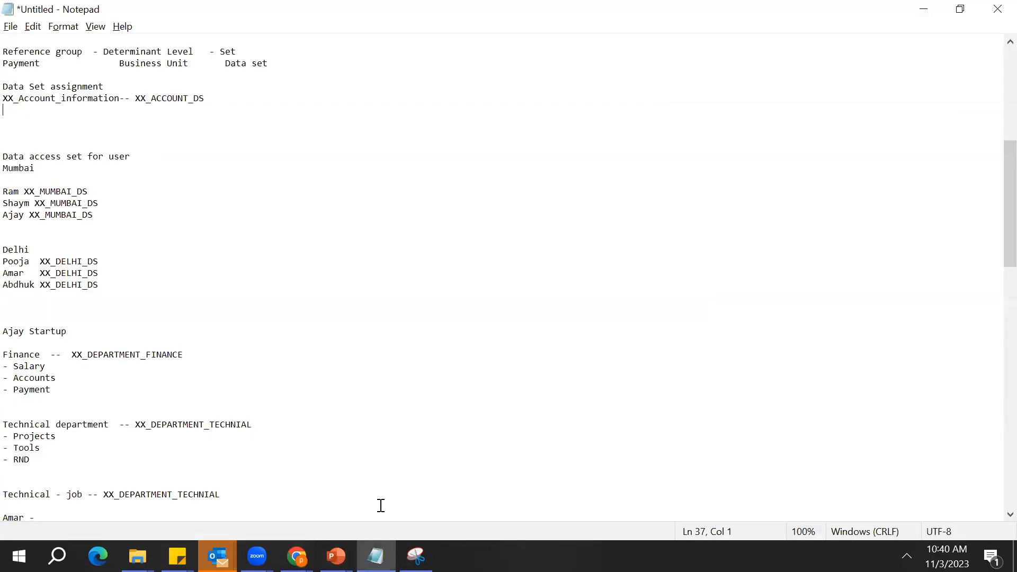